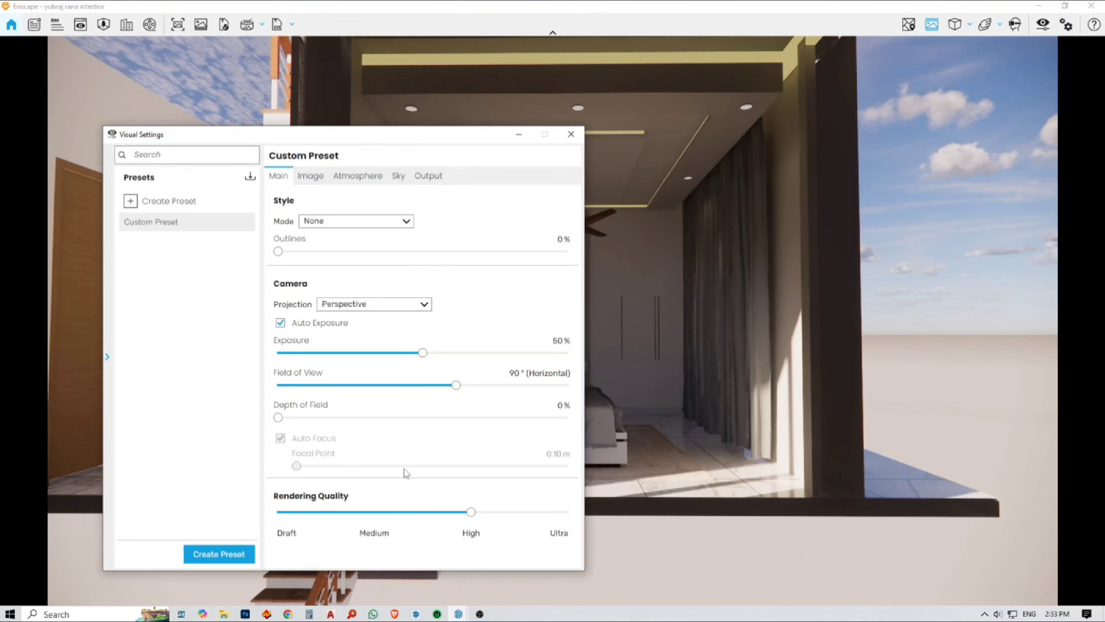
# Set the outlines to 4% and the camera's horizontal field of view to 50°.
pyautogui.click(316, 180)
pyautogui.moveTo(286, 257); pyautogui.dragTo(291, 255)
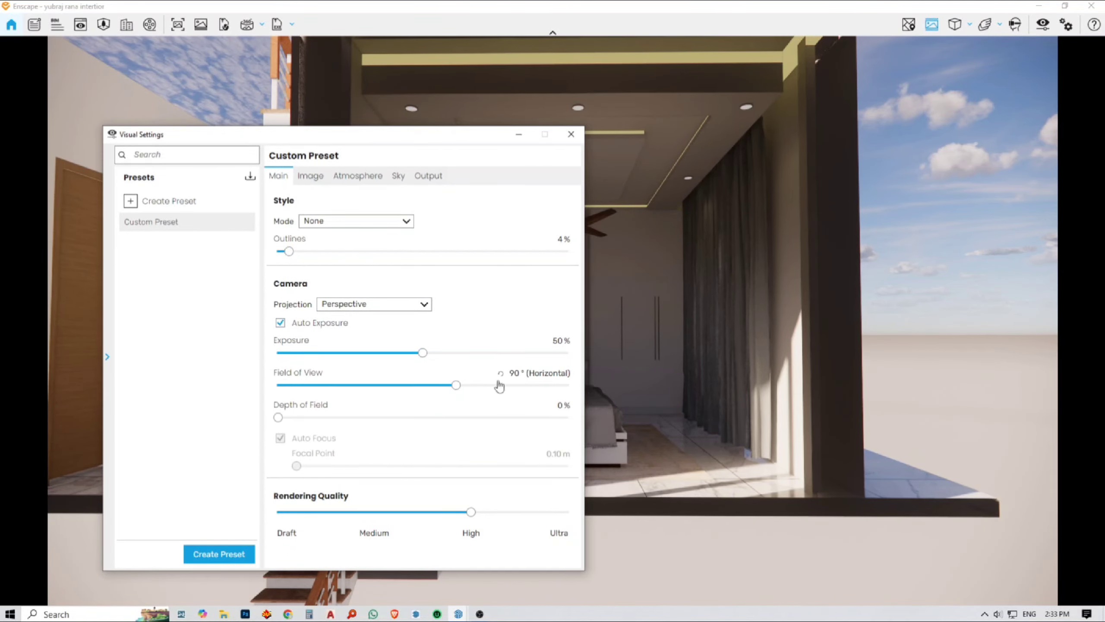
pyautogui.click(517, 373)
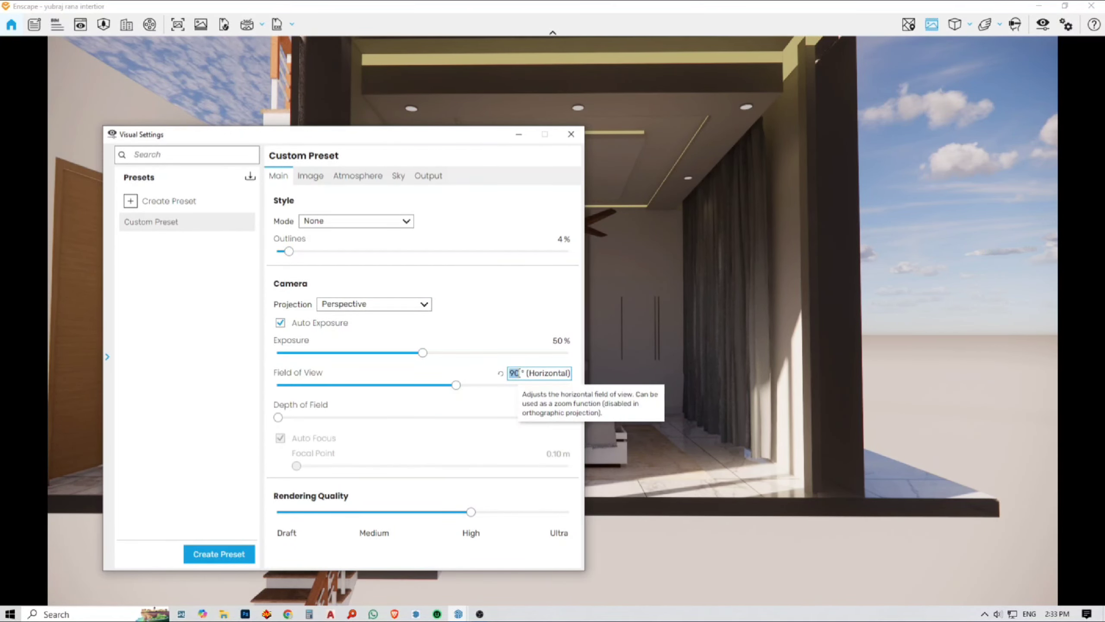
pyautogui.write('45')
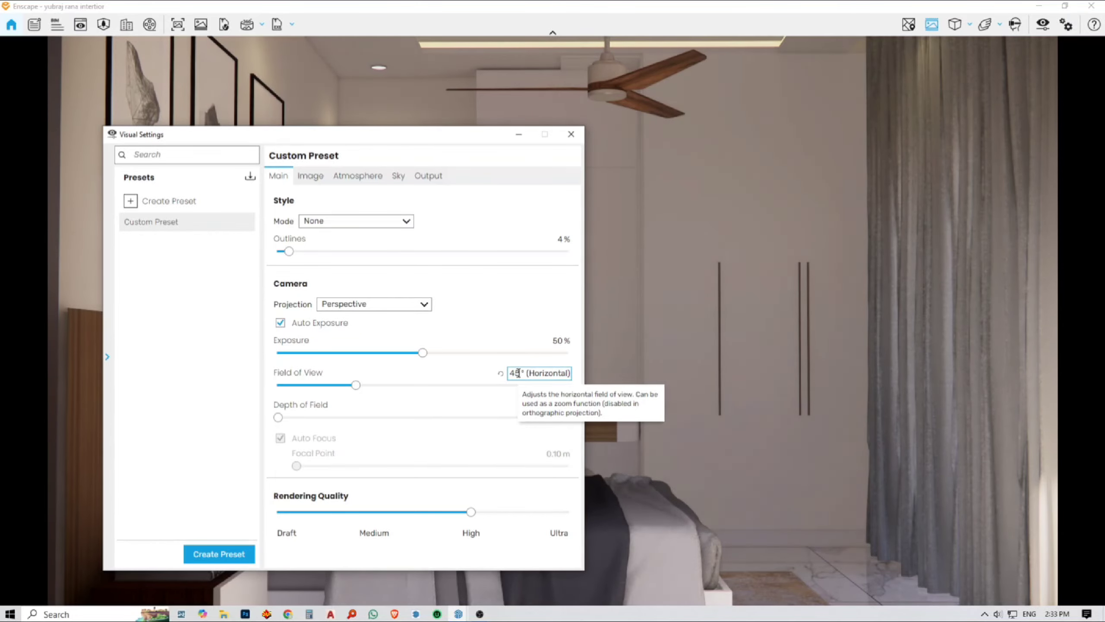
pyautogui.doubleClick(517, 373)
pyautogui.write('50')
# Switch the camera projection to Two-Point for the bedroom view.
pyautogui.moveTo(458, 136); pyautogui.dragTo(336, 112)
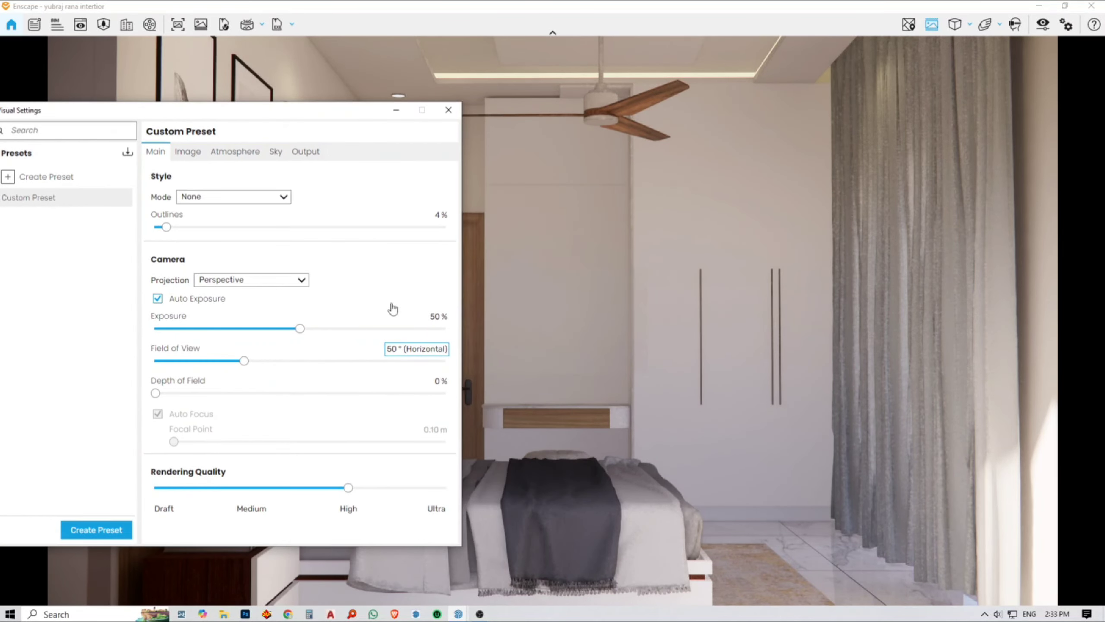
pyautogui.scroll(-3, 652, 321)
pyautogui.moveTo(652, 321); pyautogui.dragTo(652, 300)
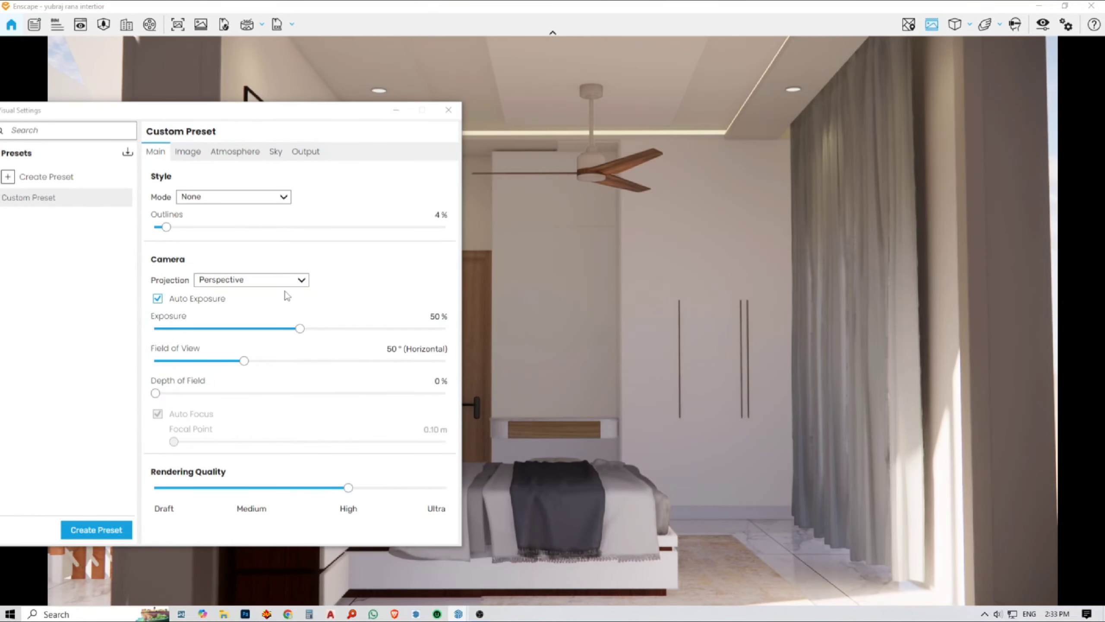
pyautogui.click(277, 282)
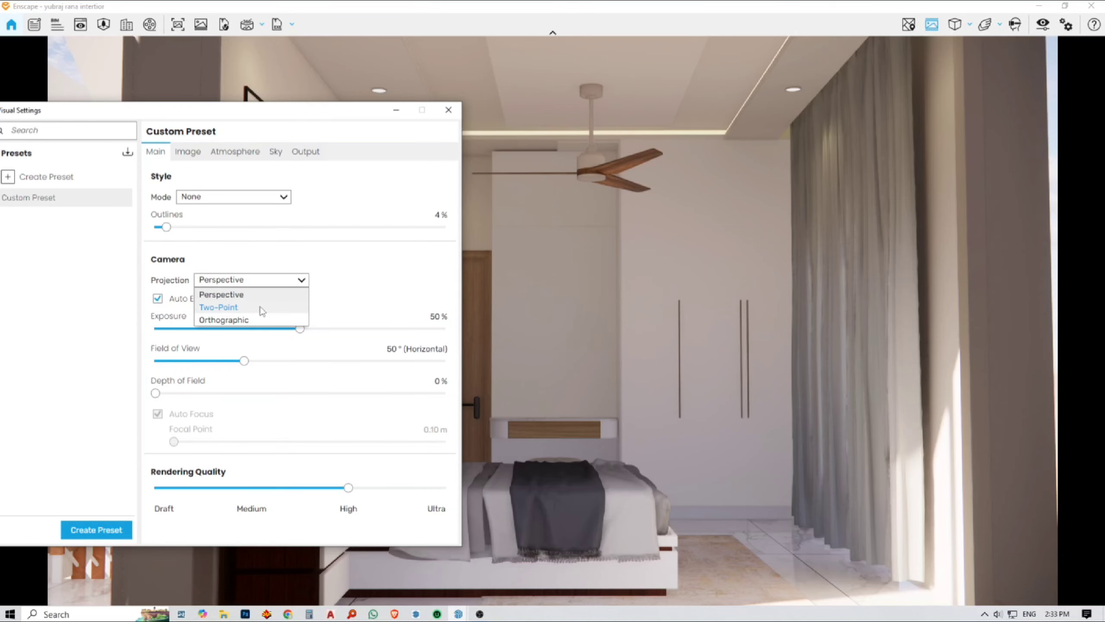
pyautogui.click(263, 308)
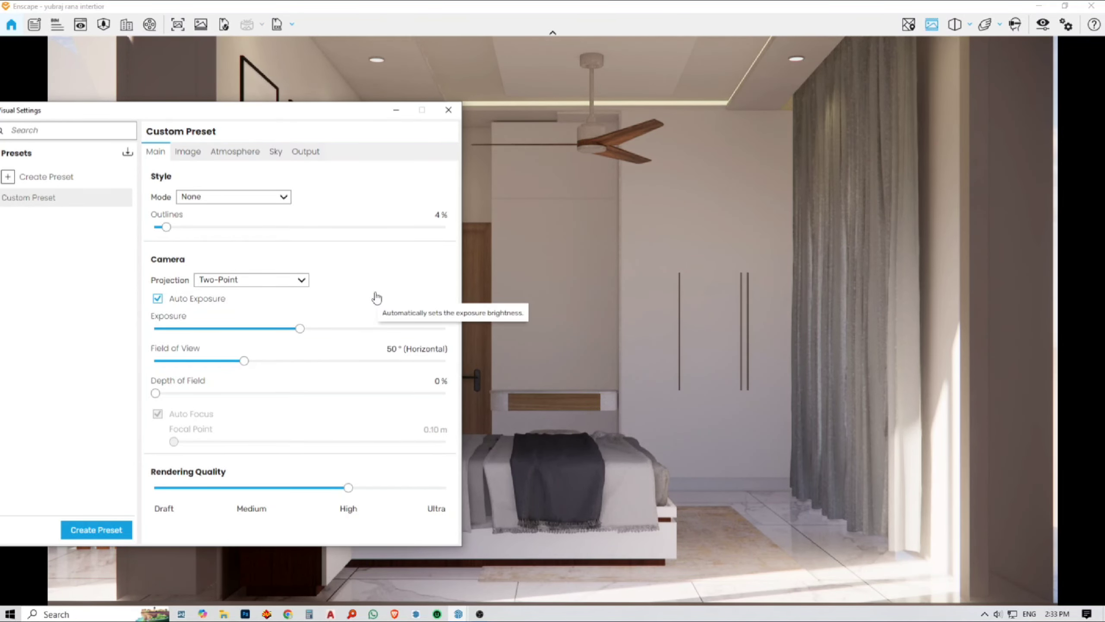
# Set the image correction highlights to 91% and shadows to -50%.
pyautogui.click(189, 155)
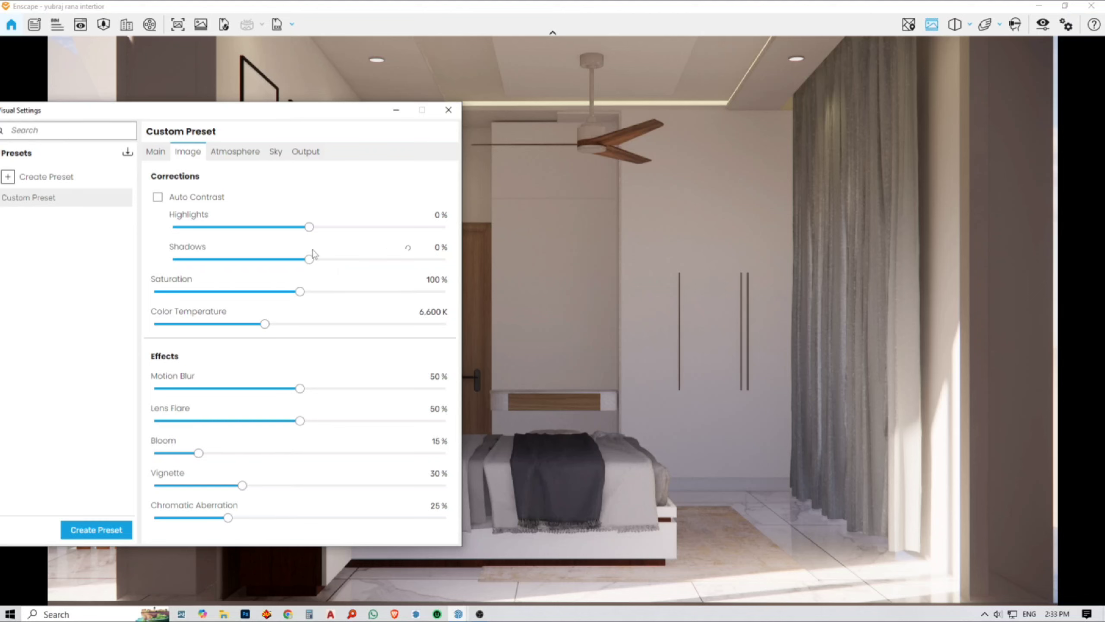
pyautogui.moveTo(310, 229); pyautogui.dragTo(433, 232)
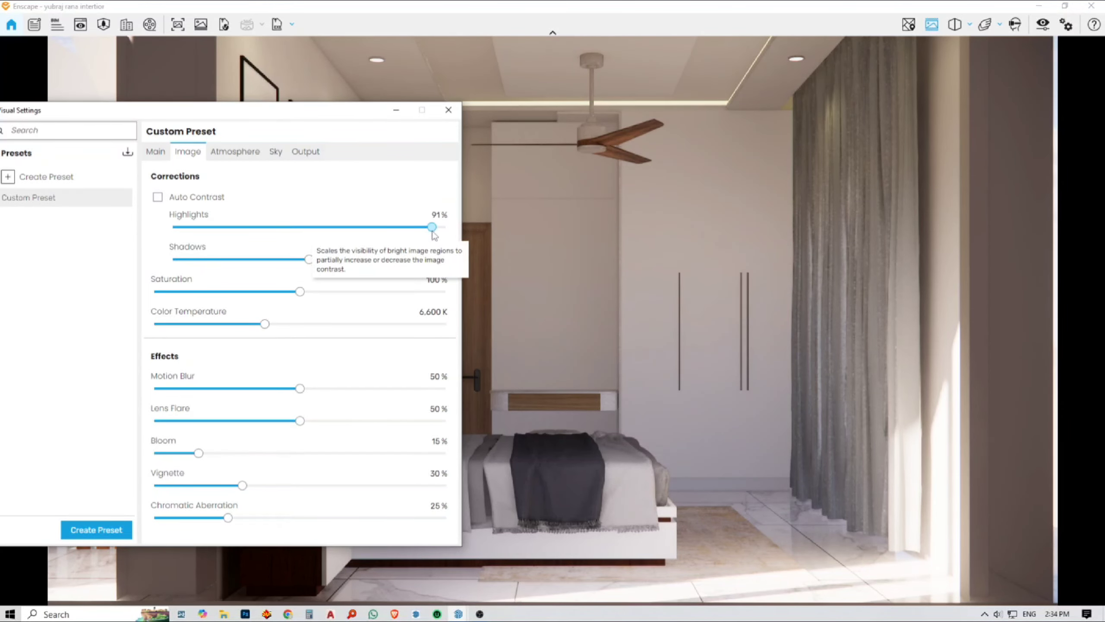
pyautogui.moveTo(308, 259); pyautogui.dragTo(251, 259)
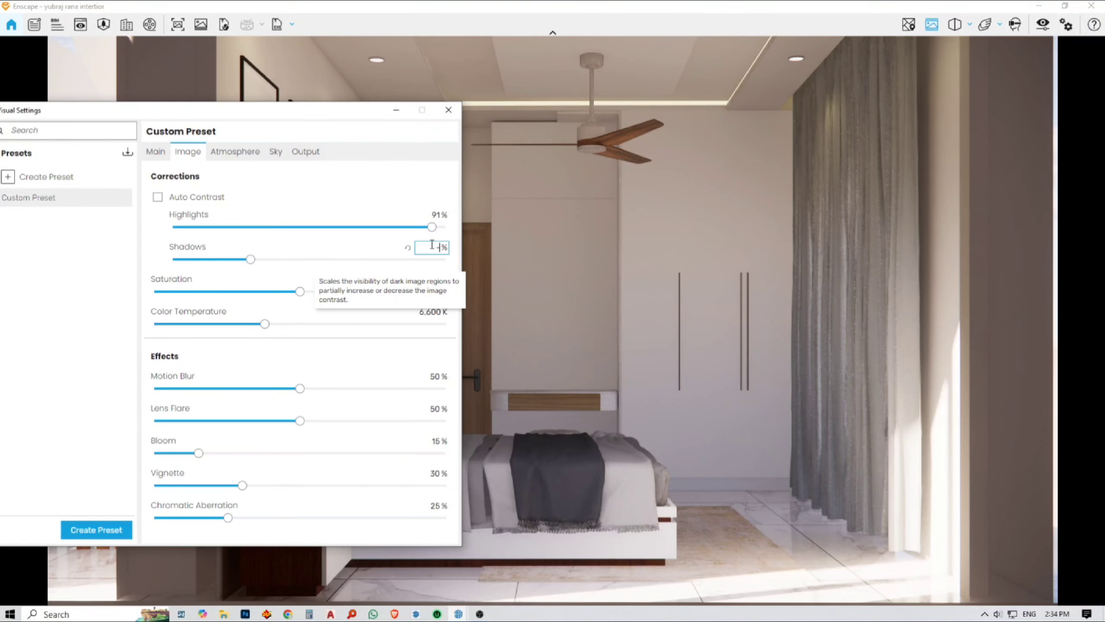
pyautogui.write('50')
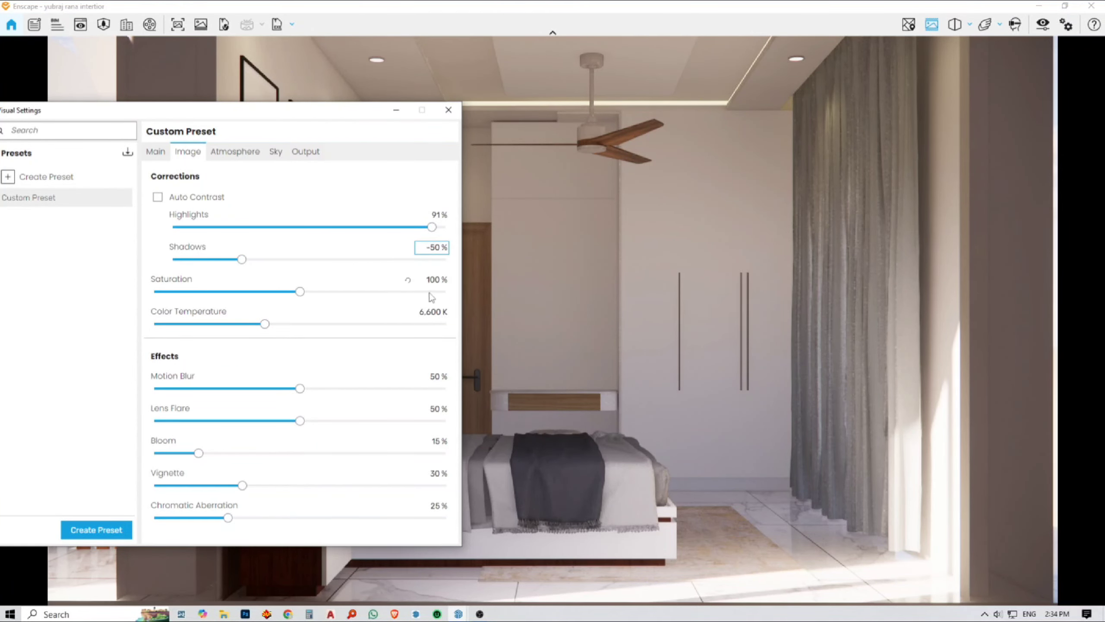
# Set the image saturation to 105% and the color temperature to 5,000 K.
pyautogui.click(431, 279)
pyautogui.write('105')
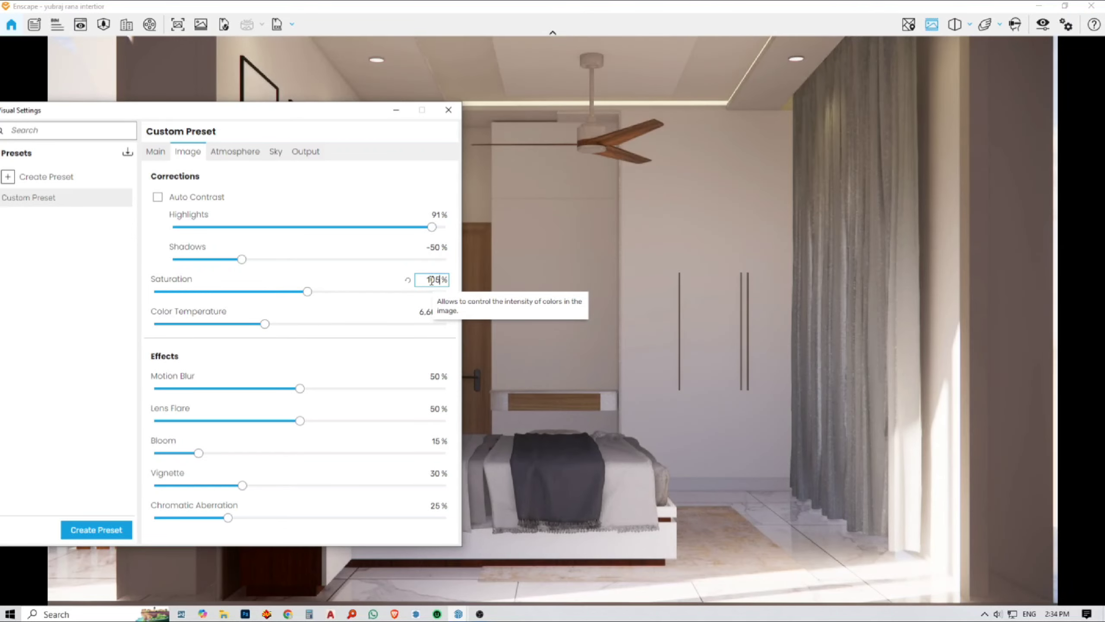
pyautogui.click(429, 312)
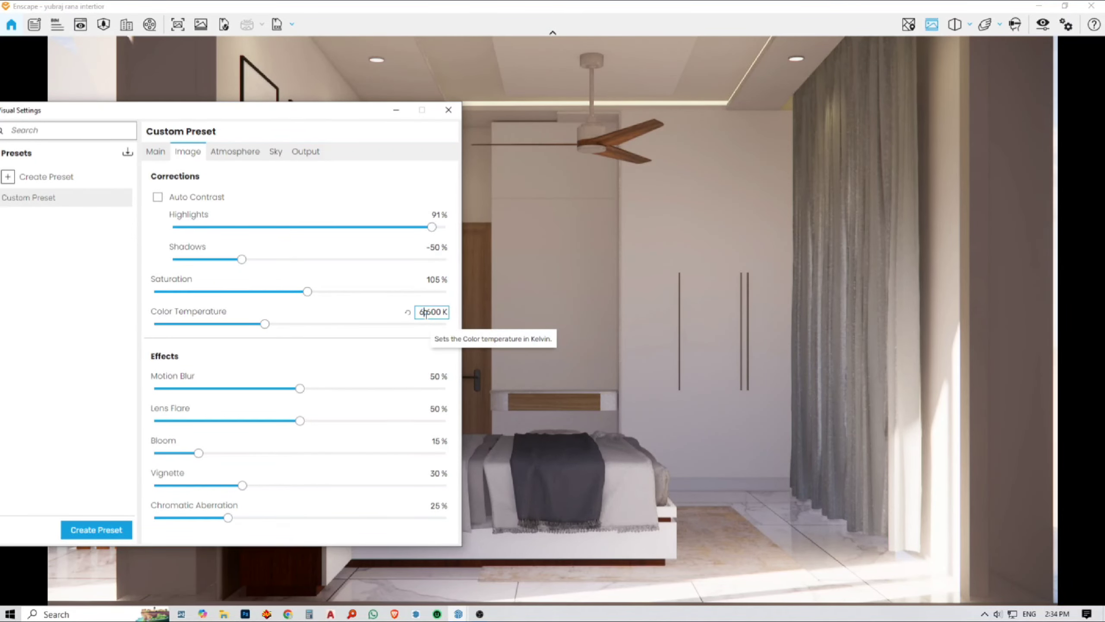
pyautogui.doubleClick(426, 313)
pyautogui.write('5000')
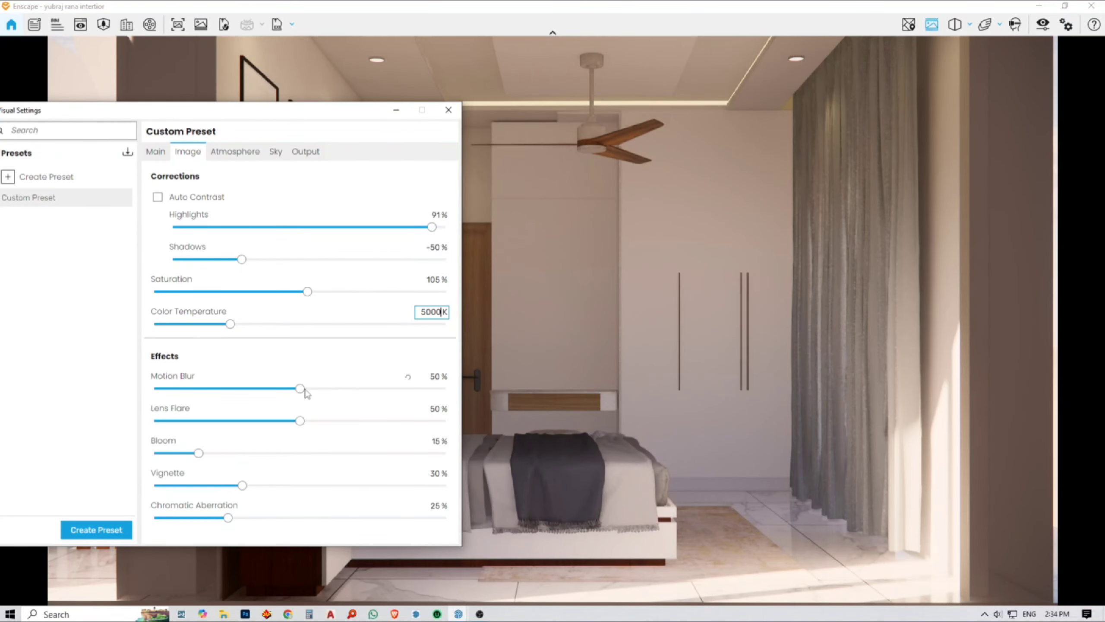
pyautogui.press('Return')
# Reduce all image effects (motion blur, lens flare, bloom, vignette and chromatic aberration) to 0%.
pyautogui.moveTo(299, 387); pyautogui.dragTo(80, 392)
pyautogui.moveTo(300, 420); pyautogui.dragTo(156, 422)
pyautogui.moveTo(200, 454); pyautogui.dragTo(156, 454)
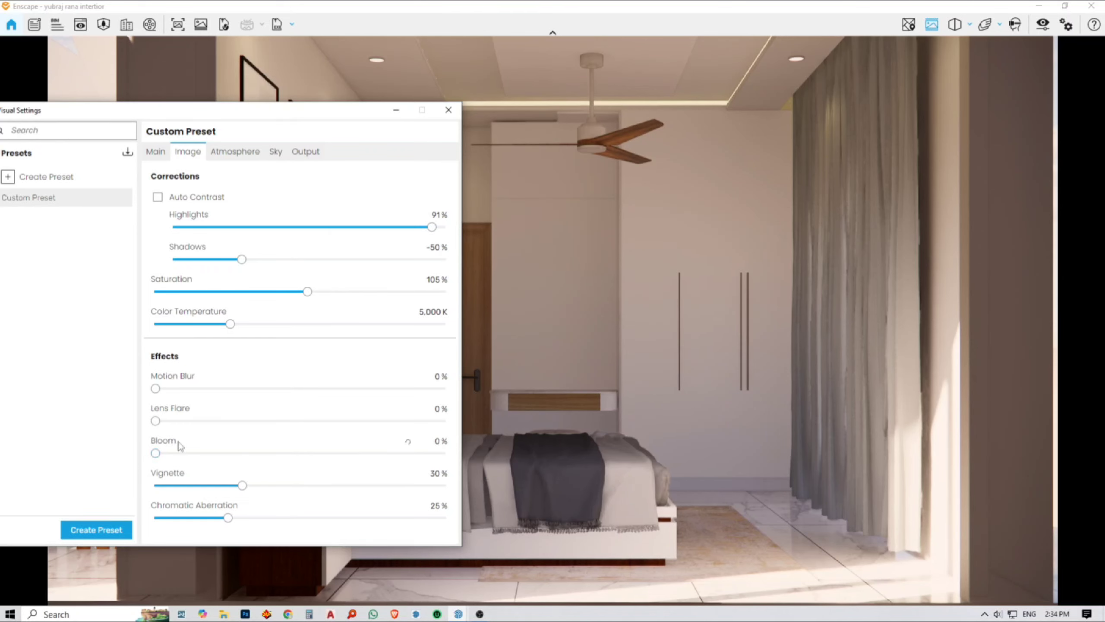
pyautogui.moveTo(242, 485); pyautogui.dragTo(155, 486)
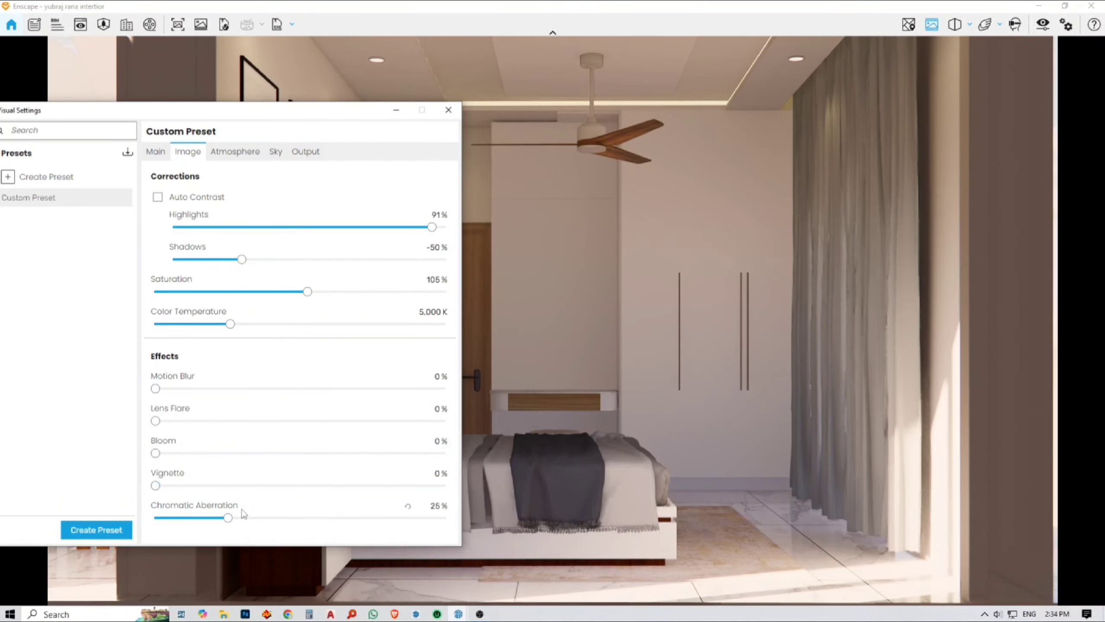
pyautogui.moveTo(228, 518); pyautogui.dragTo(156, 518)
# Set the atmosphere's fog intensity to 0% and the sun brightness to 10%.
pyautogui.click(241, 154)
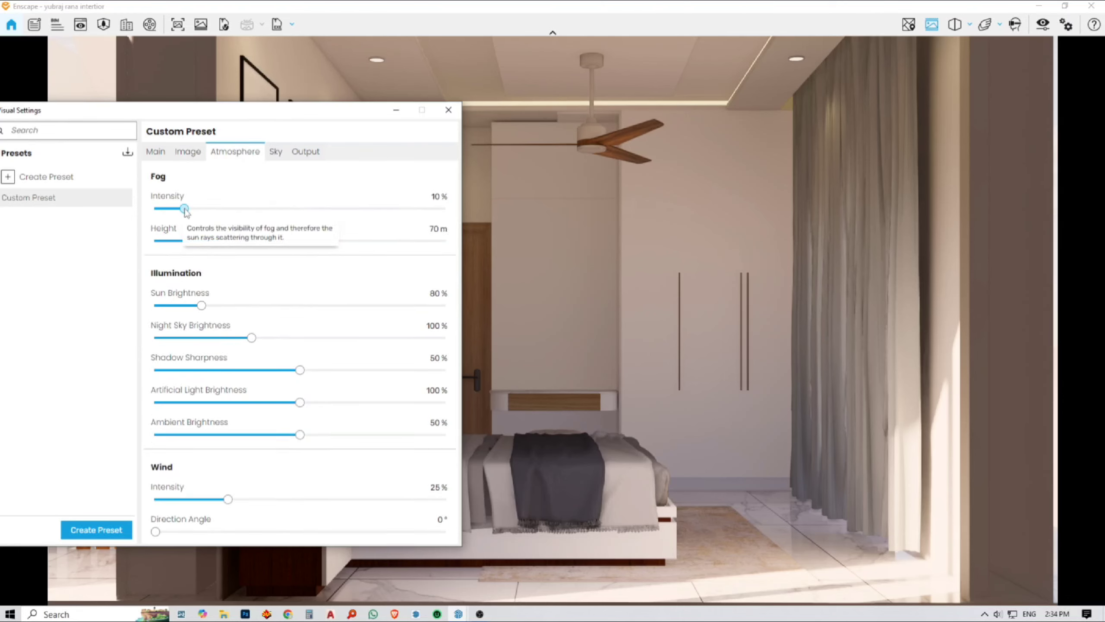
pyautogui.moveTo(184, 209); pyautogui.dragTo(153, 210)
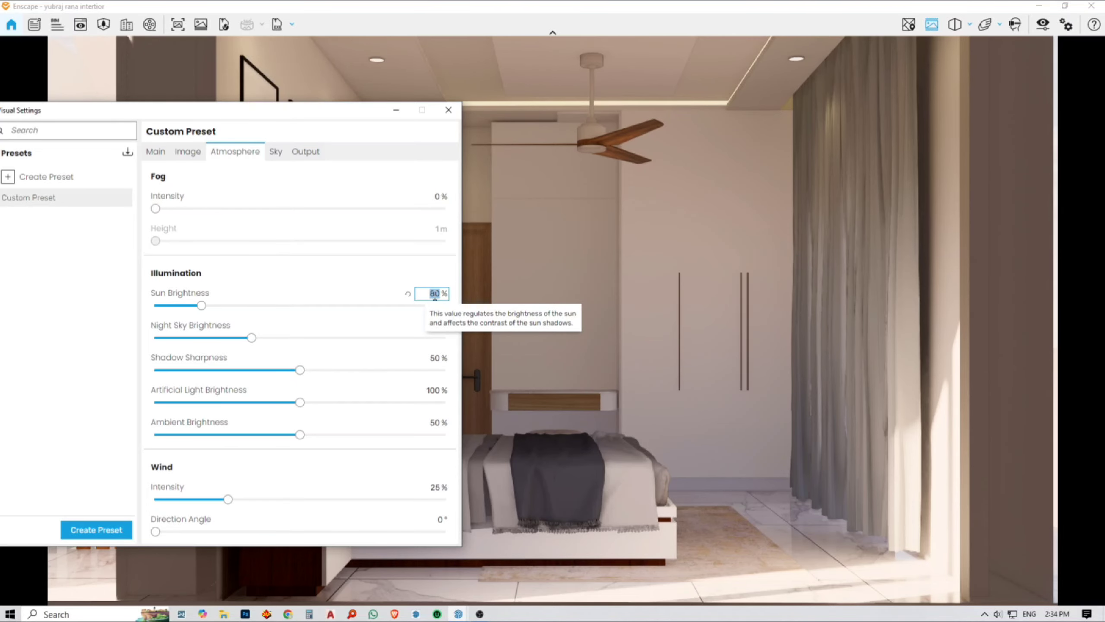
pyautogui.write('10')
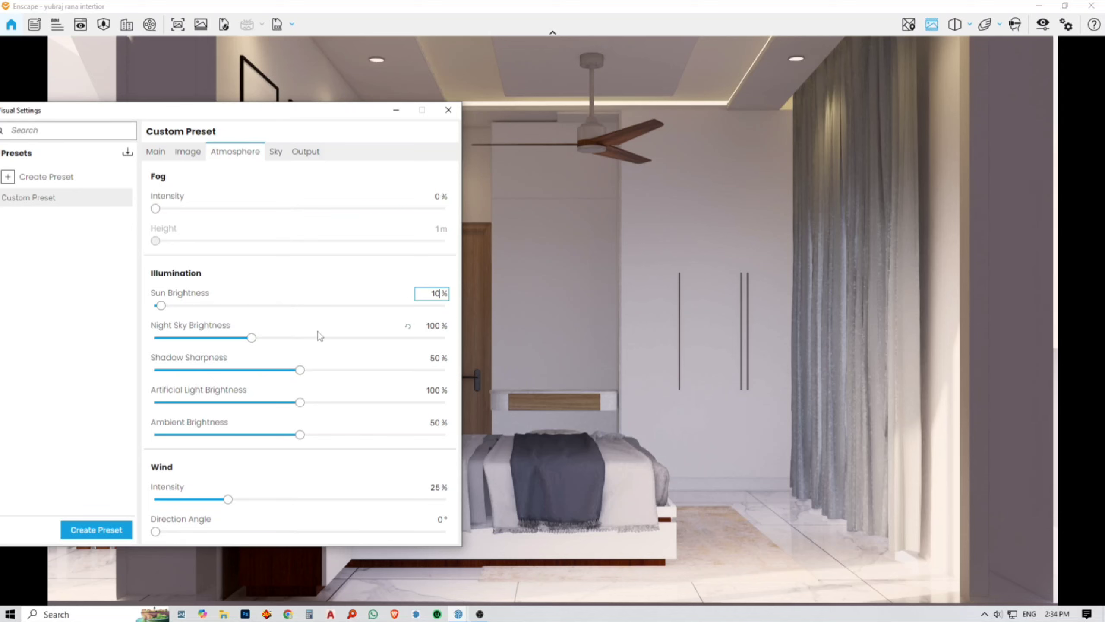
# Set both the night sky brightness and the shadow sharpness to 0%.
pyautogui.click(434, 331)
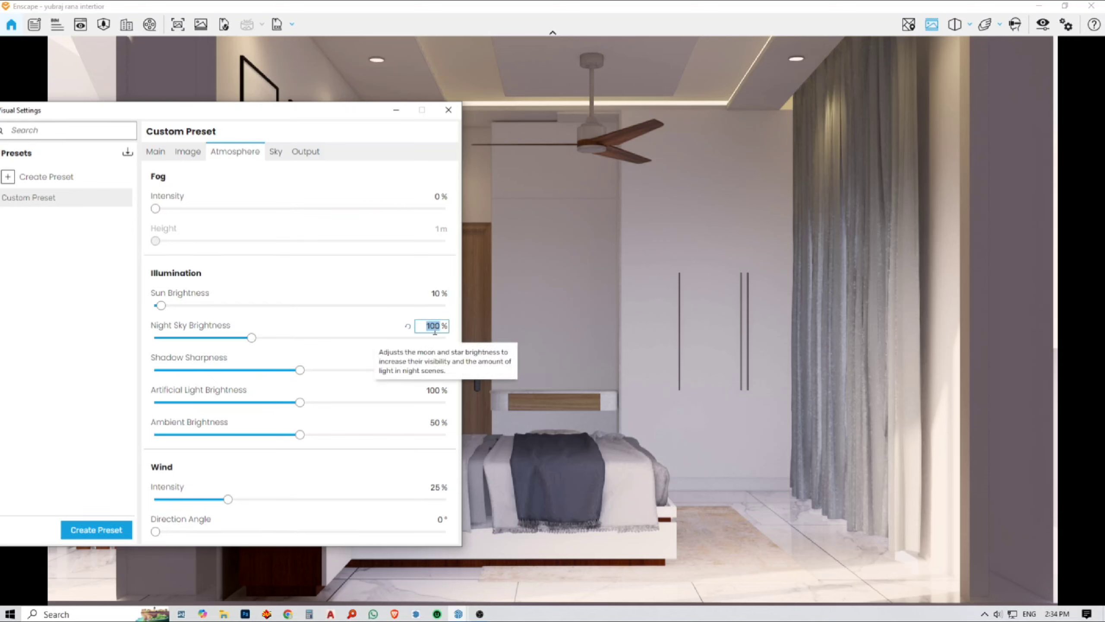
pyautogui.write('0')
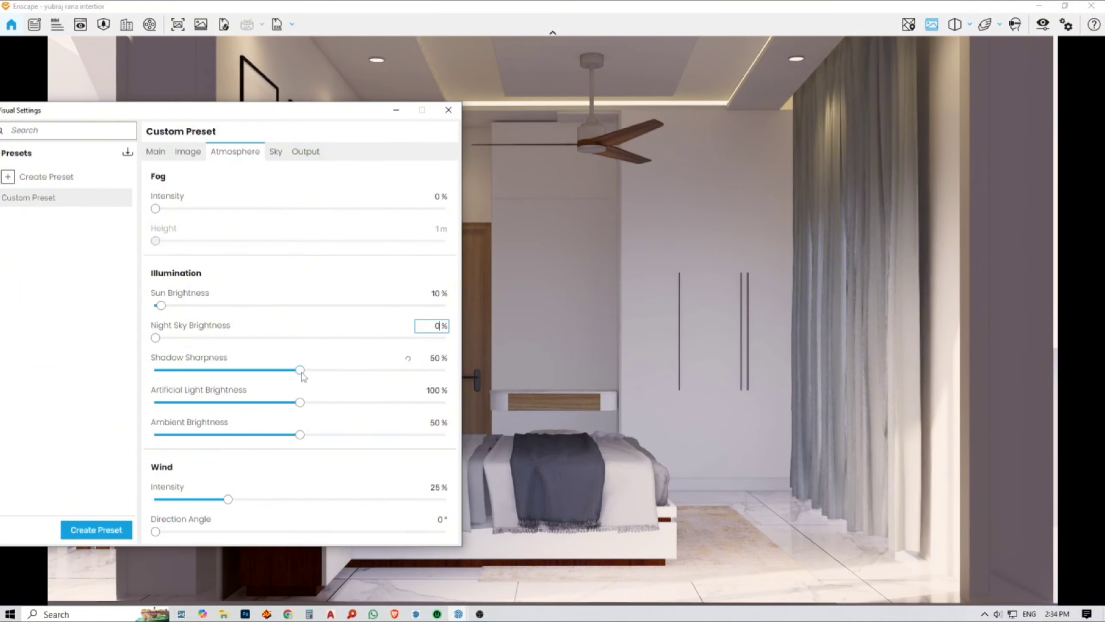
pyautogui.moveTo(301, 371); pyautogui.dragTo(94, 366)
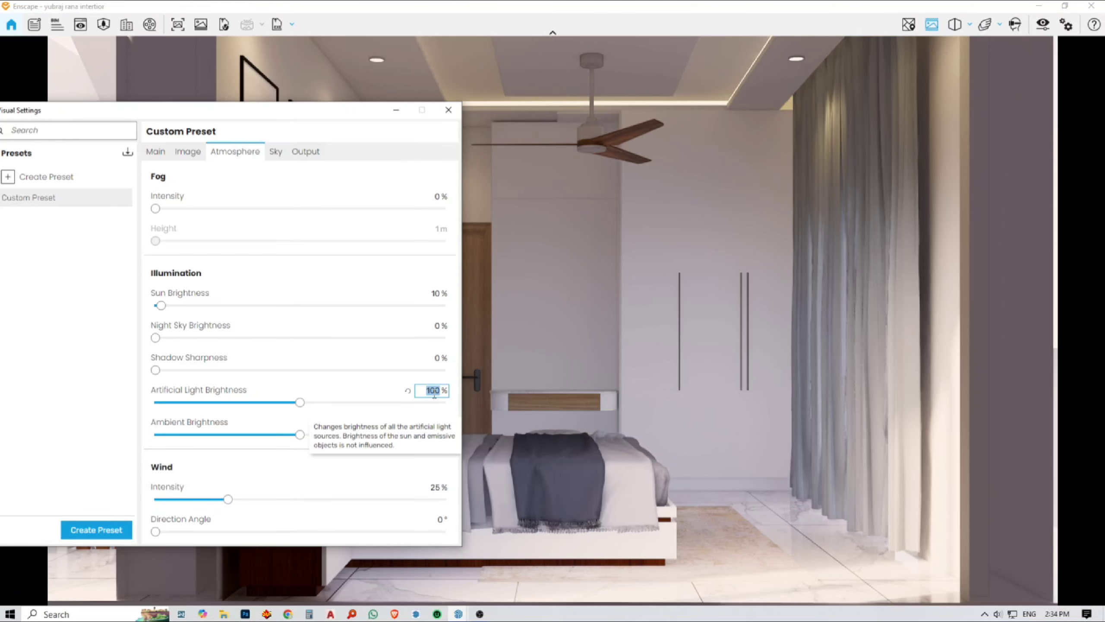
# Set artificial light brightness to 105%, ambient brightness to 66% and wind intensity to 0%.
pyautogui.write('105')
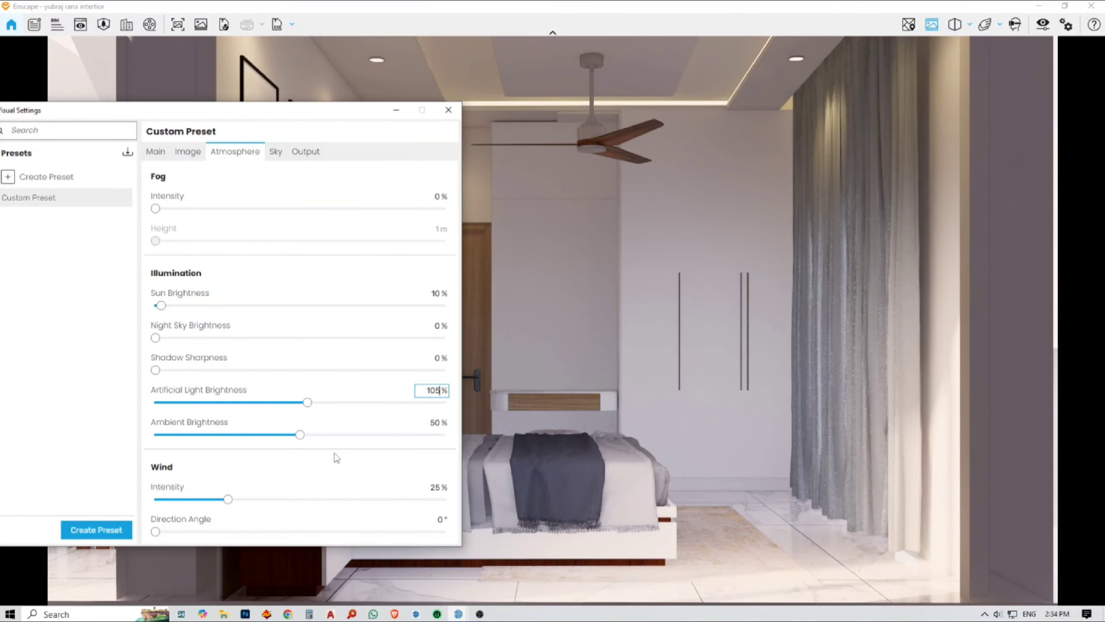
pyautogui.click(437, 423)
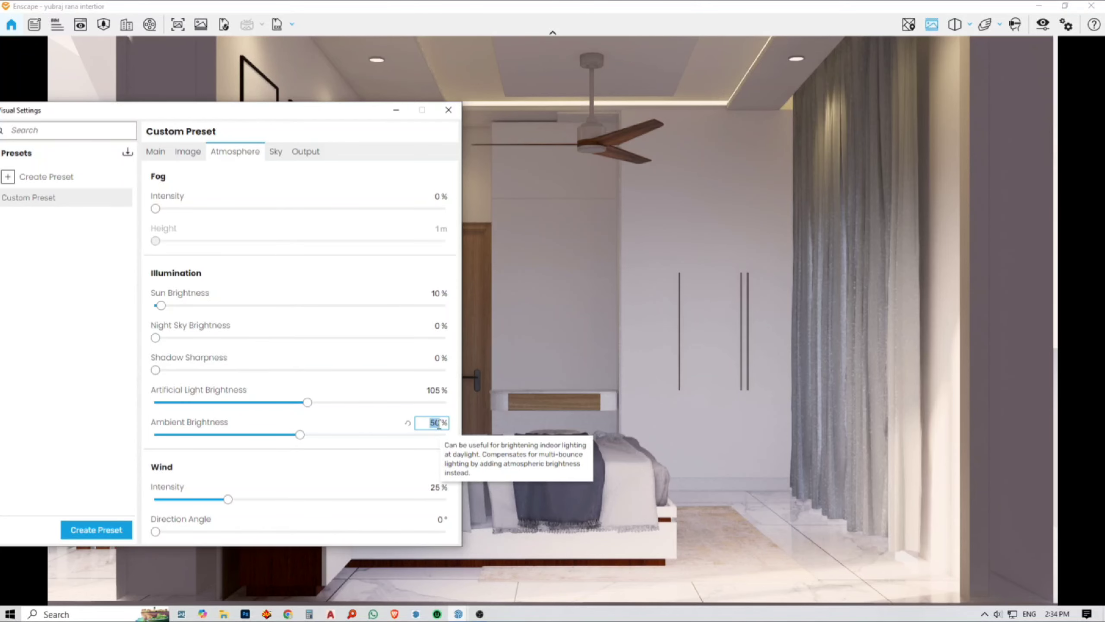
pyautogui.write('66')
pyautogui.moveTo(227, 499); pyautogui.dragTo(155, 499)
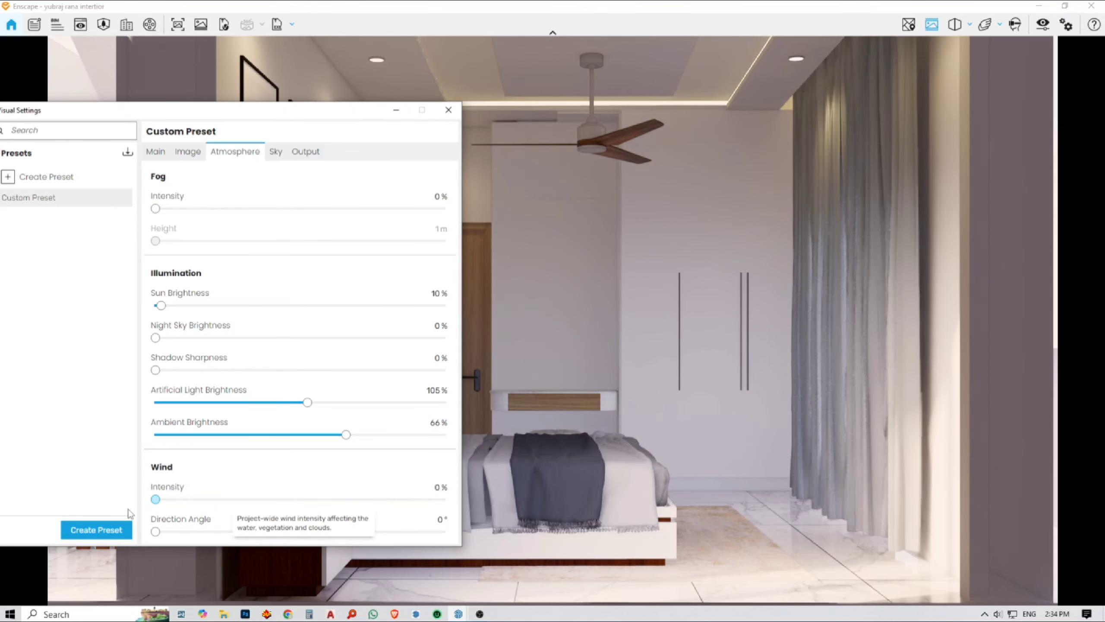
# Change the sky's horizon source to Skybox.
pyautogui.click(276, 152)
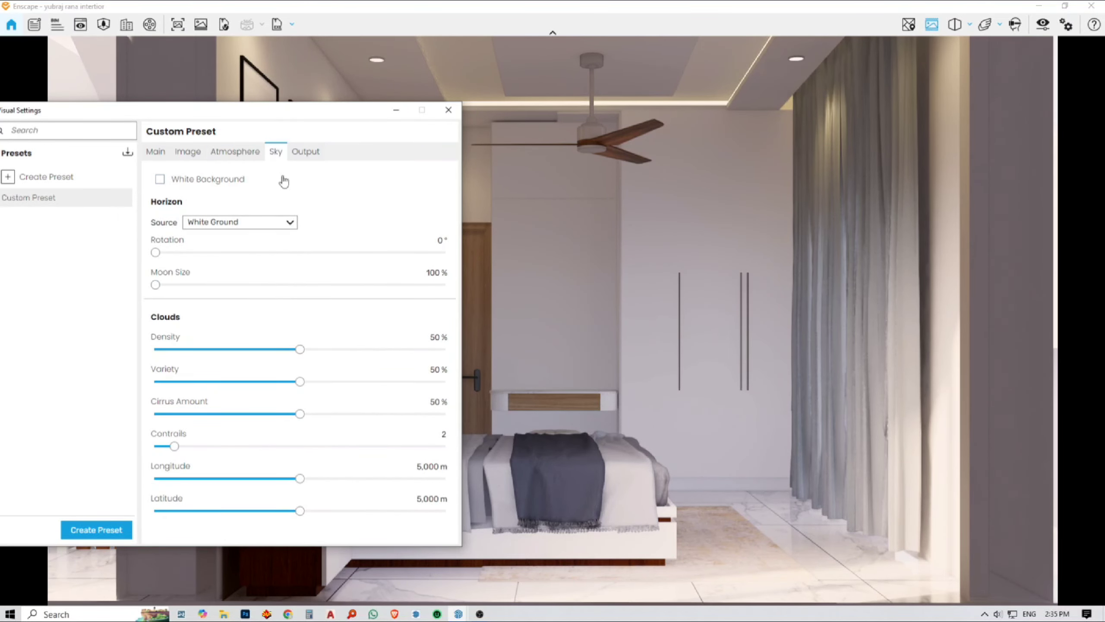
pyautogui.click(251, 222)
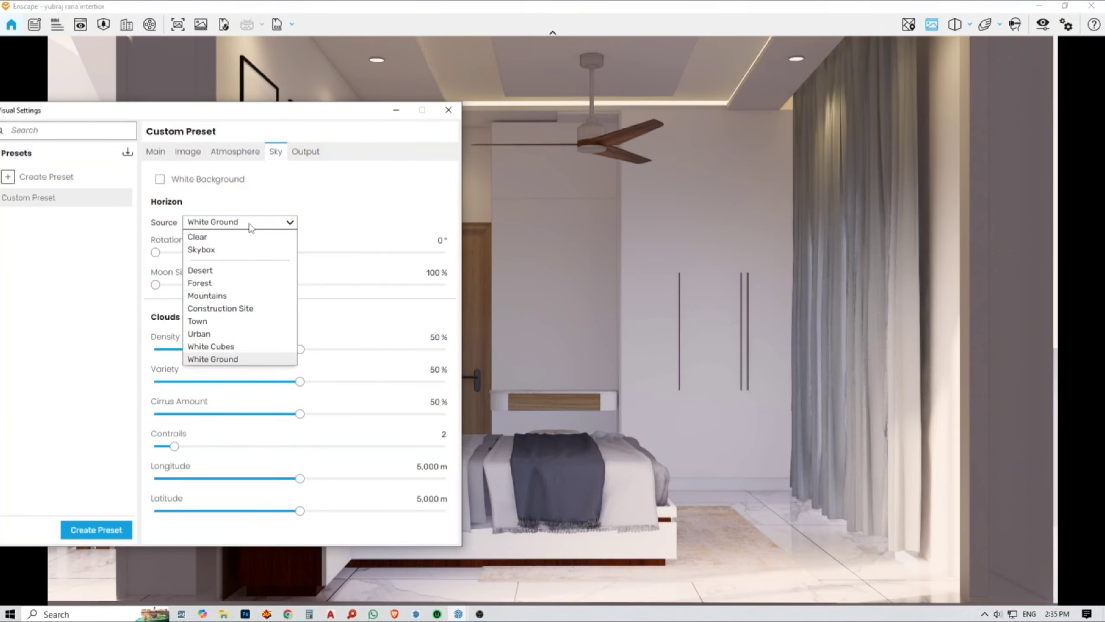
pyautogui.click(244, 250)
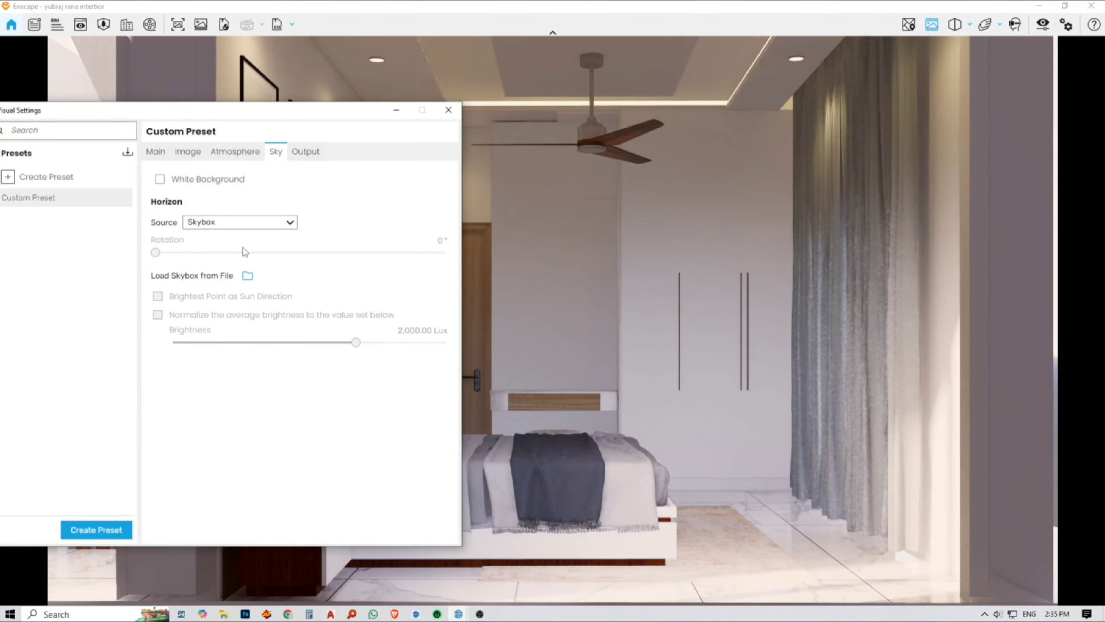
# Load kloofendal_misty_morning_puresky_4k.hdr from the PURE SKIES folder inside HDRIS on drive D as the skybox.
pyautogui.click(247, 276)
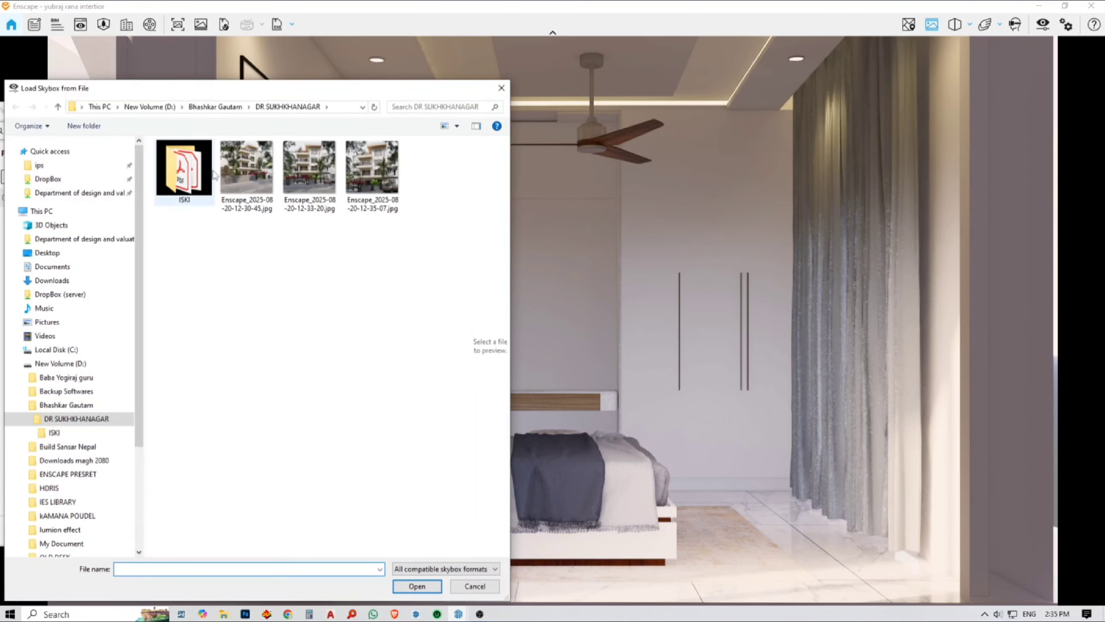
pyautogui.click(168, 104)
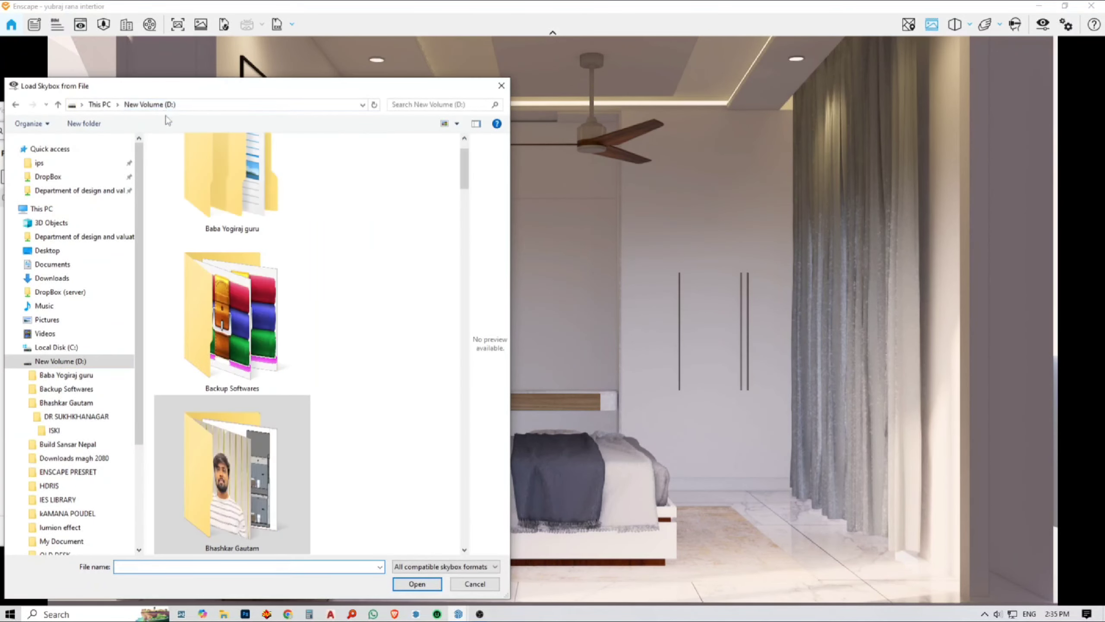
pyautogui.scroll(-6, 238, 289)
pyautogui.click(239, 287)
pyautogui.doubleClick(236, 218)
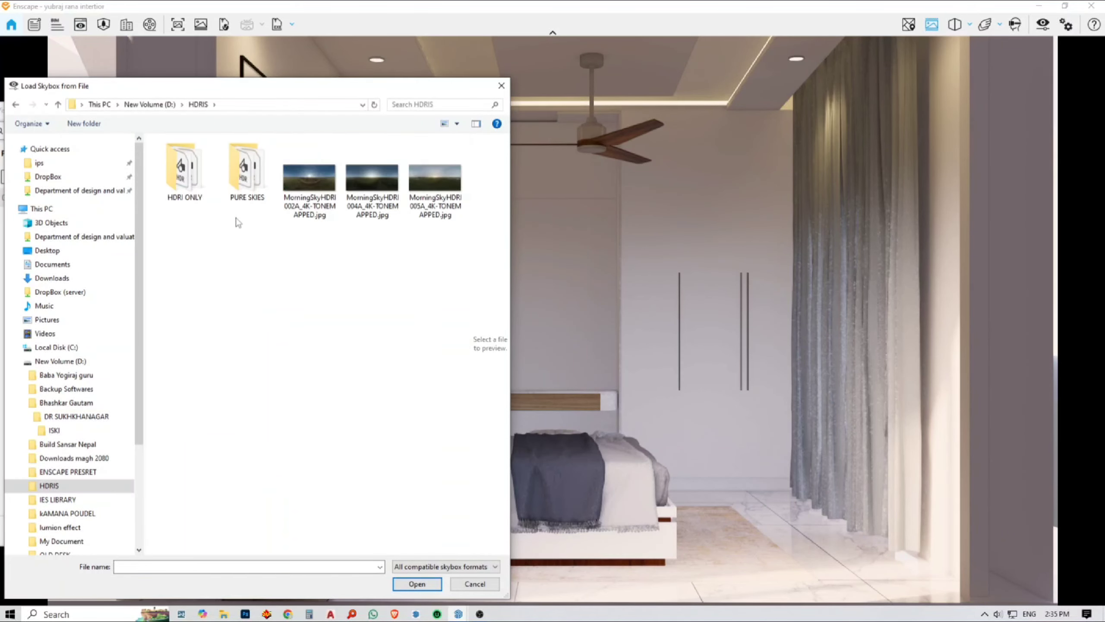
pyautogui.doubleClick(246, 179)
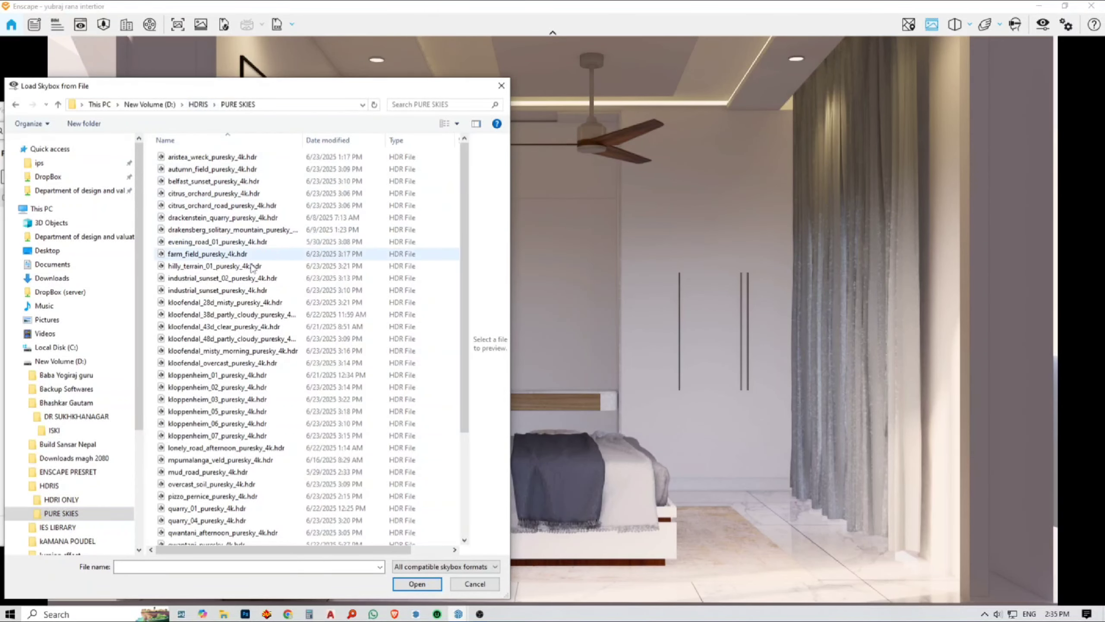
pyautogui.doubleClick(279, 351)
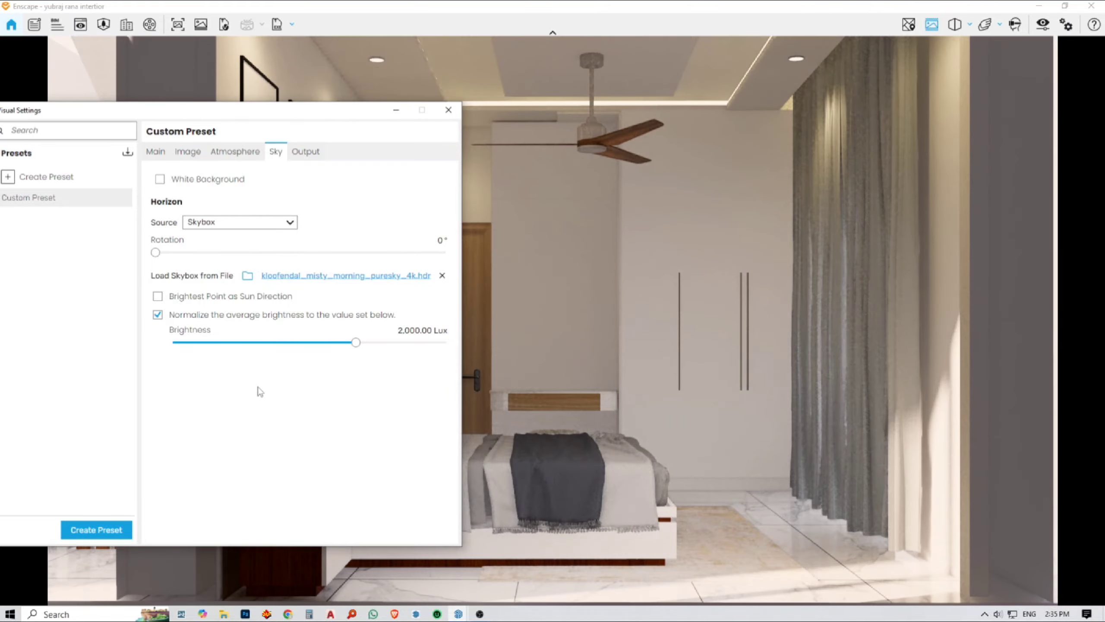
# Use the skybox's brightest point as the sun direction and rotate the skybox to 167°.
pyautogui.click(158, 296)
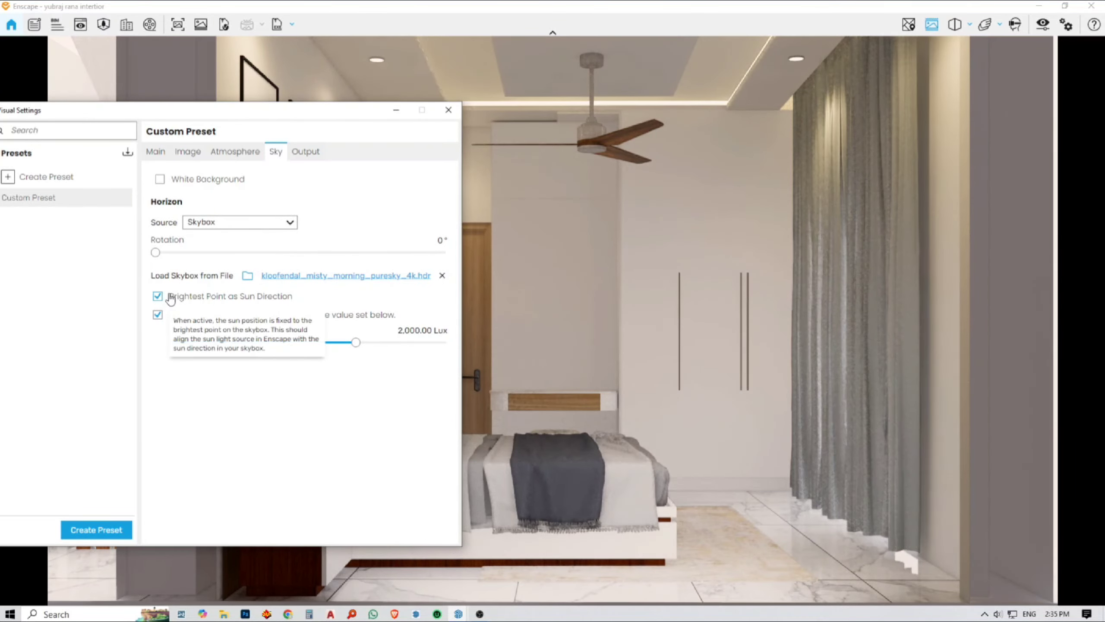
pyautogui.moveTo(155, 252); pyautogui.dragTo(290, 265)
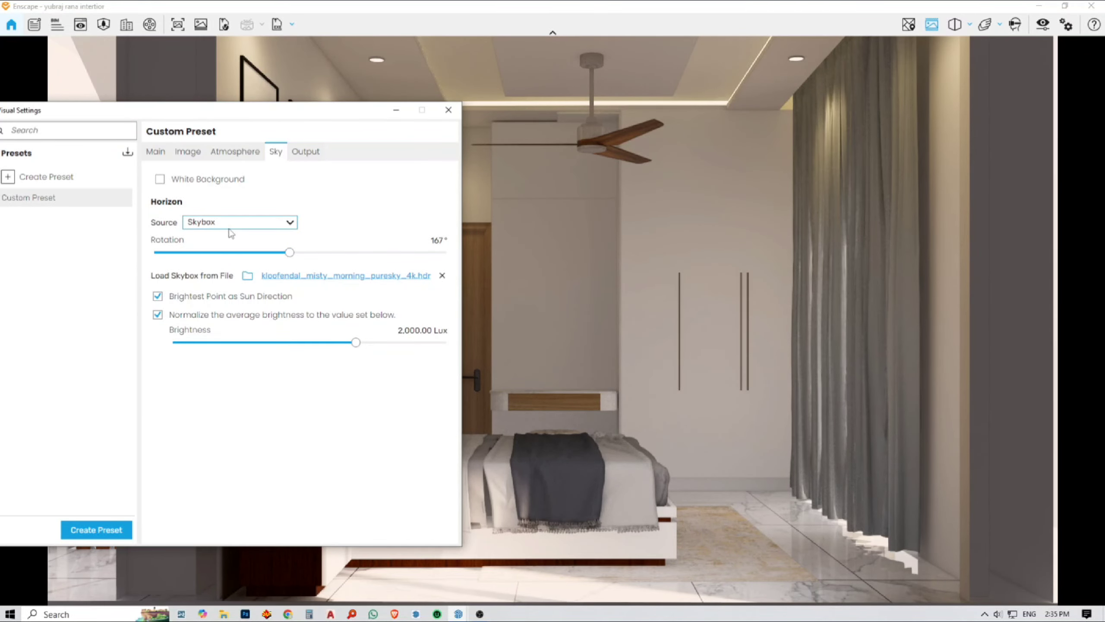
# Set the skybox brightness to 5000 Lux and use a custom output resolution of 2500 x 2500.
pyautogui.click(413, 330)
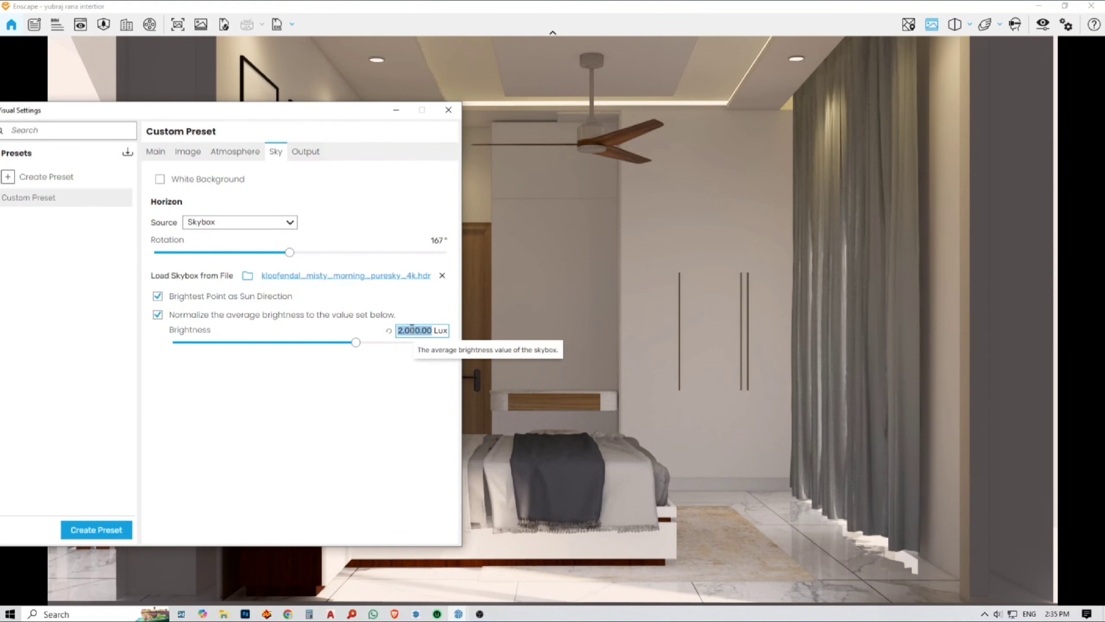
pyautogui.write('5000')
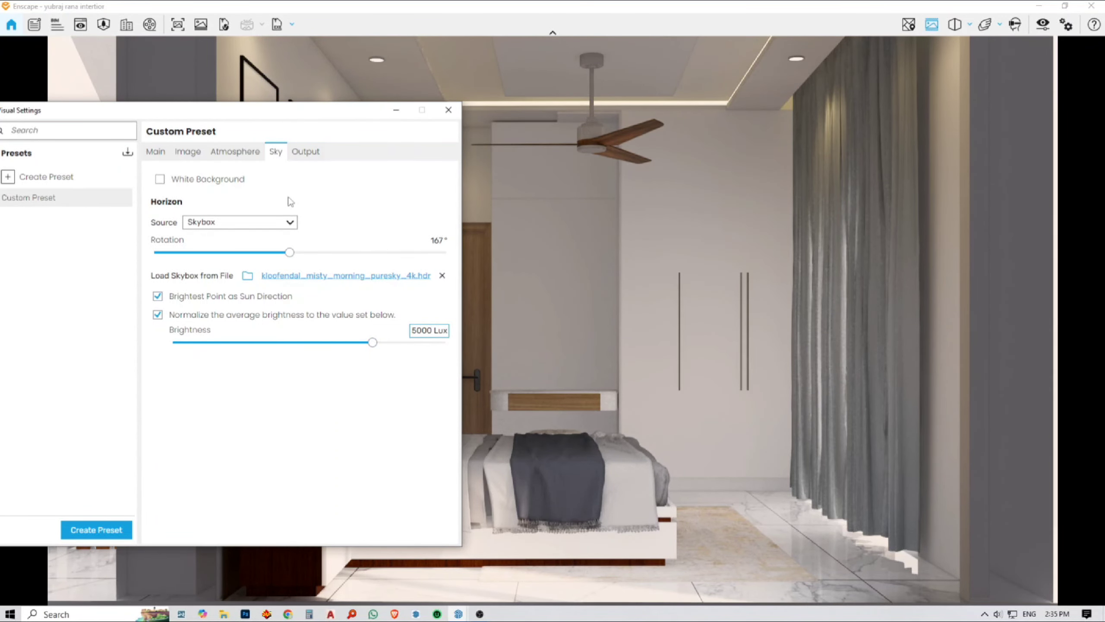
pyautogui.click(308, 153)
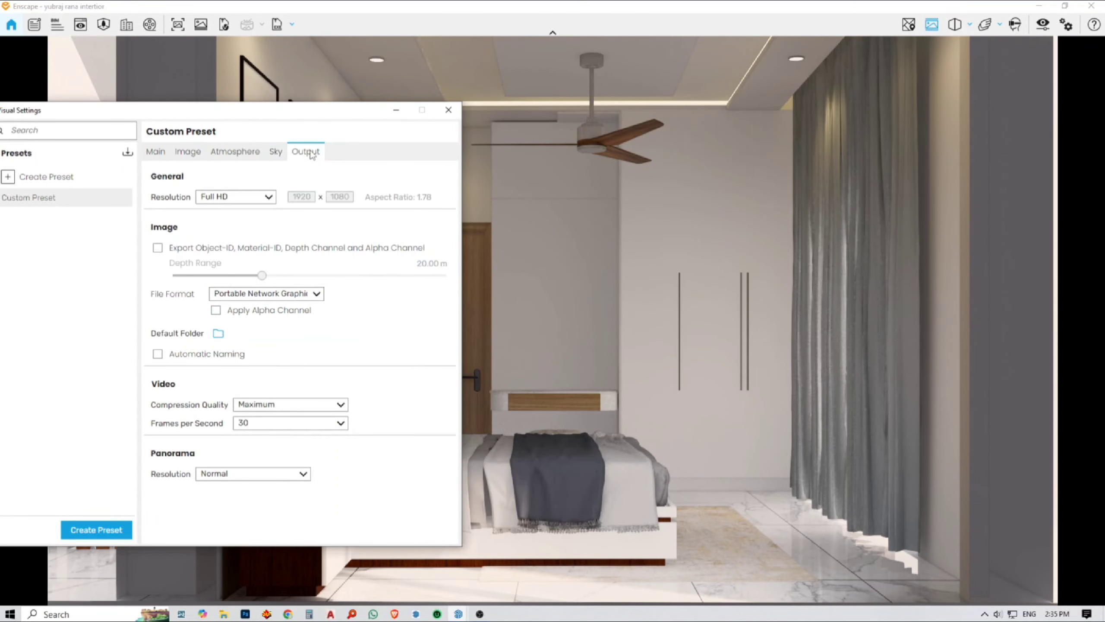
pyautogui.click(241, 199)
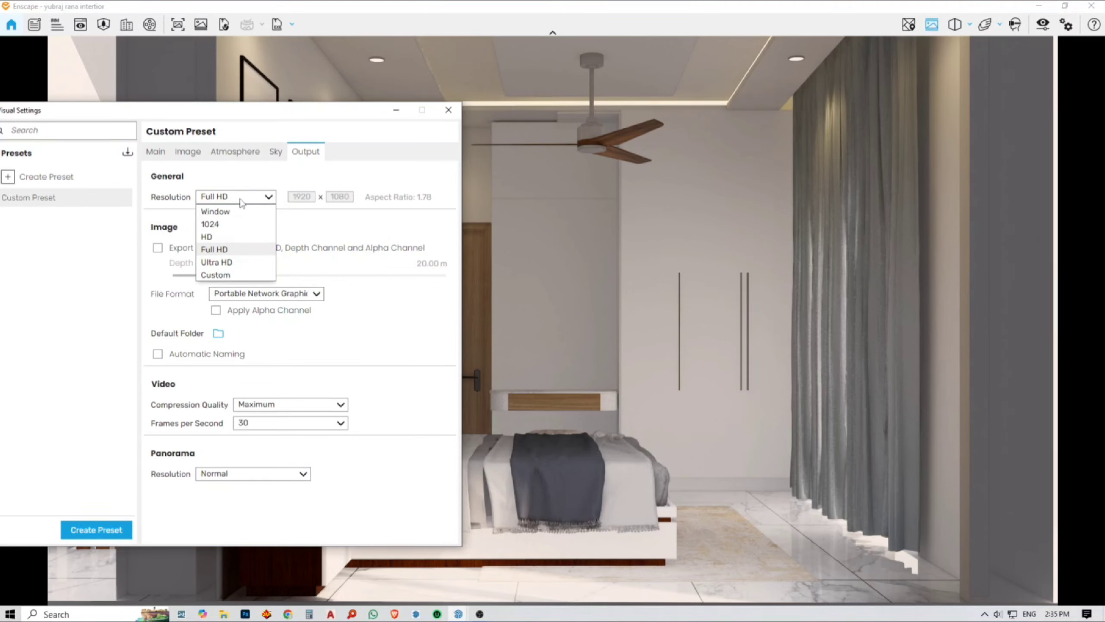
pyautogui.click(216, 275)
pyautogui.moveTo(314, 196); pyautogui.dragTo(286, 206)
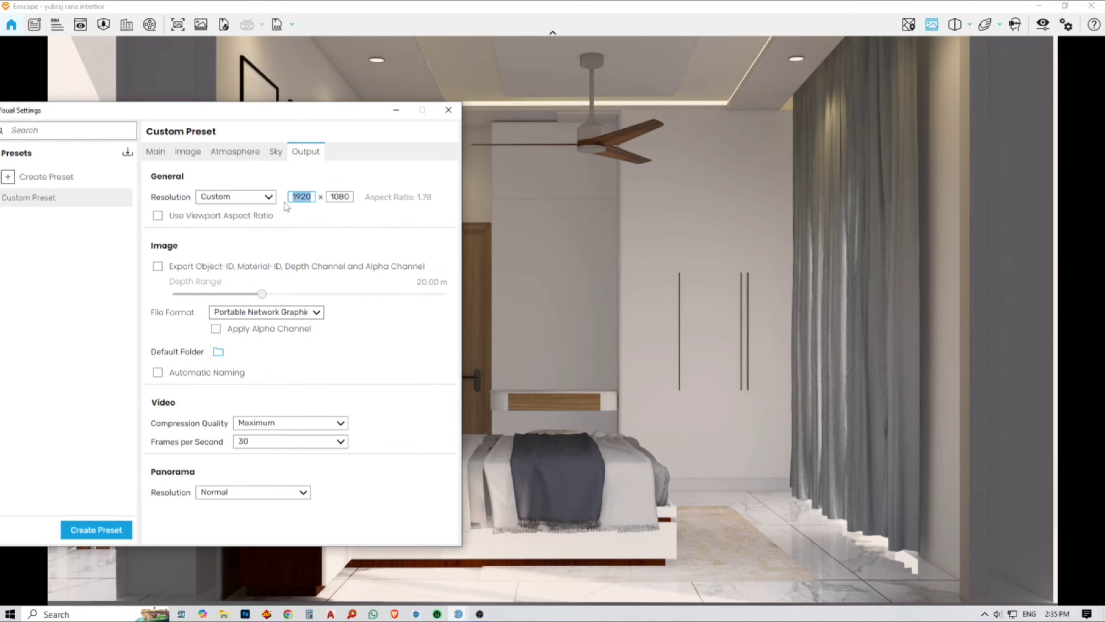
pyautogui.write('2500')
pyautogui.press('Tab')
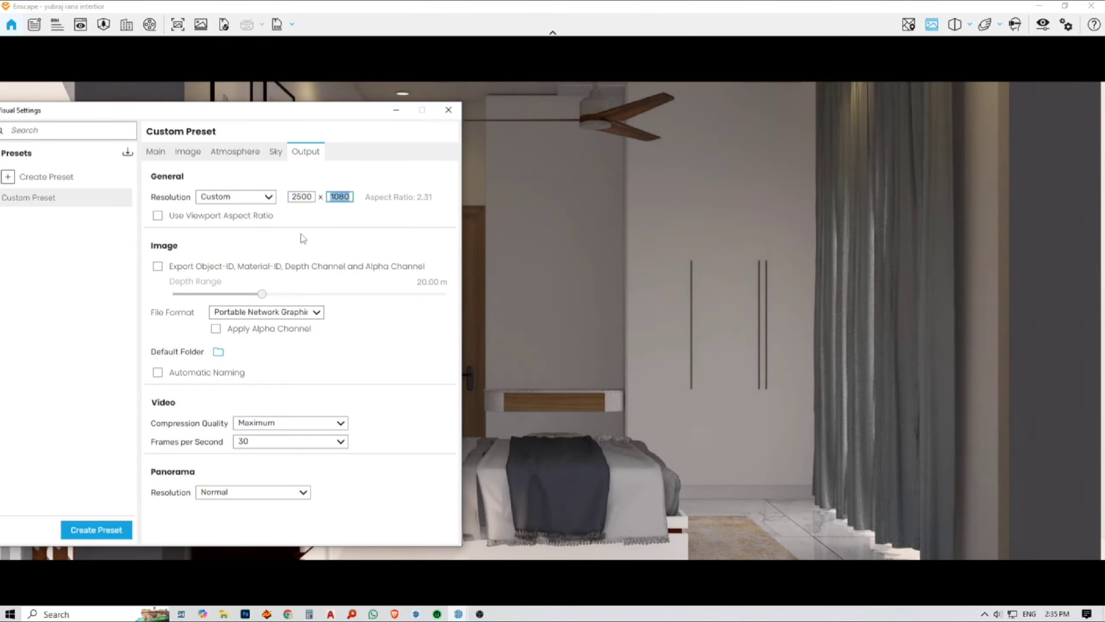
pyautogui.write('2500')
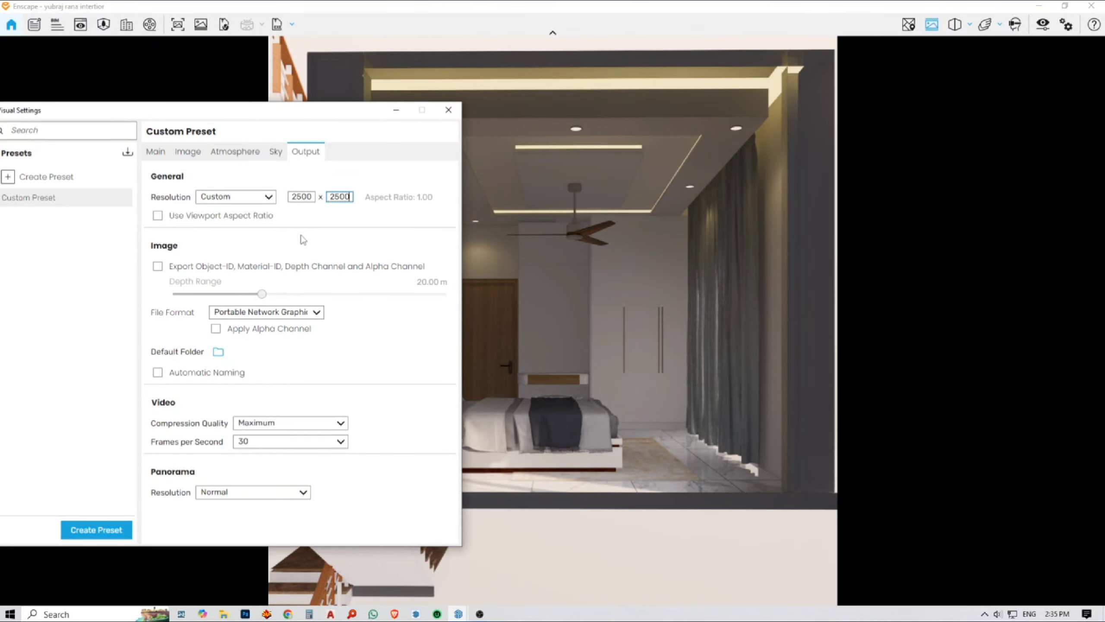
# Set the image file format to JPEG, make the client's project folder on drive D the default output folder, and close the visual settings.
pyautogui.click(283, 312)
pyautogui.click(253, 340)
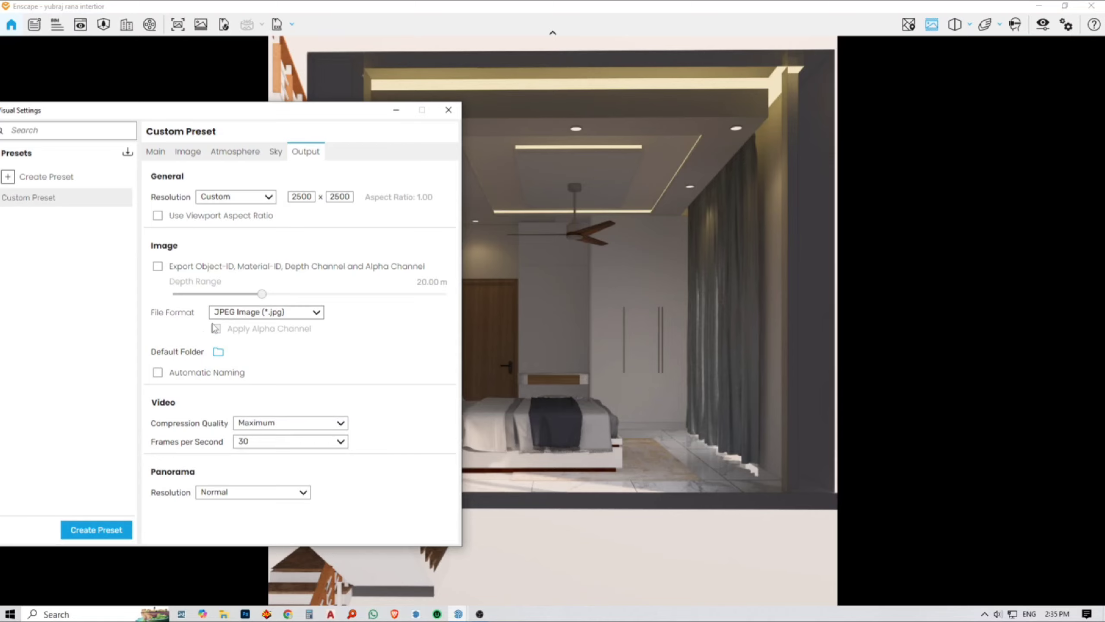
pyautogui.click(219, 353)
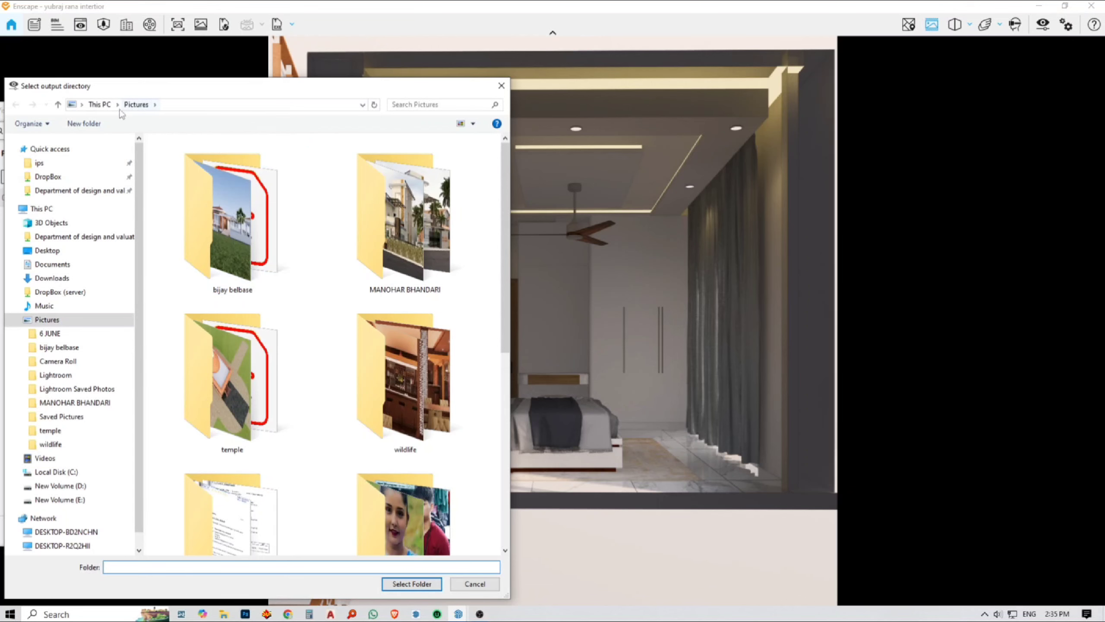
pyautogui.click(100, 104)
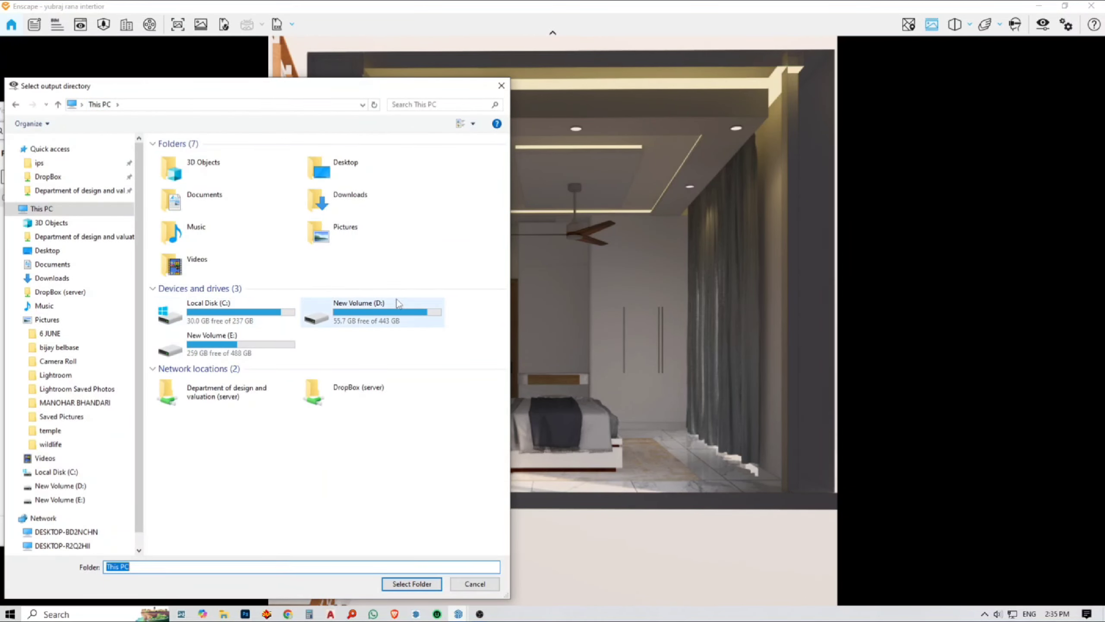
pyautogui.doubleClick(397, 303)
pyautogui.doubleClick(259, 304)
pyautogui.click(259, 305)
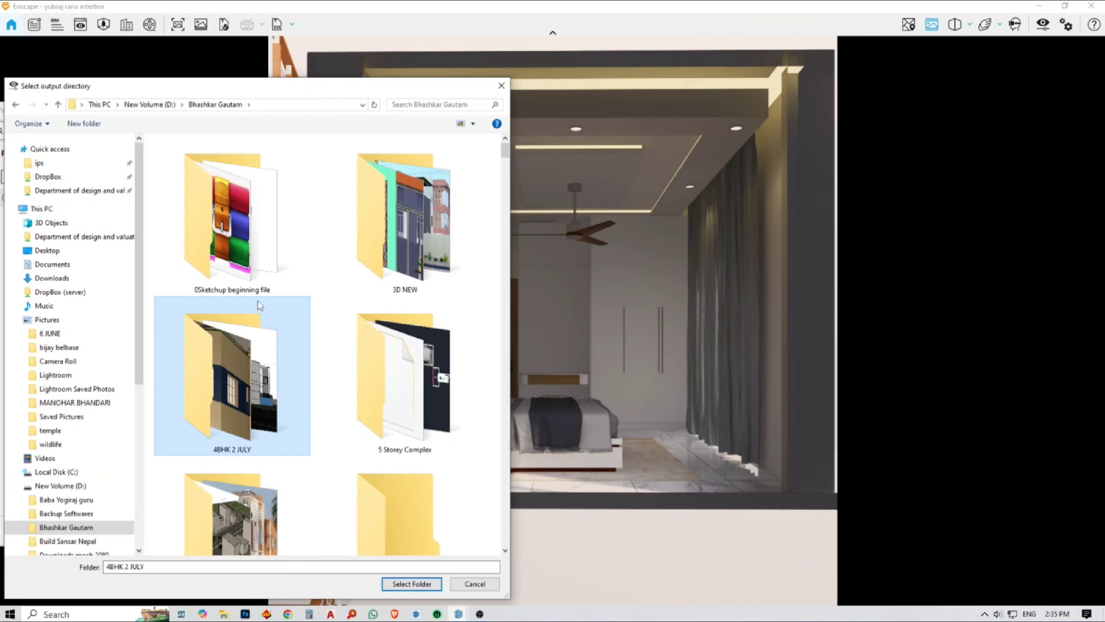
pyautogui.press('y')
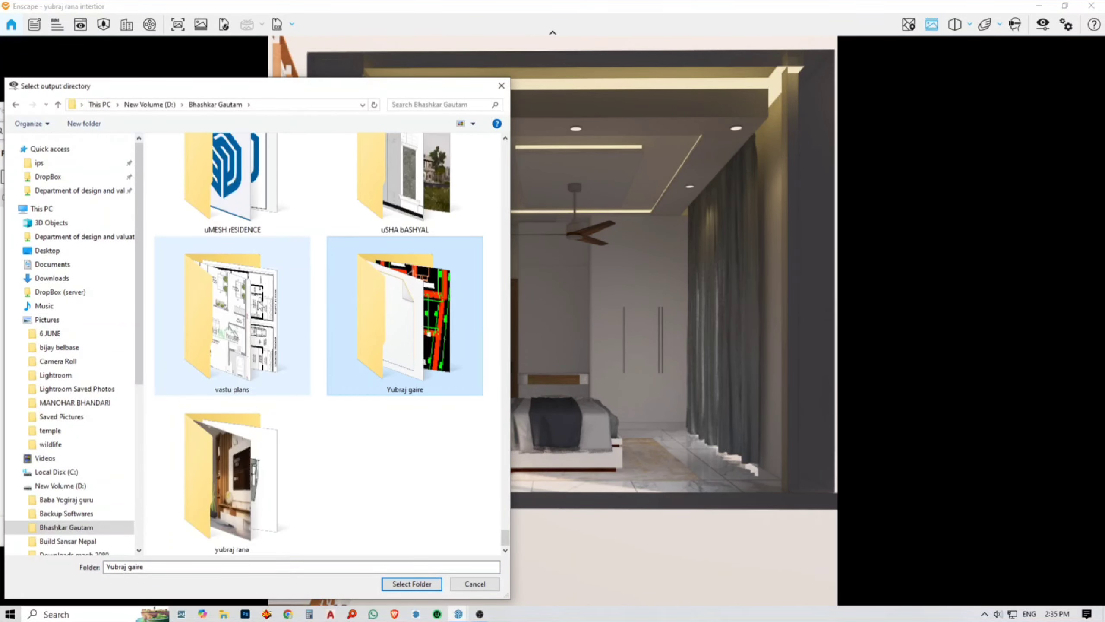
pyautogui.doubleClick(271, 476)
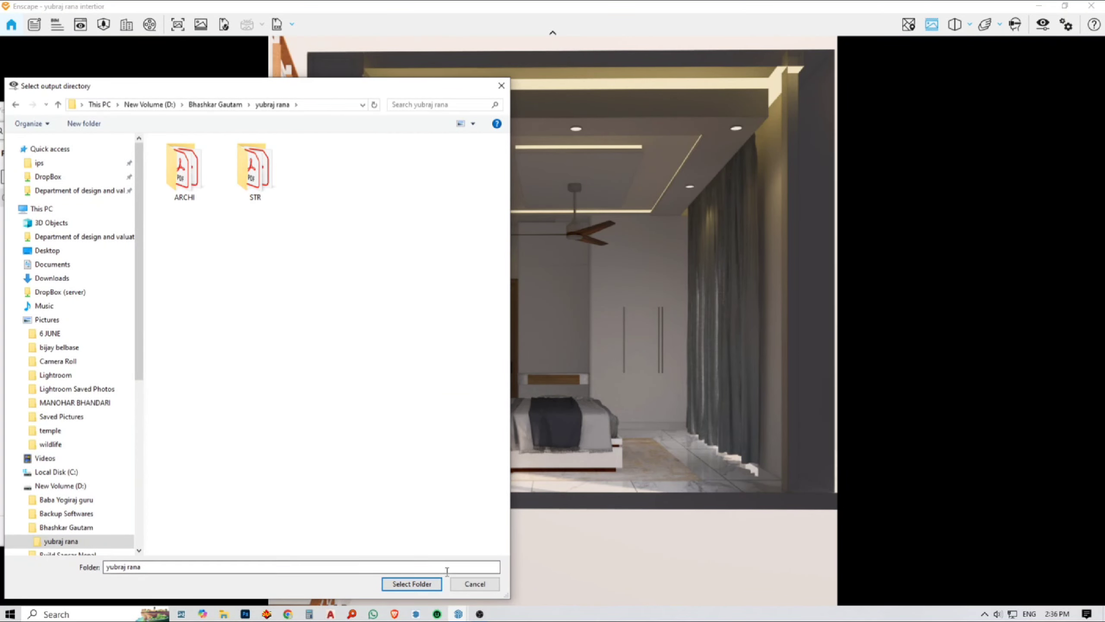
pyautogui.click(413, 583)
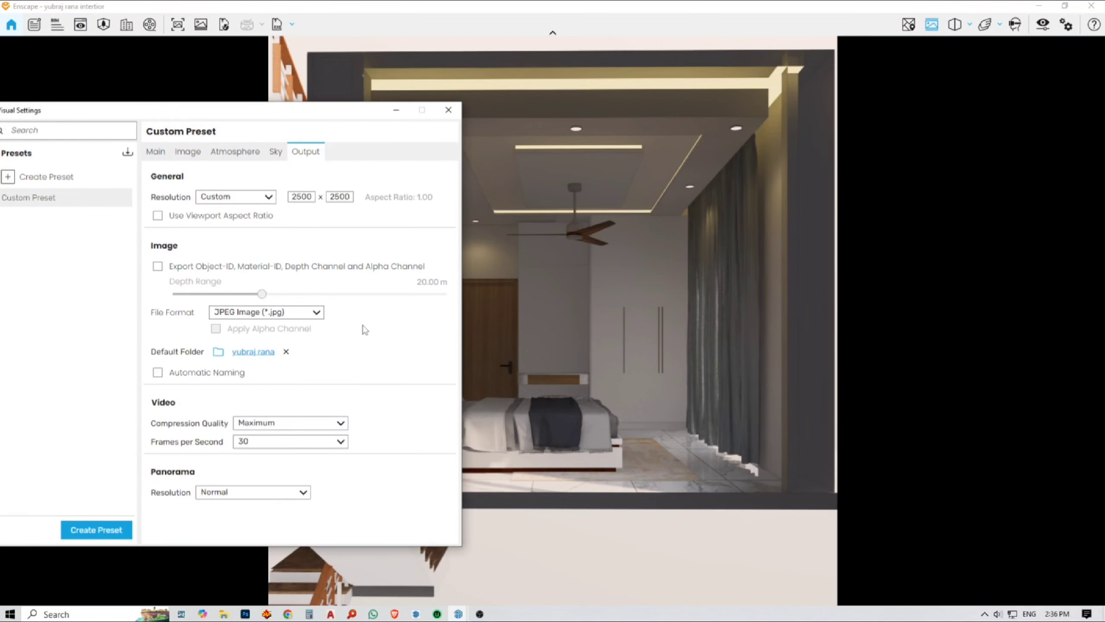
pyautogui.click(155, 151)
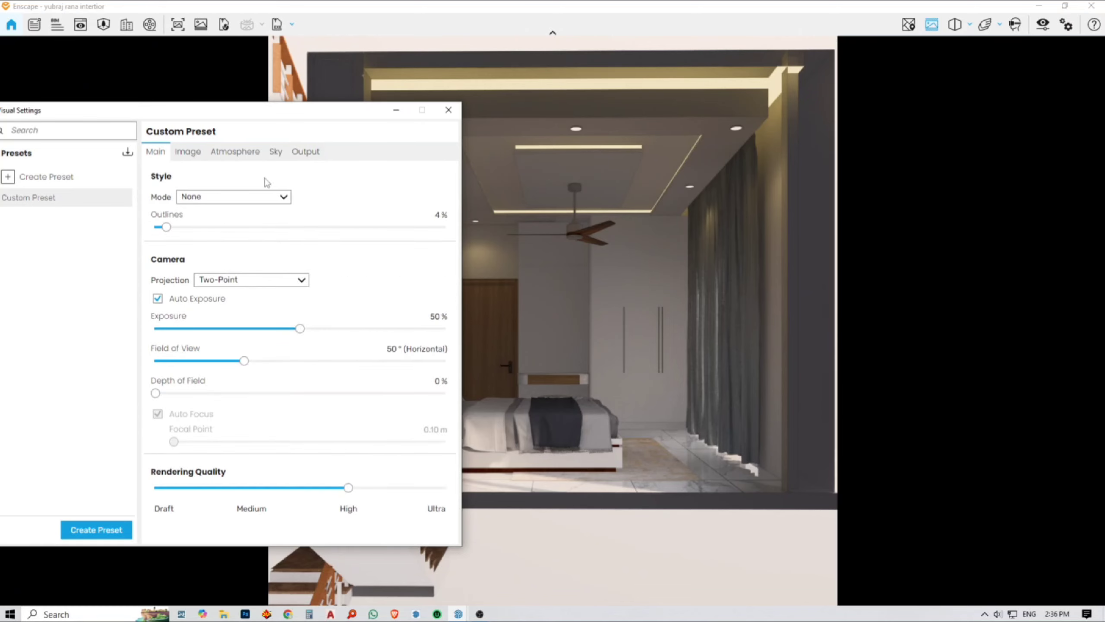
pyautogui.moveTo(338, 116); pyautogui.dragTo(219, 116)
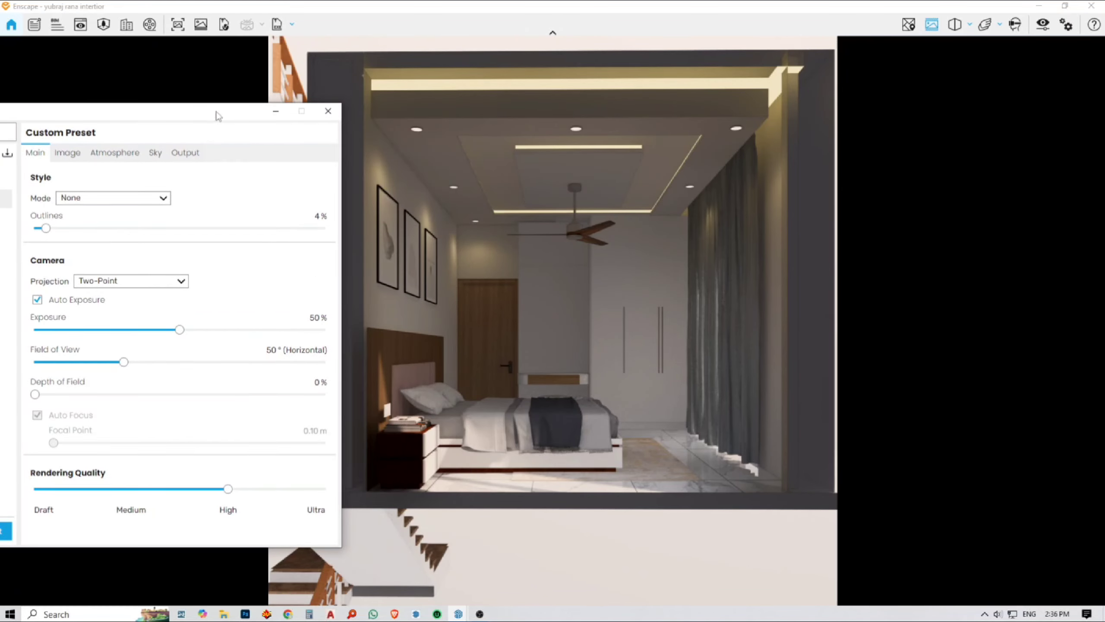
pyautogui.click(328, 111)
# Frame the camera inside the bedroom facing the door and wardrobe, with the bed and curtains in frame, and save it as a new view.
pyautogui.click(588, 298)
pyautogui.press('w')
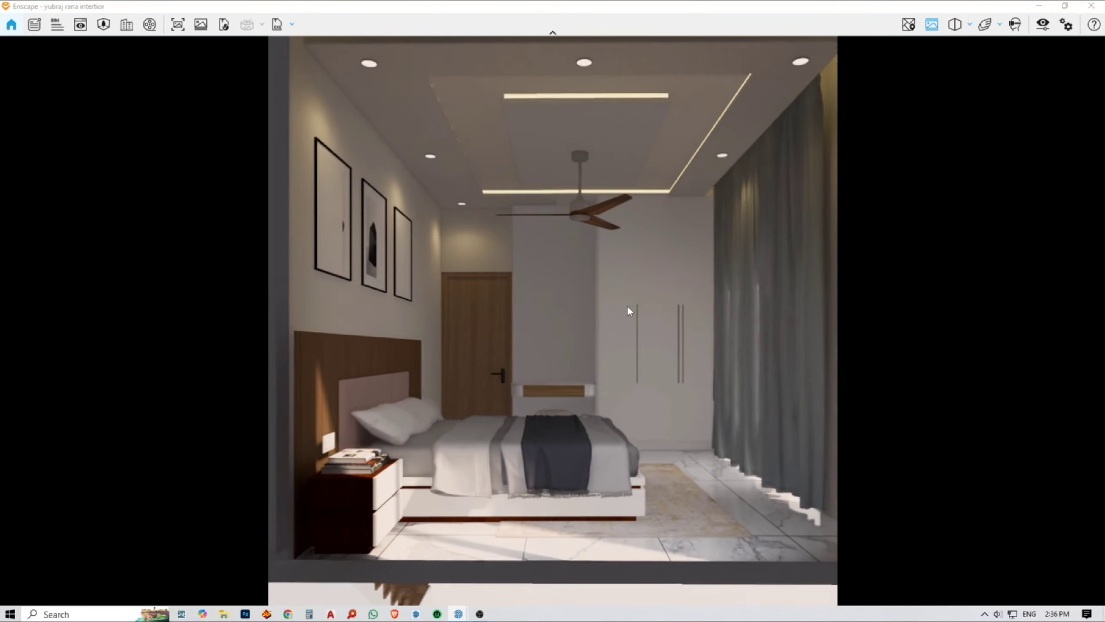
pyautogui.press('d')
pyautogui.press('d')
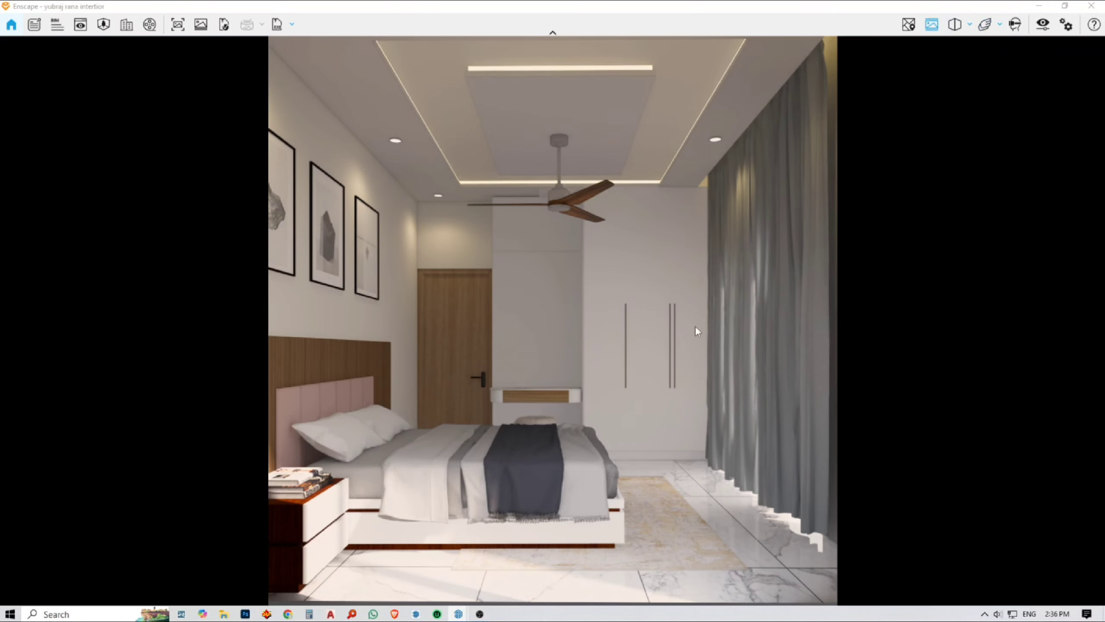
pyautogui.moveTo(591, 311); pyautogui.dragTo(581, 268, button='right')
pyautogui.press('w')
pyautogui.press('a')
pyautogui.moveTo(574, 286); pyautogui.dragTo(575, 272)
pyautogui.press('q')
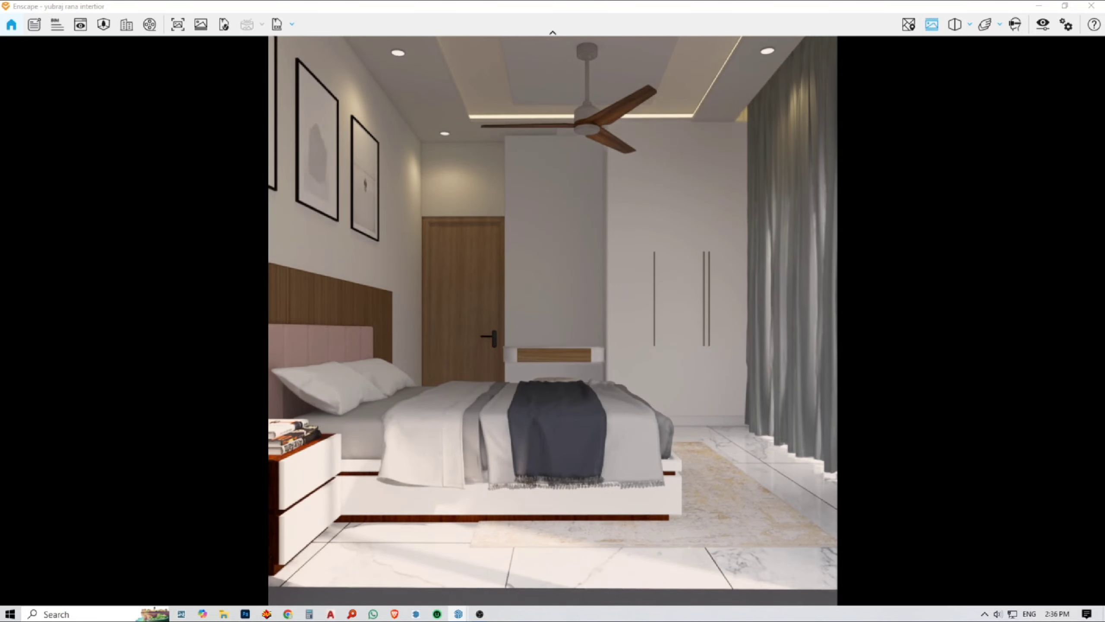
pyautogui.moveTo(563, 316)
pyautogui.mouseDown()
pyautogui.moveTo(568, 293)
pyautogui.moveTo(566, 303)
pyautogui.mouseUp()
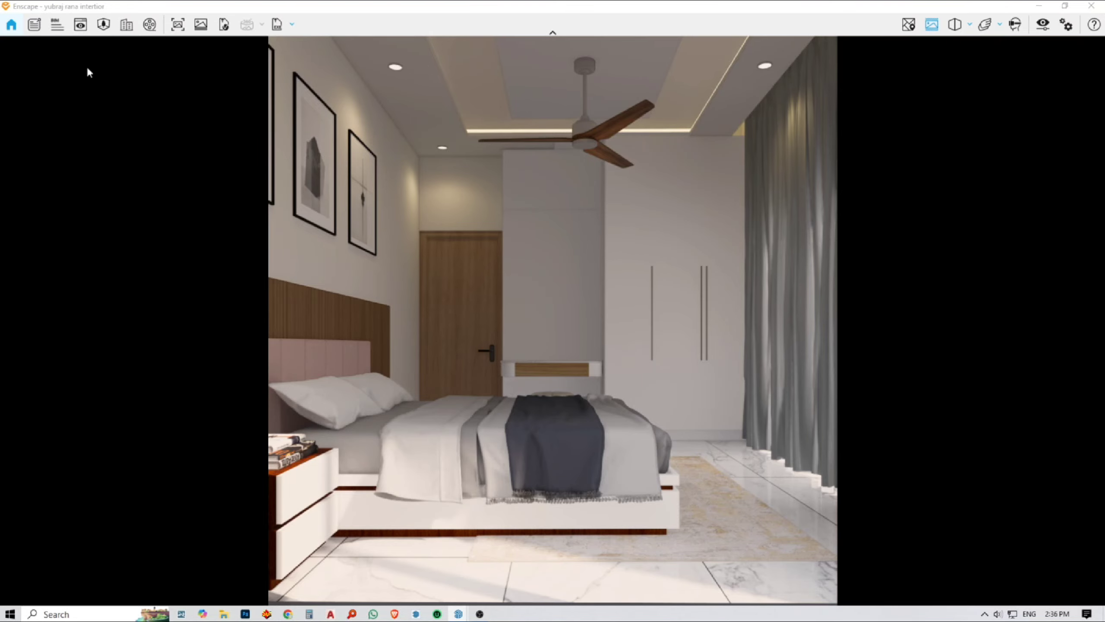
pyautogui.click(80, 25)
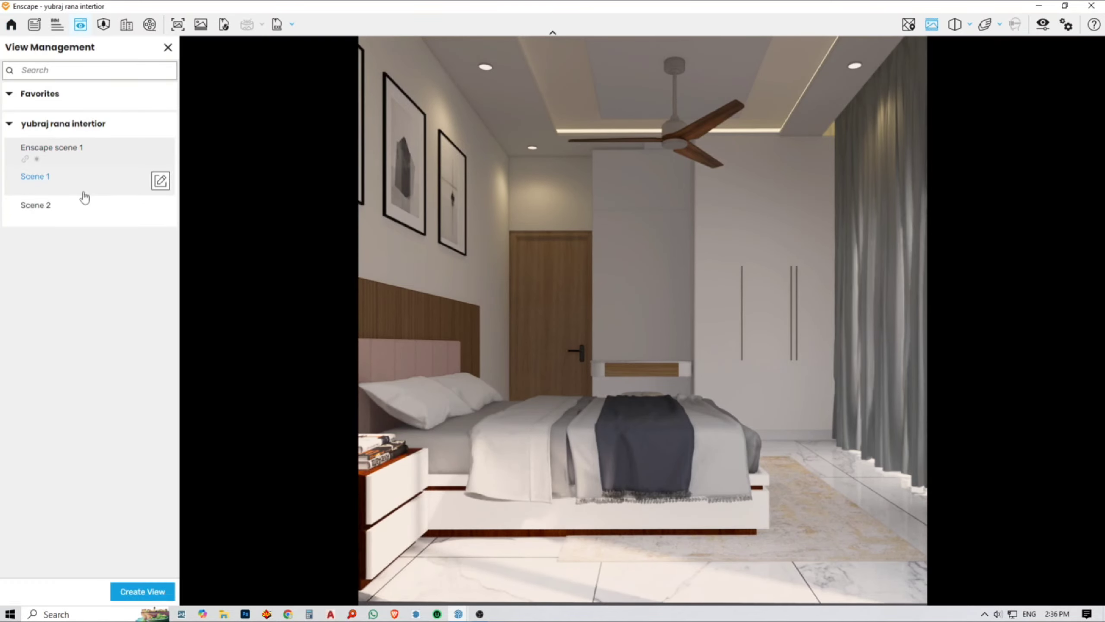
pyautogui.click(135, 595)
pyautogui.click(102, 592)
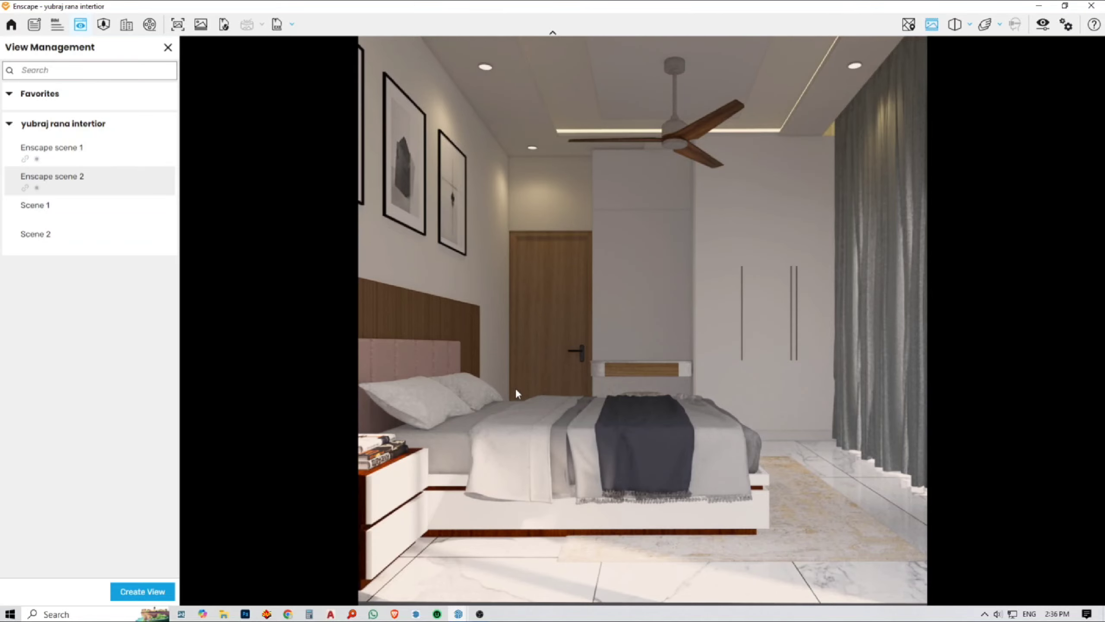
# Reframe the camera at an angle toward the headboard and wall pictures, and save it as another new view.
pyautogui.moveTo(515, 389); pyautogui.dragTo(483, 390, button='right')
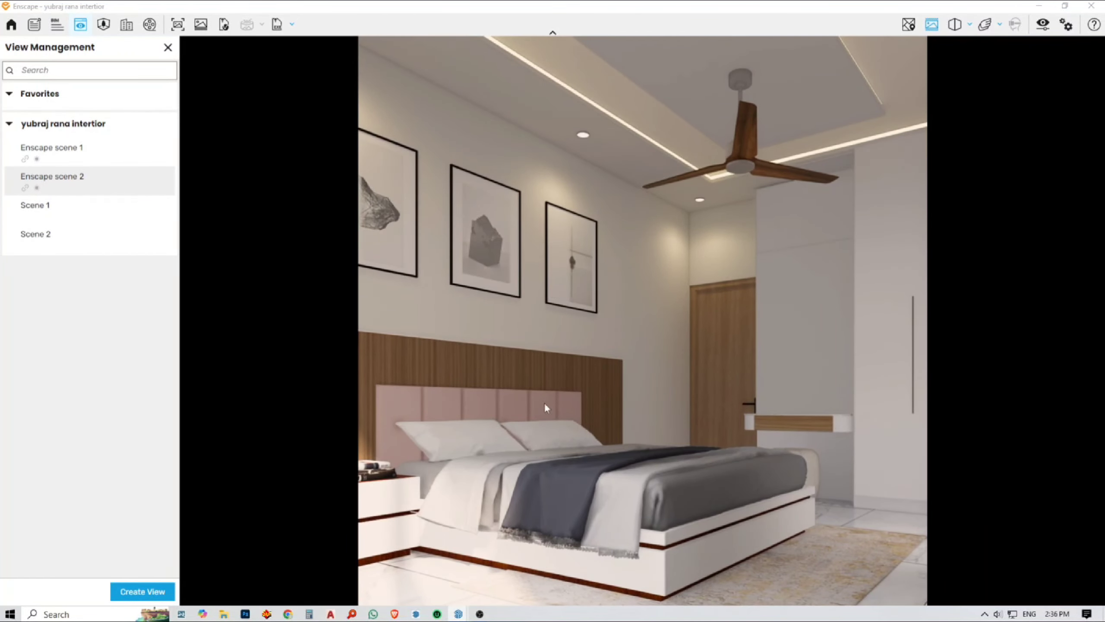
pyautogui.click(128, 591)
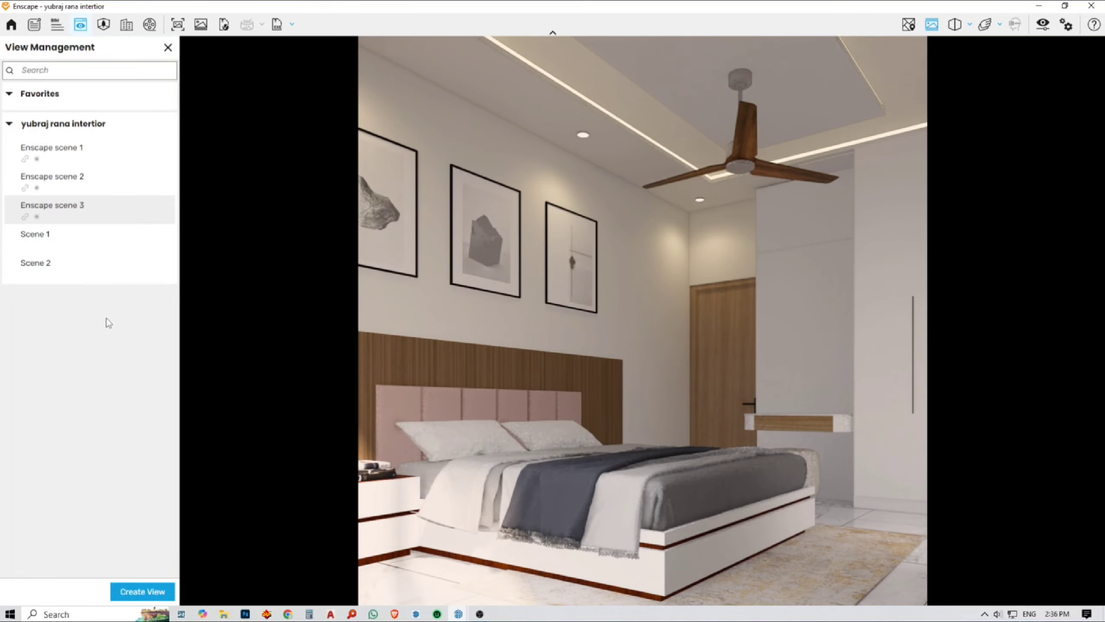
# Return to Enscape scene 2 and set the camera's horizontal field of view to 45°.
pyautogui.click(78, 187)
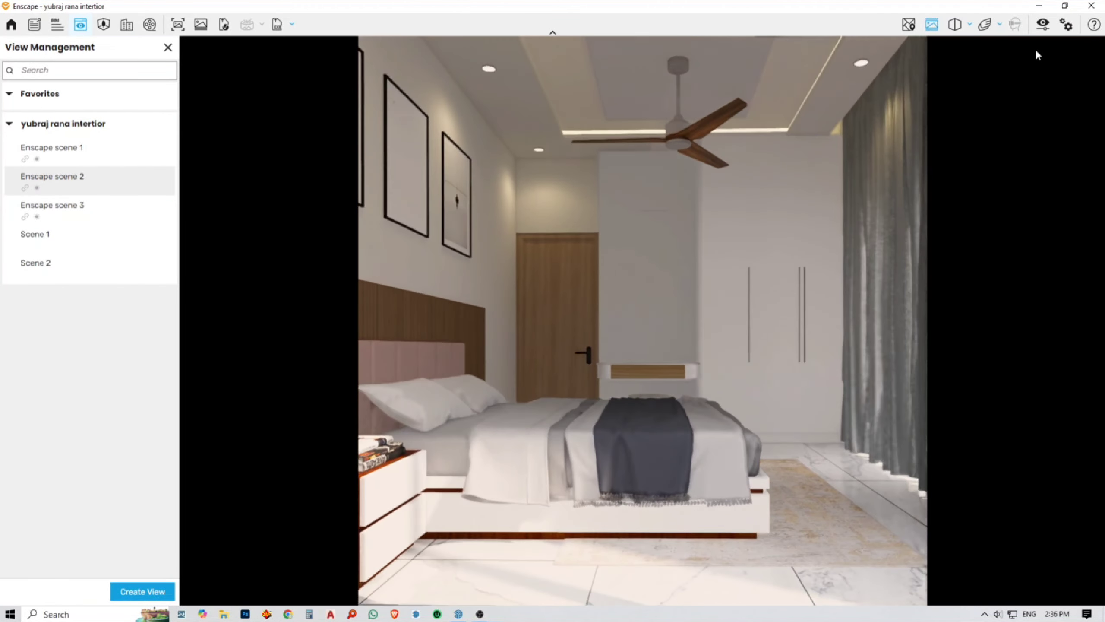
pyautogui.click(1043, 25)
pyautogui.doubleClick(725, 321)
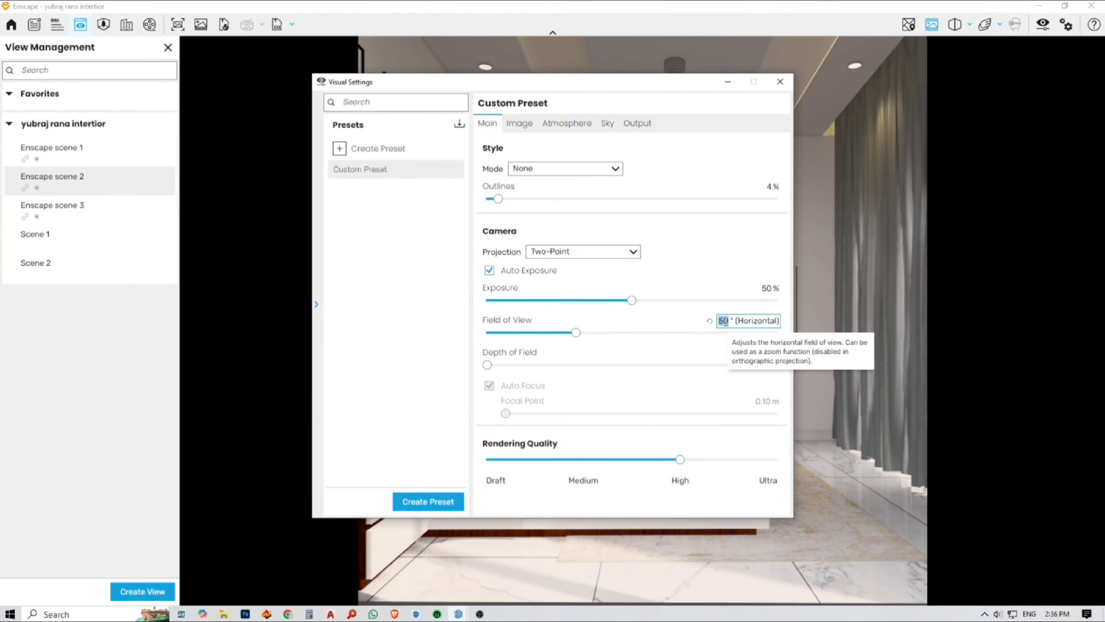
pyautogui.write('45')
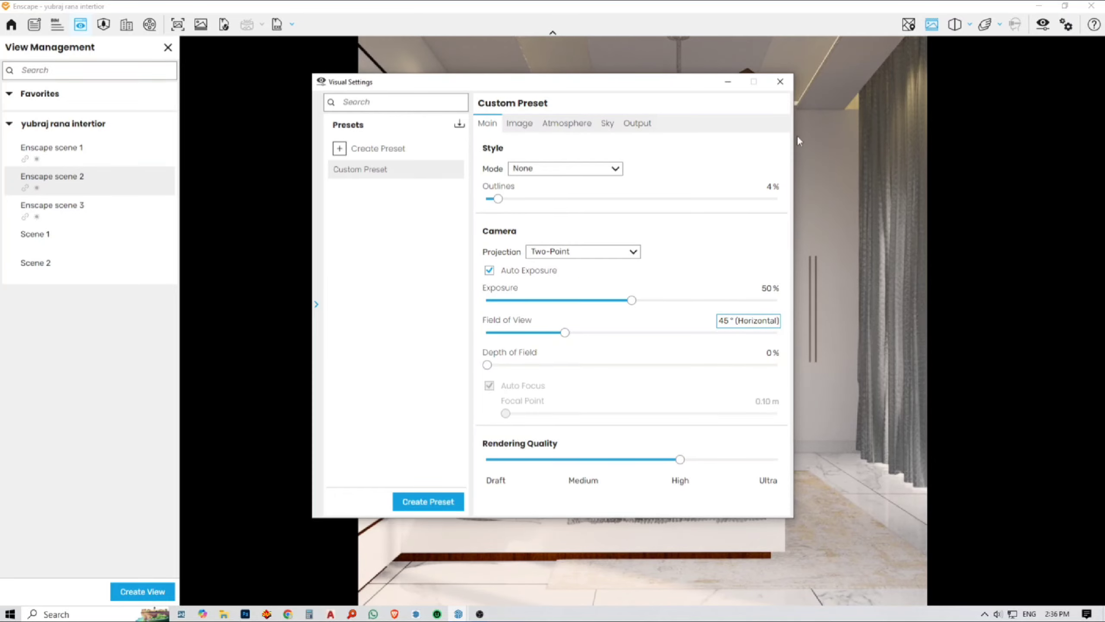
pyautogui.click(782, 88)
# Reframe Enscape scene 2 to show the nightstand, bed, door and wardrobe, and save the updated camera to the view.
pyautogui.press('a')
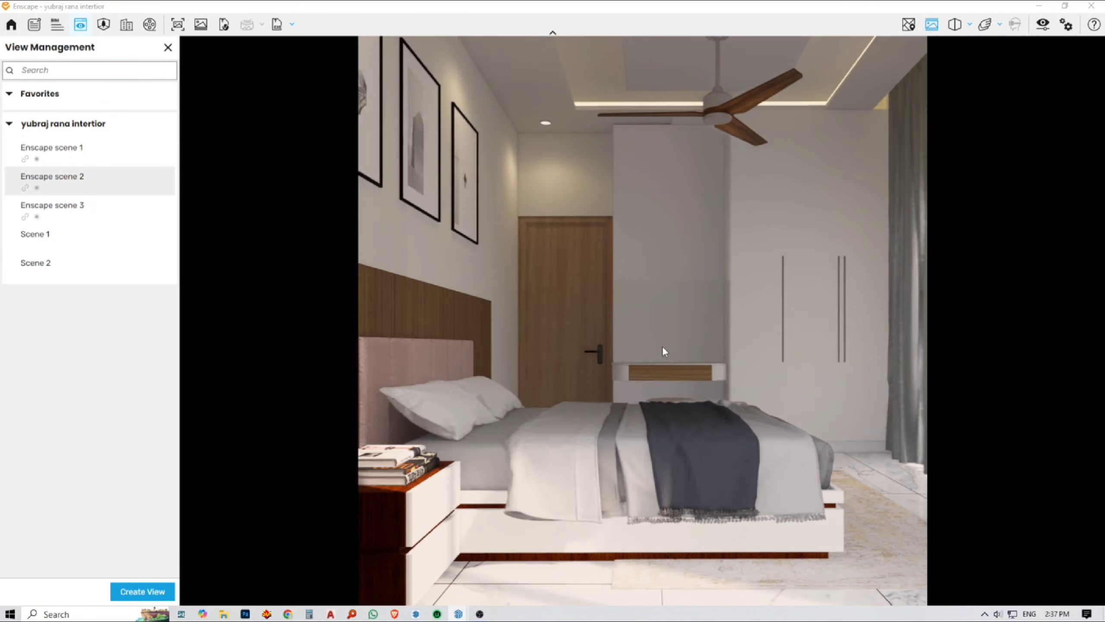
pyautogui.moveTo(679, 334); pyautogui.dragTo(691, 285)
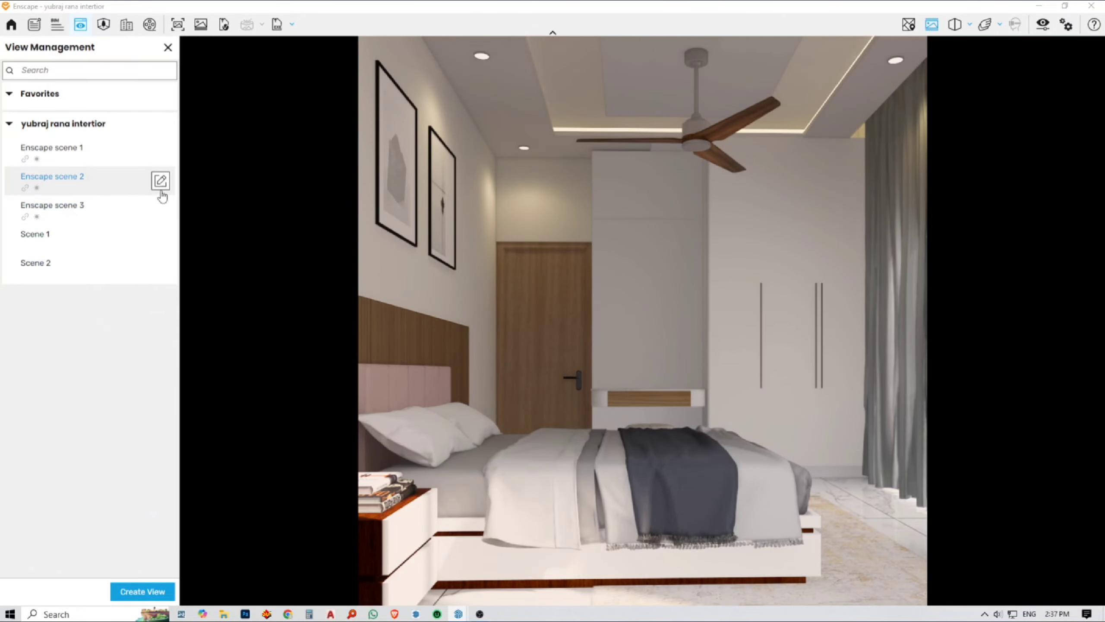
pyautogui.click(160, 187)
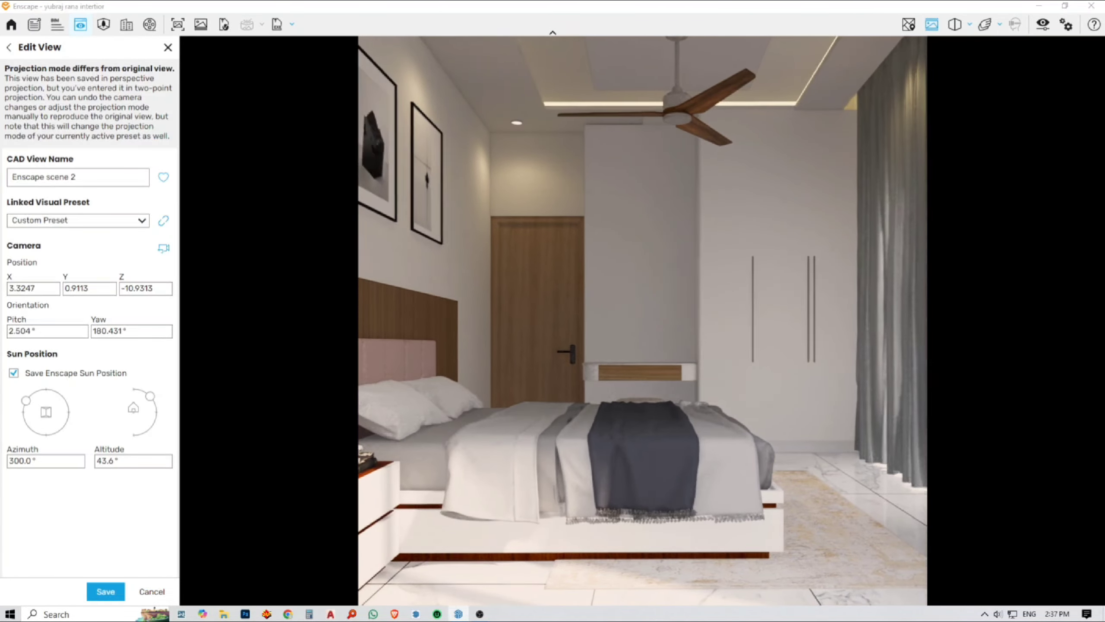
pyautogui.moveTo(670, 308); pyautogui.dragTo(671, 298)
pyautogui.moveTo(674, 334); pyautogui.dragTo(672, 330, button='right')
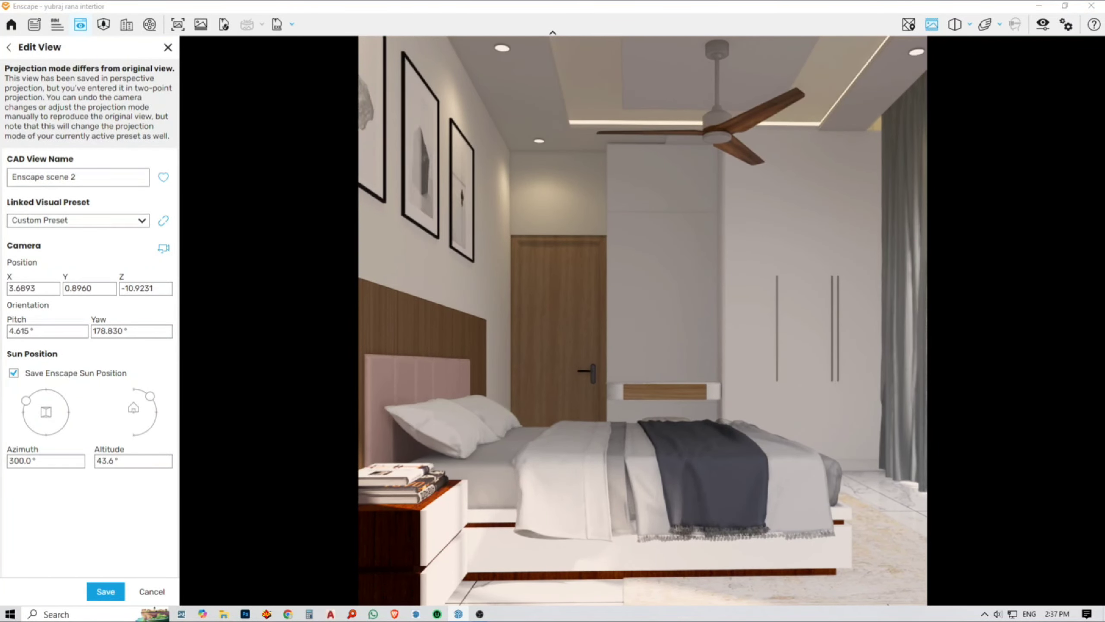
pyautogui.click(100, 594)
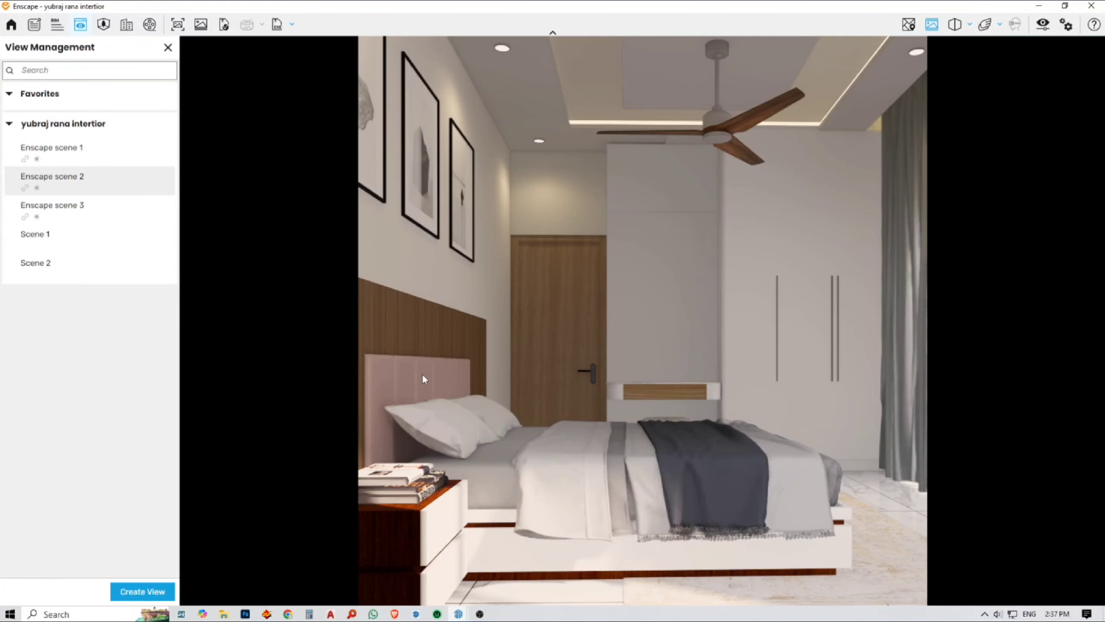
# Edit Enscape scene 3, fine-tune its camera angle on the bed and wall pictures, and save the view.
pyautogui.click(124, 212)
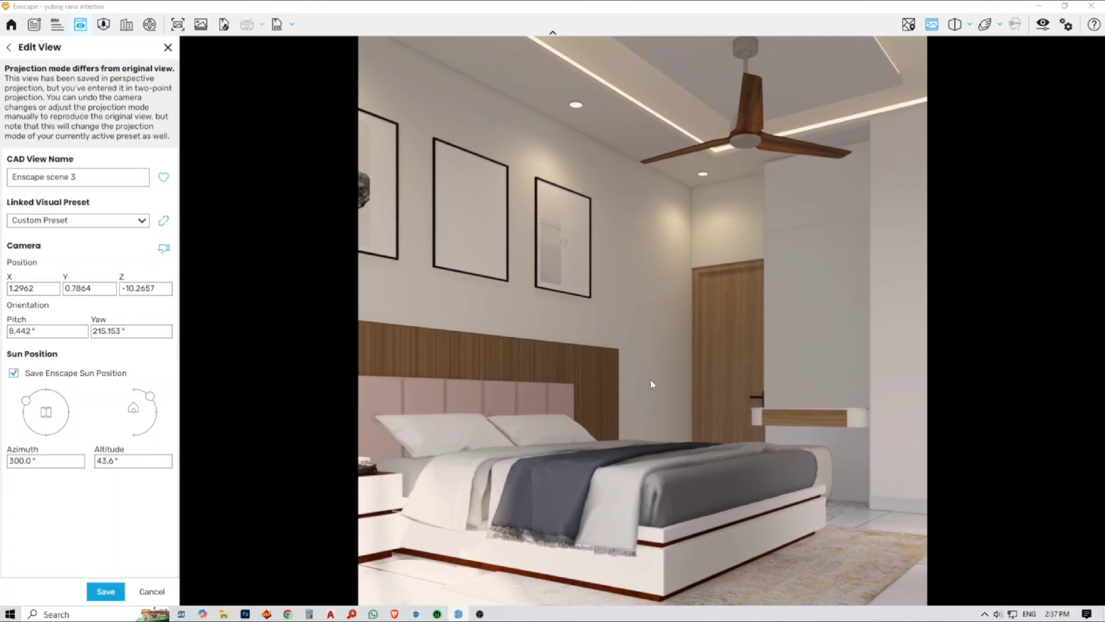
pyautogui.moveTo(629, 400); pyautogui.dragTo(631, 408, button='right')
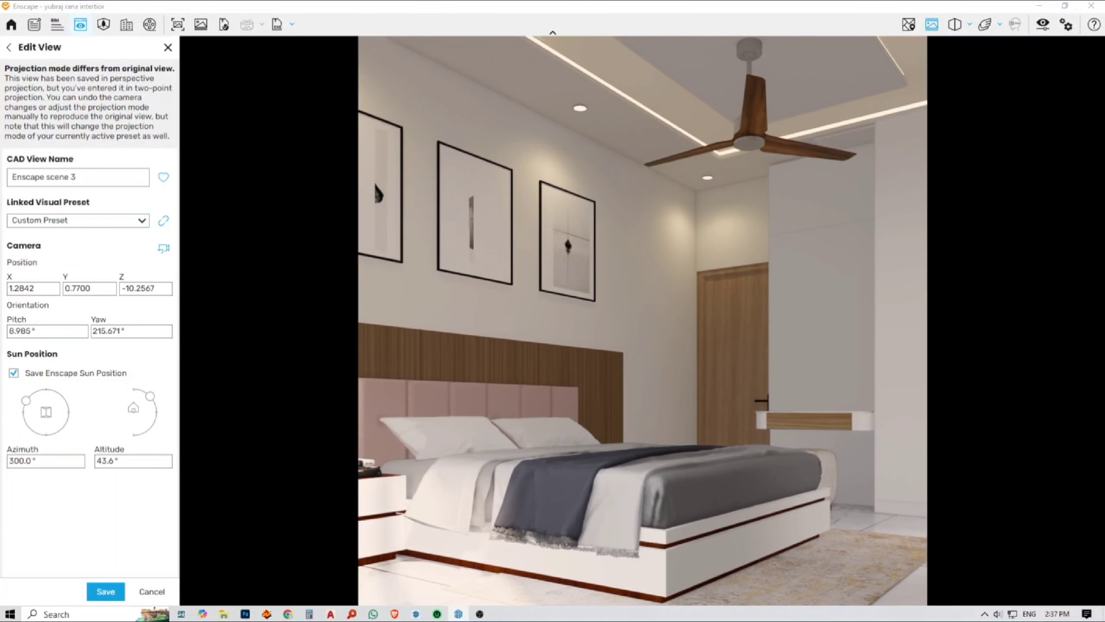
pyautogui.click(108, 588)
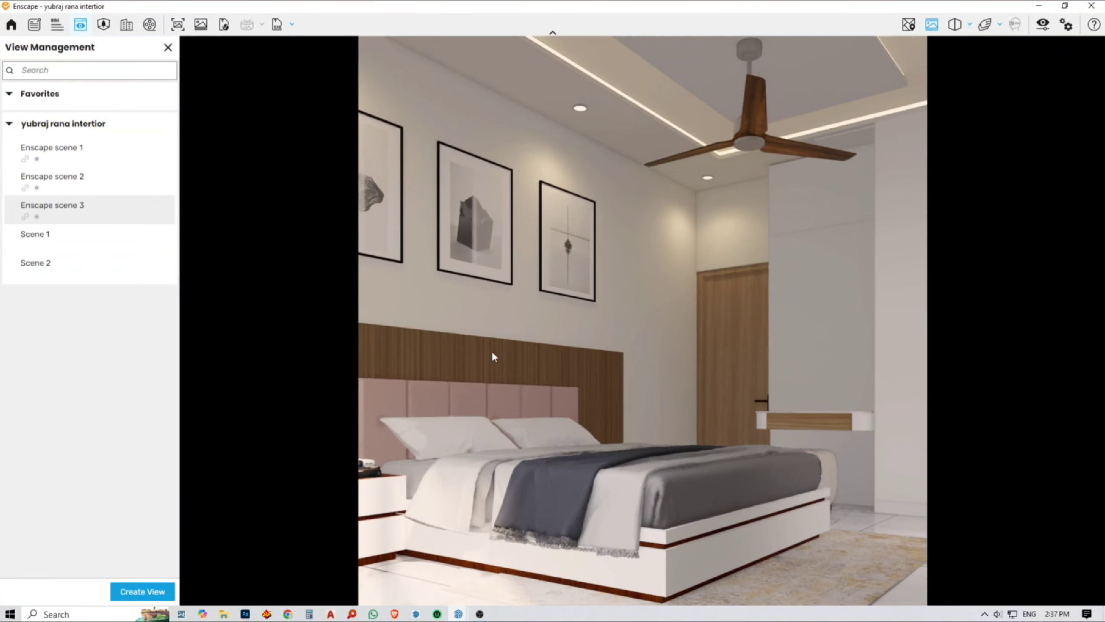
# Resize the Enscape window to sit beside the SketchUp model and close View Management.
pyautogui.click(1065, 6)
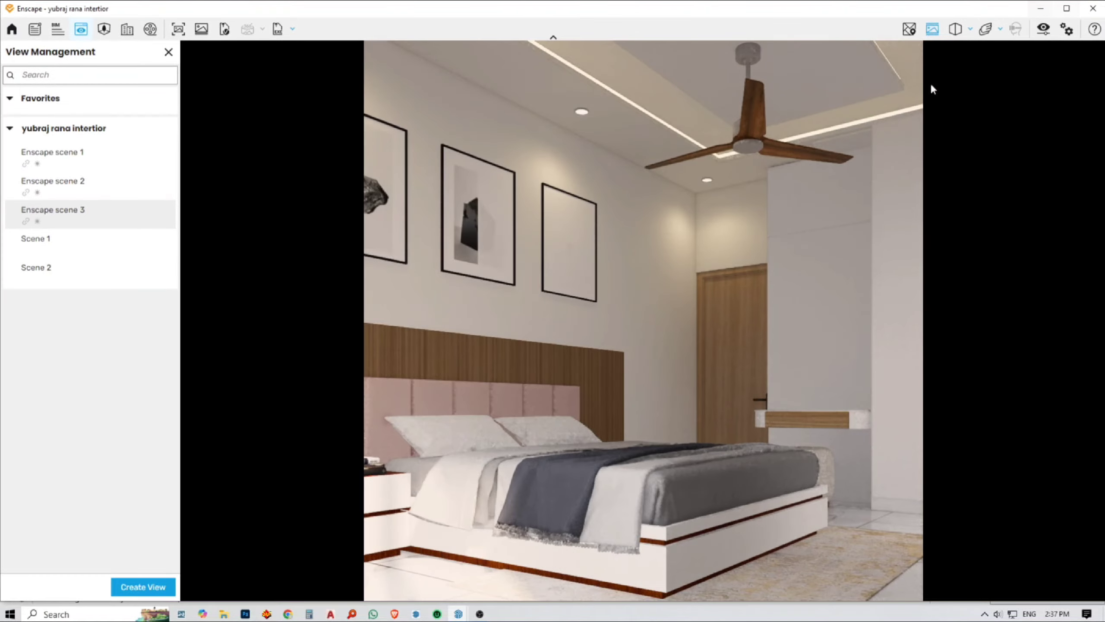
pyautogui.moveTo(3, 2); pyautogui.dragTo(495, 2)
pyautogui.click(662, 52)
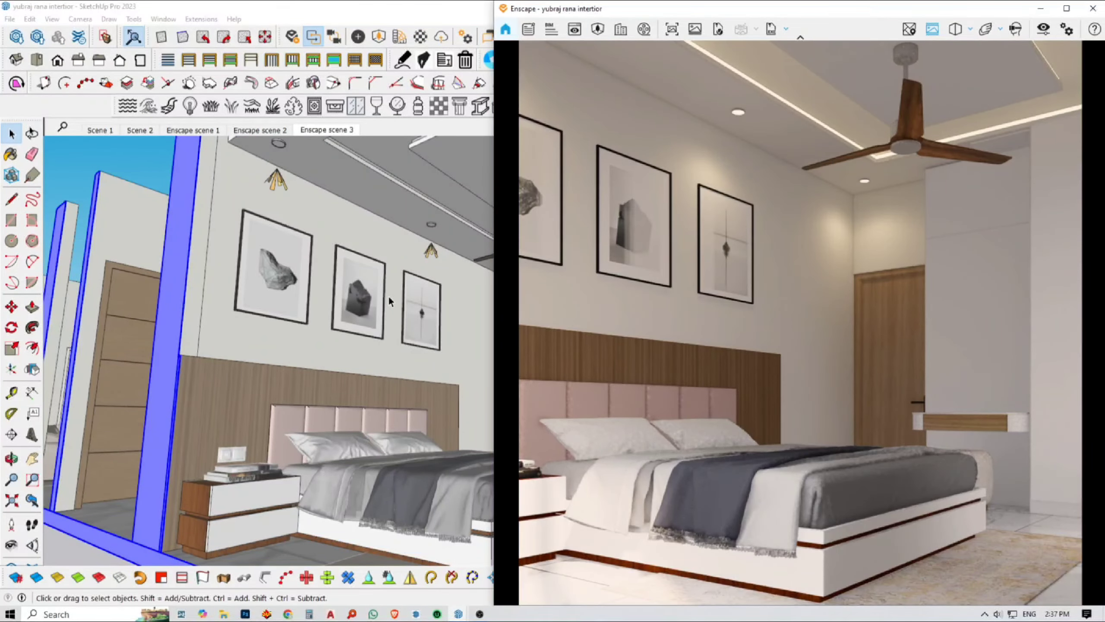
# Select the group of three framed wall pictures in SketchUp and try to move it from its lower frame corner.
pyautogui.moveTo(279, 375); pyautogui.dragTo(242, 399, button='middle')
pyautogui.scroll(3, 243, 383)
pyautogui.click(249, 351)
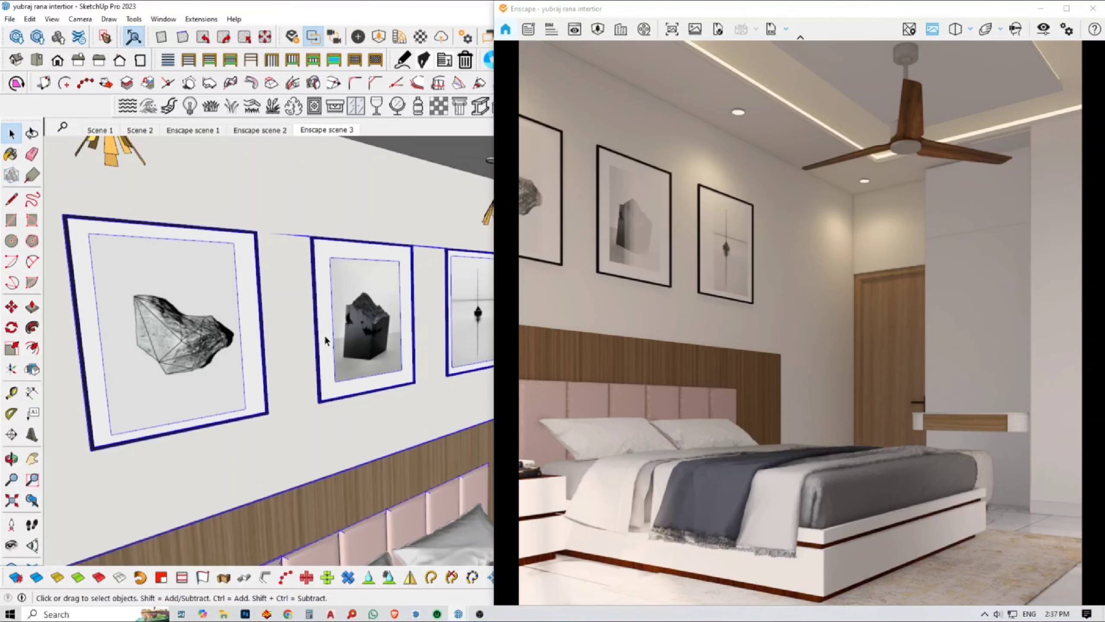
pyautogui.scroll(3, 391, 327)
pyautogui.scroll(-5, 380, 338)
pyautogui.moveTo(407, 342); pyautogui.dragTo(310, 352, button='middle')
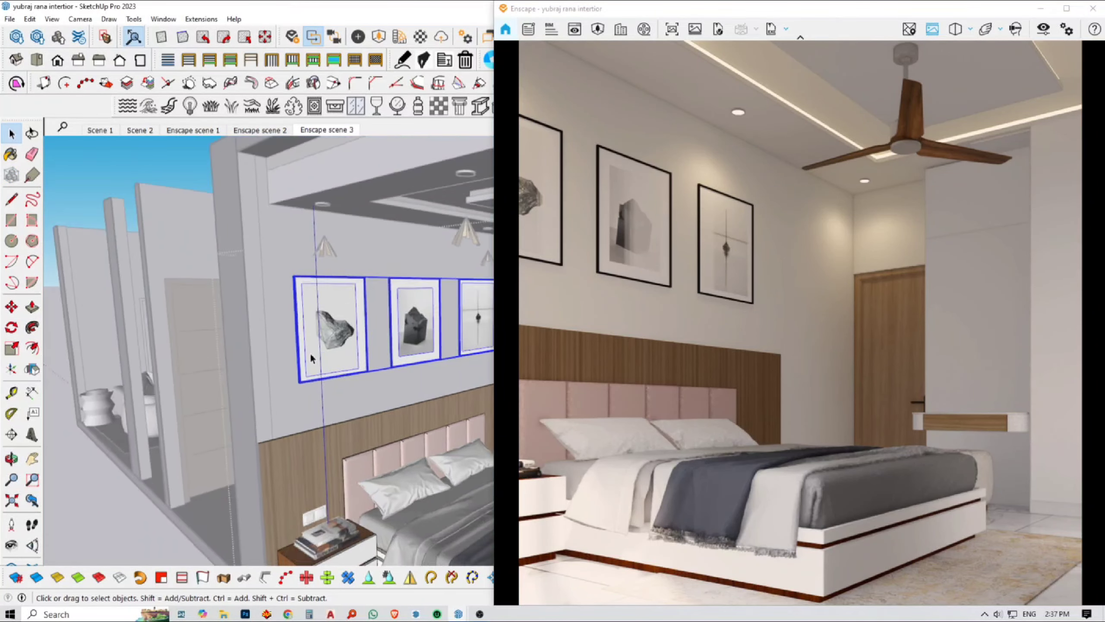
pyautogui.scroll(5, 279, 394)
pyautogui.moveTo(280, 394)
pyautogui.mouseDown(button='middle')
pyautogui.moveTo(419, 408)
pyautogui.moveTo(234, 464)
pyautogui.mouseUp(button='middle')
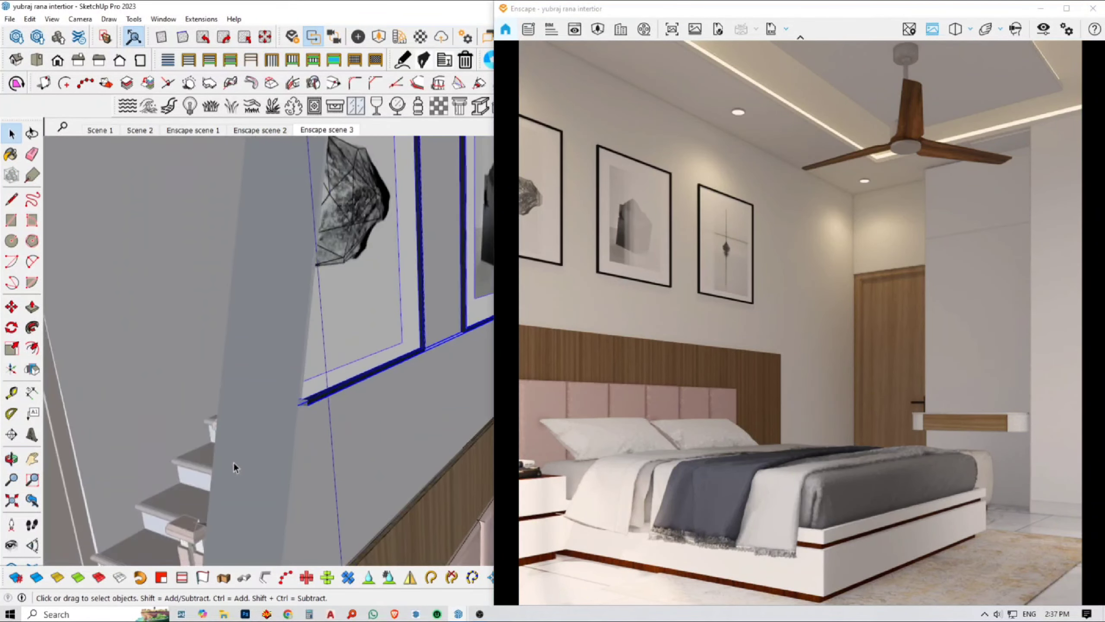
pyautogui.scroll(-3, 316, 420)
pyautogui.press('m')
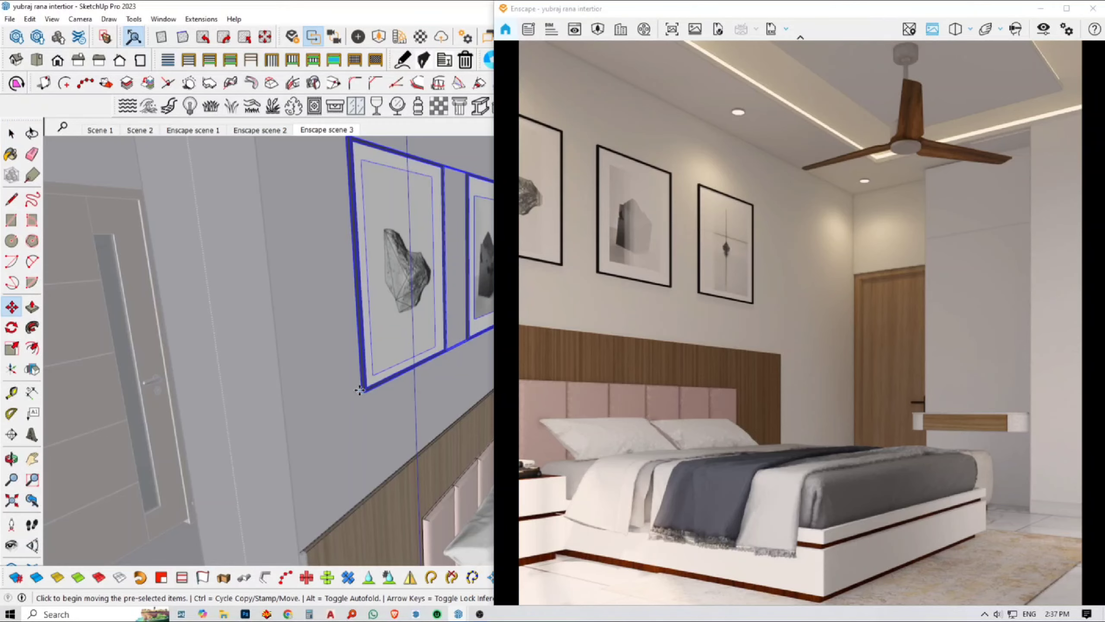
pyautogui.click(373, 394)
pyautogui.press('space')
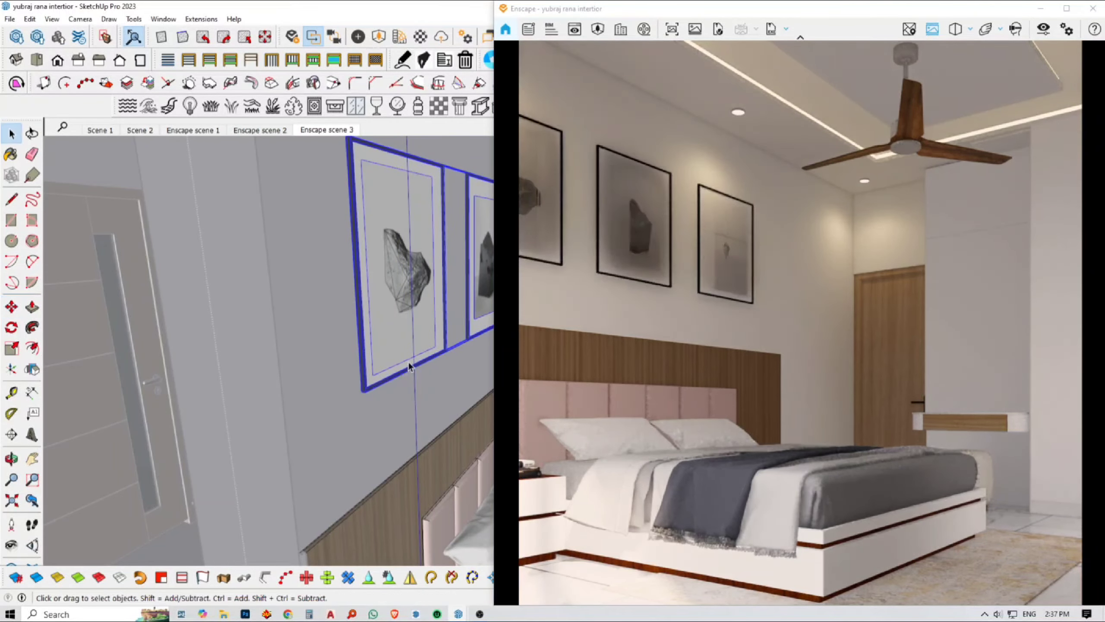
# Inspect the middle artwork inside the wall picture group, exit the group and return to Enscape scene 2.
pyautogui.scroll(3, 305, 374)
pyautogui.moveTo(305, 374)
pyautogui.mouseDown(button='middle')
pyautogui.moveTo(266, 363)
pyautogui.moveTo(249, 339)
pyautogui.mouseUp(button='middle')
pyautogui.scroll(6, 266, 307)
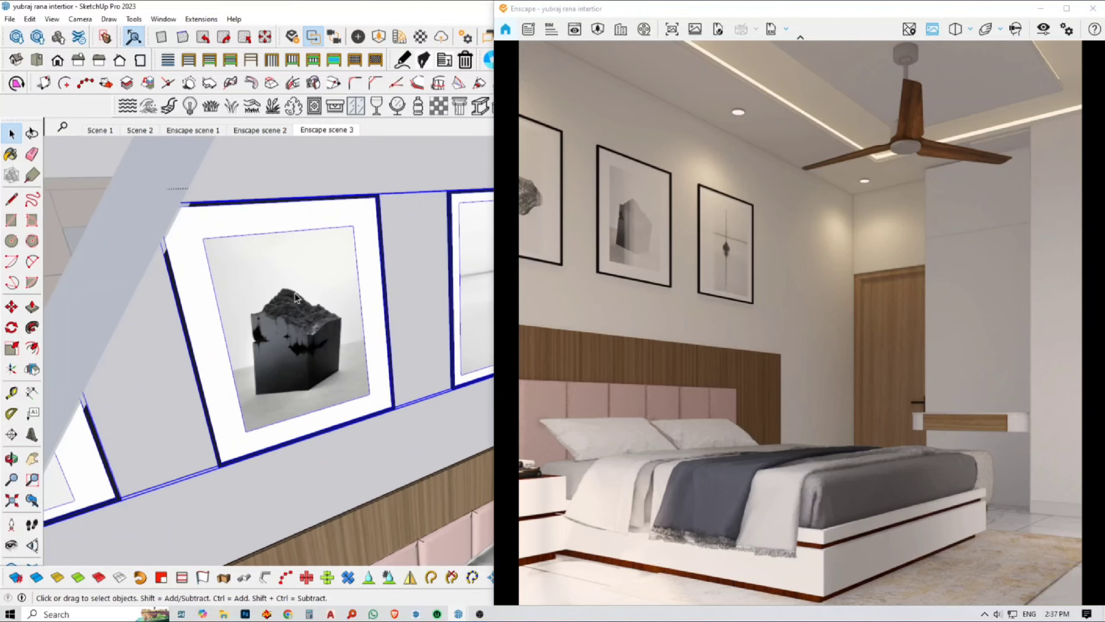
pyautogui.moveTo(350, 286); pyautogui.dragTo(399, 308, button='middle')
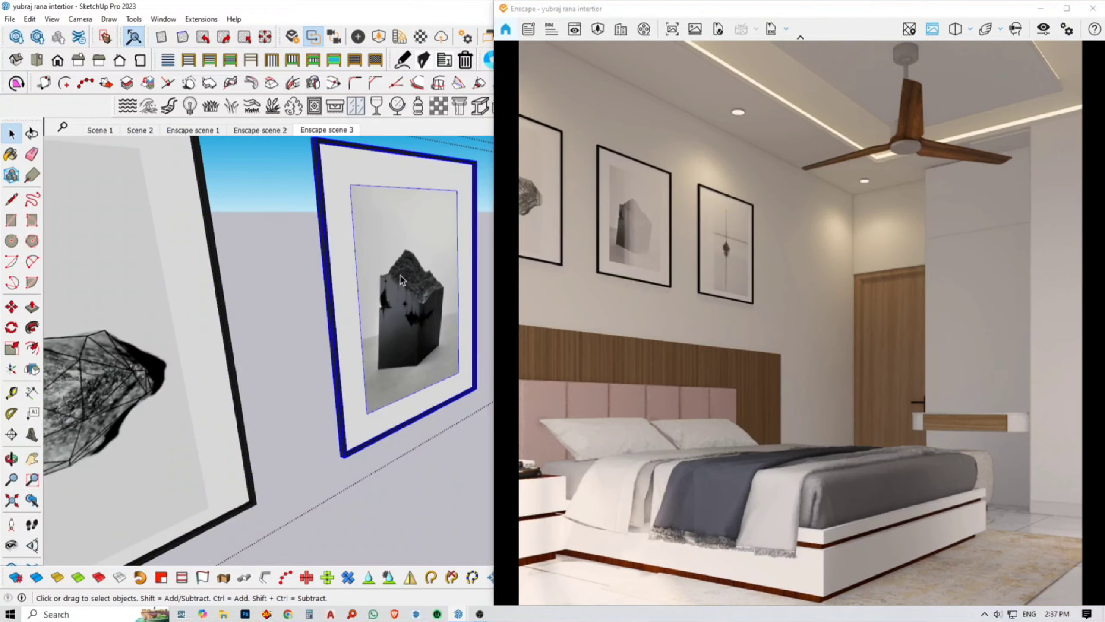
pyautogui.doubleClick(400, 264)
pyautogui.moveTo(365, 333)
pyautogui.mouseDown(button='middle')
pyautogui.moveTo(745, 311)
pyautogui.moveTo(396, 297)
pyautogui.mouseUp(button='middle')
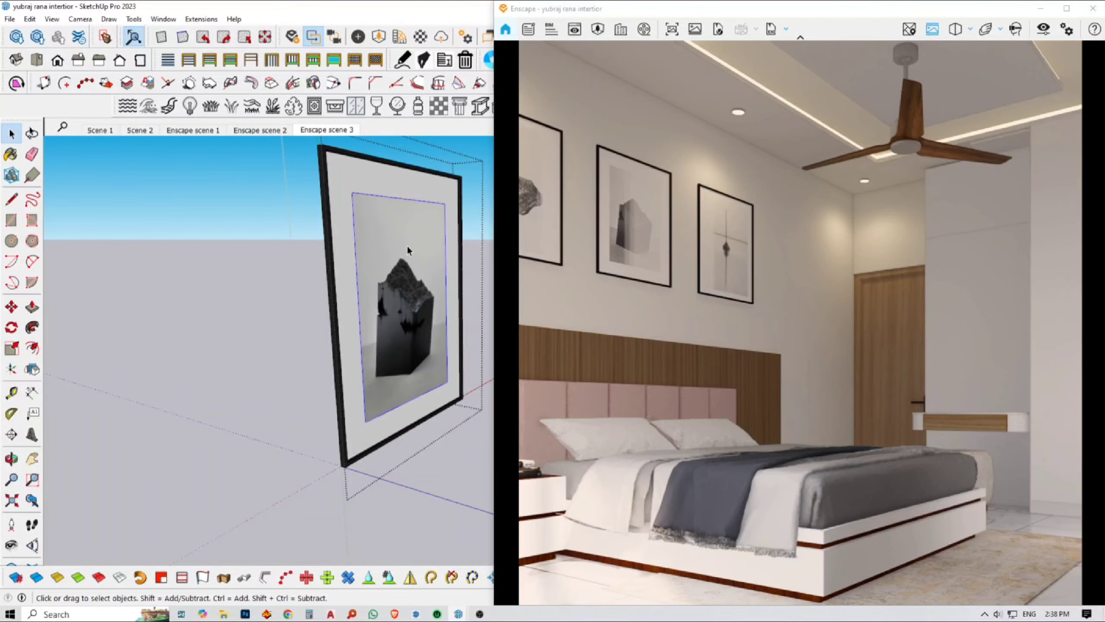
pyautogui.scroll(2, 407, 249)
pyautogui.scroll(-5, 312, 323)
pyautogui.press('Escape')
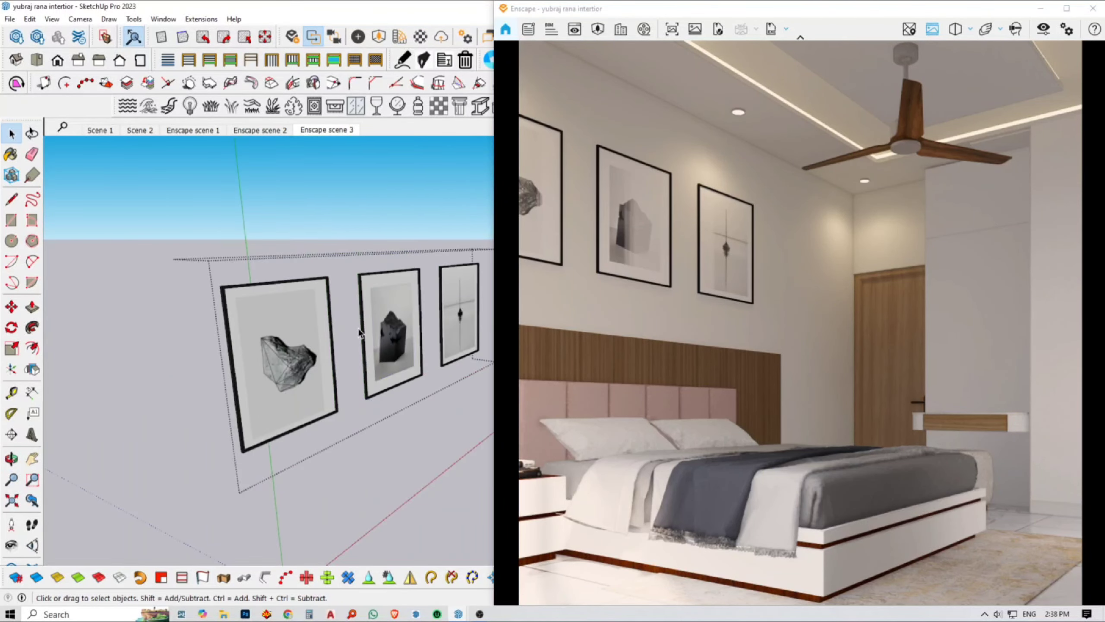
pyautogui.press('Escape')
pyautogui.click(260, 129)
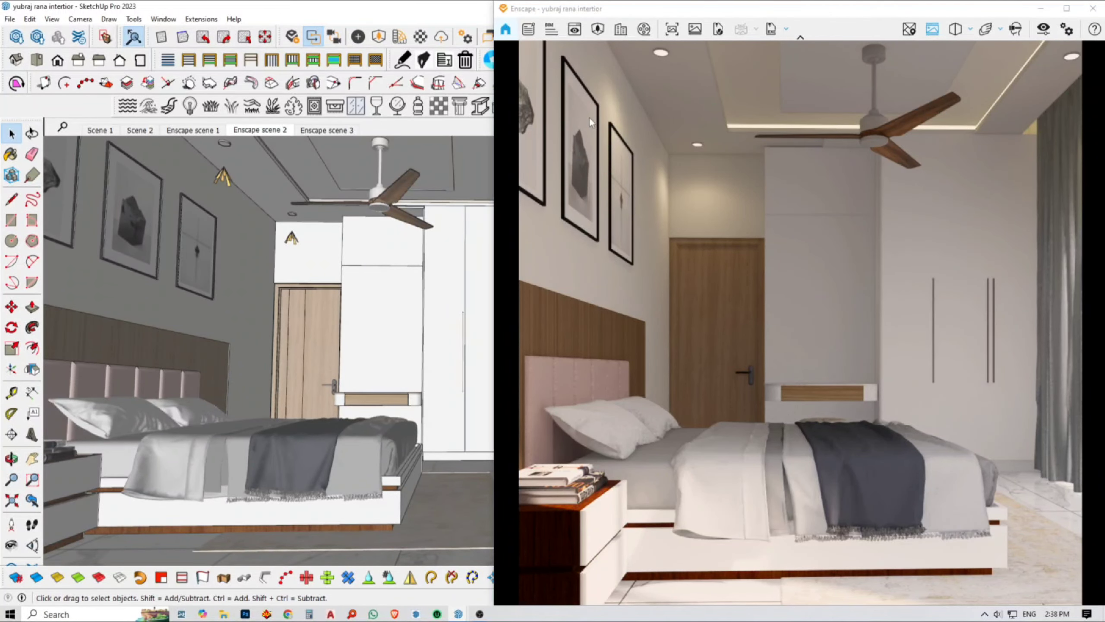
# Review Enscape's Asset Library, Video Editor and Batch Rendering tools, closing each one again.
pyautogui.click(575, 30)
pyautogui.click(597, 30)
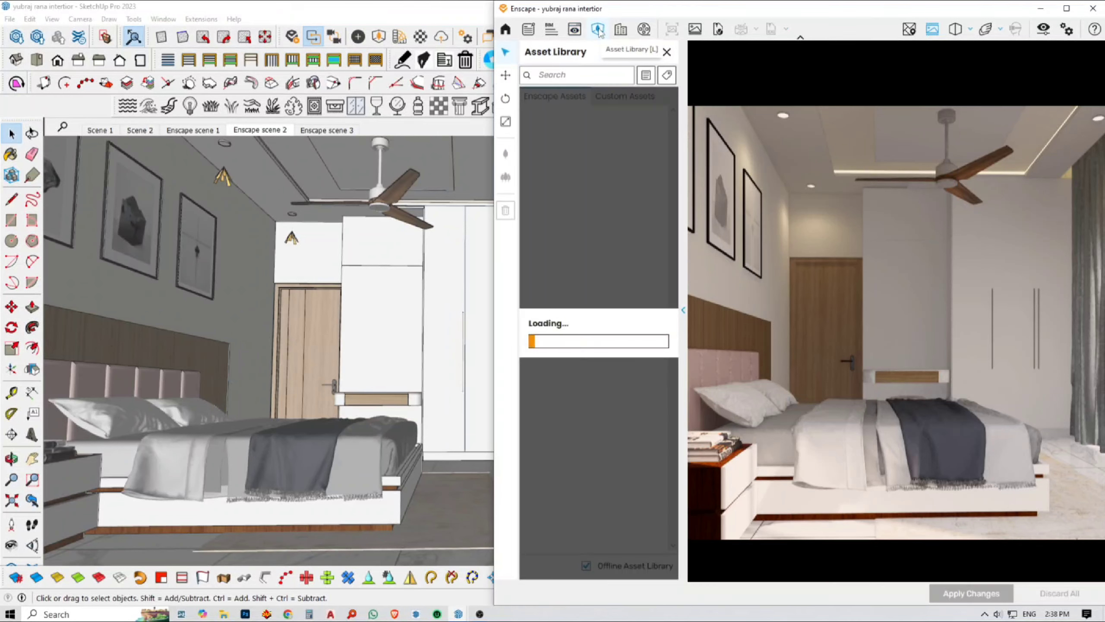
pyautogui.click(667, 53)
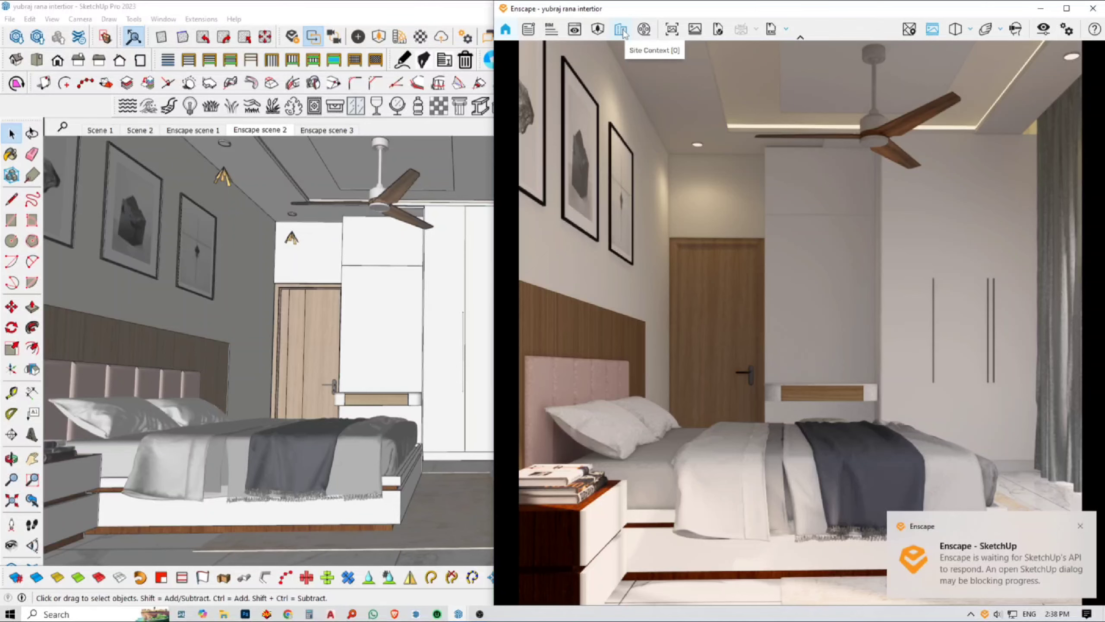
pyautogui.click(645, 30)
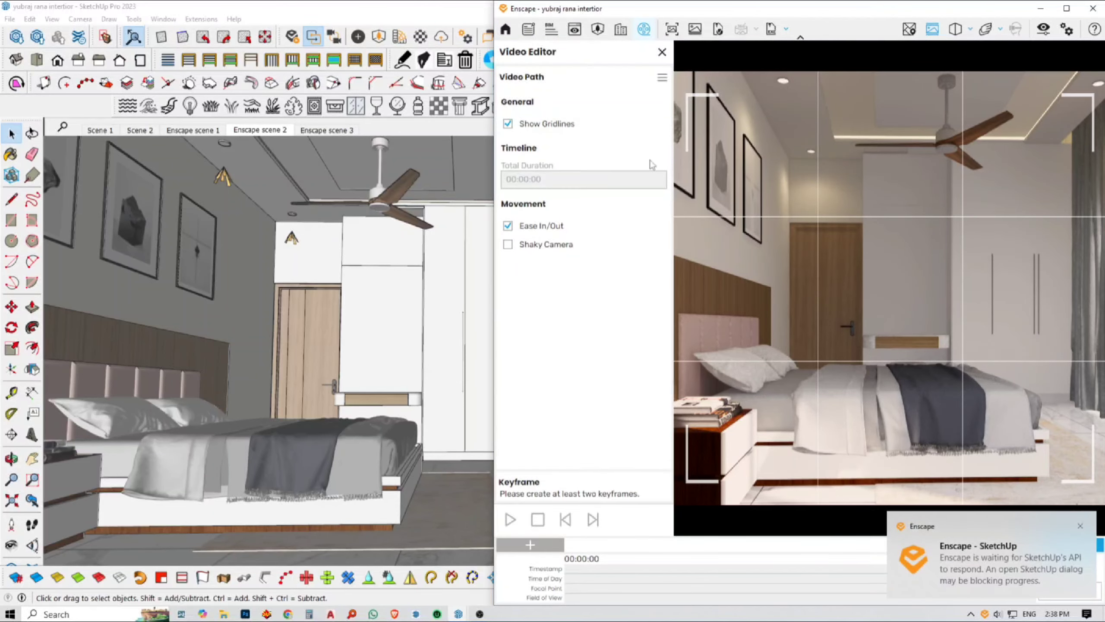
pyautogui.click(662, 52)
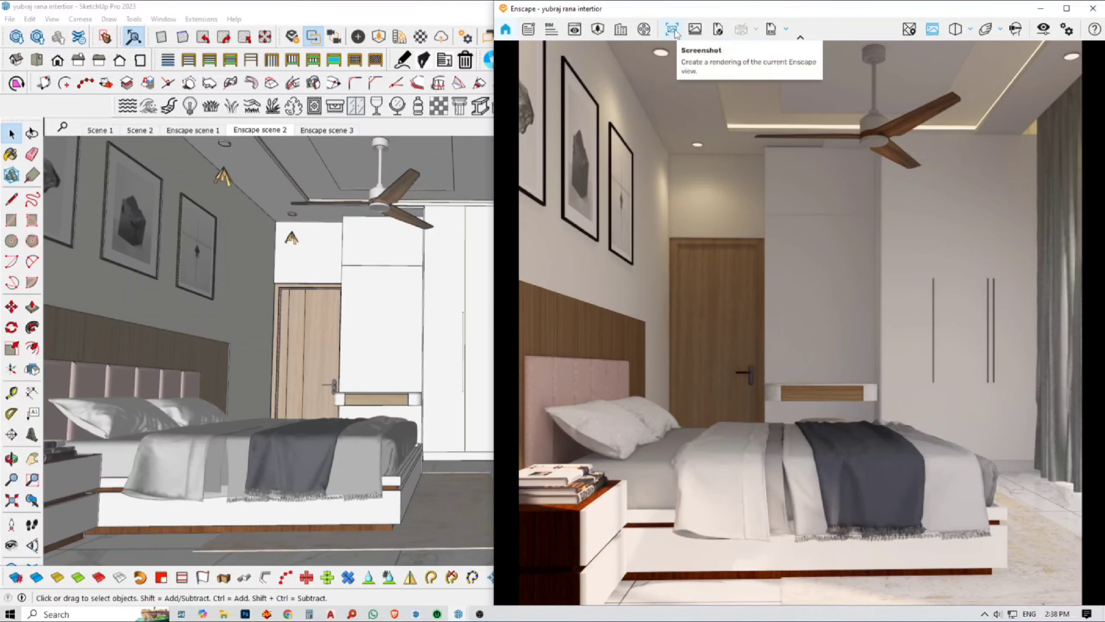
pyautogui.click(695, 30)
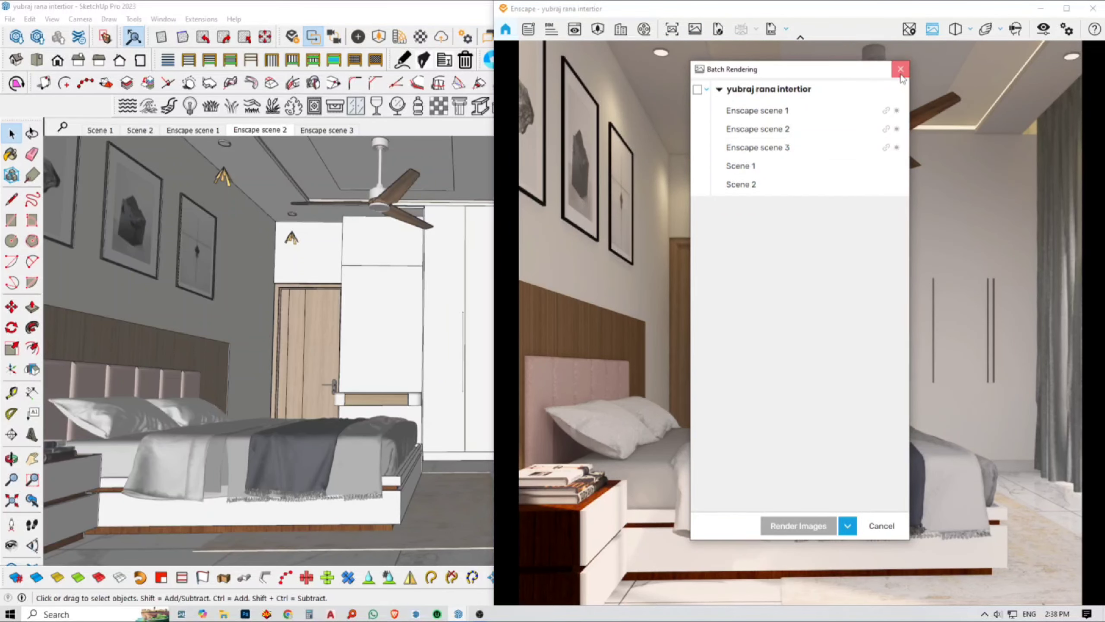
pyautogui.click(900, 70)
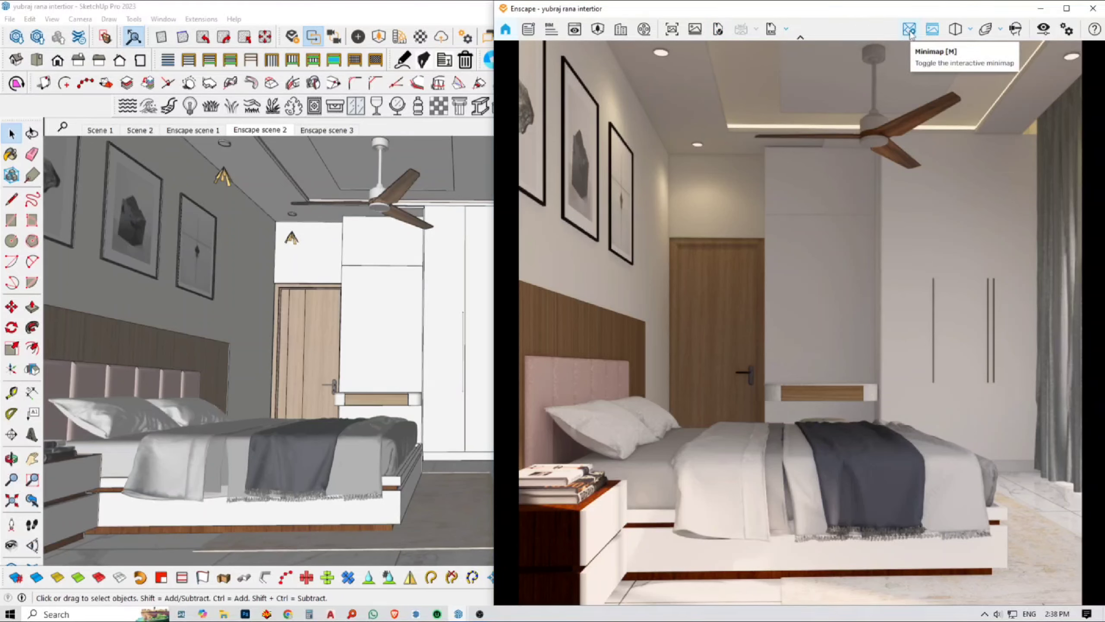
# Compare the render view with the safe frame off and on, in both the reduced and the maximized Enscape window.
pyautogui.click(933, 31)
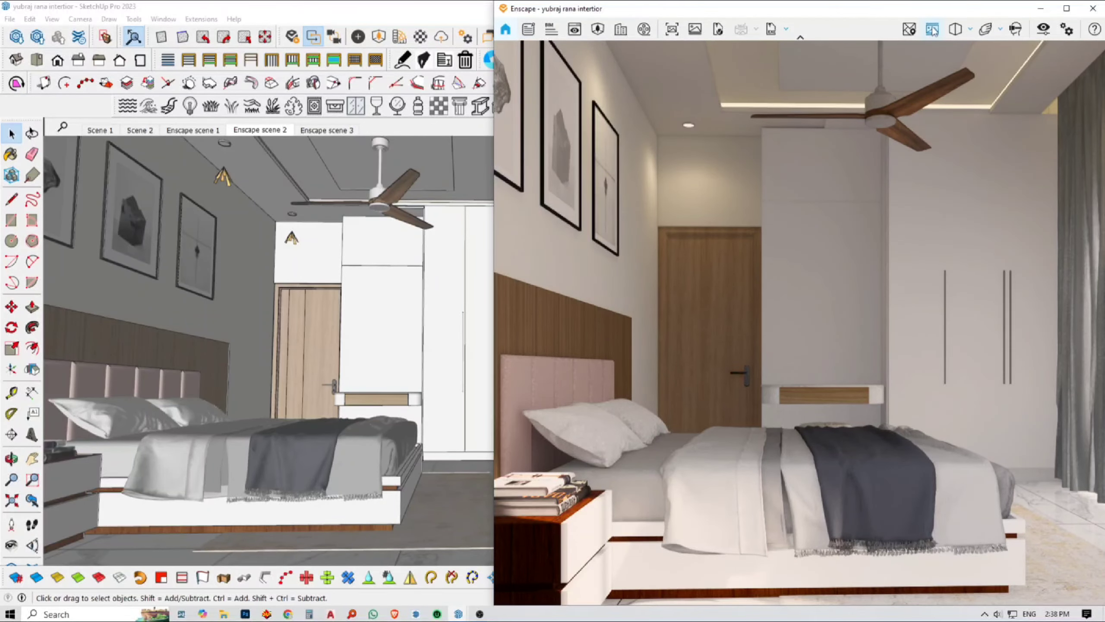
pyautogui.click(933, 29)
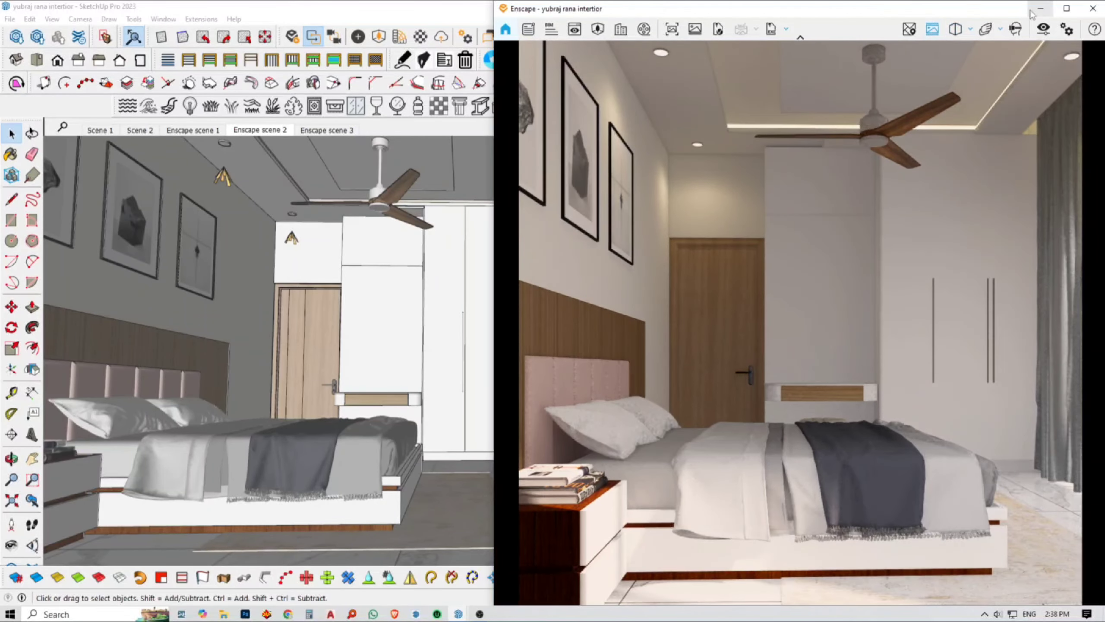
pyautogui.click(1067, 8)
pyautogui.click(931, 24)
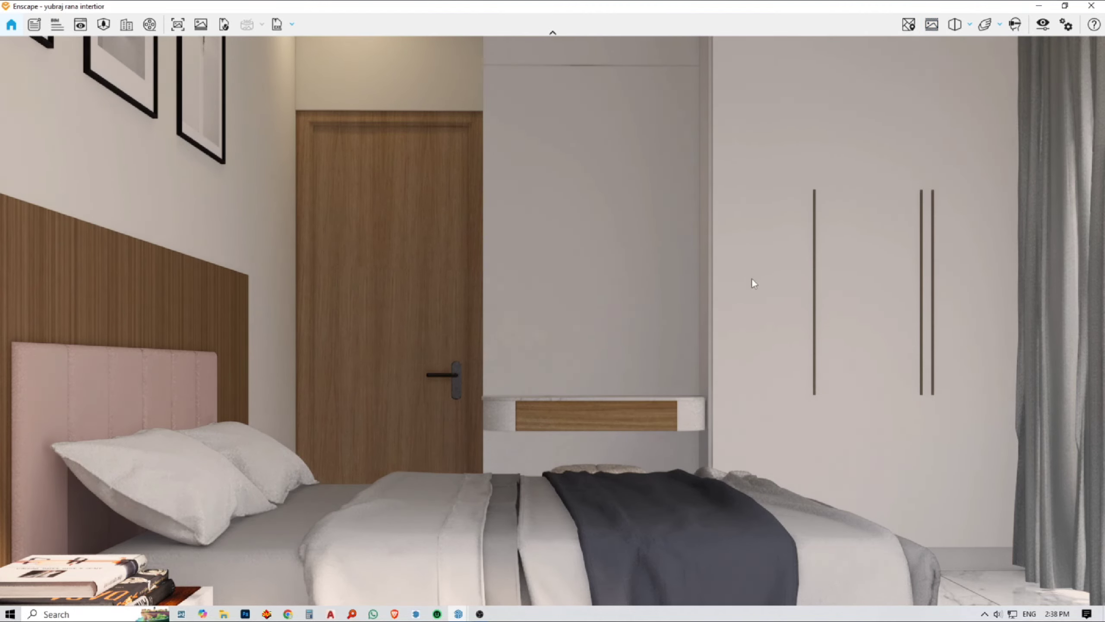
pyautogui.click(932, 27)
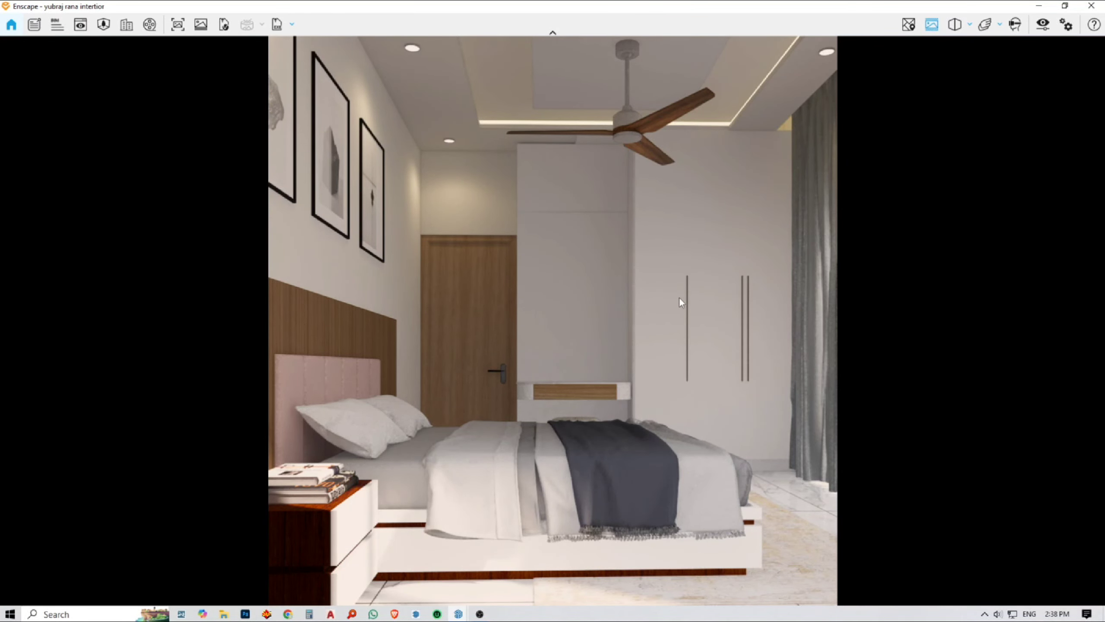
# Check the Video Editor, recall Enscape scene 2 from the saved views and close View Management.
pyautogui.click(153, 28)
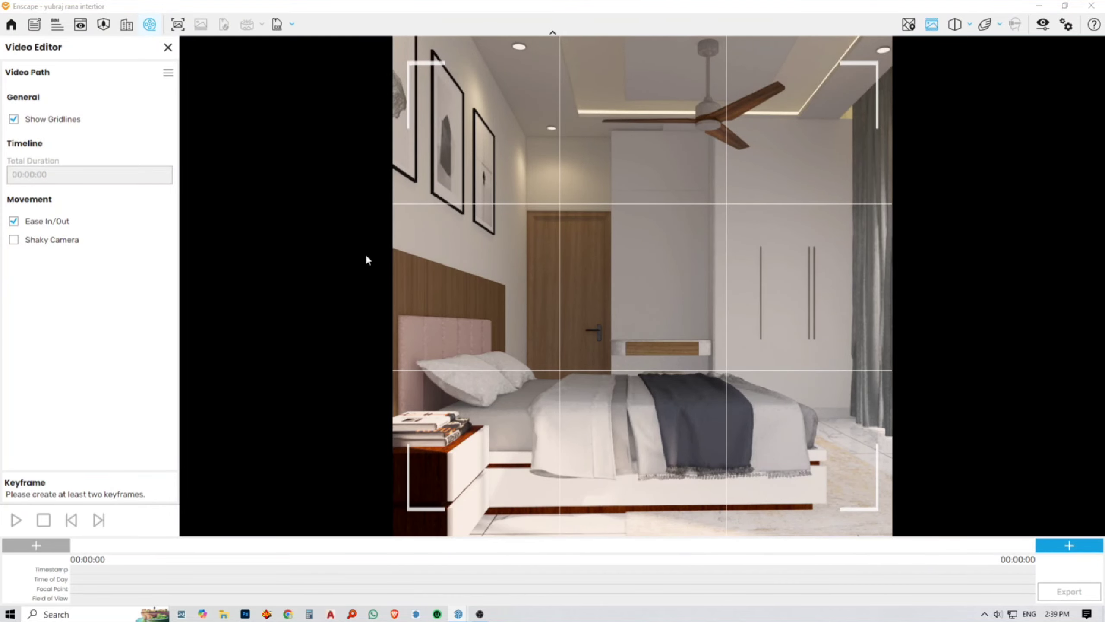
pyautogui.click(80, 25)
pyautogui.click(83, 178)
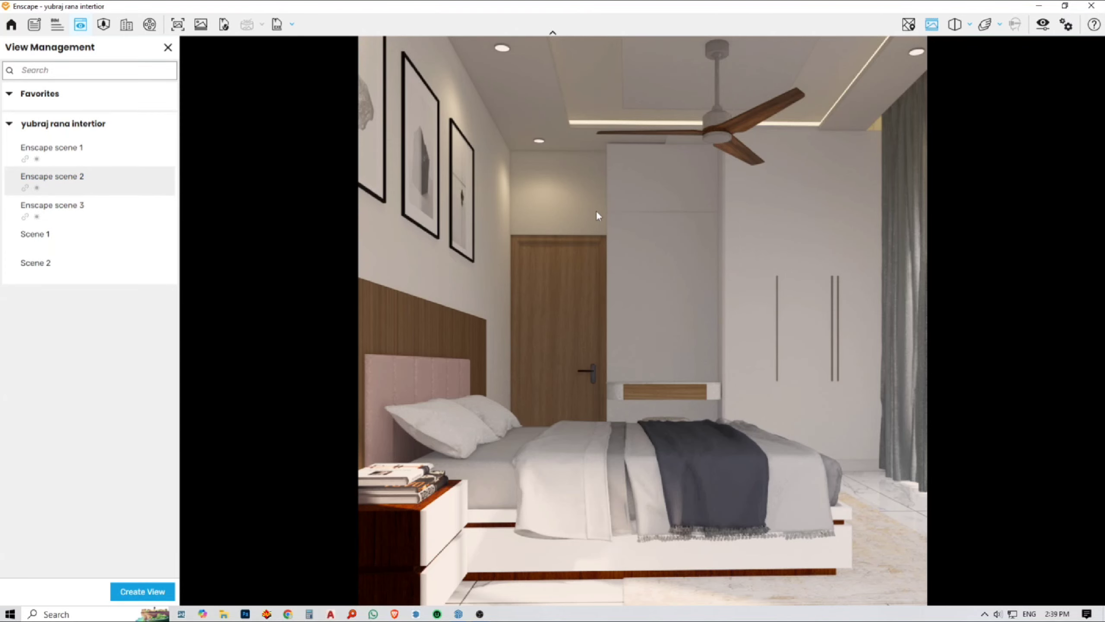
pyautogui.click(168, 48)
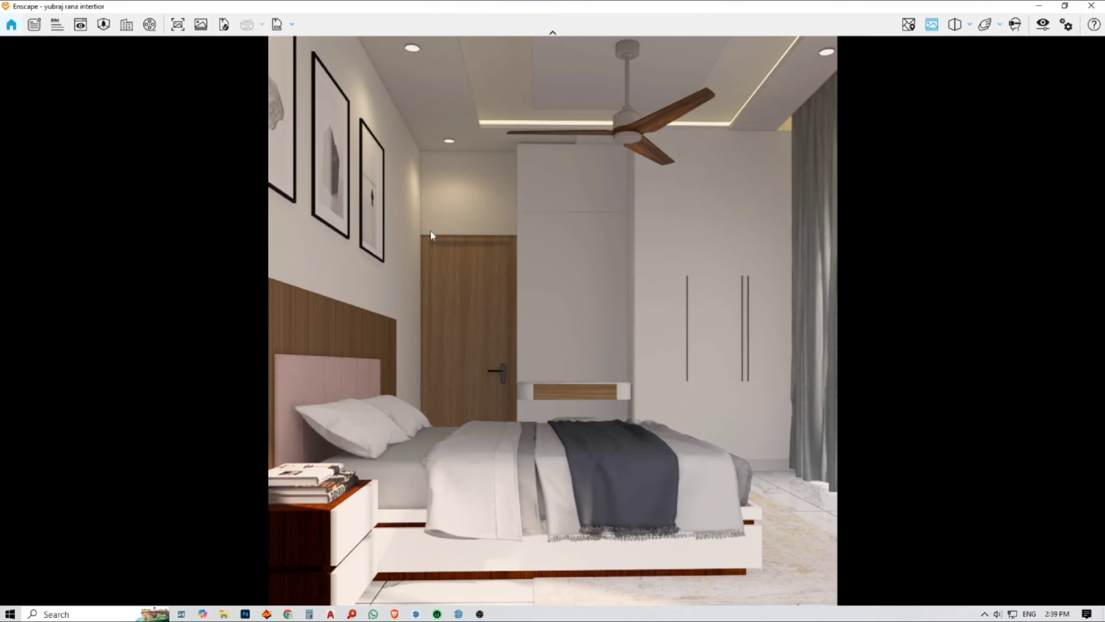
# Restore the Enscape window and shrink it to a compact preview so that more of the SketchUp model stays visible.
pyautogui.click(1064, 5)
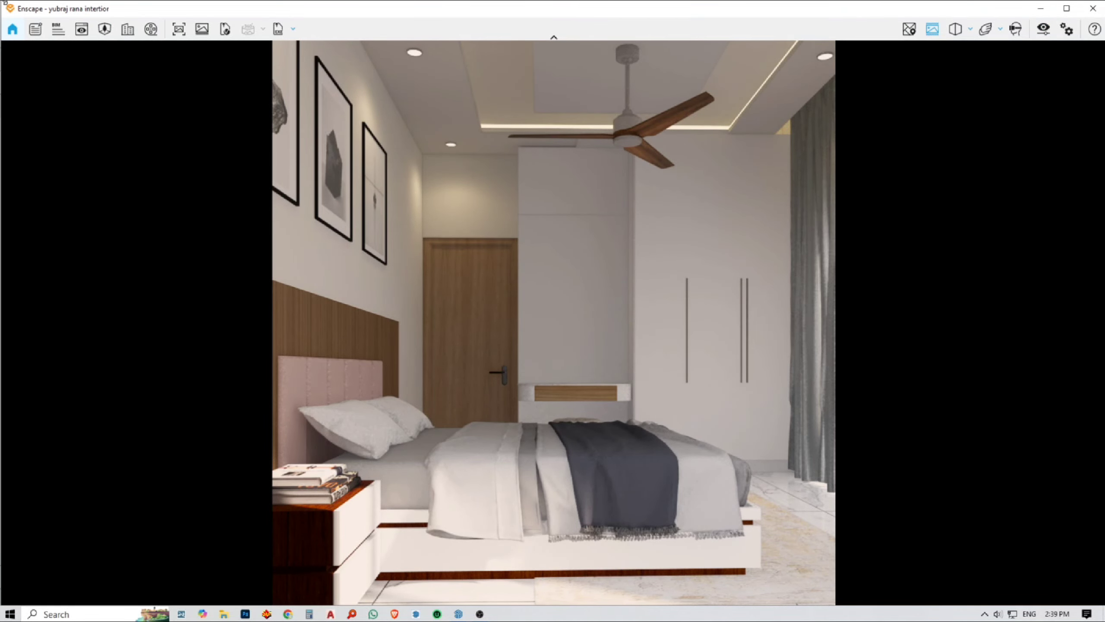
pyautogui.moveTo(4, 3); pyautogui.dragTo(555, 19)
pyautogui.moveTo(750, 17)
pyautogui.mouseDown()
pyautogui.moveTo(738, 71)
pyautogui.moveTo(746, 153)
pyautogui.moveTo(814, 68)
pyautogui.moveTo(799, 80)
pyautogui.mouseUp()
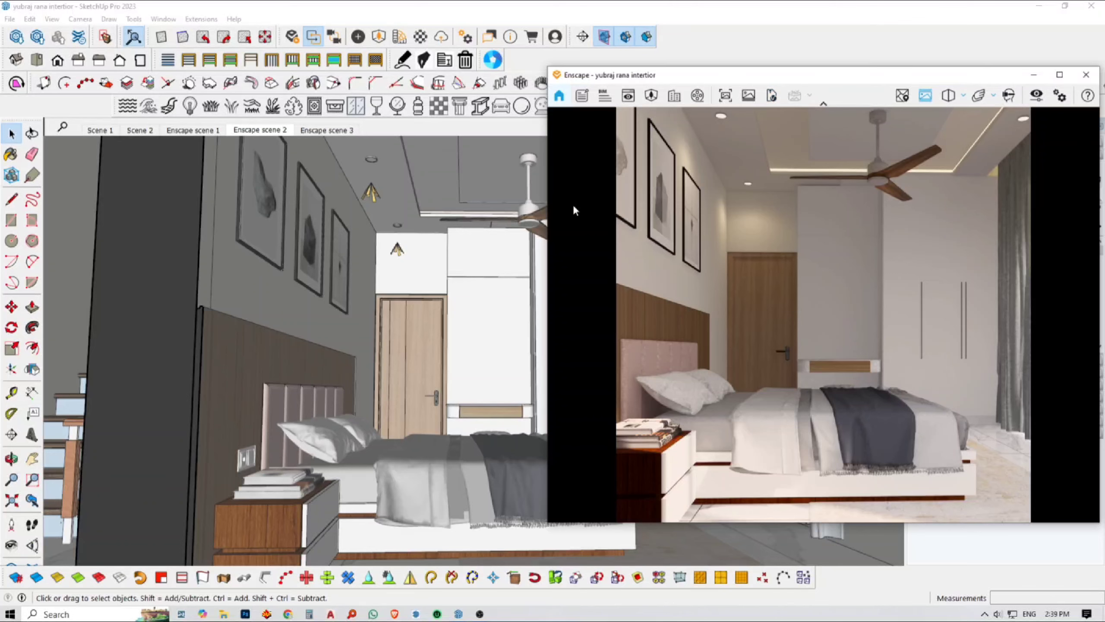
pyautogui.moveTo(543, 217); pyautogui.dragTo(626, 216)
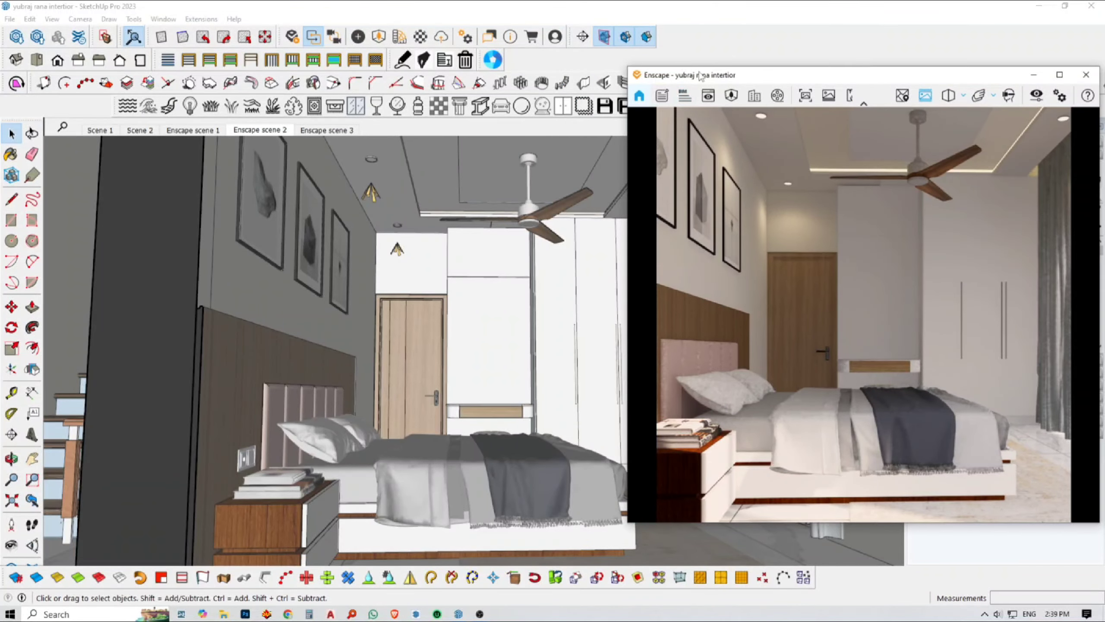
pyautogui.moveTo(710, 66); pyautogui.dragTo(706, 98)
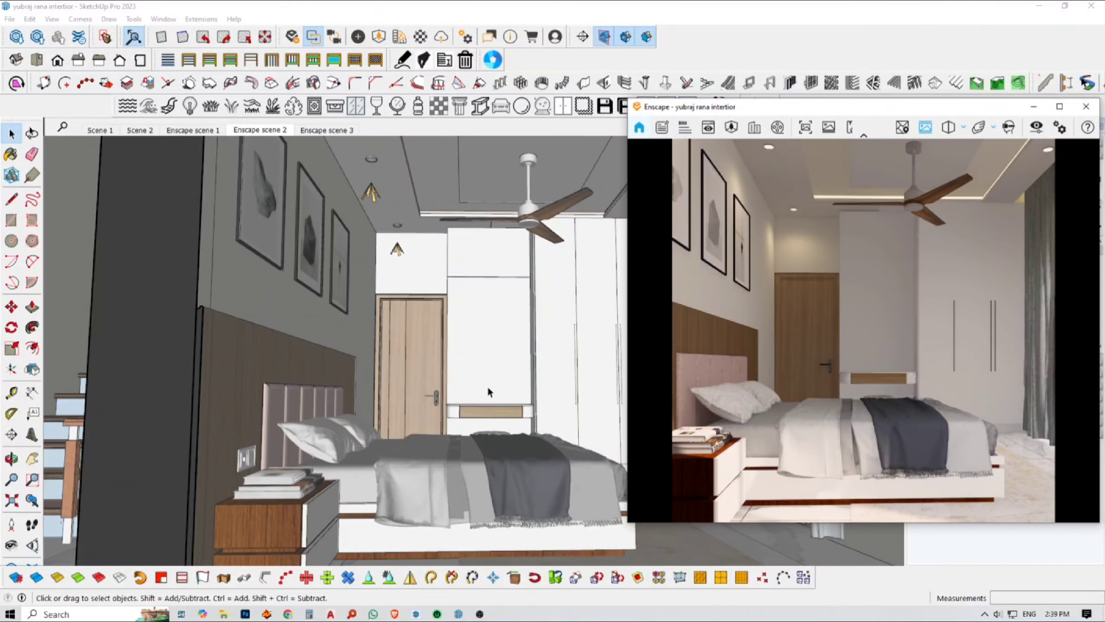
# Examine the bed base and the bedside table's wood sides and white drawer fronts up close in the SketchUp model.
pyautogui.moveTo(488, 388); pyautogui.dragTo(444, 343, button='middle')
pyautogui.moveTo(450, 481); pyautogui.dragTo(348, 504, button='middle')
pyautogui.scroll(4, 541, 457)
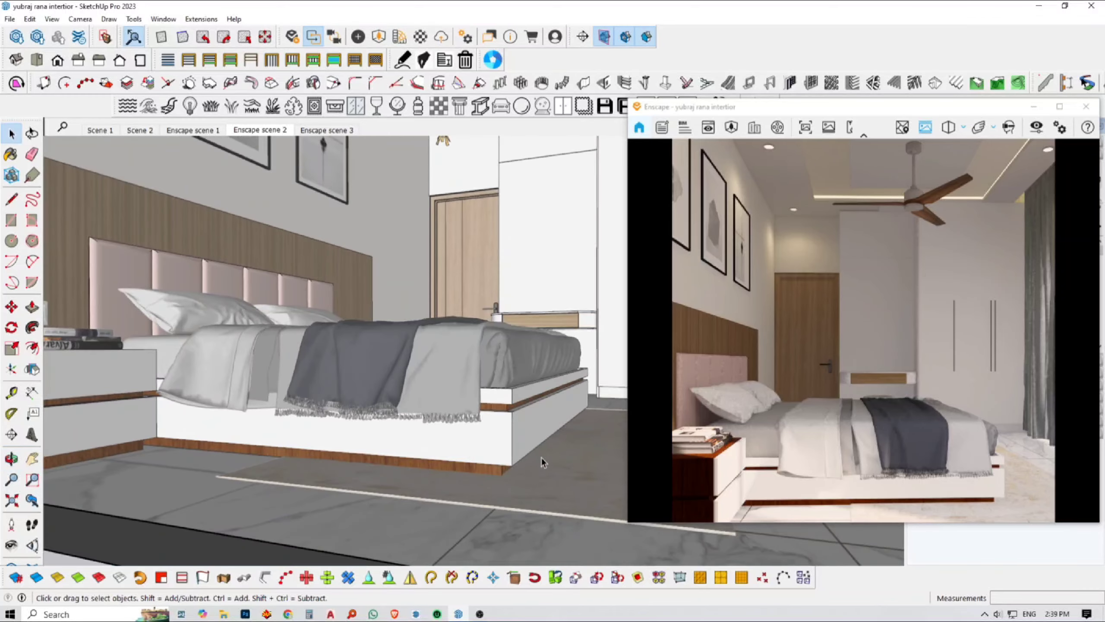
pyautogui.scroll(3, 494, 468)
pyautogui.scroll(-6, 487, 469)
pyautogui.moveTo(478, 463)
pyautogui.mouseDown(button='middle')
pyautogui.moveTo(437, 443)
pyautogui.moveTo(490, 436)
pyautogui.moveTo(450, 396)
pyautogui.moveTo(515, 331)
pyautogui.moveTo(348, 383)
pyautogui.moveTo(474, 394)
pyautogui.moveTo(404, 407)
pyautogui.moveTo(261, 344)
pyautogui.moveTo(298, 366)
pyautogui.moveTo(427, 351)
pyautogui.moveTo(424, 334)
pyautogui.moveTo(369, 337)
pyautogui.mouseUp(button='middle')
pyautogui.scroll(3, 491, 435)
pyautogui.scroll(6, 227, 325)
pyautogui.scroll(-3, 298, 365)
pyautogui.scroll(5, 287, 356)
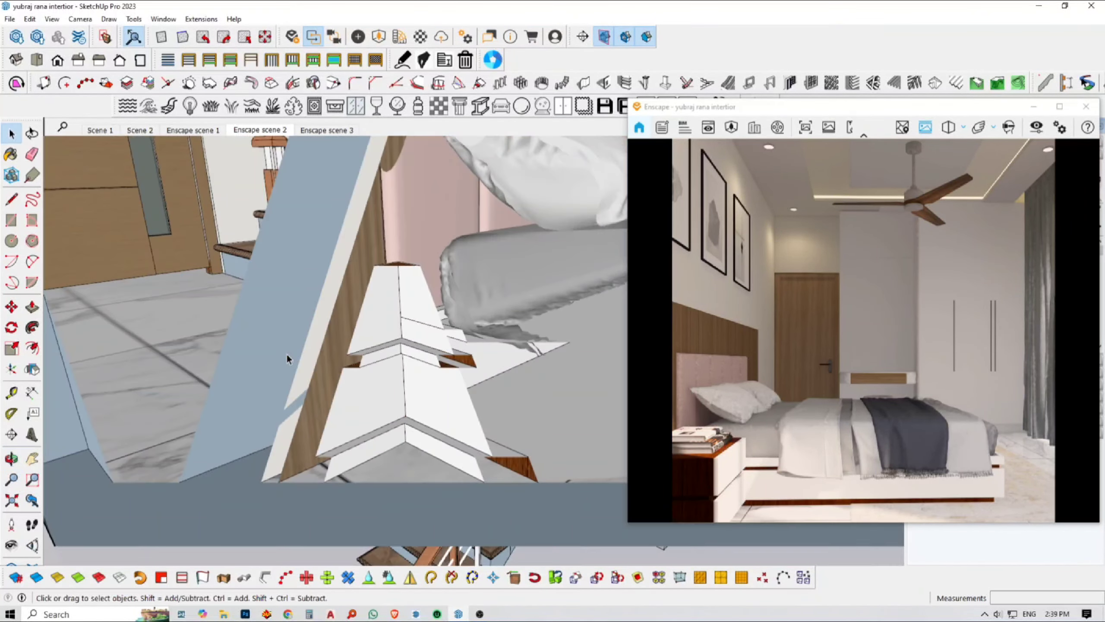
pyautogui.scroll(-5, 287, 356)
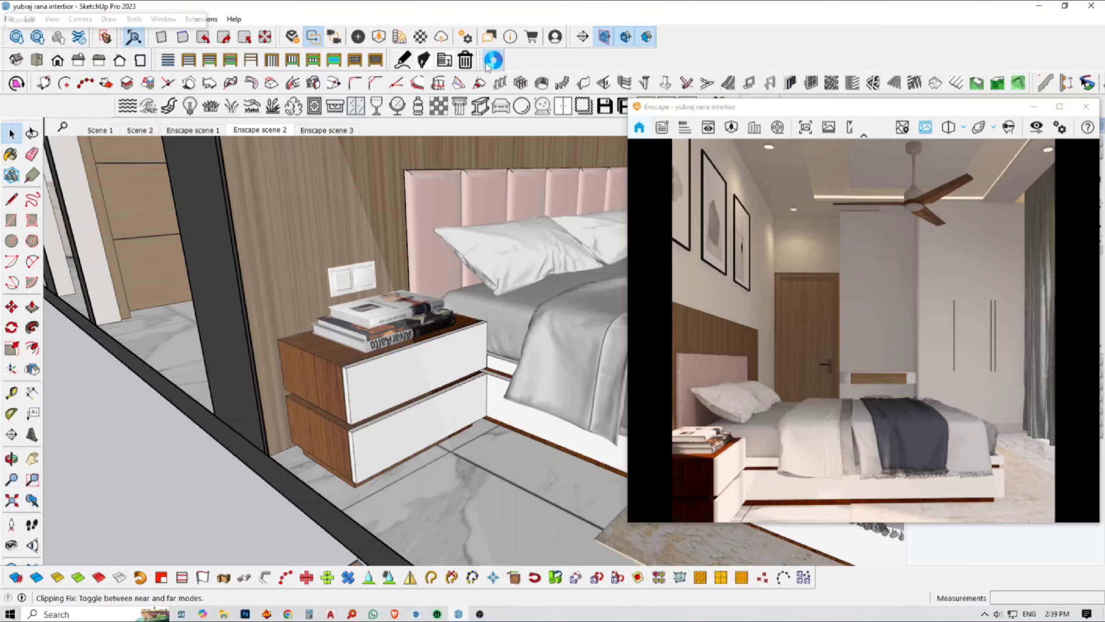
pyautogui.scroll(3, 321, 392)
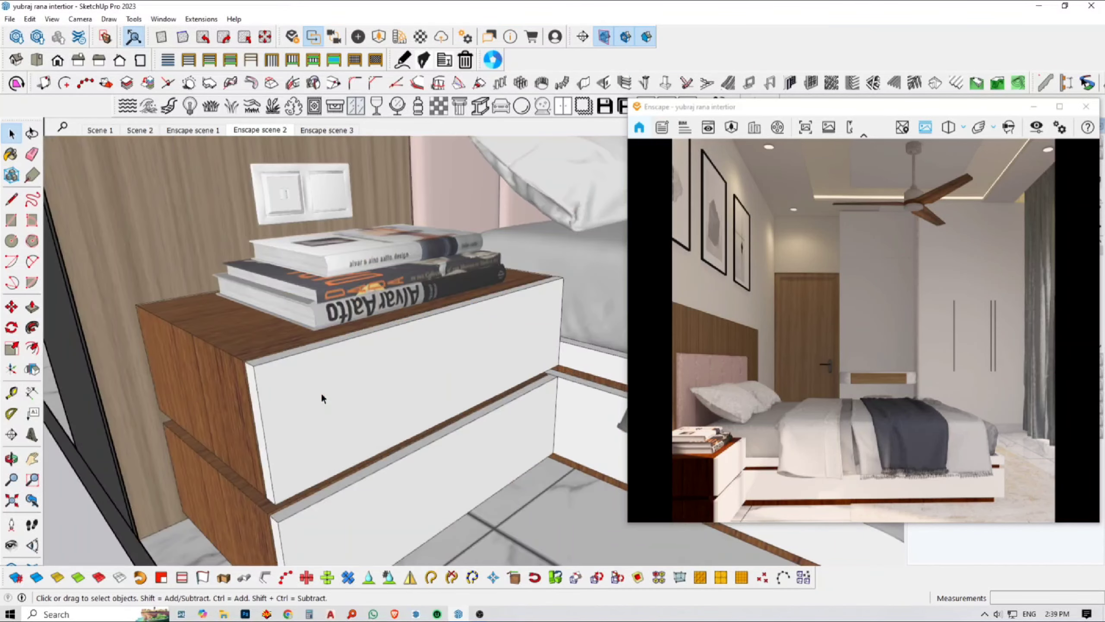
pyautogui.moveTo(316, 394); pyautogui.dragTo(424, 351, button='middle')
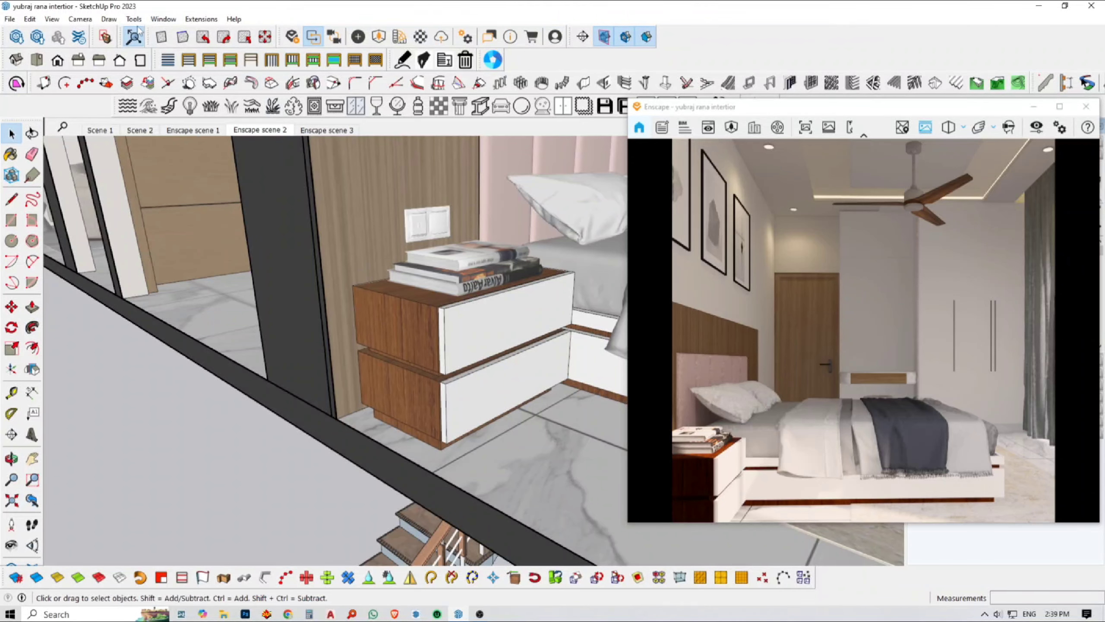
pyautogui.scroll(3, 518, 326)
pyautogui.moveTo(518, 326); pyautogui.dragTo(362, 347, button='middle')
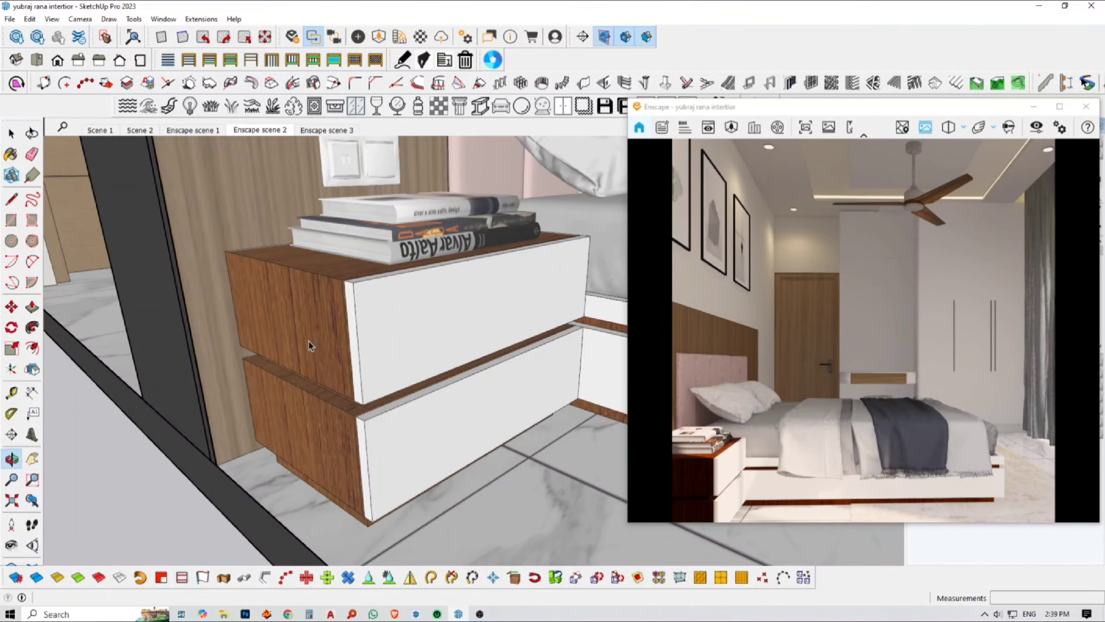
# Start replacing the albedo texture of the bedside table's Color A08 material and browse to SKETCHUP MODEL\Textures on drive E.
pyautogui.press('b')
pyautogui.press('space')
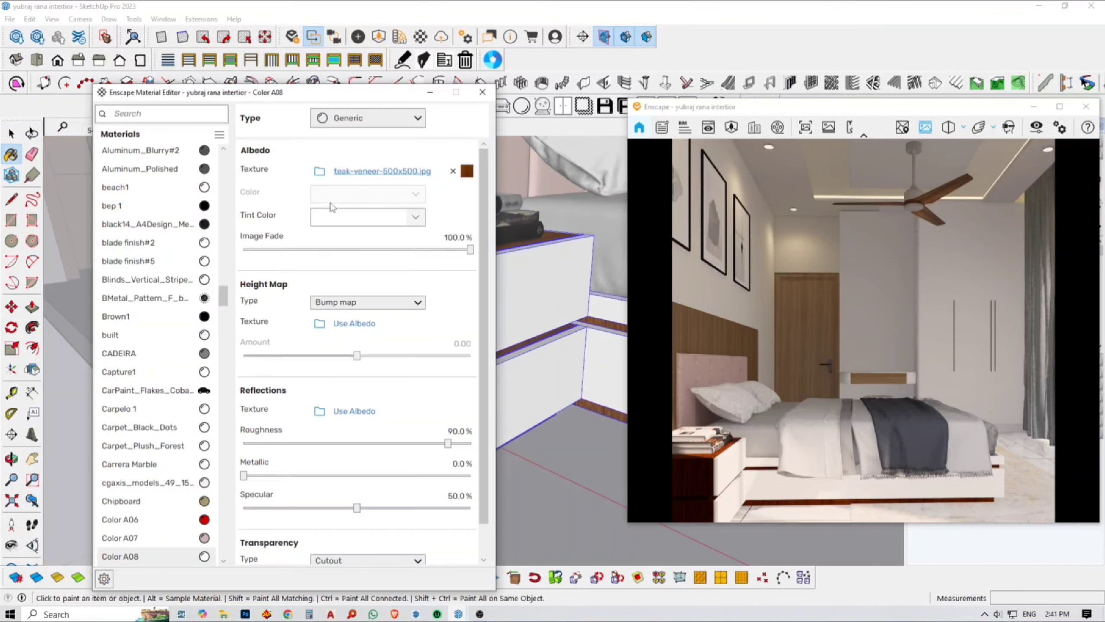
pyautogui.click(322, 173)
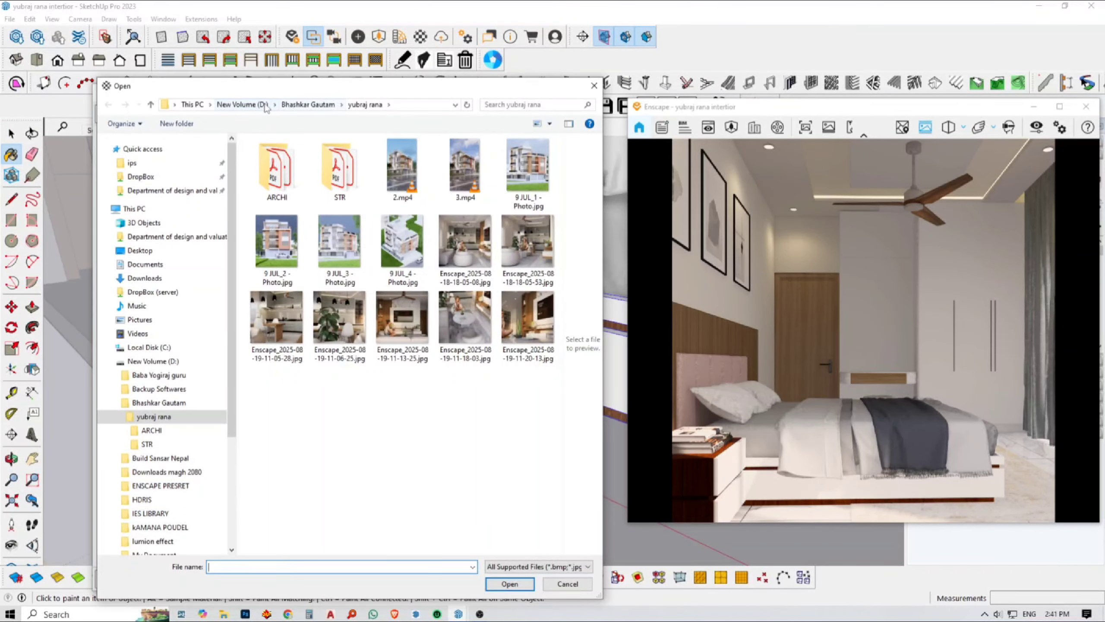
pyautogui.click(197, 106)
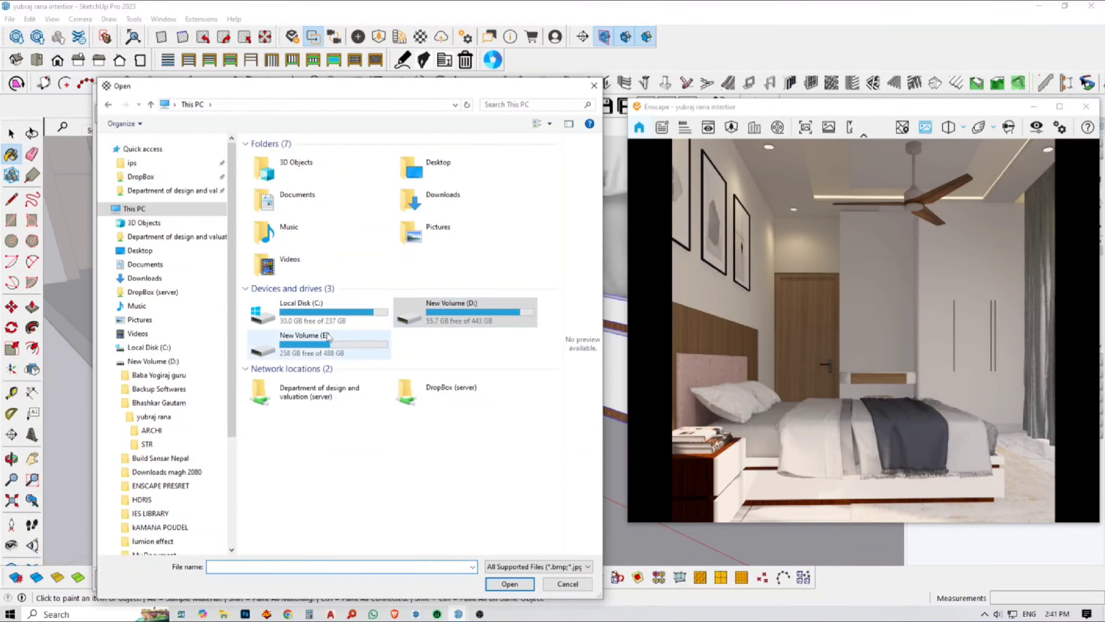
pyautogui.doubleClick(300, 344)
pyautogui.click(314, 302)
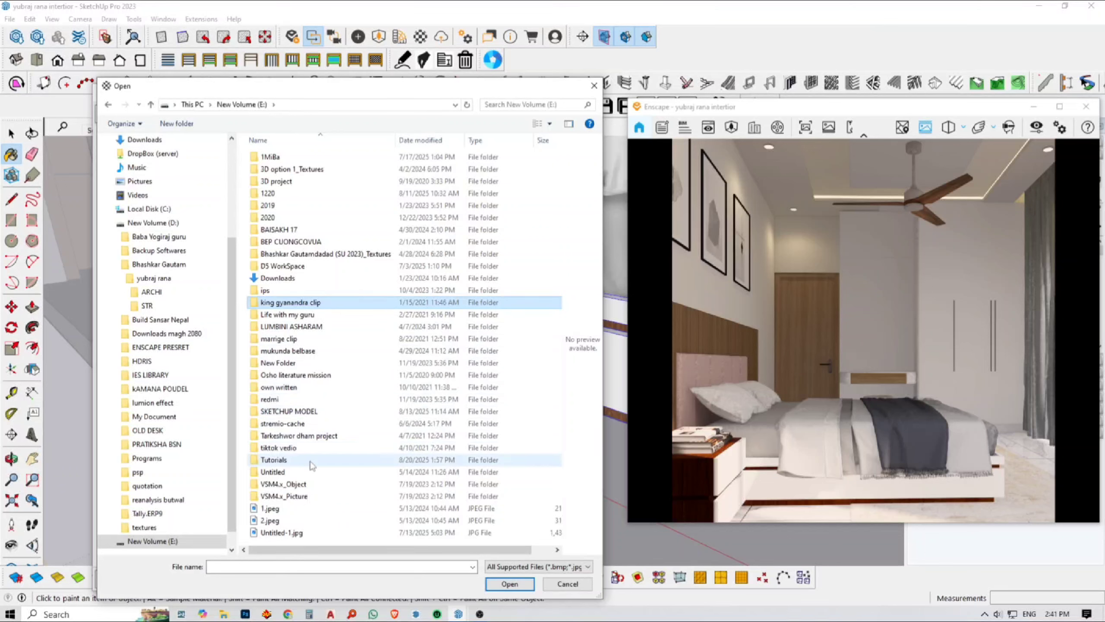
pyautogui.click(313, 398)
pyautogui.doubleClick(315, 411)
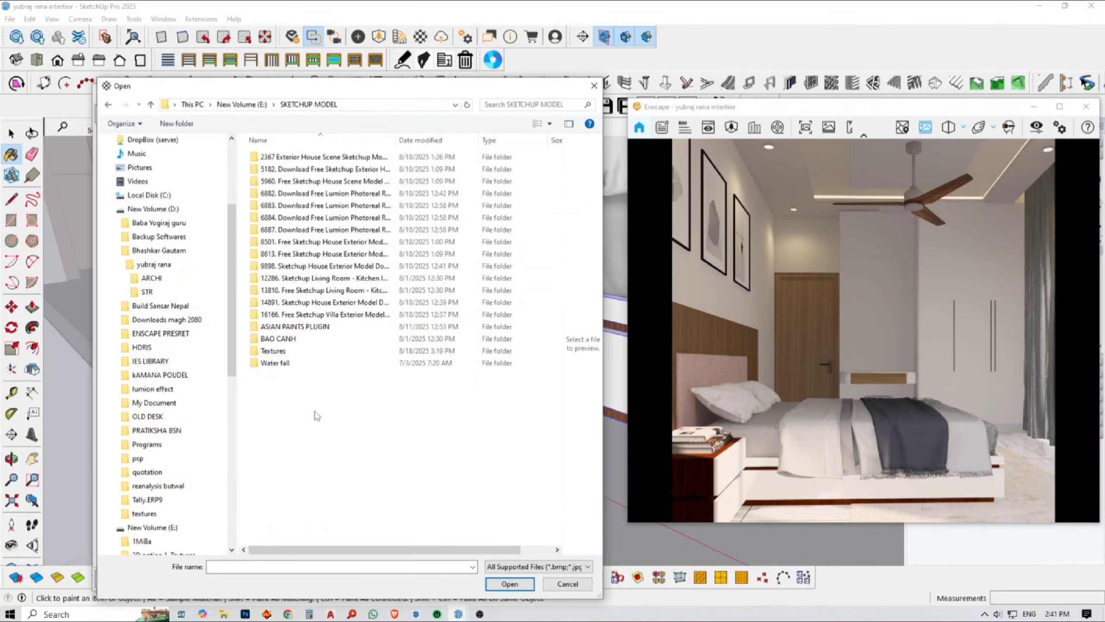
pyautogui.doubleClick(303, 351)
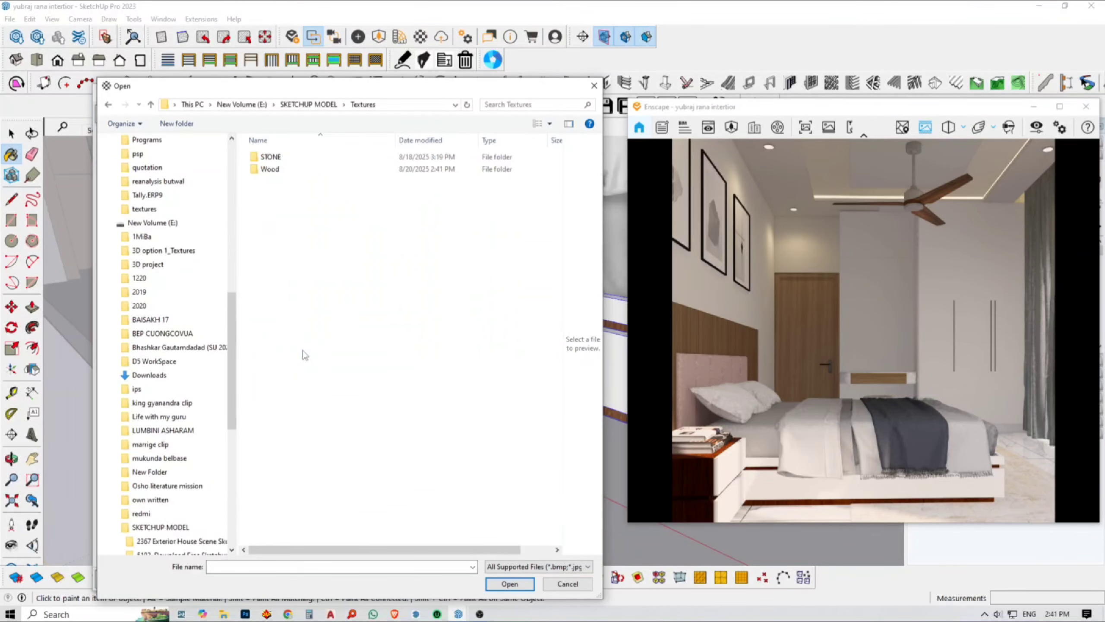
# Load Wood092_2K-JPG_Color.jpg from the Wood\FINE WOOD folder as the material's albedo texture.
pyautogui.doubleClick(313, 170)
pyautogui.click(323, 162)
pyautogui.doubleClick(323, 162)
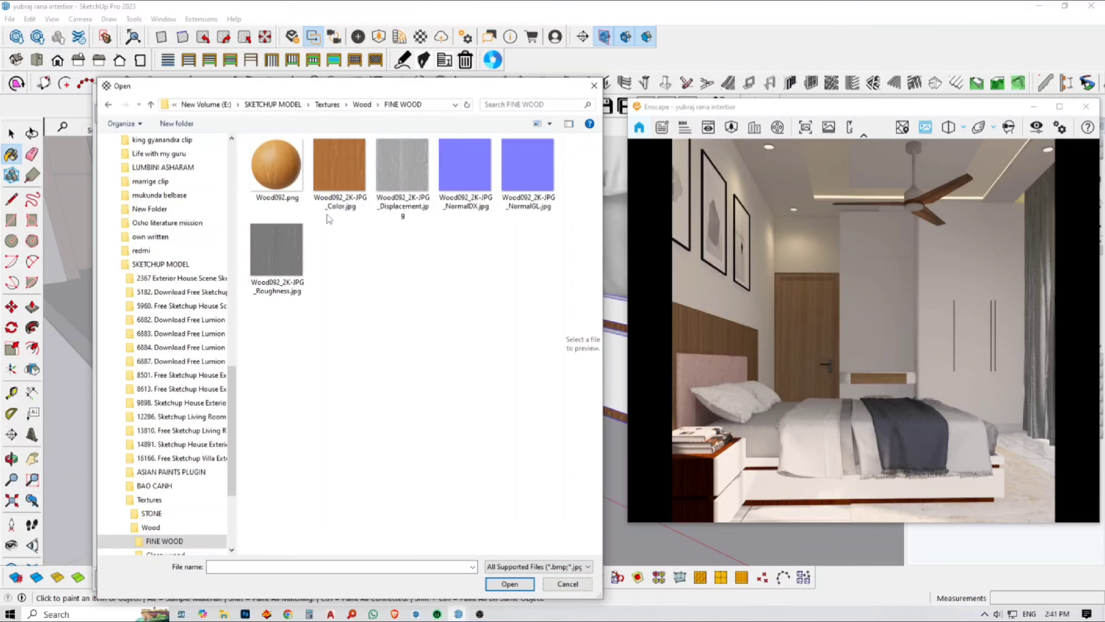
pyautogui.click(334, 172)
pyautogui.click(502, 582)
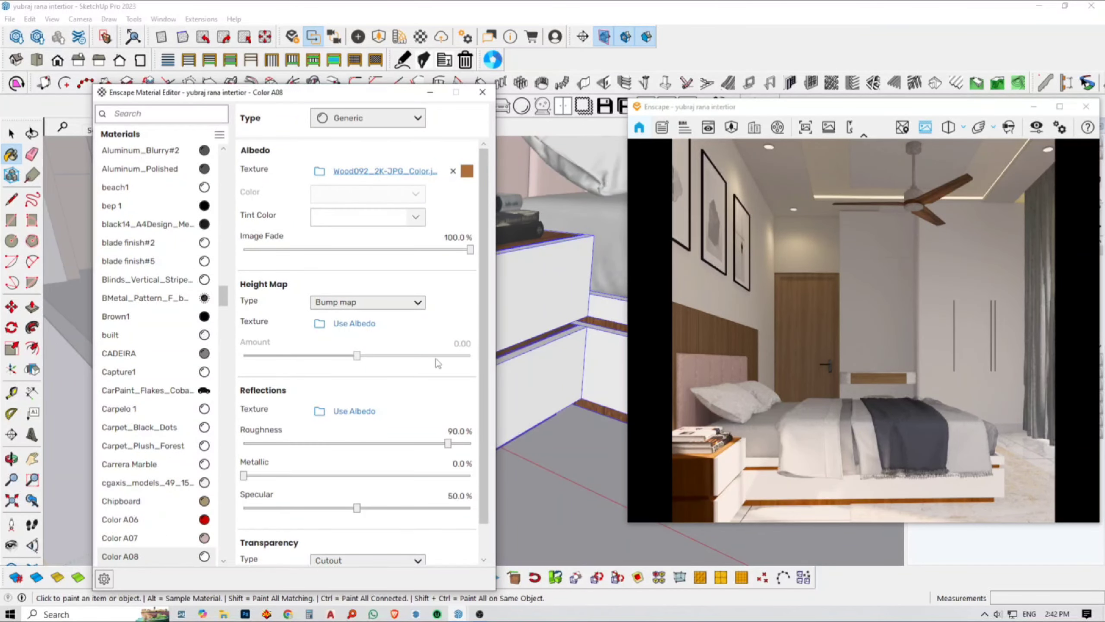
# Set the height map type to Displacement map and load Wood092_2K-JPG_Displacement.jpg as its texture.
pyautogui.click(376, 302)
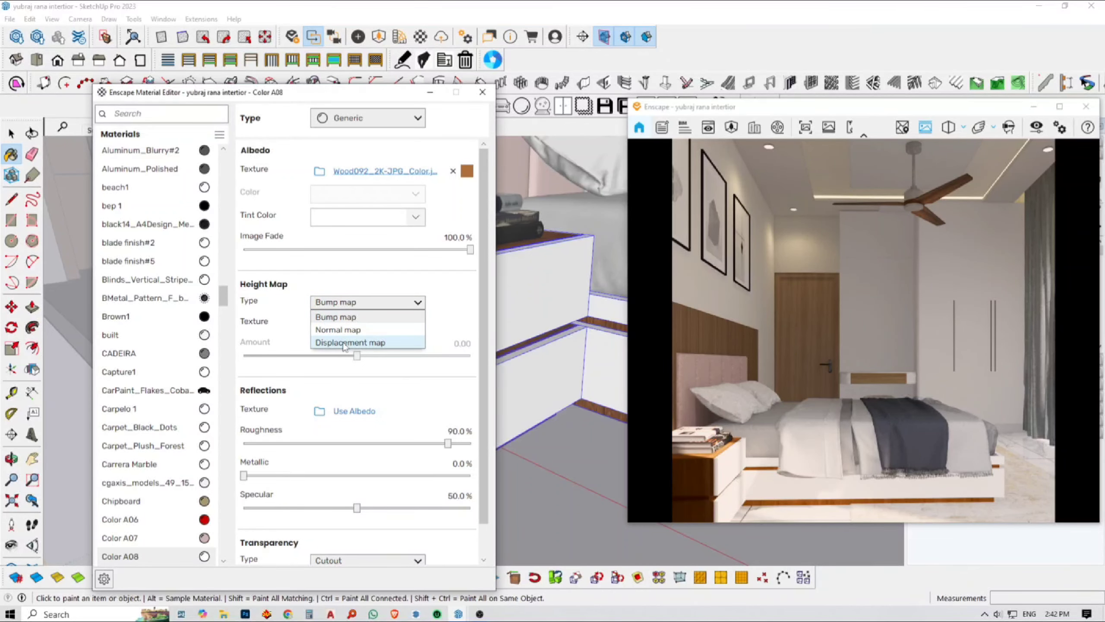
pyautogui.click(343, 342)
pyautogui.click(320, 323)
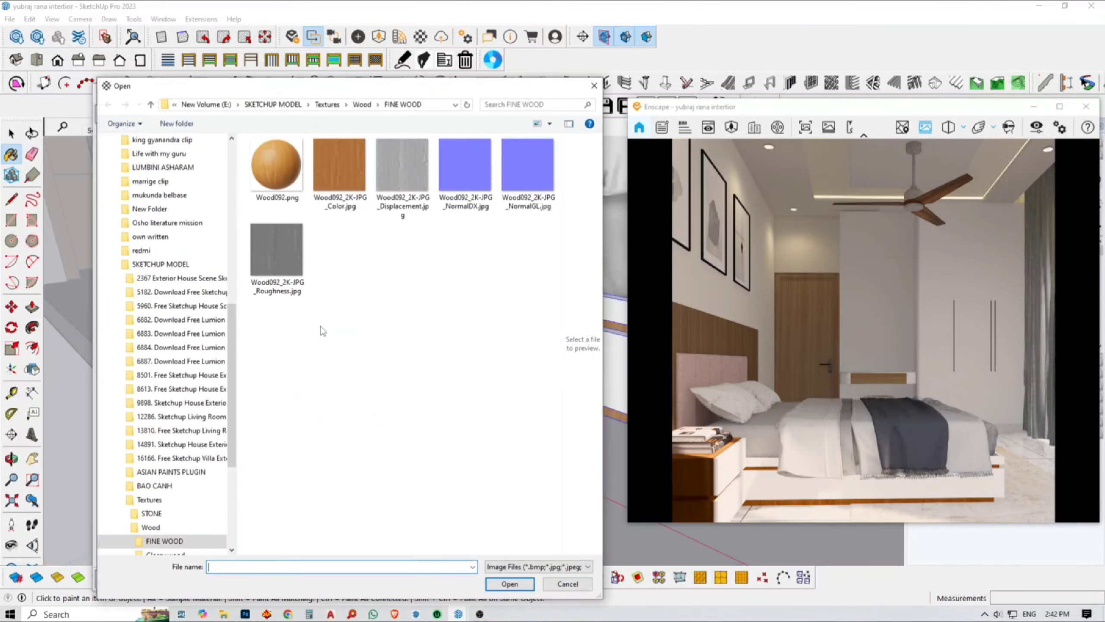
pyautogui.doubleClick(400, 172)
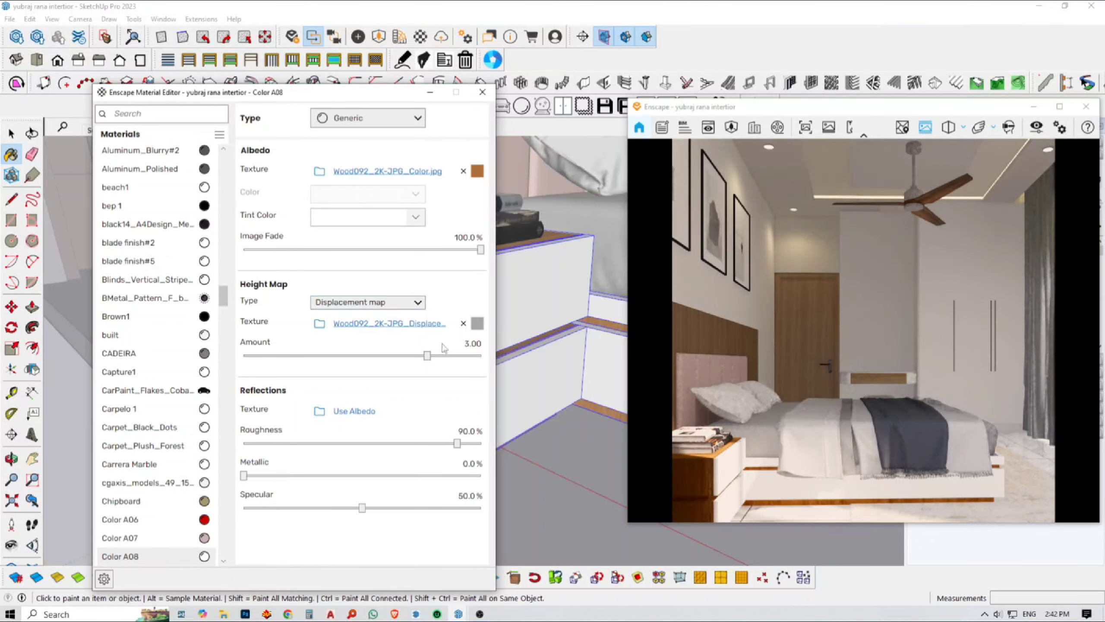
# Load Wood092_2K-JPG_Roughness.jpg as the wood material's reflections texture and return to the Select tool in SketchUp.
pyautogui.click(319, 411)
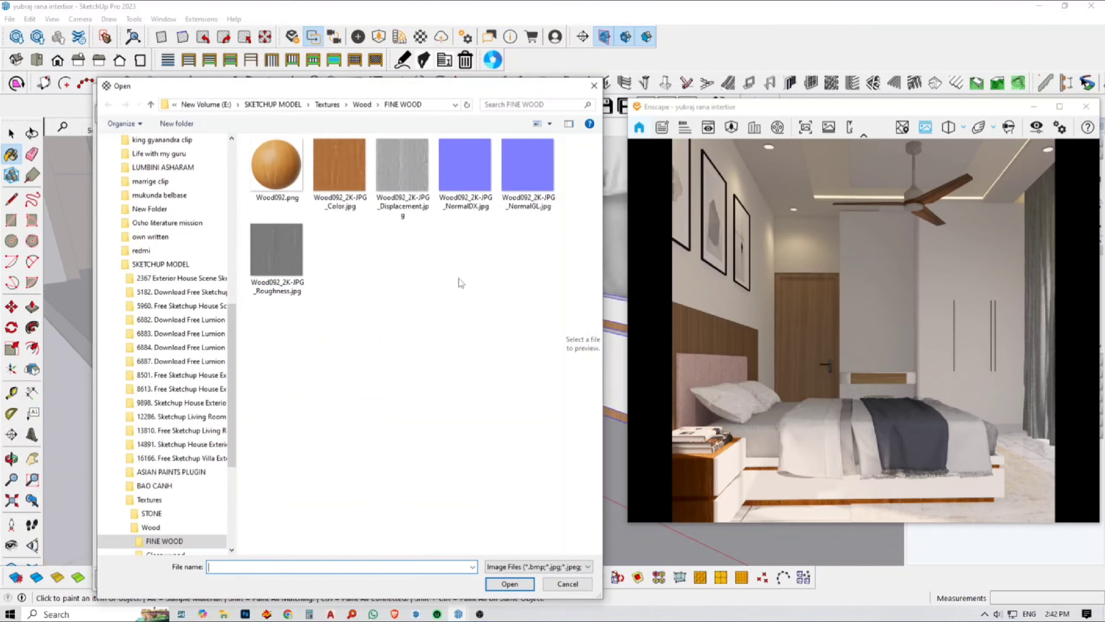
pyautogui.doubleClick(276, 255)
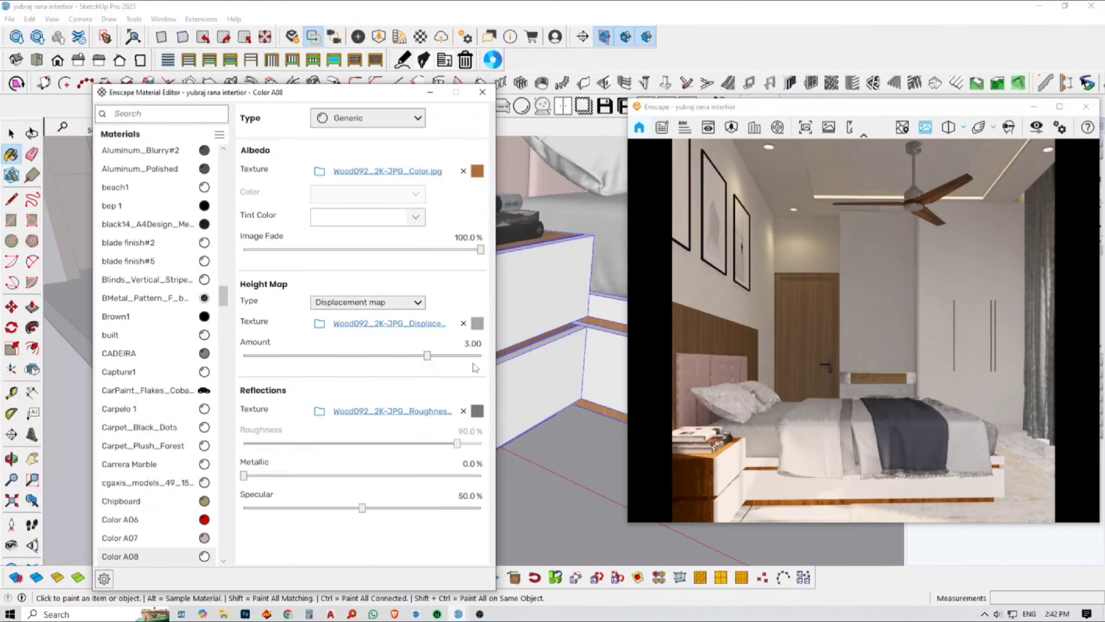
pyautogui.click(561, 392)
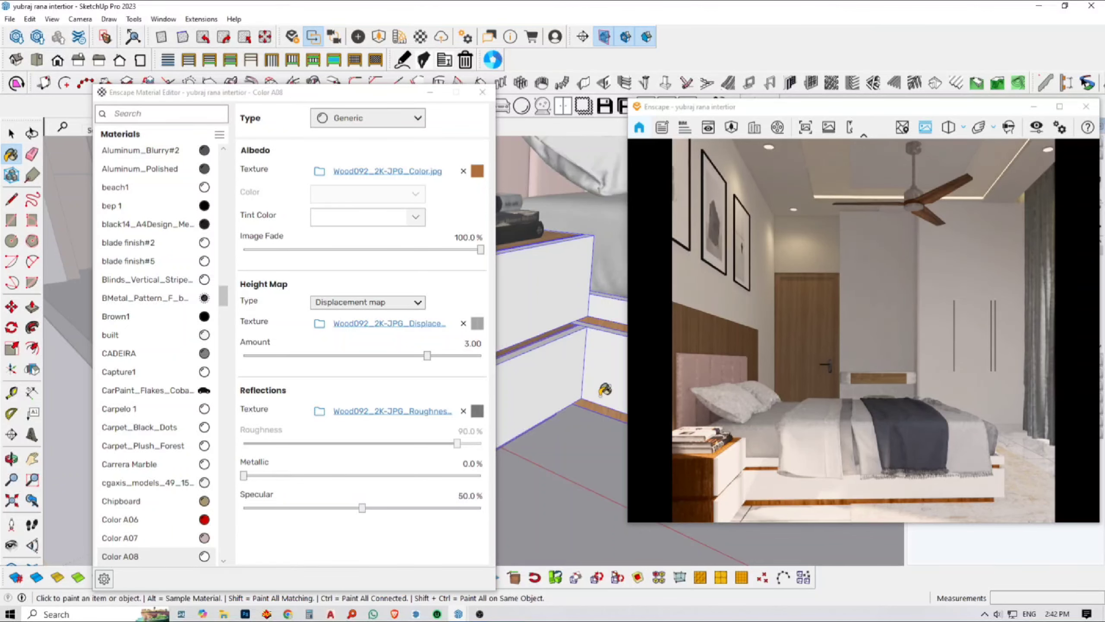
pyautogui.press('space')
# Enlarge the Enscape window in width and height so the render fills the space beside the Material Editor.
pyautogui.moveTo(627, 406); pyautogui.dragTo(549, 407)
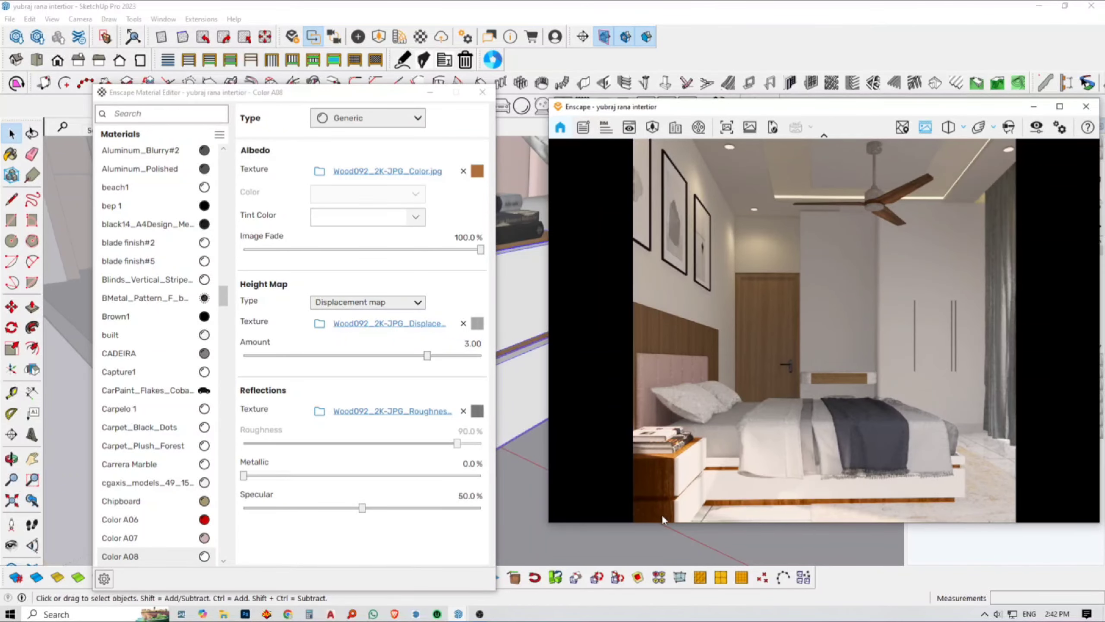
pyautogui.moveTo(660, 532); pyautogui.dragTo(660, 551)
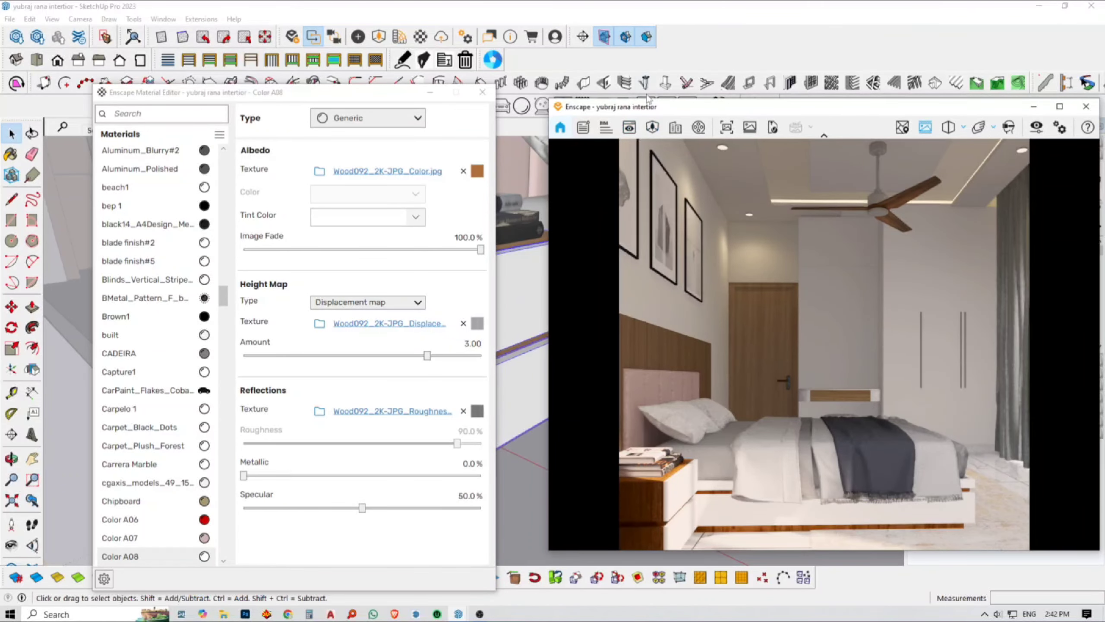
pyautogui.moveTo(648, 101); pyautogui.dragTo(648, 19)
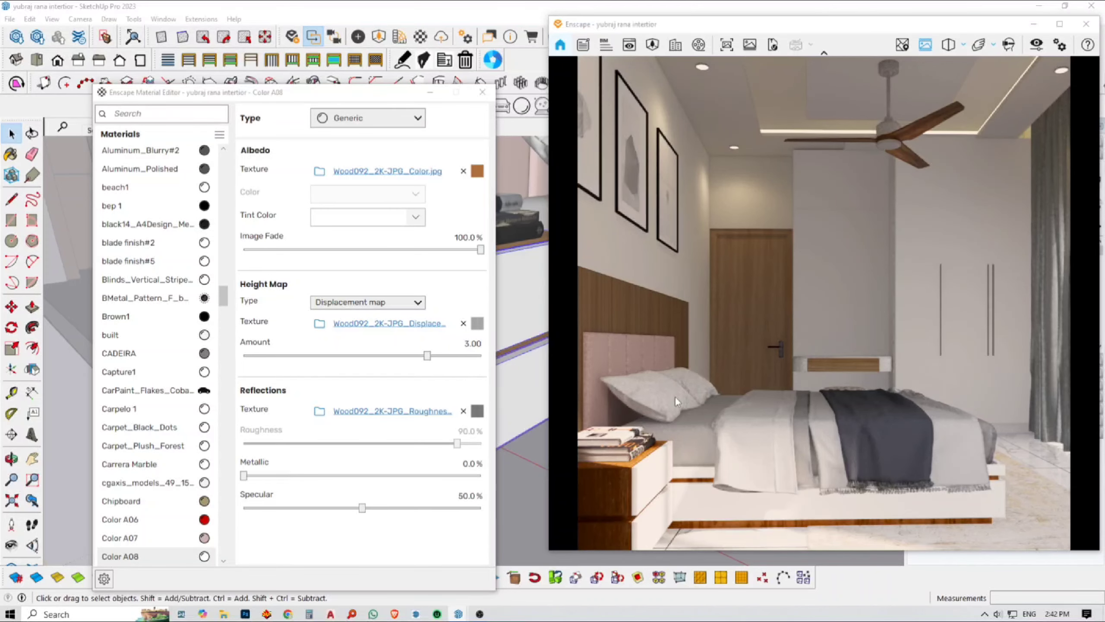
# Examine the new wood texture on the bedside table and bed base up close in the Enscape render.
pyautogui.moveTo(675, 396); pyautogui.dragTo(676, 418)
pyautogui.scroll(3, 678, 420)
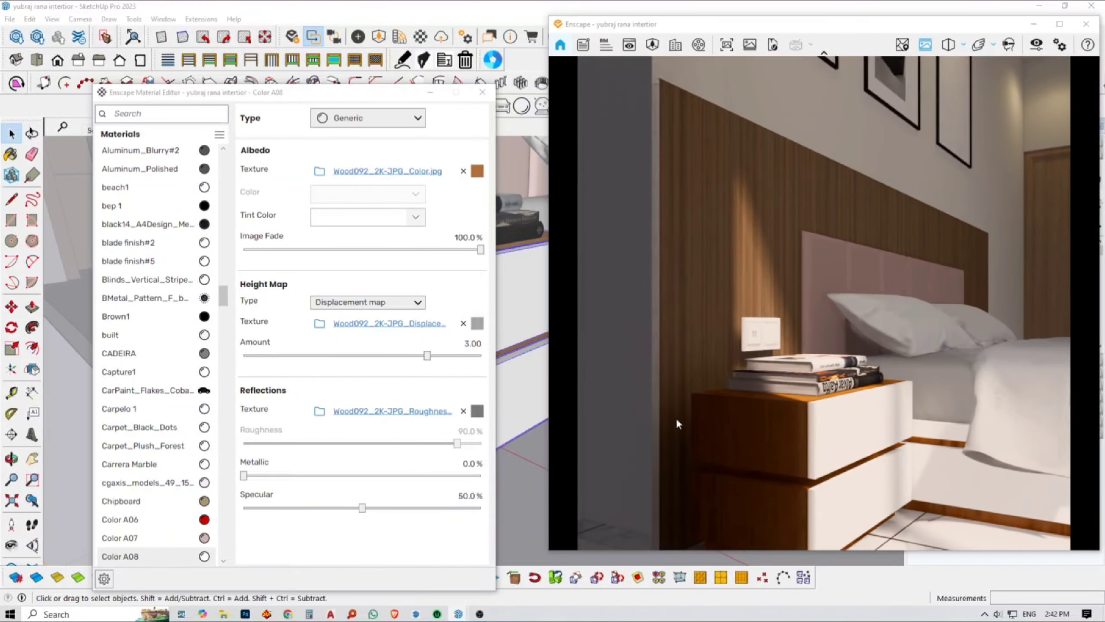
pyautogui.moveTo(676, 418); pyautogui.dragTo(701, 483, button='middle')
pyautogui.scroll(3, 780, 438)
pyautogui.moveTo(780, 437); pyautogui.dragTo(793, 373, button='middle')
pyautogui.scroll(3, 790, 376)
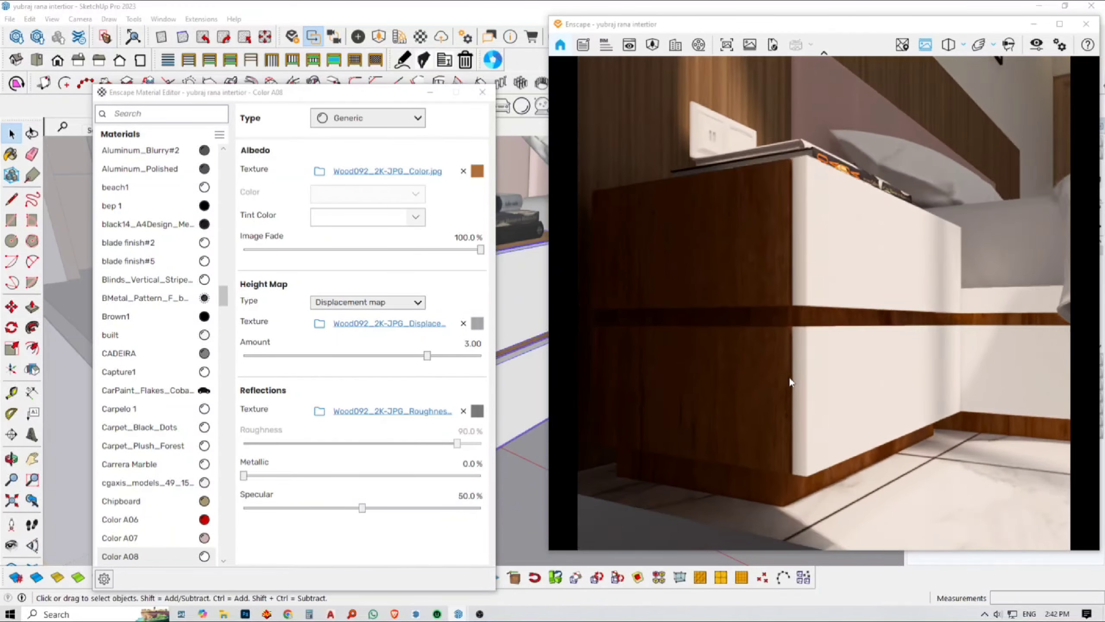
pyautogui.scroll(1, 789, 377)
pyautogui.scroll(4, 773, 346)
pyautogui.scroll(-1, 773, 345)
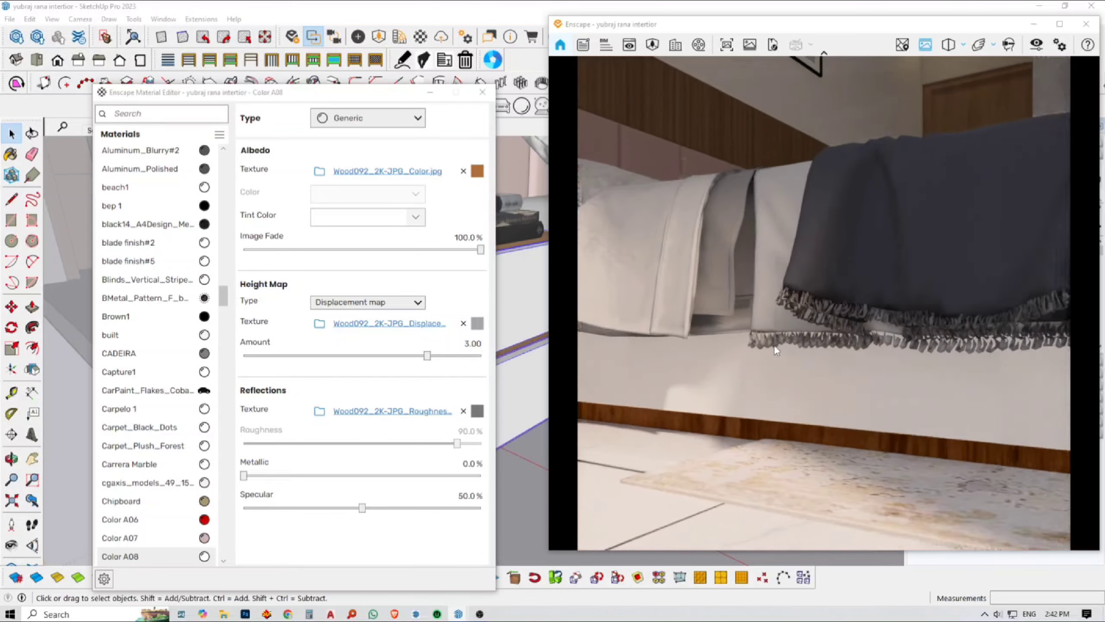
pyautogui.scroll(-5, 775, 347)
pyautogui.scroll(2, 774, 348)
pyautogui.scroll(3, 725, 322)
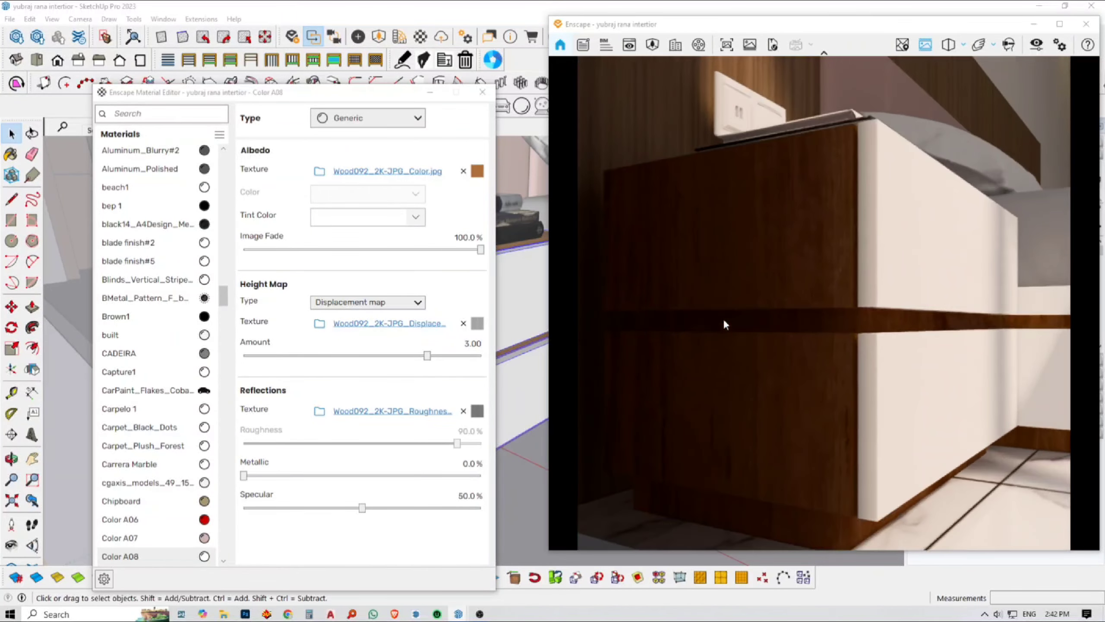
pyautogui.scroll(-2, 754, 342)
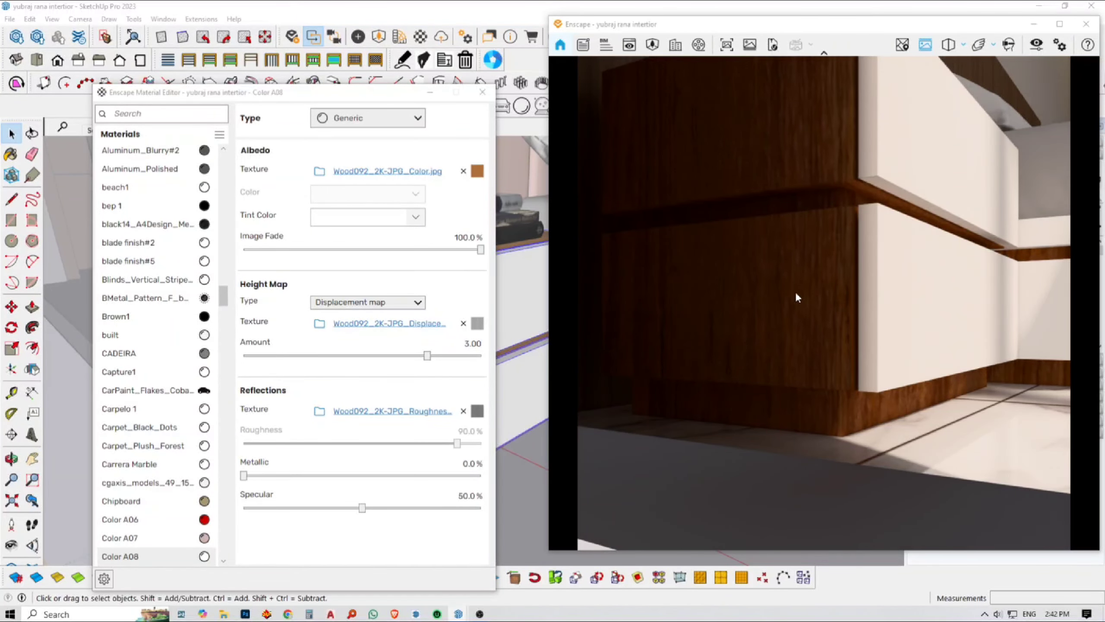
pyautogui.scroll(-2, 785, 322)
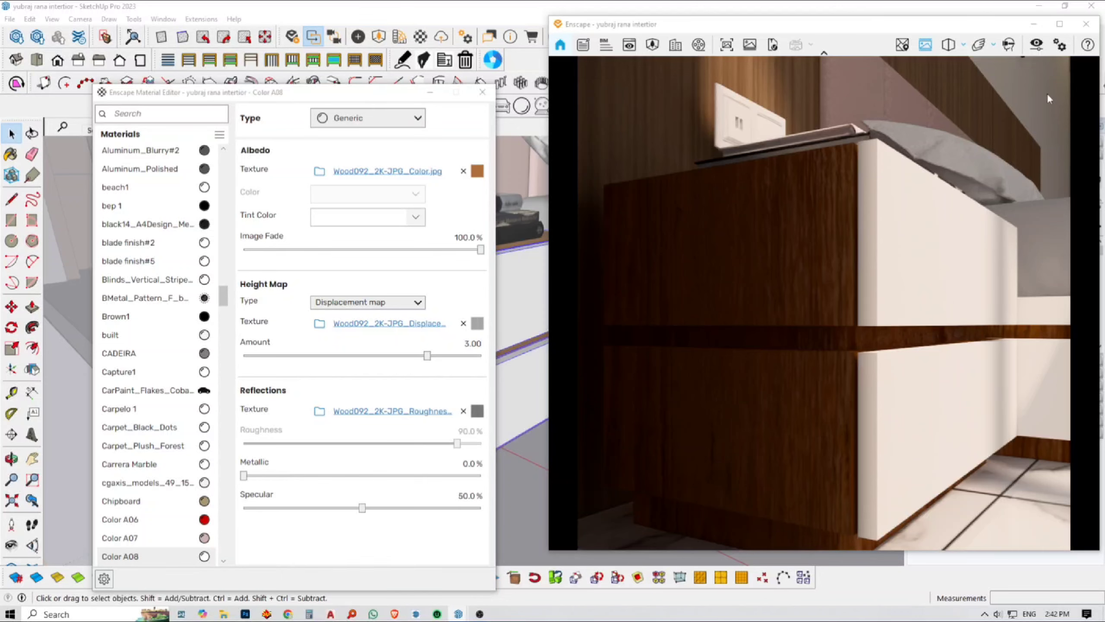
# Rotate the skybox to 150° in Enscape's Visual Settings so sunlight falls on the bedside table, and close the settings.
pyautogui.click(1035, 45)
pyautogui.moveTo(834, 68); pyautogui.dragTo(288, 70)
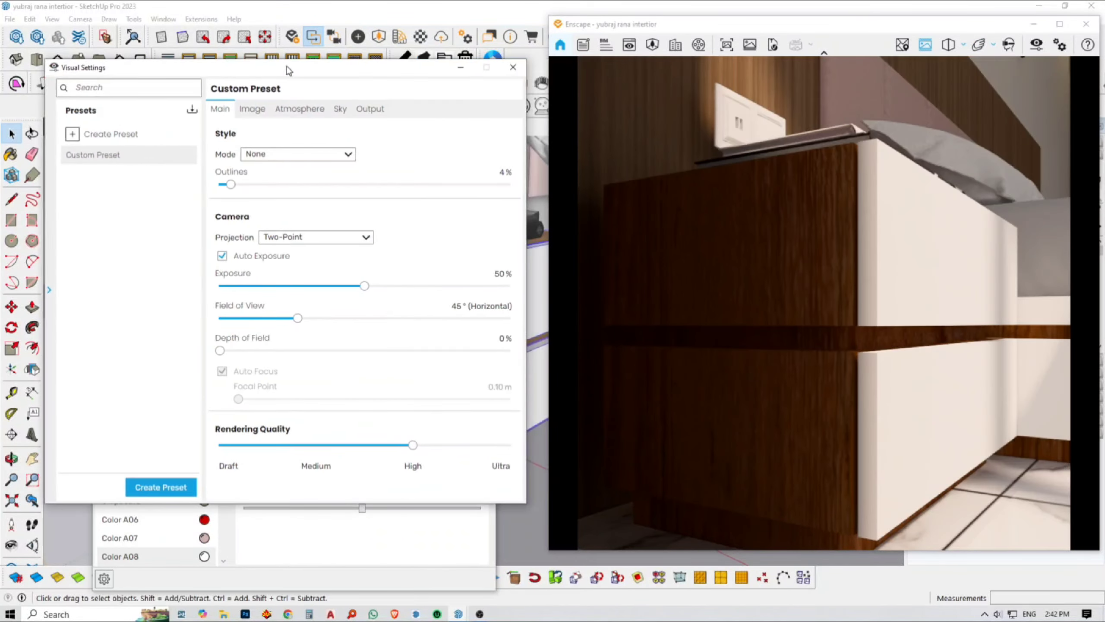
pyautogui.click(350, 112)
pyautogui.moveTo(355, 209); pyautogui.dragTo(341, 211)
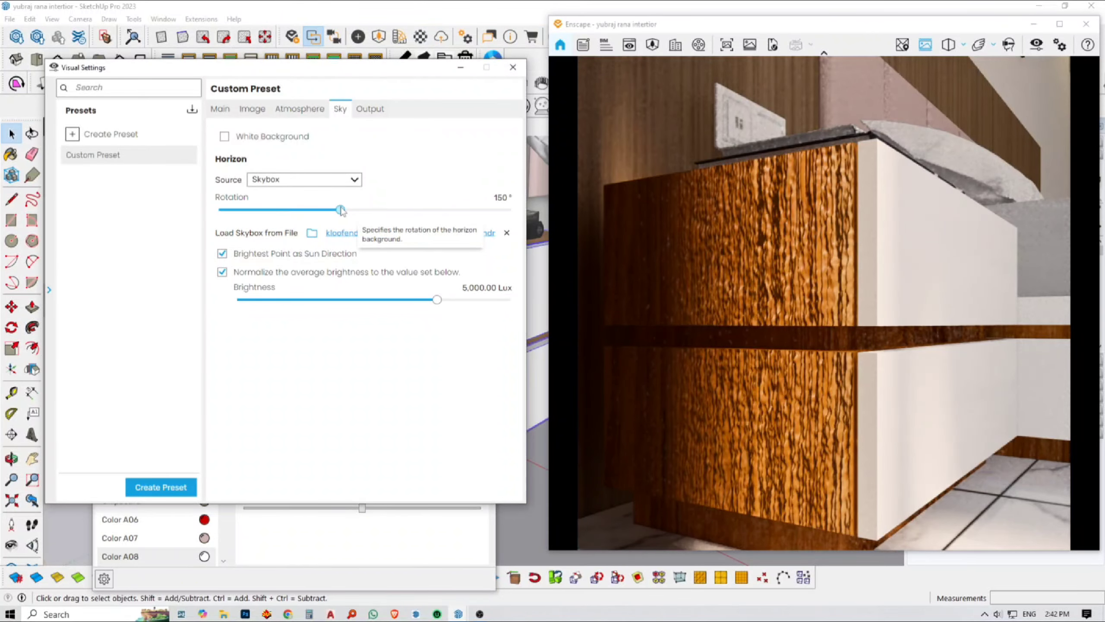
pyautogui.click(513, 67)
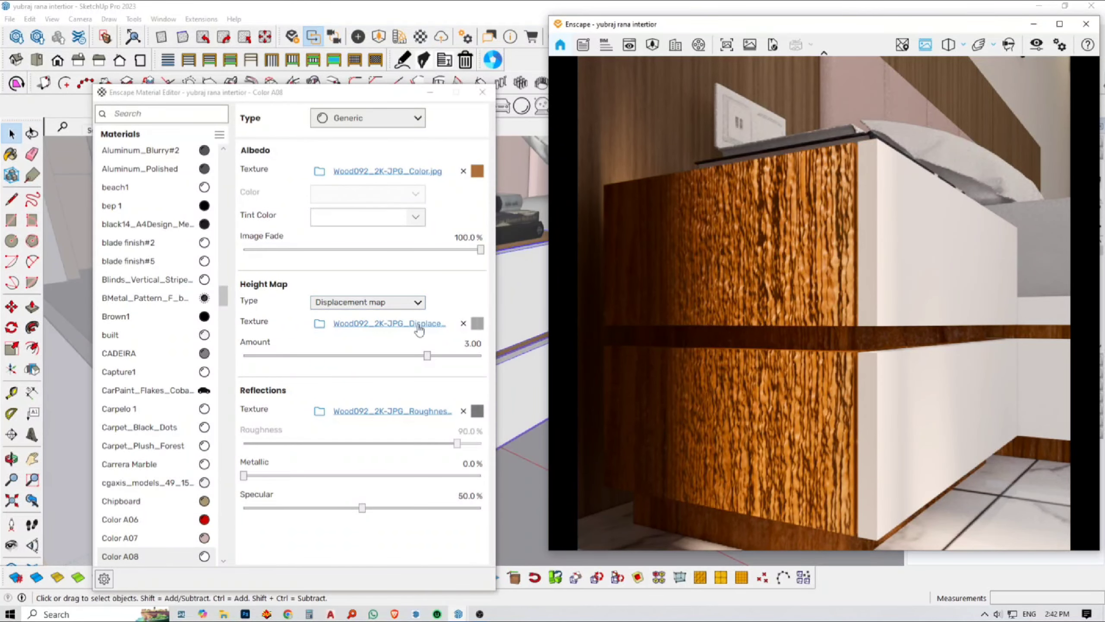
# Try a displacement amount of 0.50 for the wood material and reduce it to 0.10.
pyautogui.click(477, 344)
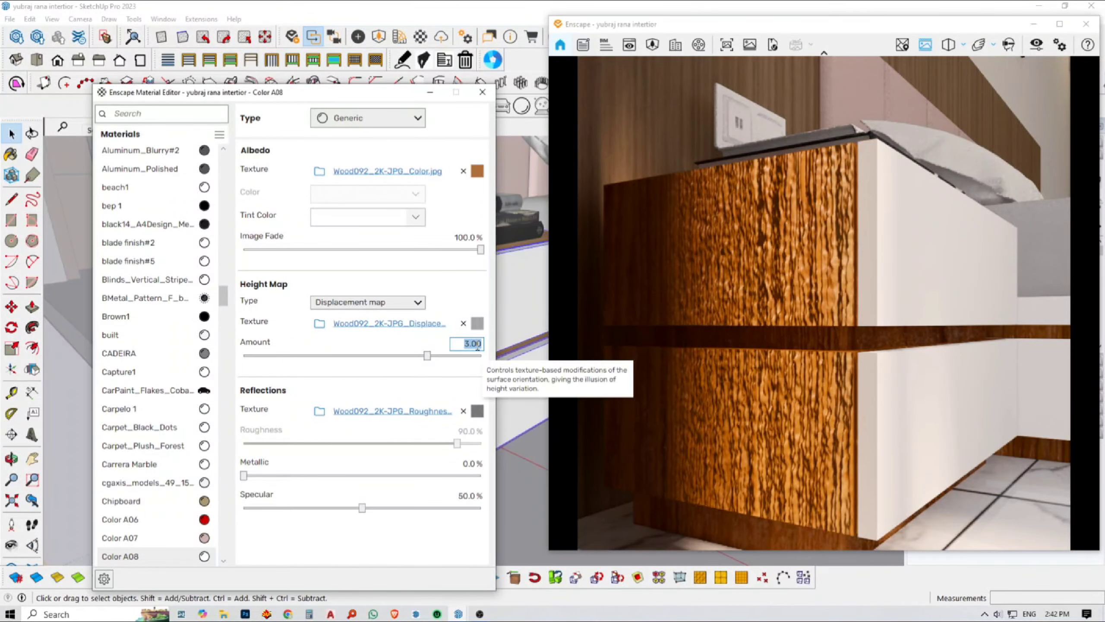
pyautogui.write('0.50')
pyautogui.press('Return')
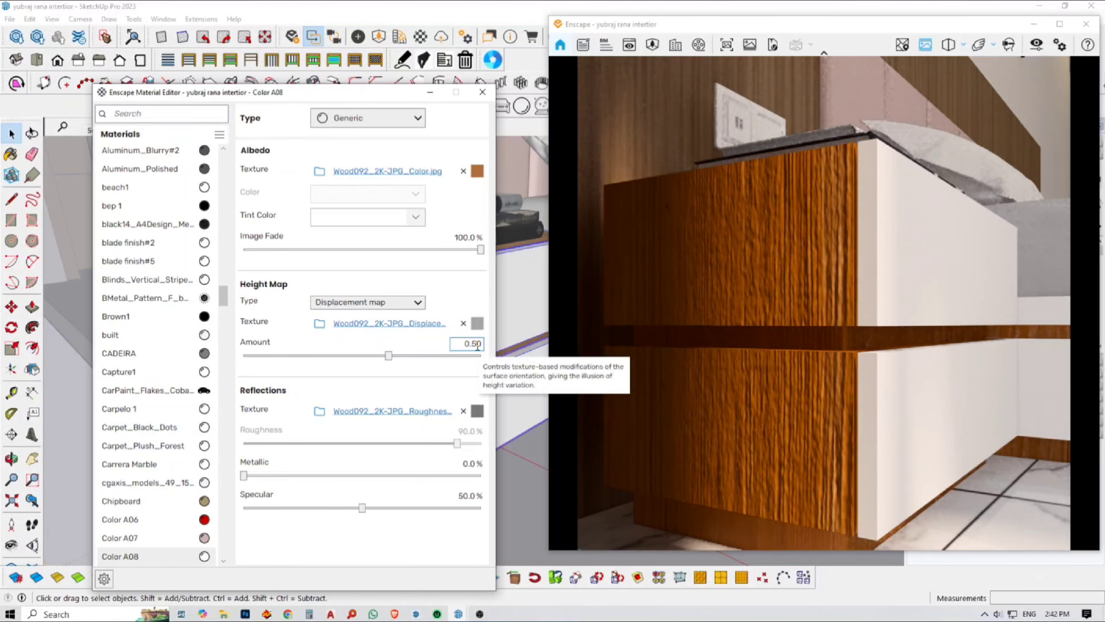
pyautogui.write('0.10')
pyautogui.press('Return')
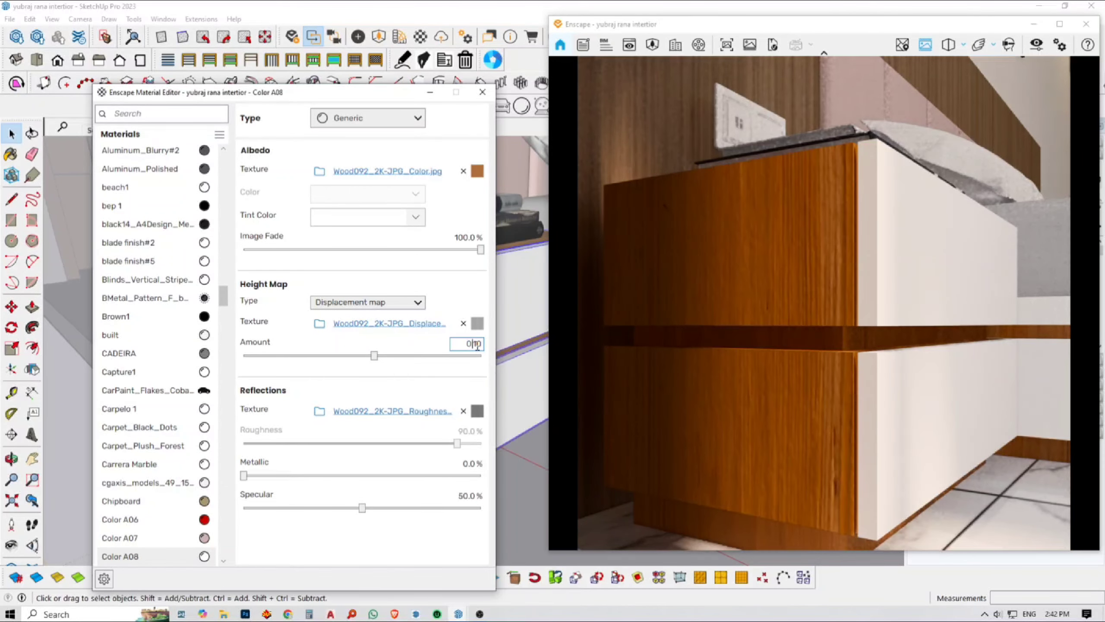
# Set the wood material's displacement amount to 0.01, close the Material Editor, and move the Enscape window clear of the materials tray.
pyautogui.write('0.01')
pyautogui.press('Return')
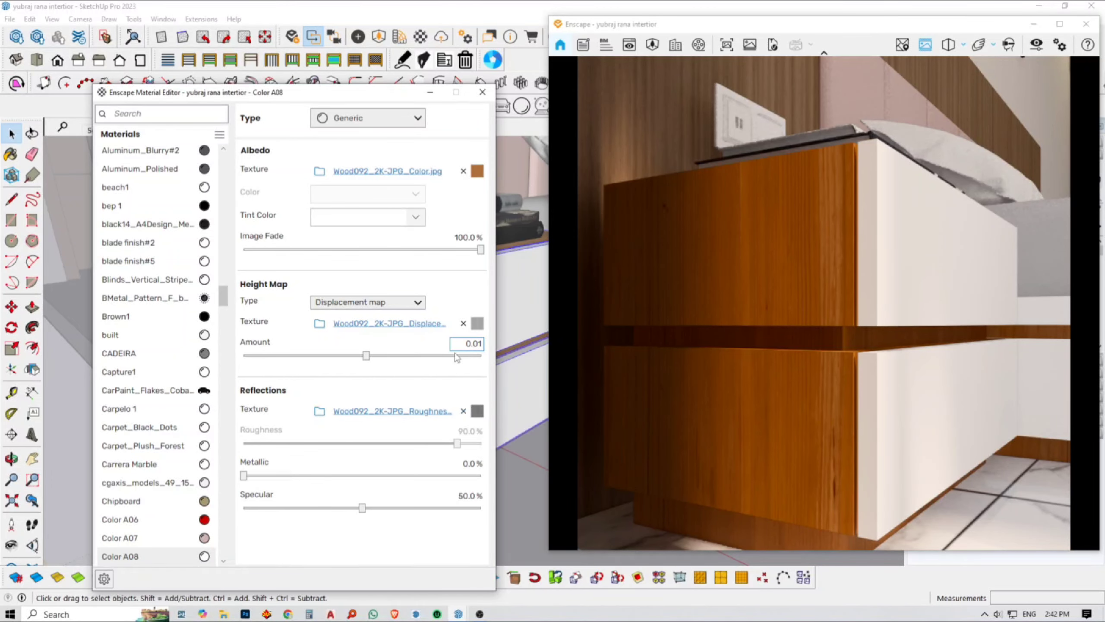
pyautogui.click(483, 92)
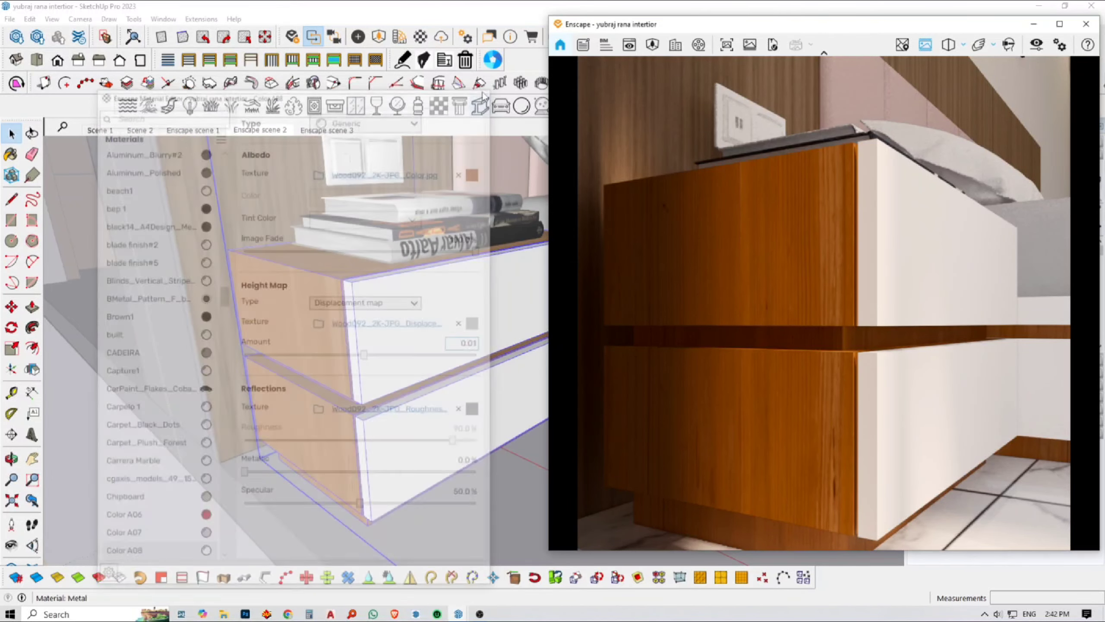
pyautogui.moveTo(634, 29); pyautogui.dragTo(151, 49)
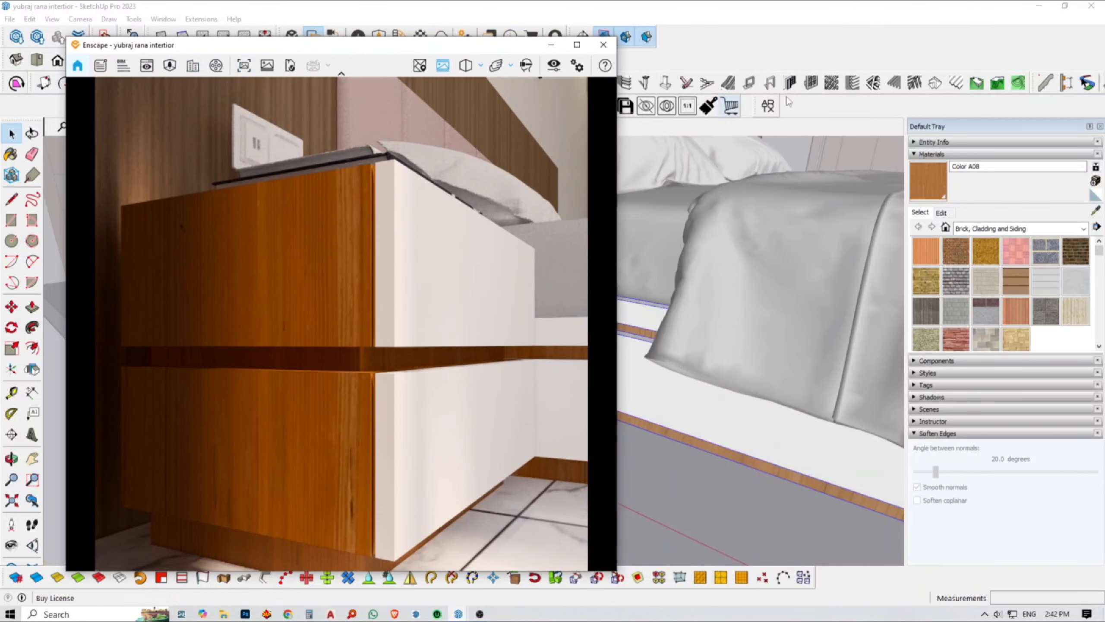
# Lower the saturation of the Color A08 wood material to 22 in HLS and return to the material library.
pyautogui.click(942, 213)
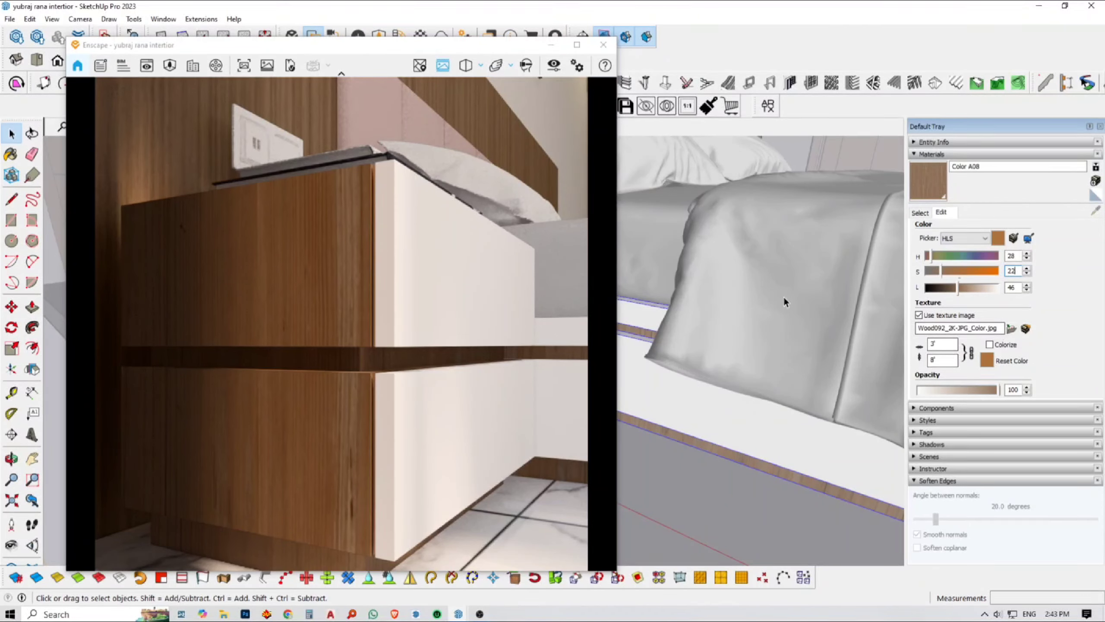
pyautogui.moveTo(785, 300)
pyautogui.mouseDown(button='middle')
pyautogui.moveTo(831, 314)
pyautogui.moveTo(772, 331)
pyautogui.moveTo(800, 437)
pyautogui.moveTo(747, 382)
pyautogui.mouseUp(button='middle')
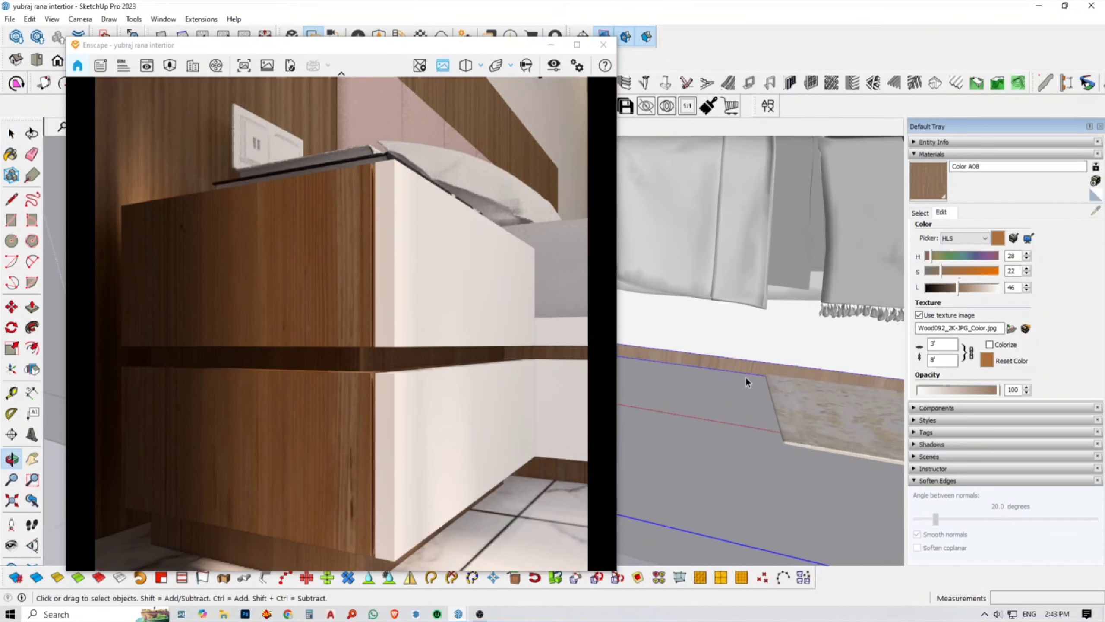
pyautogui.scroll(-5, 846, 363)
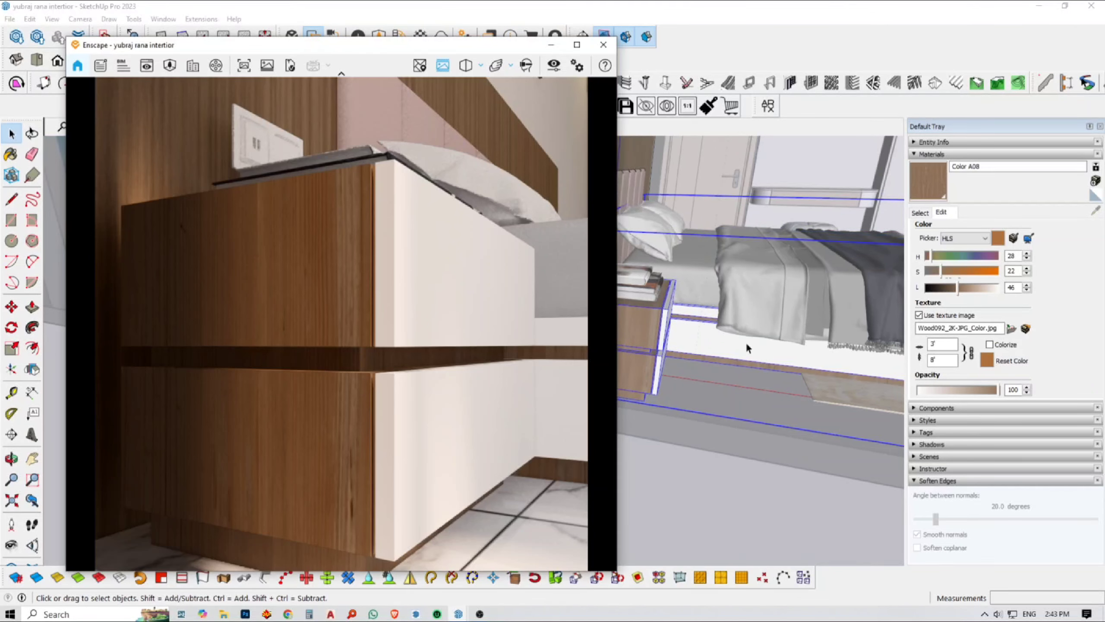
pyautogui.click(920, 213)
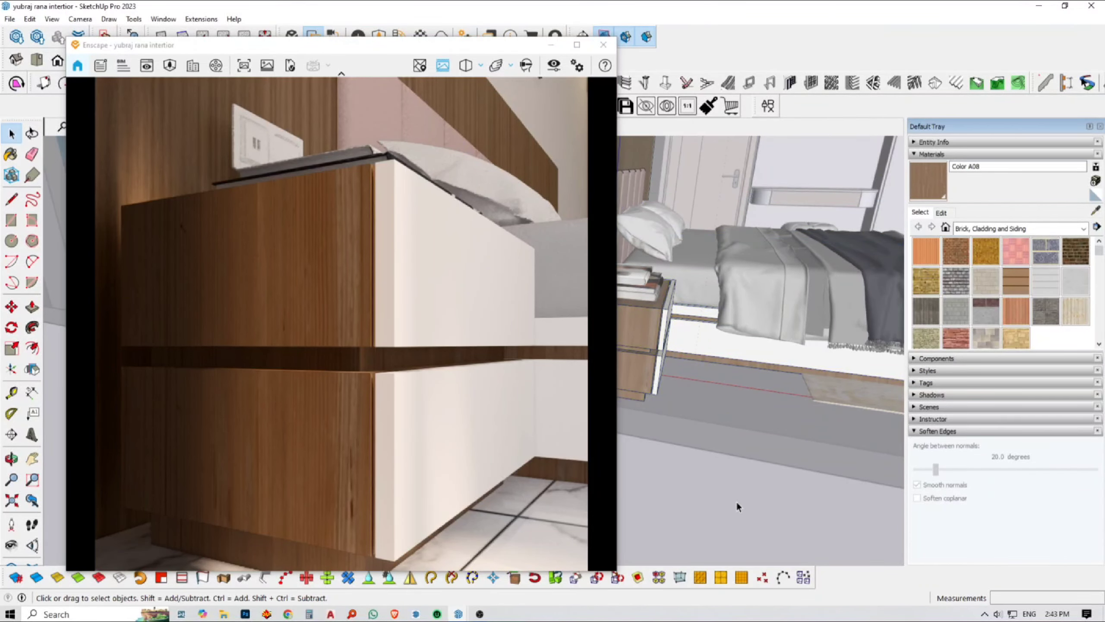
# Open the wooden wall panel behind the bed for editing, undock the texture rotation tools, and rotate its wood texture 90°.
pyautogui.moveTo(736, 501)
pyautogui.mouseDown(button='middle')
pyautogui.moveTo(766, 439)
pyautogui.moveTo(835, 373)
pyautogui.mouseUp(button='middle')
pyautogui.scroll(2, 696, 392)
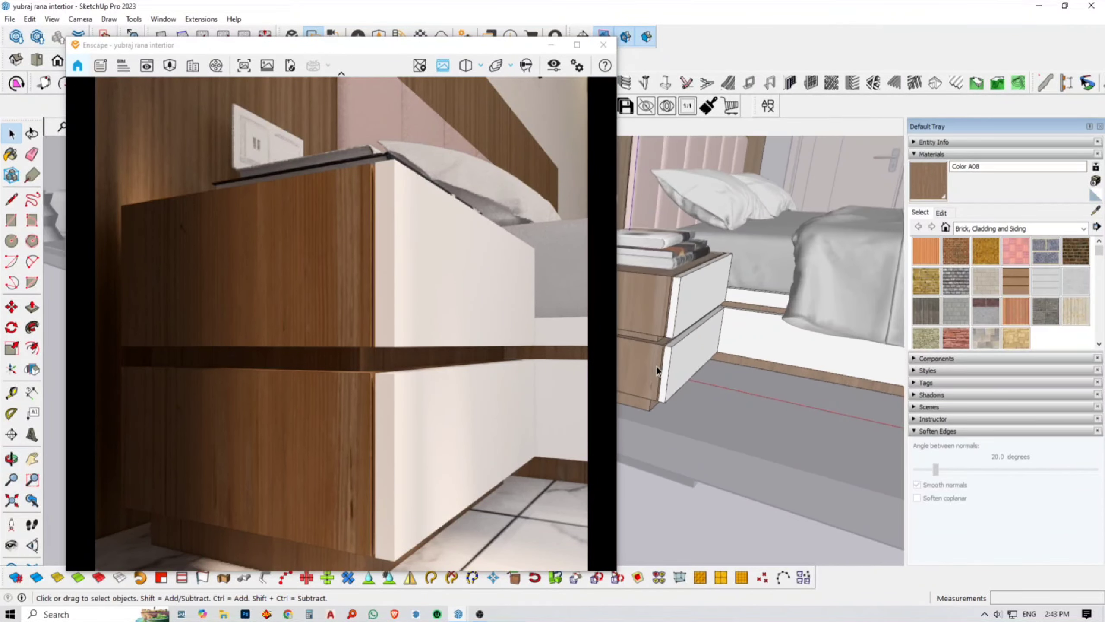
pyautogui.moveTo(683, 385)
pyautogui.mouseDown(button='middle')
pyautogui.moveTo(732, 399)
pyautogui.moveTo(658, 378)
pyautogui.mouseUp(button='middle')
pyautogui.scroll(-2, 715, 329)
pyautogui.scroll(-2, 715, 329)
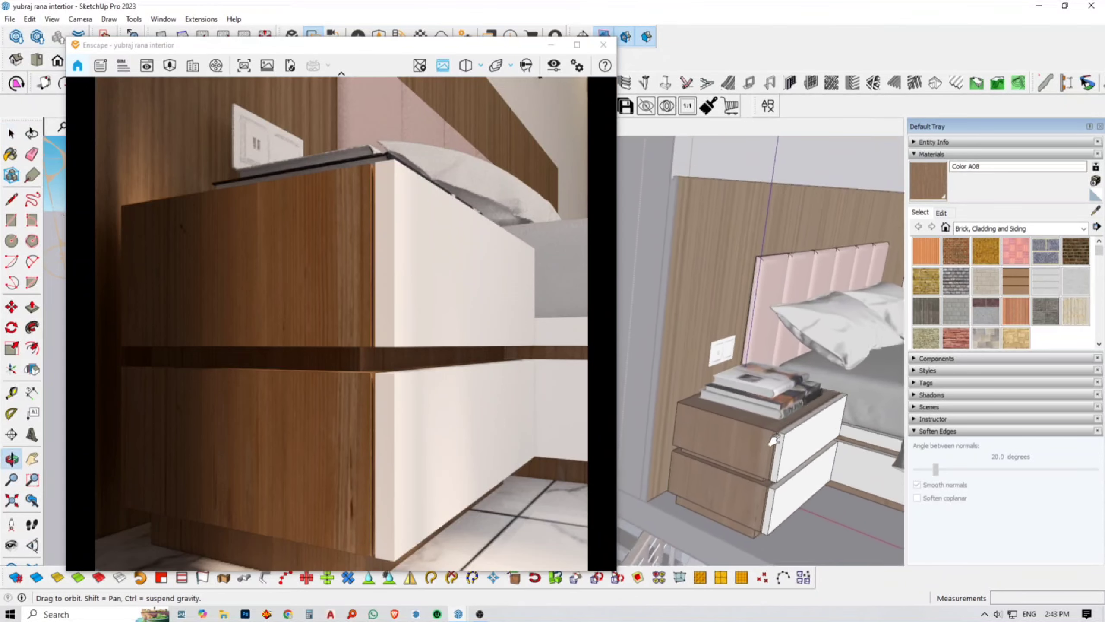
pyautogui.doubleClick(701, 274)
pyautogui.scroll(-1, 717, 266)
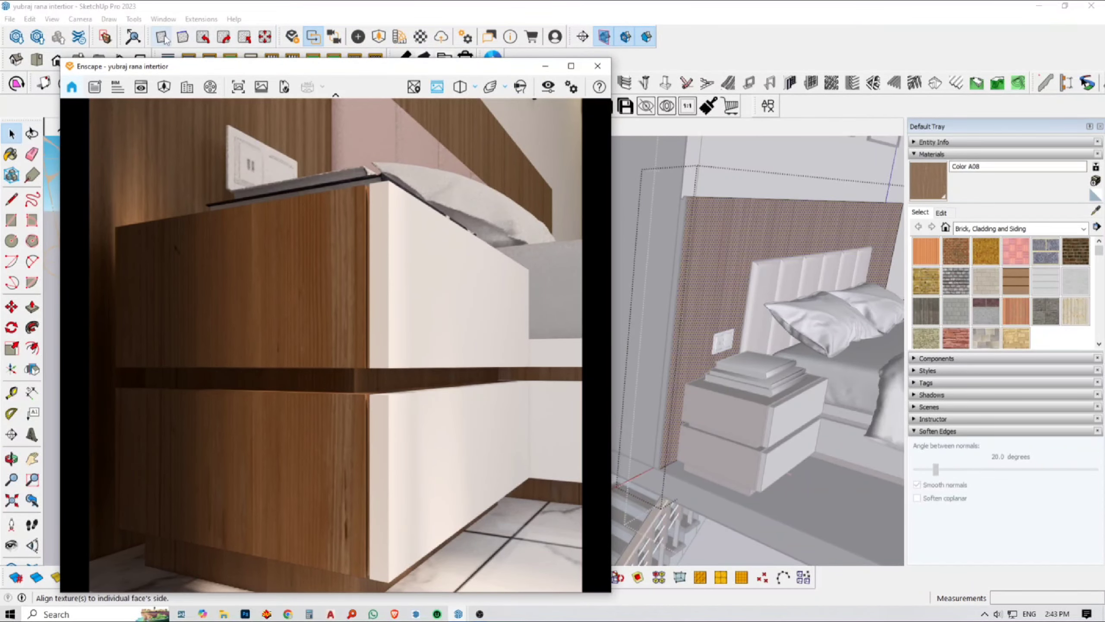
pyautogui.moveTo(154, 37); pyautogui.dragTo(687, 61)
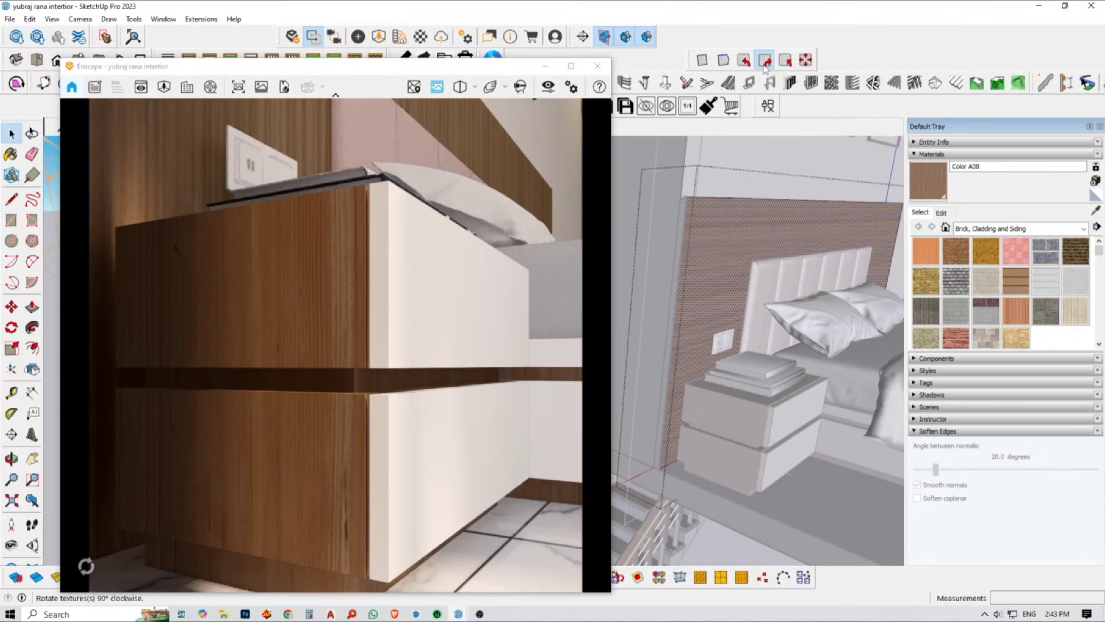
# Paint the wall panel behind the bed with the Color A08 wood, keeping the grain vertical, and leave its group.
pyautogui.moveTo(736, 255)
pyautogui.mouseDown(button='middle')
pyautogui.moveTo(681, 247)
pyautogui.moveTo(728, 262)
pyautogui.moveTo(699, 277)
pyautogui.moveTo(701, 296)
pyautogui.mouseUp(button='middle')
pyautogui.scroll(-3, 728, 261)
pyautogui.press('b')
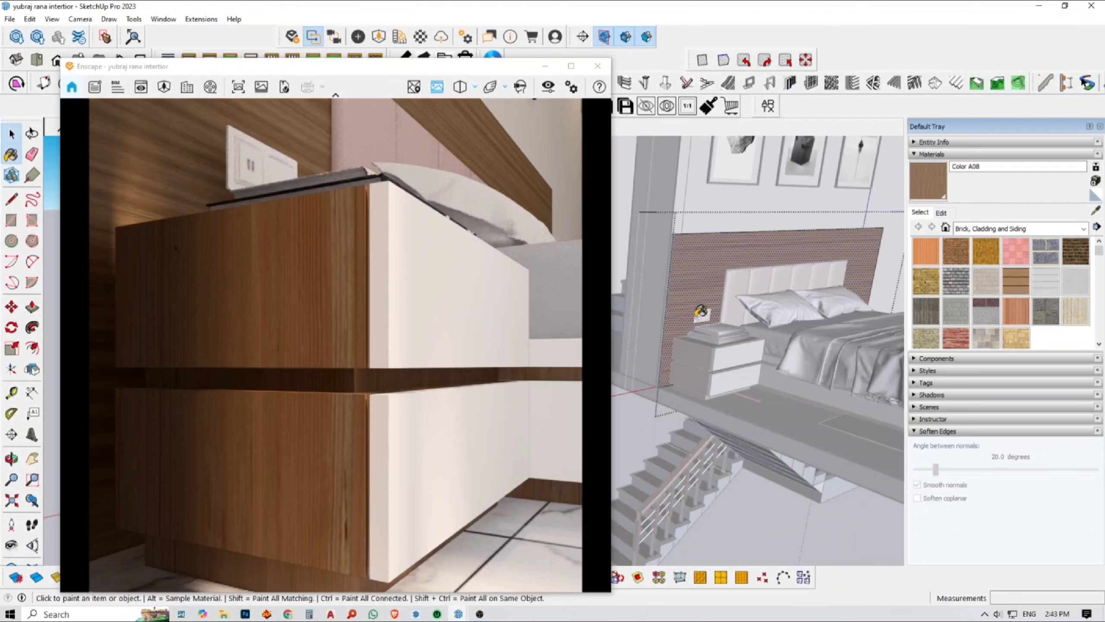
pyautogui.scroll(2, 700, 312)
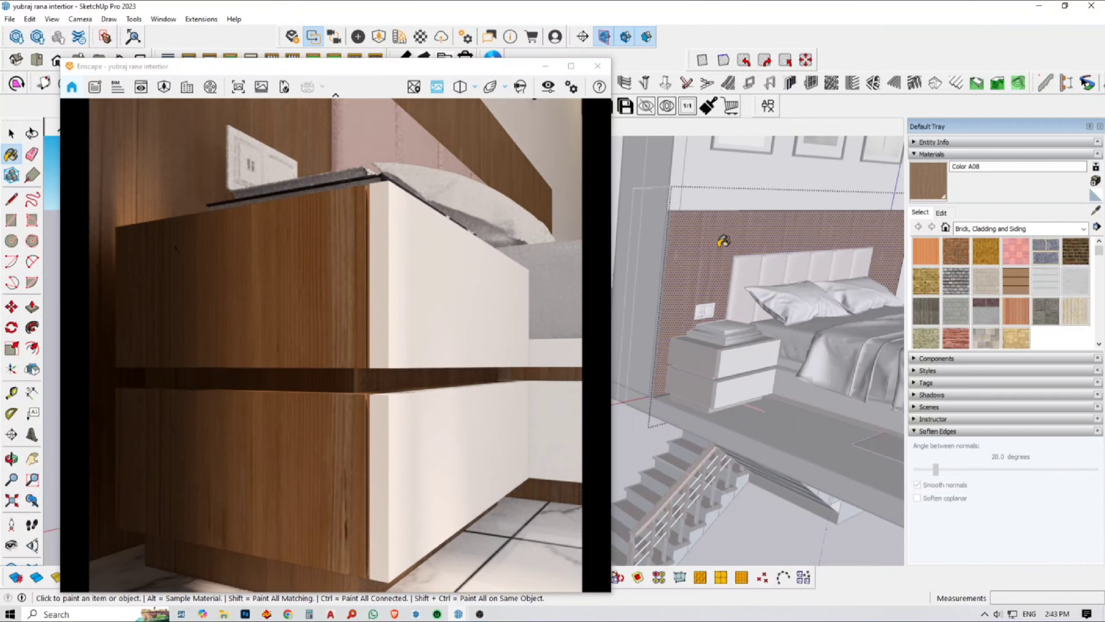
pyautogui.press('space')
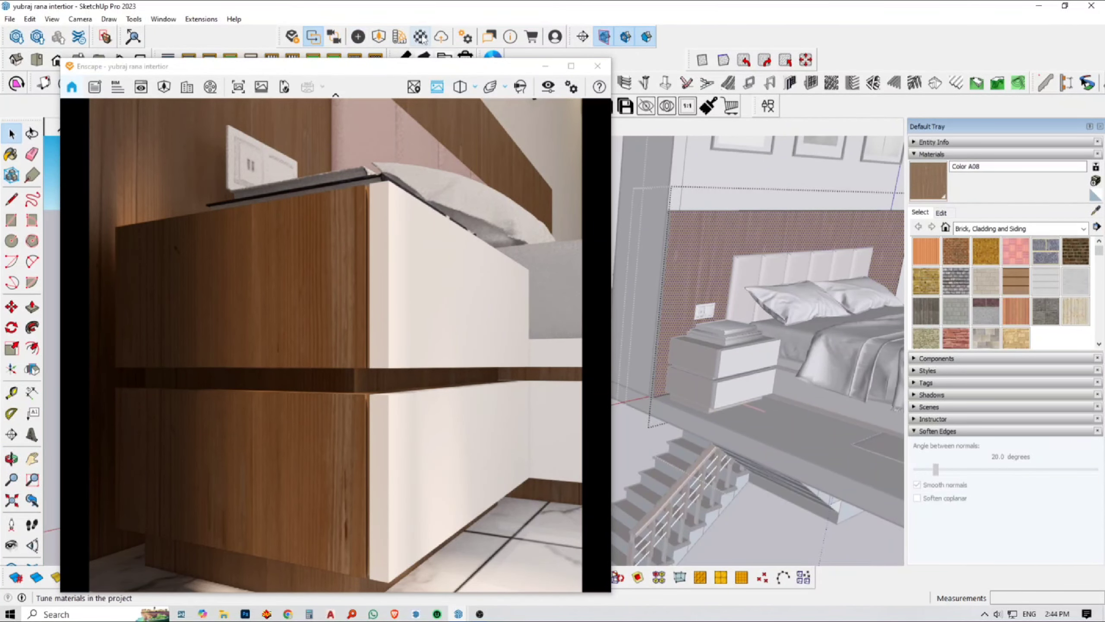
pyautogui.moveTo(699, 261)
pyautogui.mouseDown(button='middle')
pyautogui.moveTo(706, 281)
pyautogui.moveTo(726, 272)
pyautogui.mouseUp(button='middle')
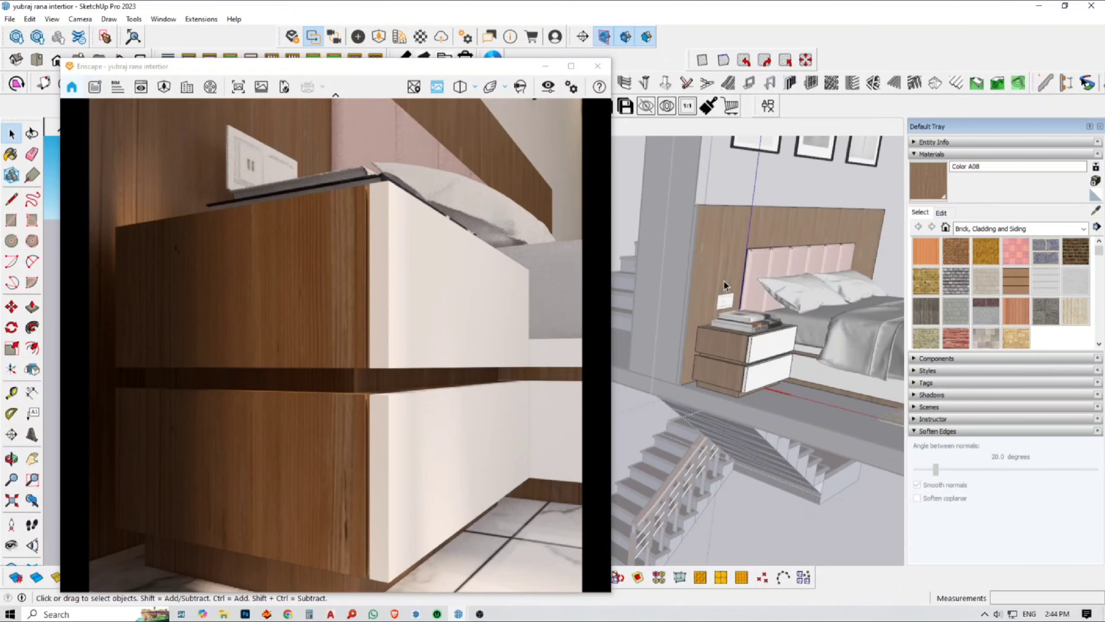
pyautogui.scroll(2, 740, 276)
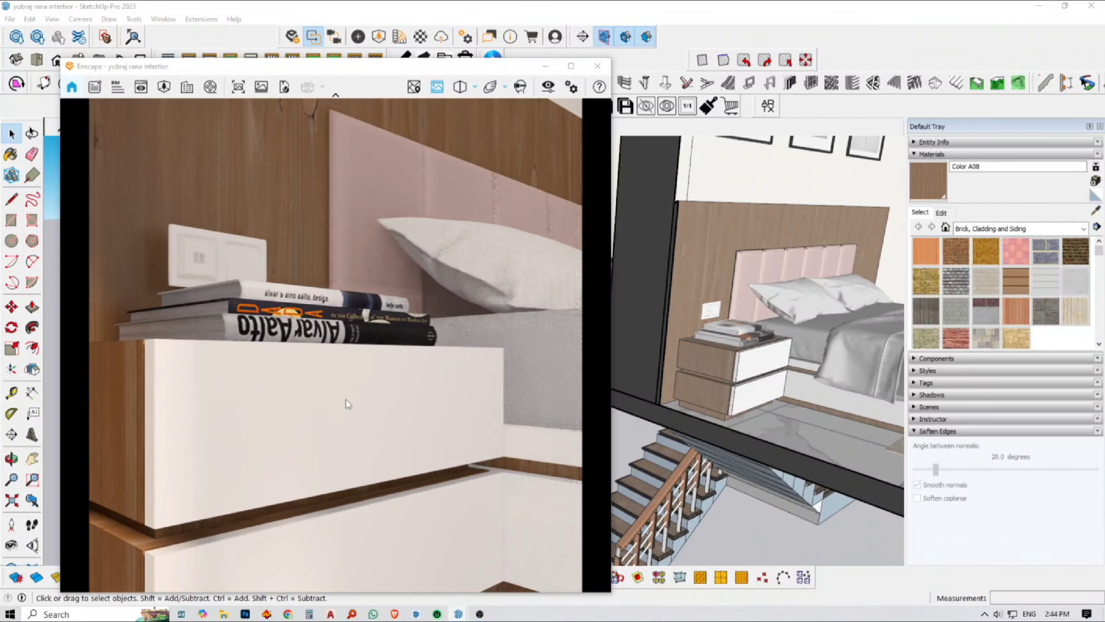
# View the bedside table from the front in Enscape and sample the white glossy material of its drawer fronts.
pyautogui.moveTo(345, 399)
pyautogui.mouseDown(button='right')
pyautogui.moveTo(304, 361)
pyautogui.moveTo(115, 352)
pyautogui.moveTo(380, 364)
pyautogui.mouseUp(button='right')
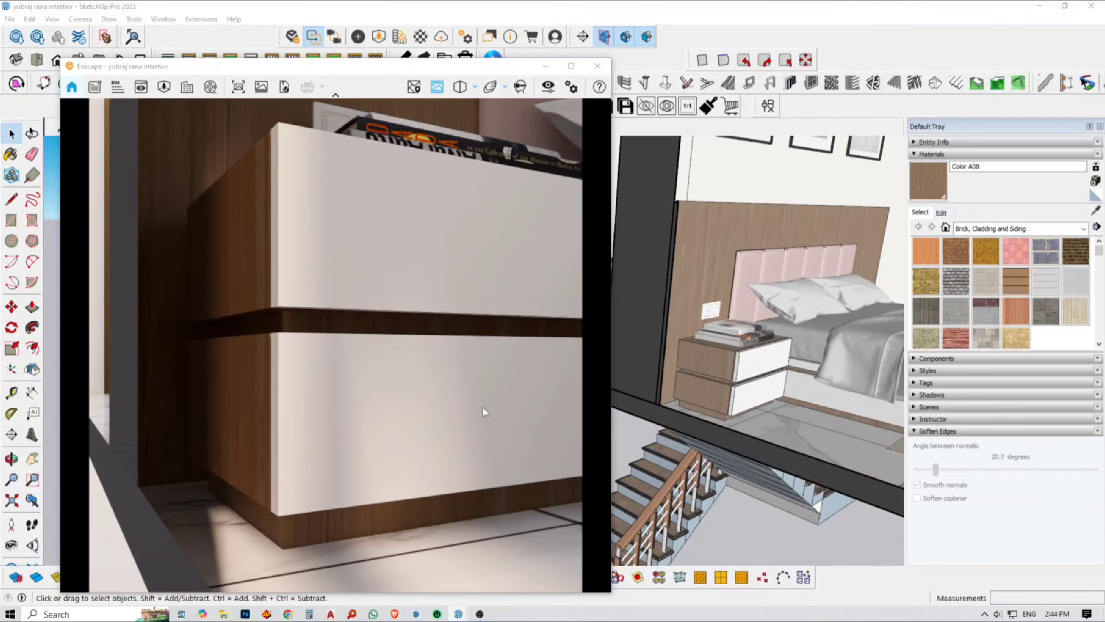
pyautogui.press('b')
pyautogui.keyDown('alt'); pyautogui.click(763, 362); pyautogui.keyUp('alt')
pyautogui.moveTo(764, 357)
pyautogui.mouseDown(button='middle')
pyautogui.moveTo(754, 354)
pyautogui.moveTo(779, 353)
pyautogui.moveTo(701, 395)
pyautogui.mouseUp(button='middle')
pyautogui.press('space')
pyautogui.scroll(2, 779, 354)
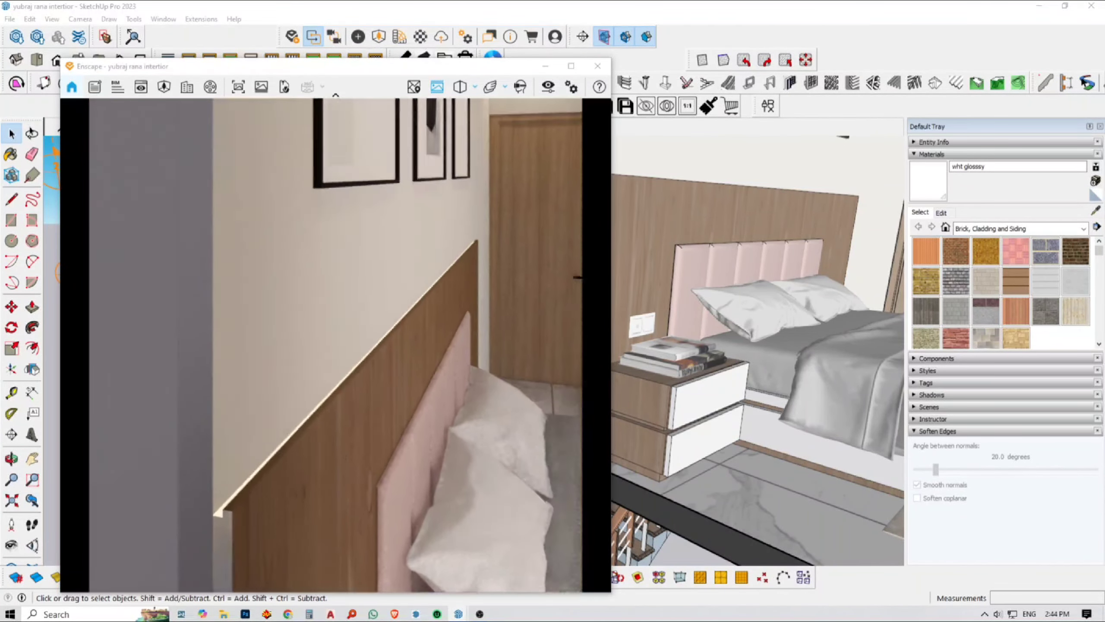
# View the top edge of the headboard panel in Enscape and sample the emissive material there in the model.
pyautogui.moveTo(461, 531); pyautogui.dragTo(489, 531, button='right')
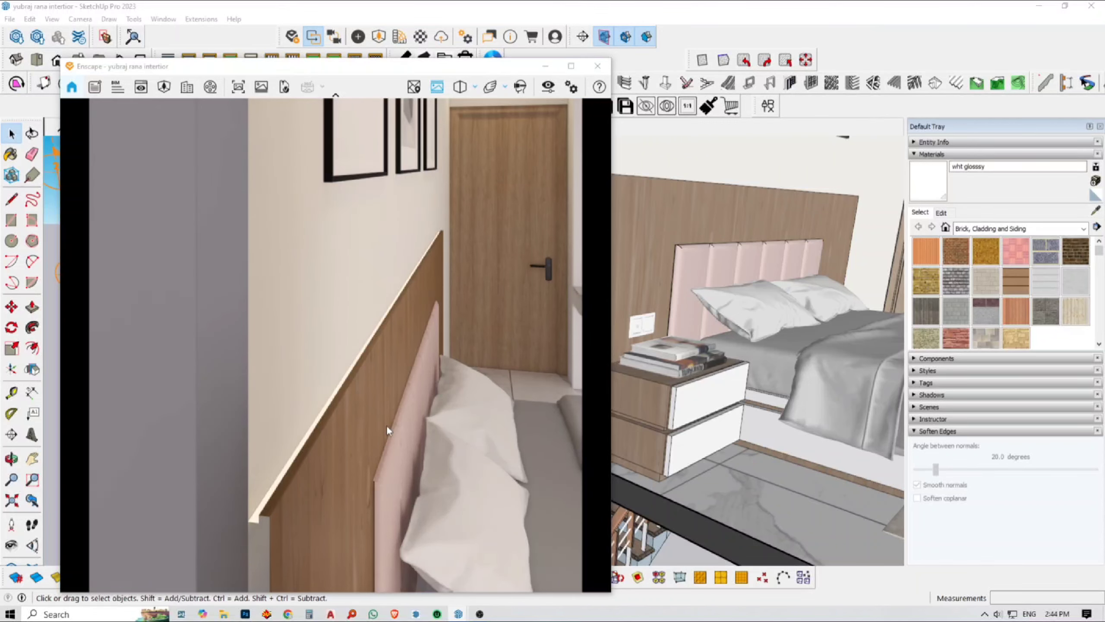
pyautogui.moveTo(770, 272)
pyautogui.mouseDown(button='middle')
pyautogui.moveTo(858, 289)
pyautogui.moveTo(739, 381)
pyautogui.moveTo(777, 447)
pyautogui.moveTo(708, 323)
pyautogui.moveTo(659, 299)
pyautogui.mouseUp(button='middle')
pyautogui.scroll(3, 753, 410)
pyautogui.press('b')
pyautogui.keyDown('alt'); pyautogui.click(752, 409); pyautogui.keyUp('alt')
pyautogui.press('space')
# Examine the foot corner of the bed base and its wood plinth up close in the Enscape render.
pyautogui.moveTo(458, 404)
pyautogui.mouseDown(button='right')
pyautogui.moveTo(365, 414)
pyautogui.moveTo(374, 374)
pyautogui.moveTo(338, 333)
pyautogui.moveTo(364, 403)
pyautogui.moveTo(434, 396)
pyautogui.moveTo(363, 417)
pyautogui.mouseUp(button='right')
pyautogui.scroll(-3, 380, 409)
pyautogui.scroll(-3, 366, 414)
pyautogui.scroll(2, 370, 359)
pyautogui.scroll(3, 344, 331)
pyautogui.scroll(3, 345, 332)
pyautogui.scroll(5, 361, 417)
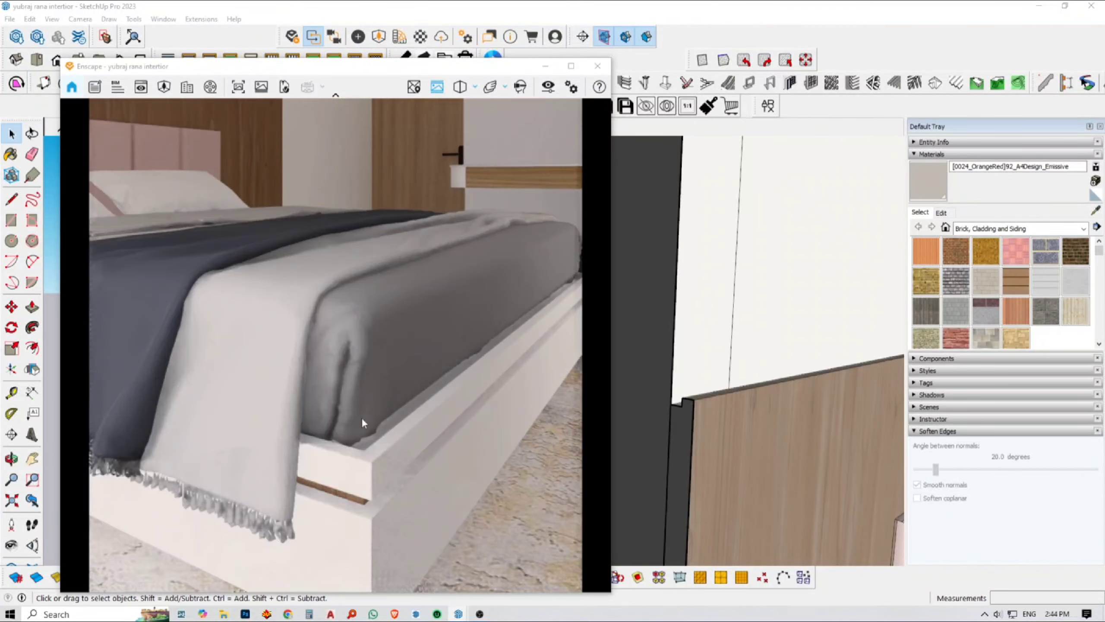
pyautogui.moveTo(376, 317); pyautogui.dragTo(377, 253, button='right')
pyautogui.scroll(-2, 752, 329)
pyautogui.scroll(-3, 751, 327)
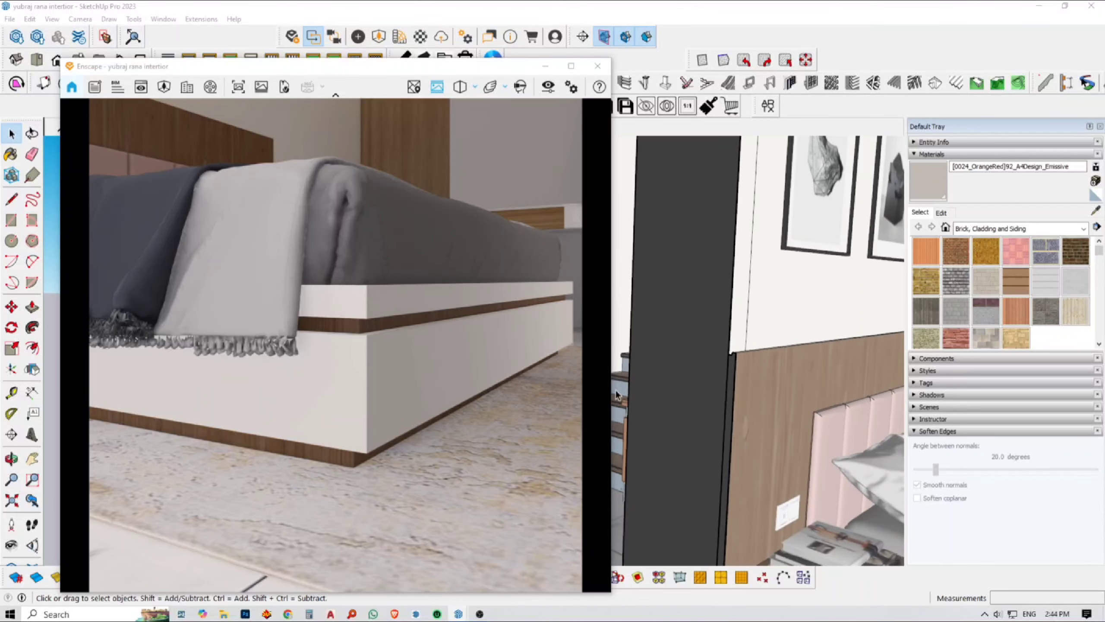
pyautogui.scroll(-3, 720, 353)
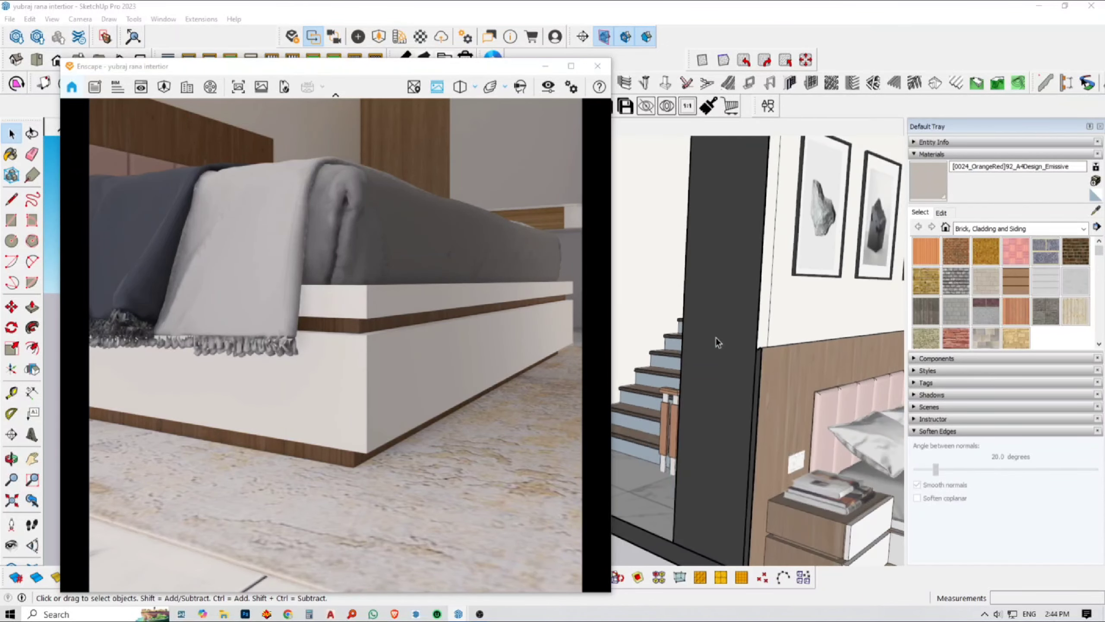
# Open the nested bed base group for editing, select the long face of its wood plinth, and rotate the texture 90°.
pyautogui.moveTo(718, 341); pyautogui.dragTo(782, 414, button='middle')
pyautogui.scroll(4, 850, 441)
pyautogui.scroll(1, 855, 442)
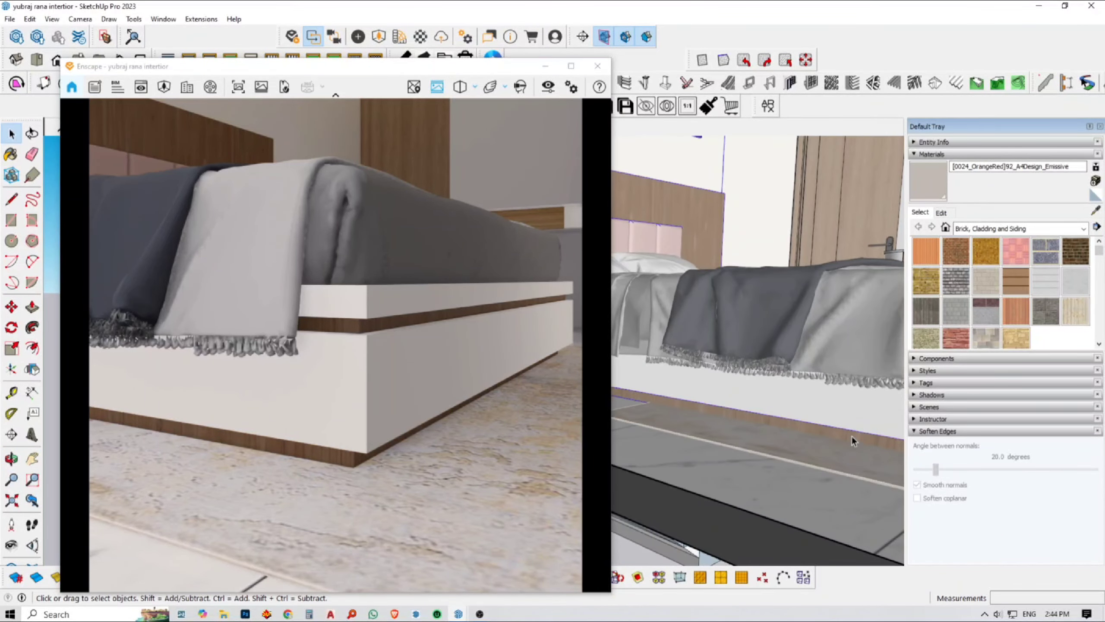
pyautogui.doubleClick(851, 436)
pyautogui.doubleClick(843, 435)
pyautogui.doubleClick(830, 430)
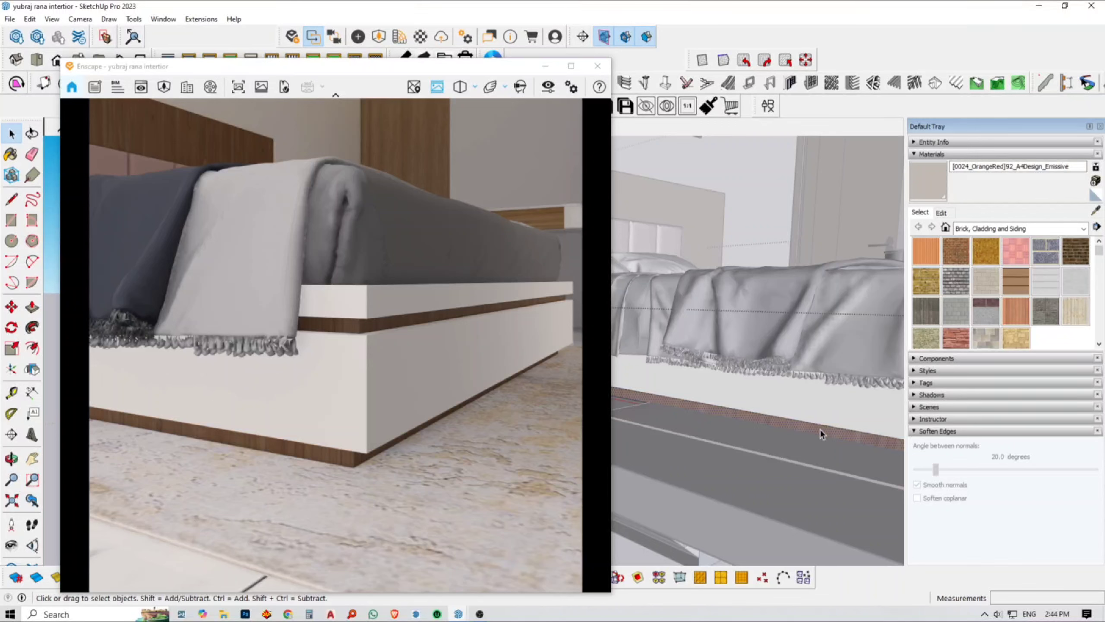
pyautogui.scroll(-6, 820, 428)
pyautogui.moveTo(819, 430); pyautogui.dragTo(774, 405, button='middle')
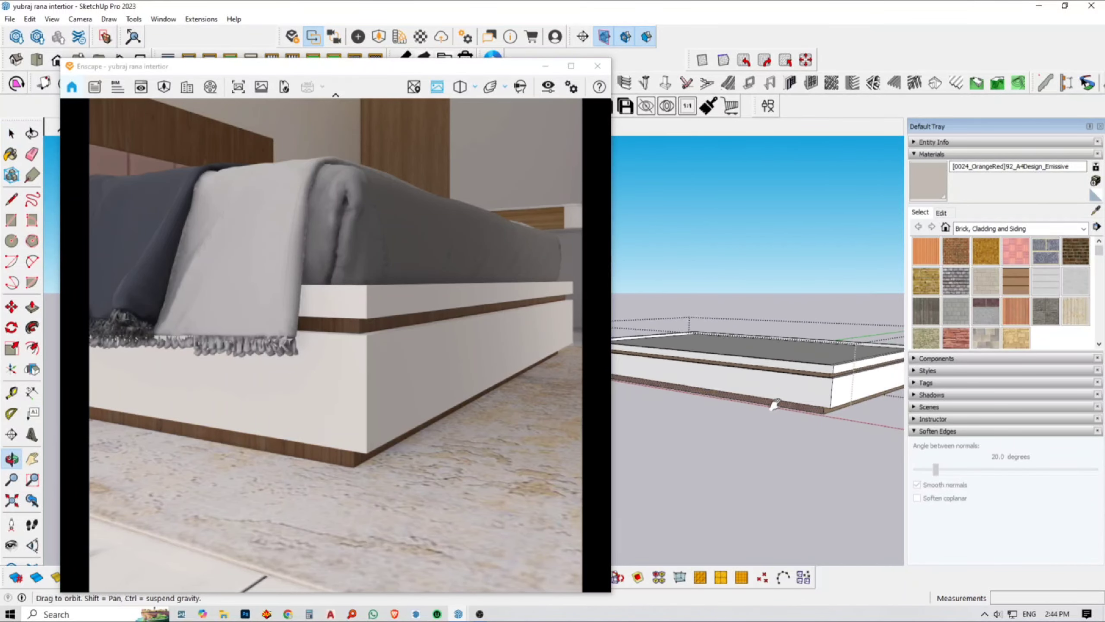
pyautogui.scroll(8, 778, 385)
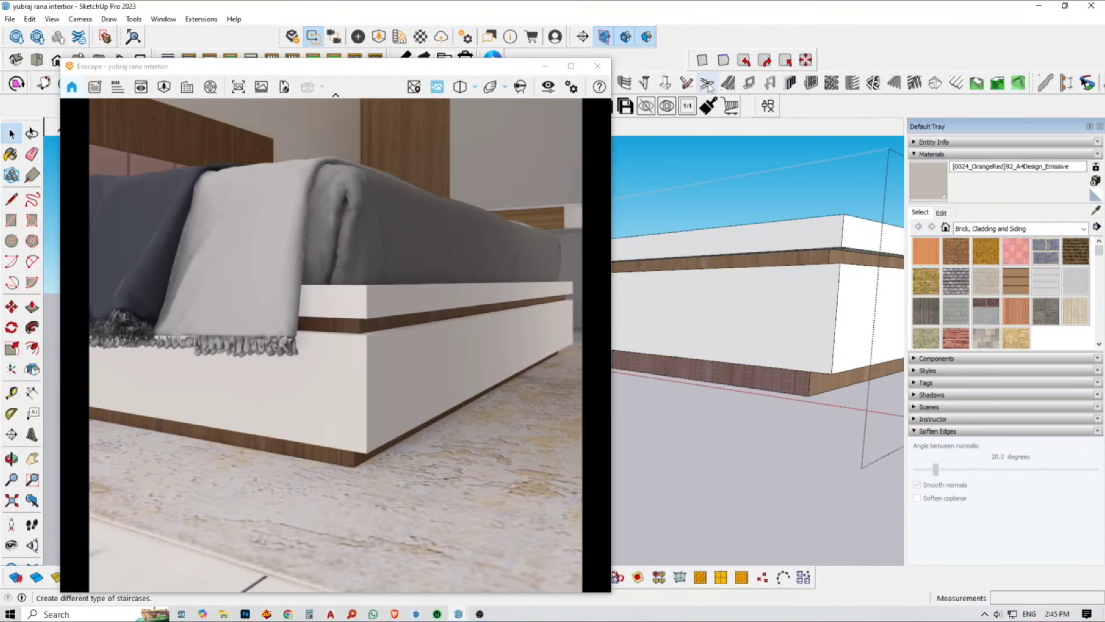
# Sample the Color A08 wood from the plinth's adjoining end face and leave the bed base group.
pyautogui.moveTo(839, 380); pyautogui.dragTo(794, 378, button='middle')
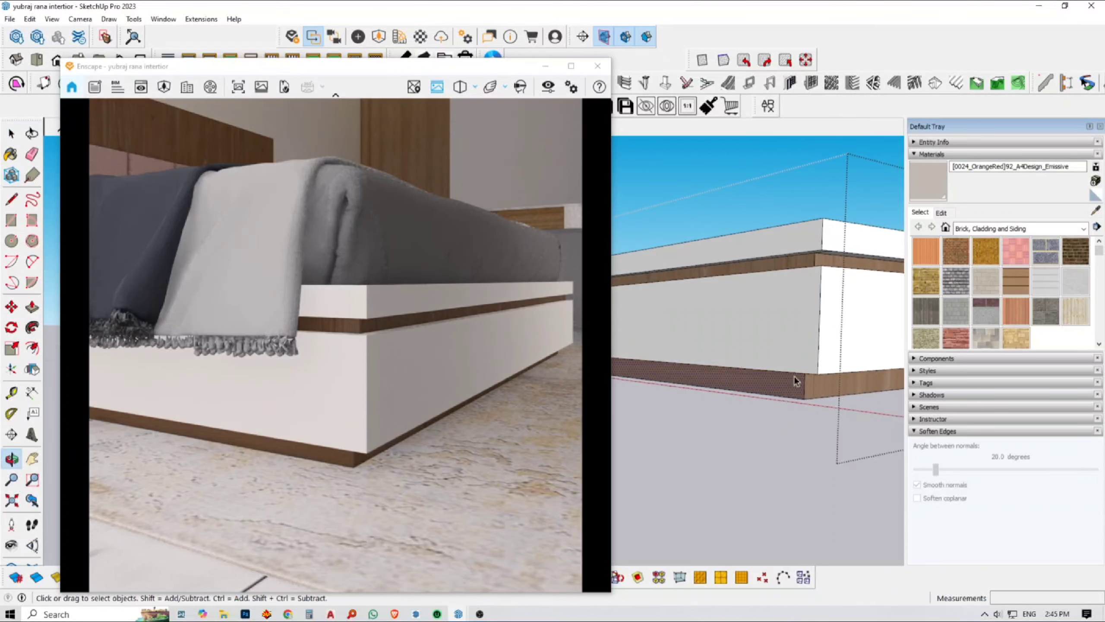
pyautogui.press('b')
pyautogui.keyDown('alt'); pyautogui.click(821, 380); pyautogui.keyUp('alt')
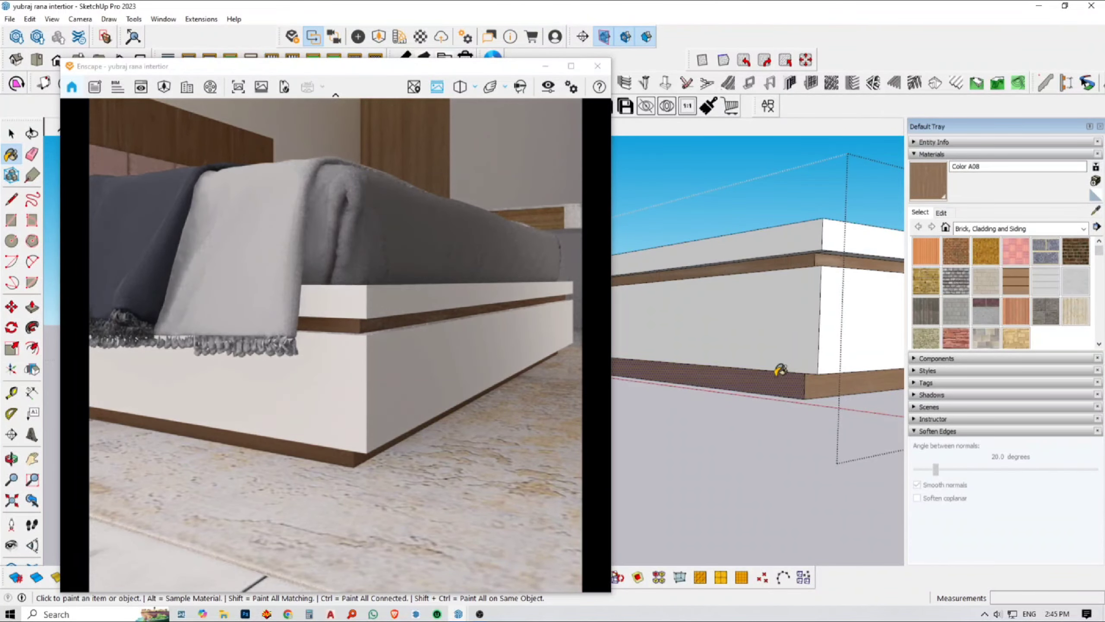
pyautogui.press('space')
pyautogui.moveTo(781, 392)
pyautogui.mouseDown(button='middle')
pyautogui.moveTo(858, 333)
pyautogui.moveTo(822, 399)
pyautogui.moveTo(777, 360)
pyautogui.moveTo(774, 276)
pyautogui.mouseUp(button='middle')
# Sample the rug's material beside the bed and change its type to Carpet in the Enscape Material Editor.
pyautogui.moveTo(424, 292); pyautogui.dragTo(457, 379, button='middle')
pyautogui.scroll(-4, 400, 479)
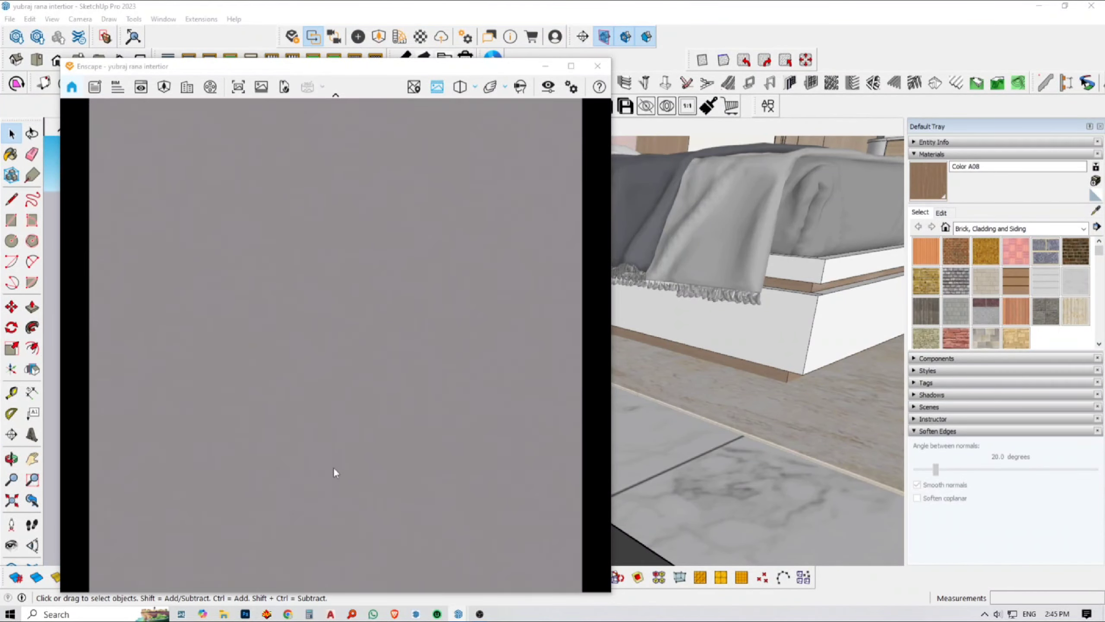
pyautogui.moveTo(333, 466)
pyautogui.mouseDown(button='middle')
pyautogui.moveTo(369, 461)
pyautogui.moveTo(344, 468)
pyautogui.mouseUp(button='middle')
pyautogui.moveTo(365, 489); pyautogui.dragTo(371, 451, button='middle')
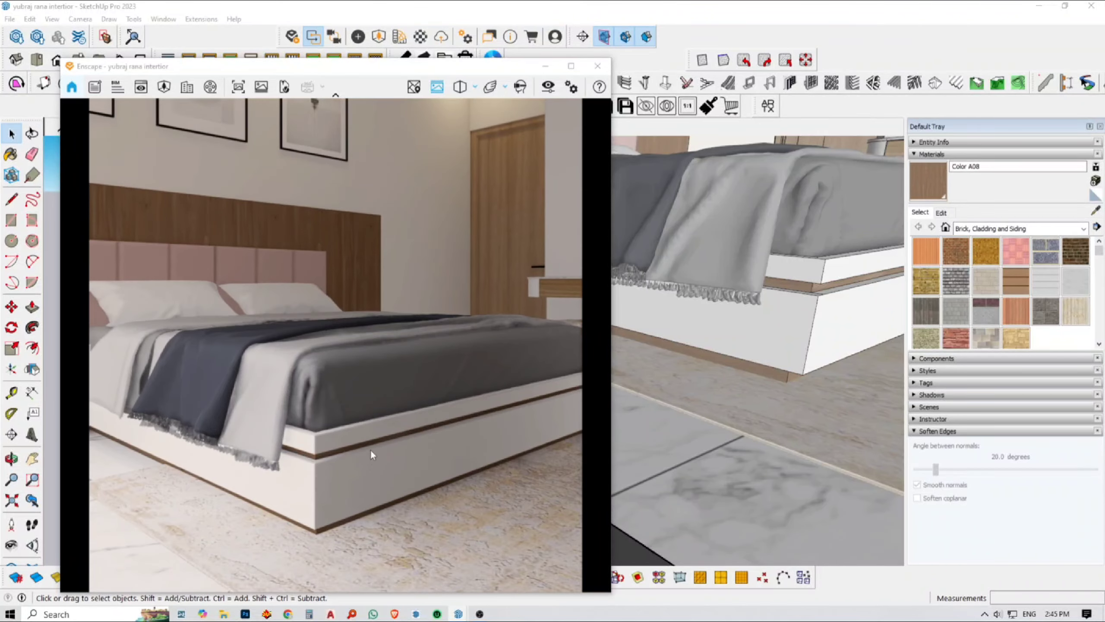
pyautogui.scroll(-5, 767, 422)
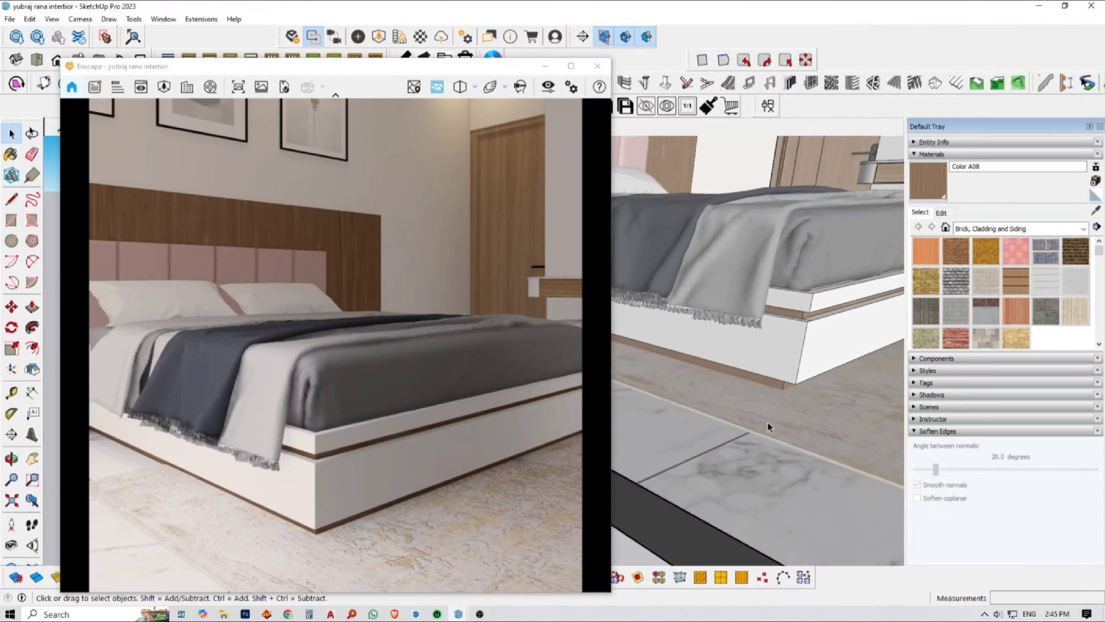
pyautogui.moveTo(770, 357)
pyautogui.mouseDown(button='middle')
pyautogui.moveTo(789, 426)
pyautogui.moveTo(941, 482)
pyautogui.moveTo(777, 354)
pyautogui.moveTo(783, 342)
pyautogui.mouseUp(button='middle')
pyautogui.press('b')
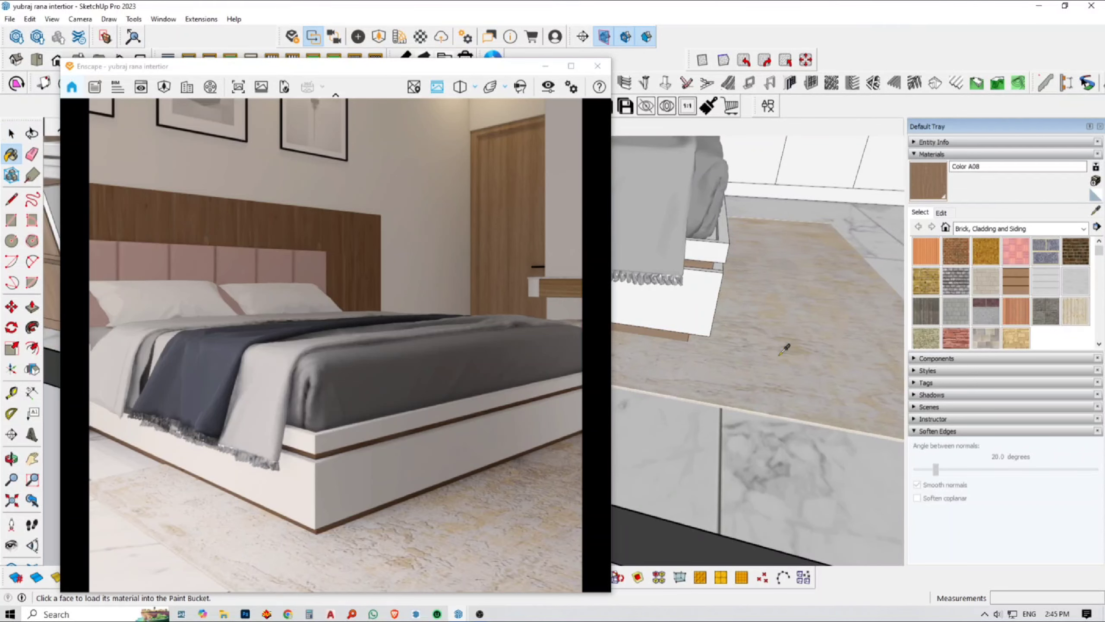
pyautogui.keyDown('alt'); pyautogui.click(783, 341); pyautogui.keyUp('alt')
pyautogui.click(421, 36)
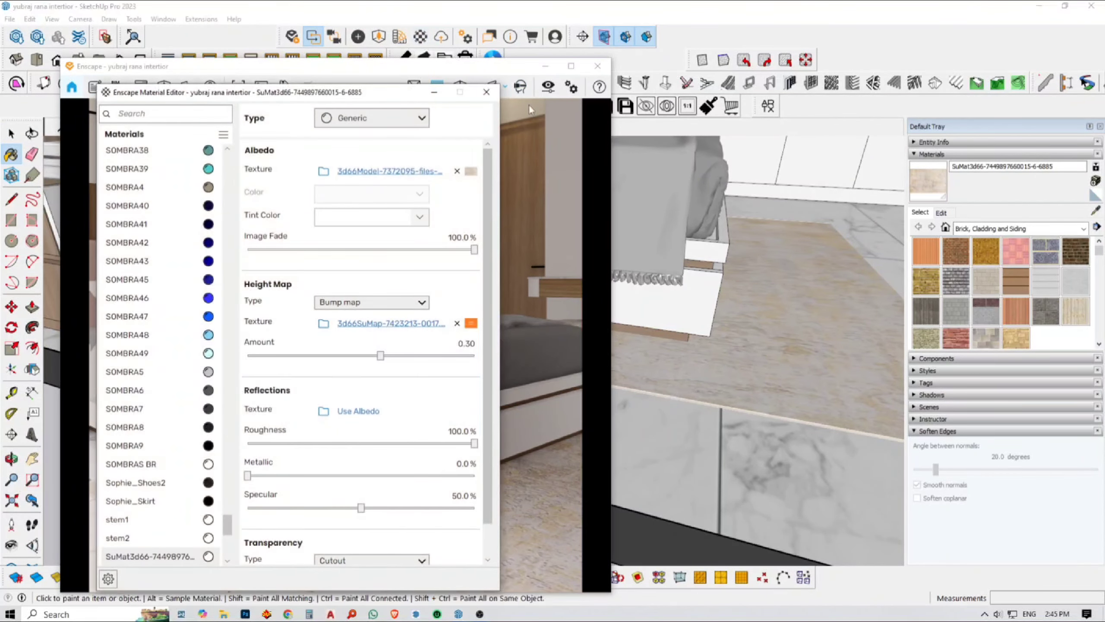
pyautogui.click(382, 122)
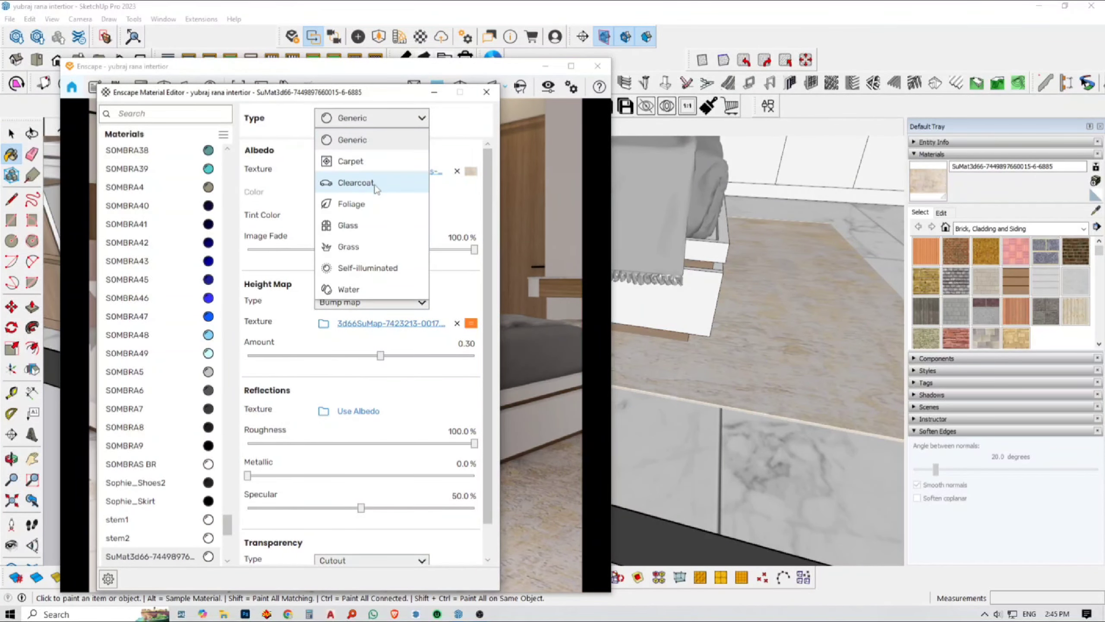
pyautogui.click(351, 161)
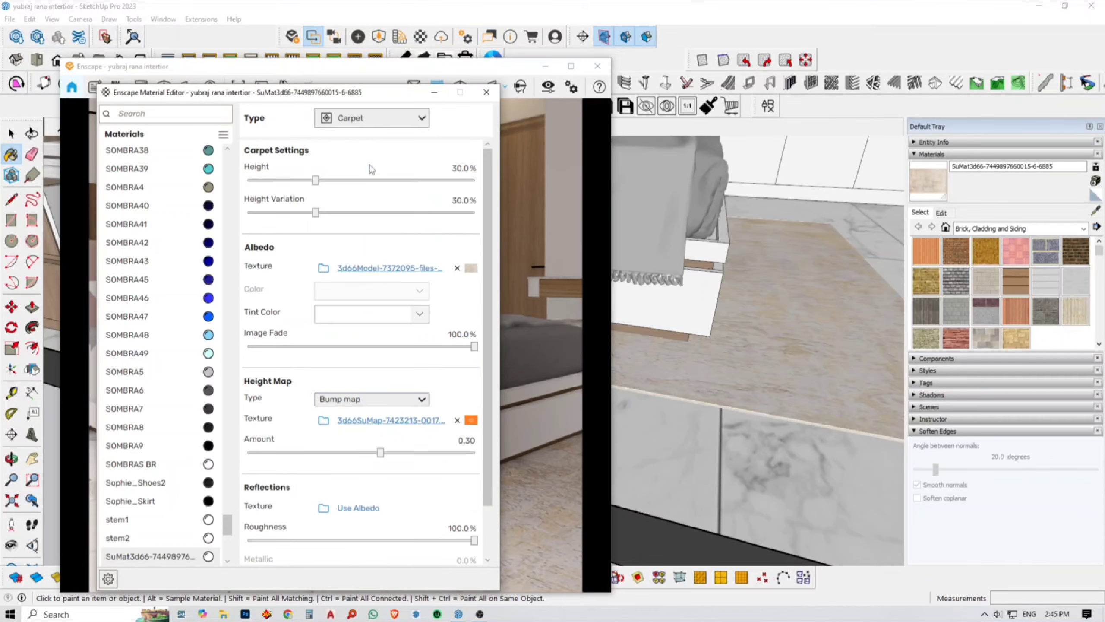
# Set the rug's carpet Height and Height Variation to 0.0% in the Enscape Material Editor and close the editor.
pyautogui.moveTo(358, 97); pyautogui.dragTo(738, 96)
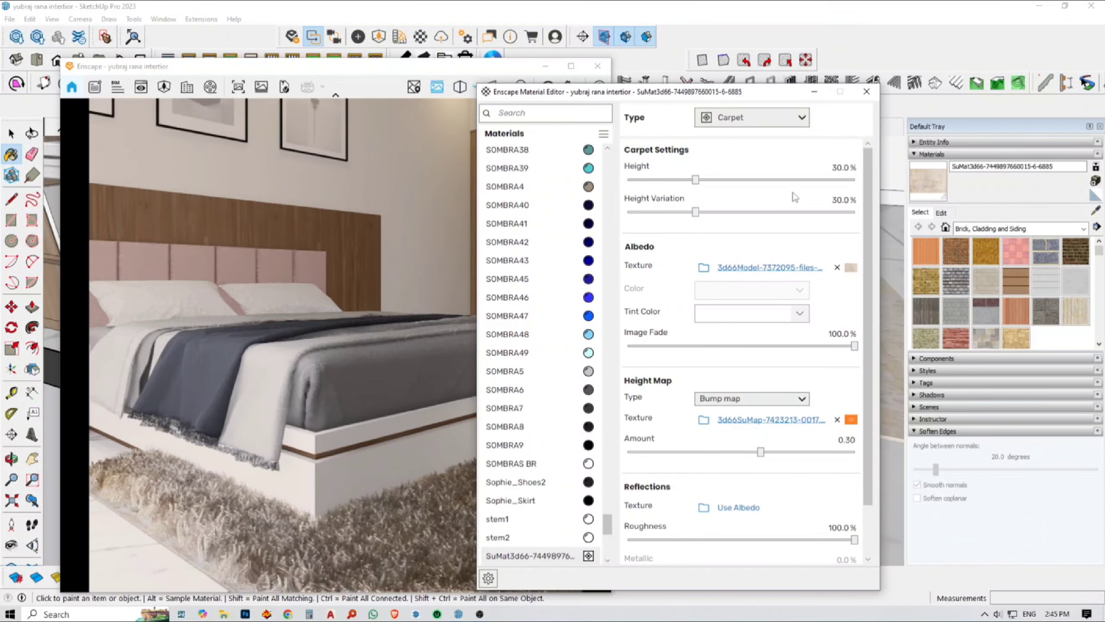
pyautogui.moveTo(695, 179); pyautogui.dragTo(627, 180)
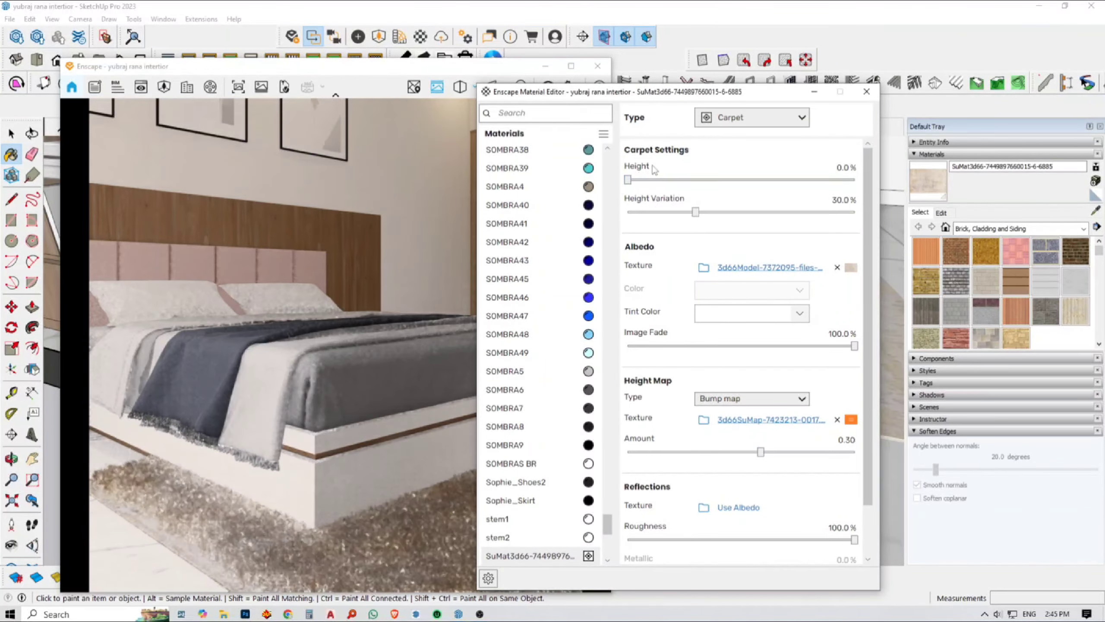
pyautogui.moveTo(695, 212); pyautogui.dragTo(627, 212)
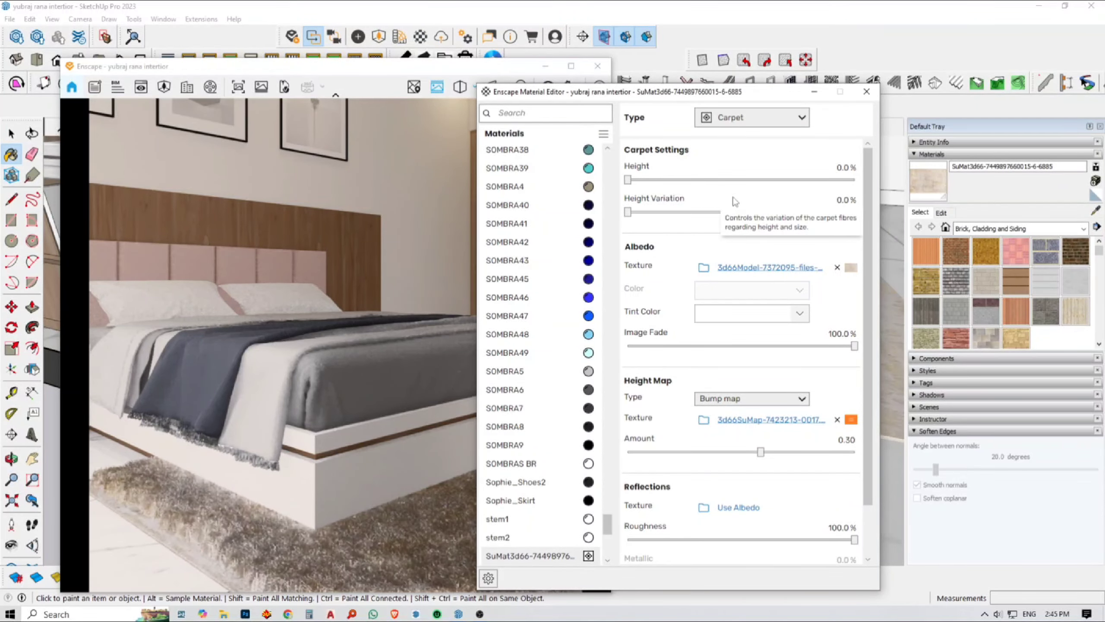
pyautogui.click(865, 93)
pyautogui.press('space')
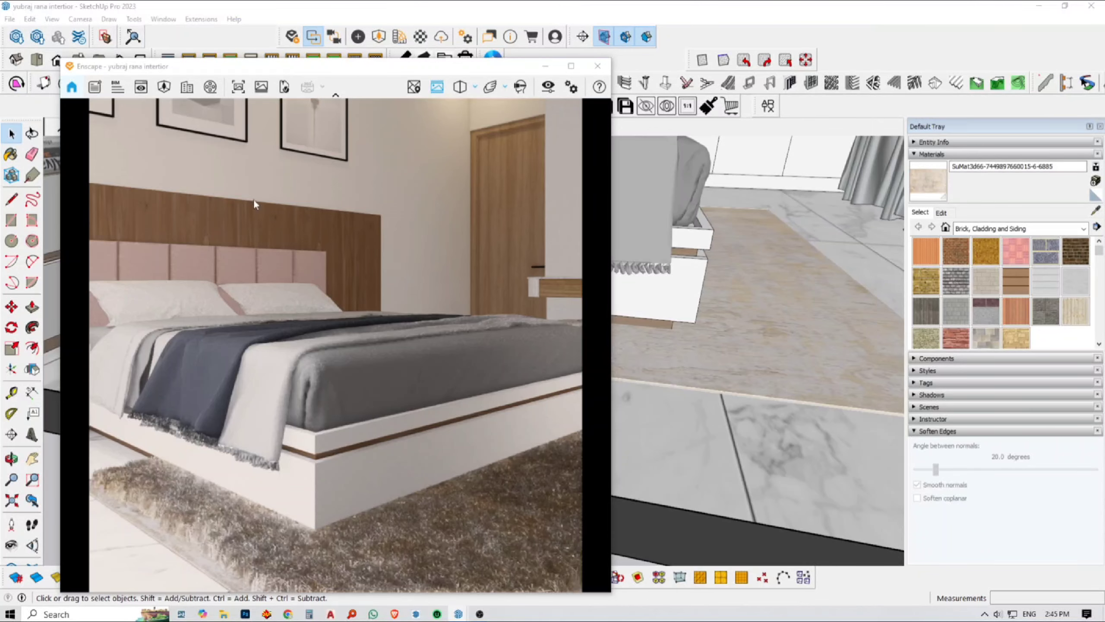
# Recall the saved view Enscape scene 2 in the Enscape render.
pyautogui.click(142, 88)
pyautogui.click(153, 242)
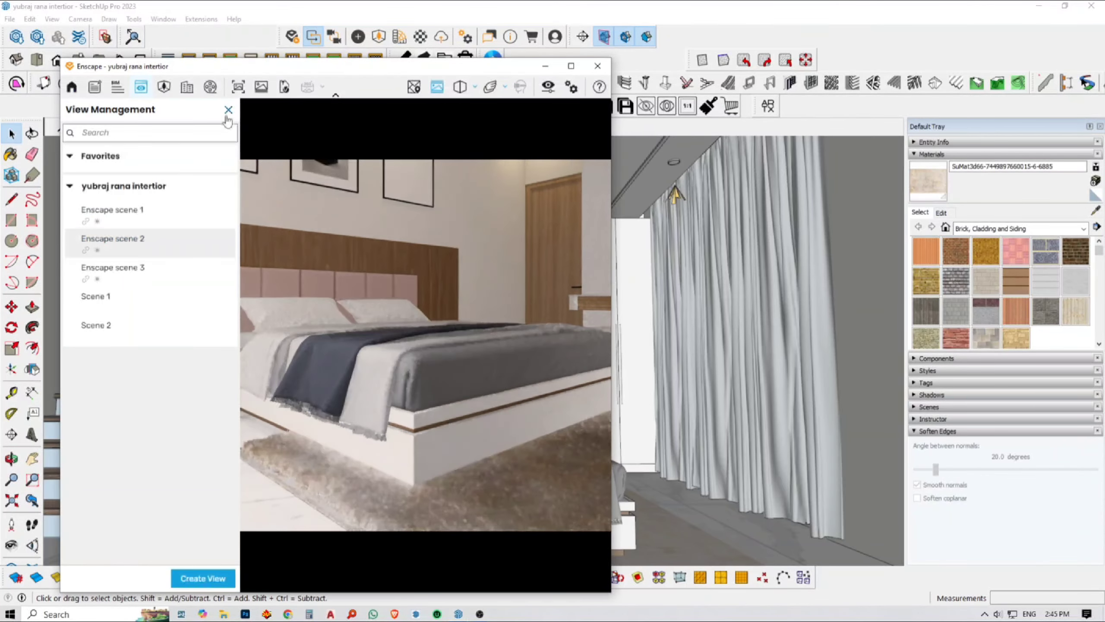
pyautogui.click(228, 110)
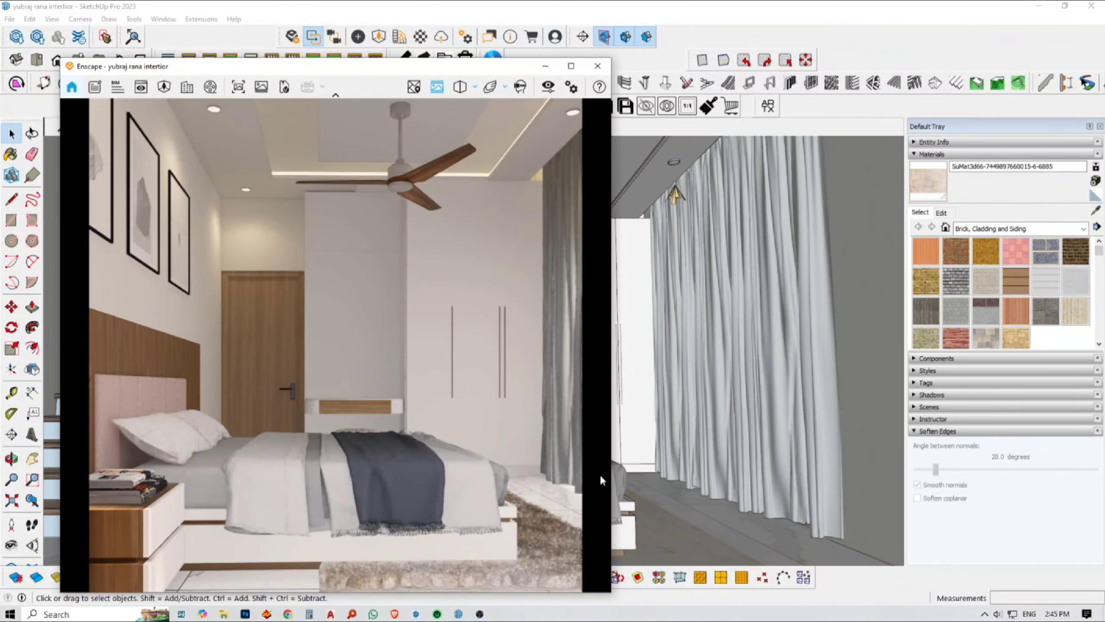
# Try an A4Design material preset on the rug beside the bed and undo it.
pyautogui.moveTo(418, 70); pyautogui.dragTo(322, 49)
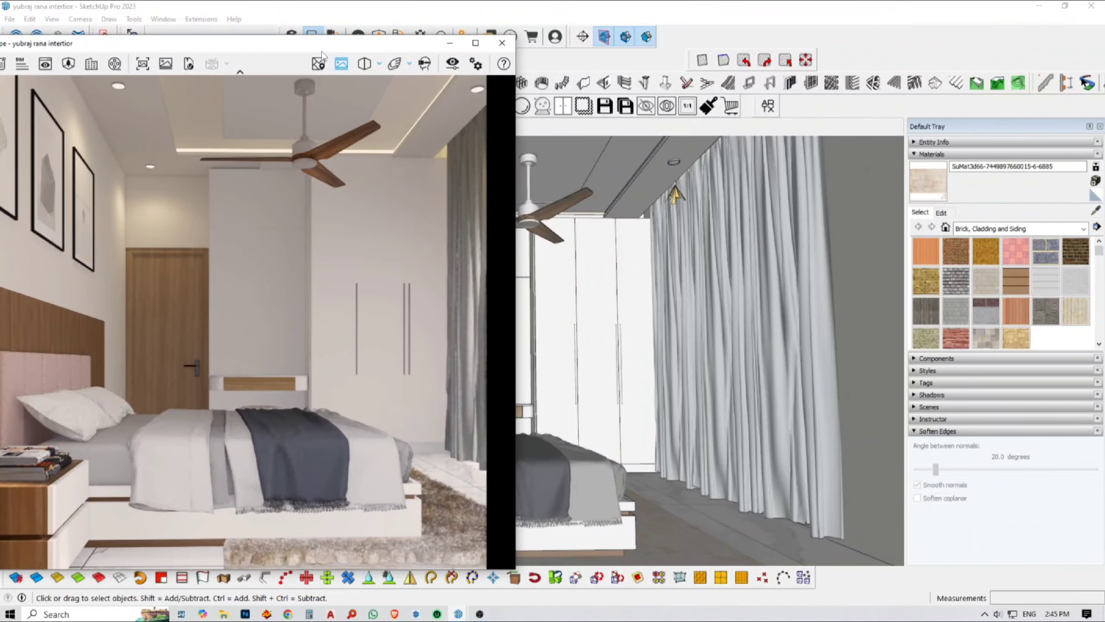
pyautogui.moveTo(609, 439)
pyautogui.keyDown('shift'); pyautogui.mouseDown(button='middle')
pyautogui.moveTo(624, 395)
pyautogui.moveTo(570, 526)
pyautogui.moveTo(652, 345)
pyautogui.moveTo(708, 414)
pyautogui.mouseUp(button='middle'); pyautogui.keyUp('shift')
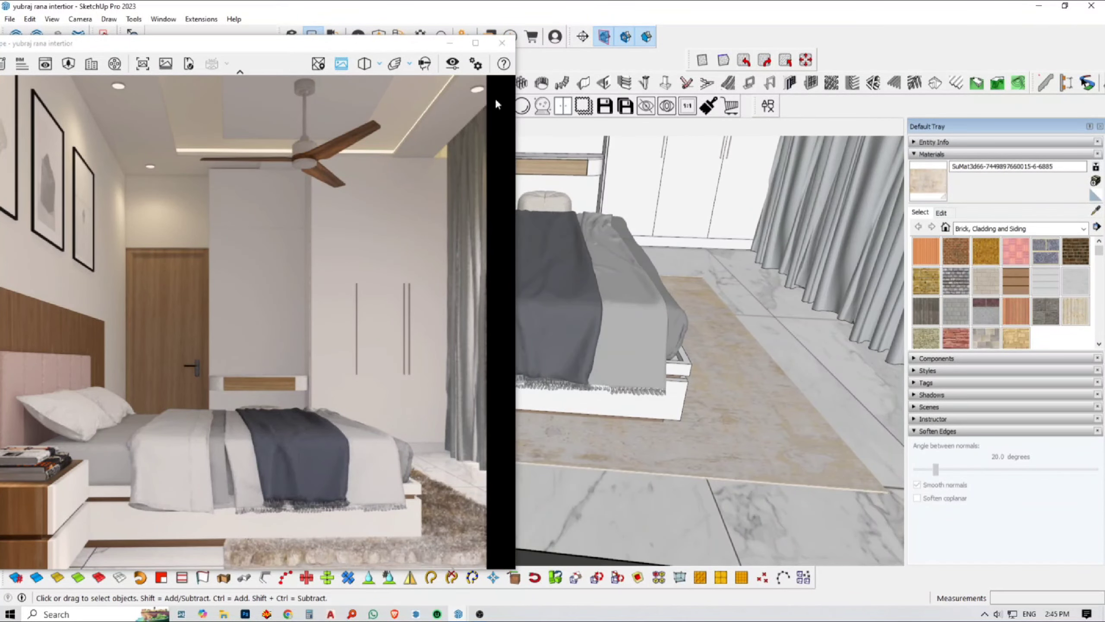
pyautogui.moveTo(366, 47); pyautogui.dragTo(339, 56)
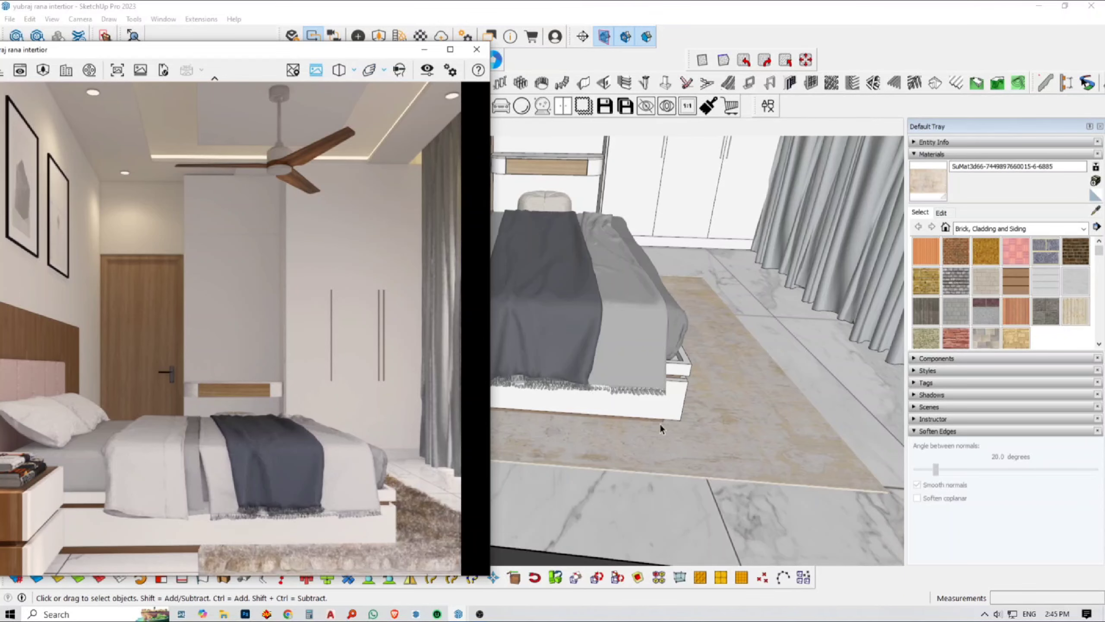
pyautogui.moveTo(661, 429)
pyautogui.mouseDown(button='middle')
pyautogui.moveTo(807, 471)
pyautogui.moveTo(643, 349)
pyautogui.mouseUp(button='middle')
pyautogui.moveTo(379, 55); pyautogui.dragTo(324, 191)
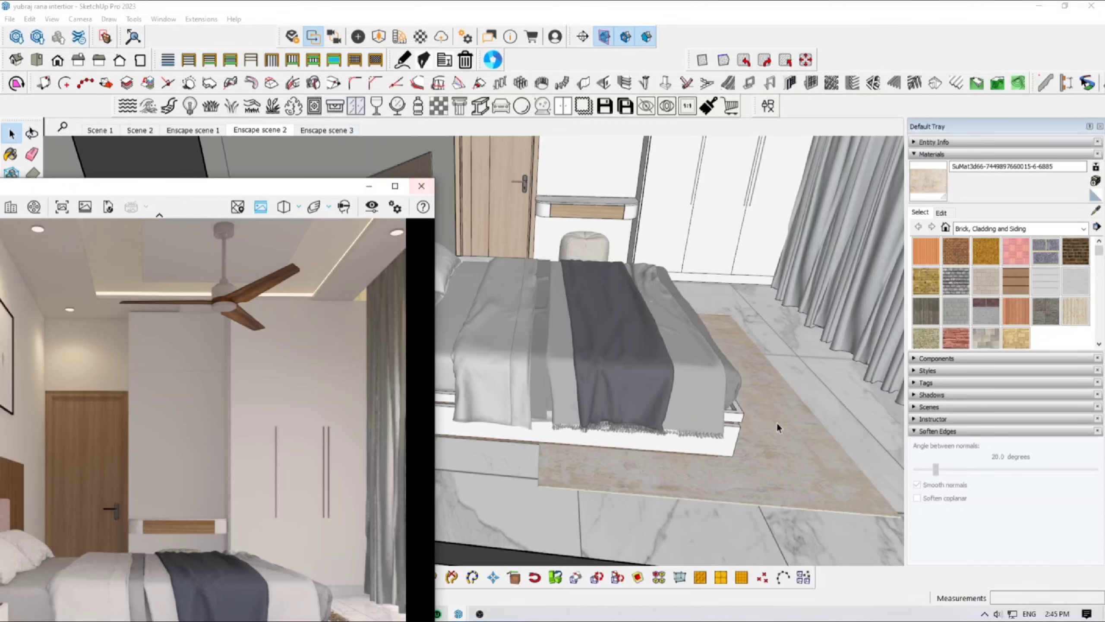
pyautogui.press('b')
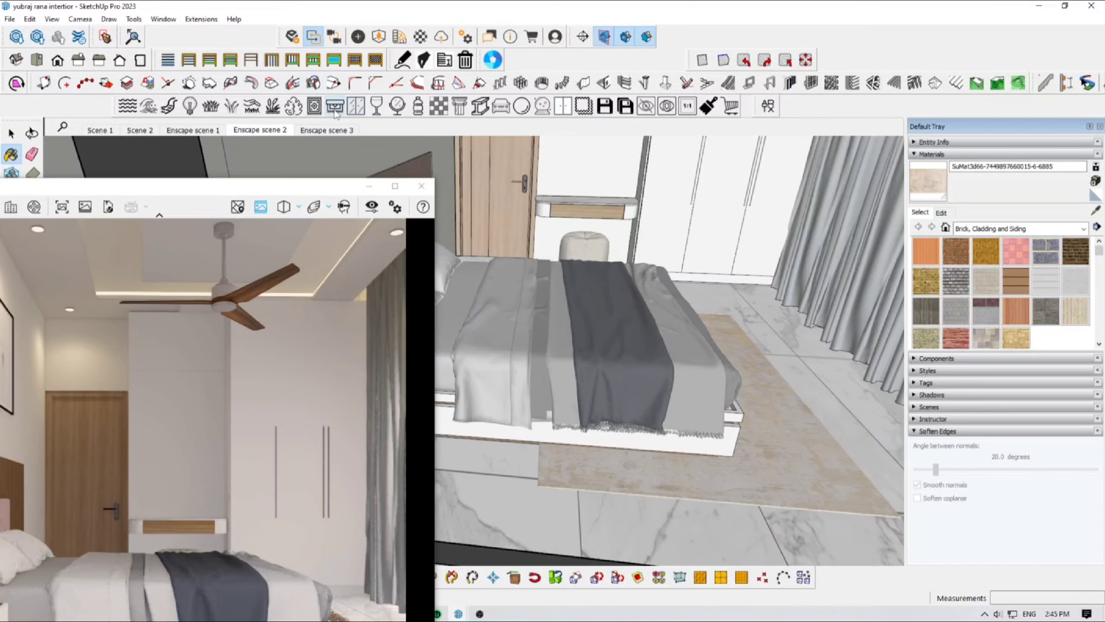
pyautogui.moveTo(297, 190); pyautogui.dragTo(296, 131)
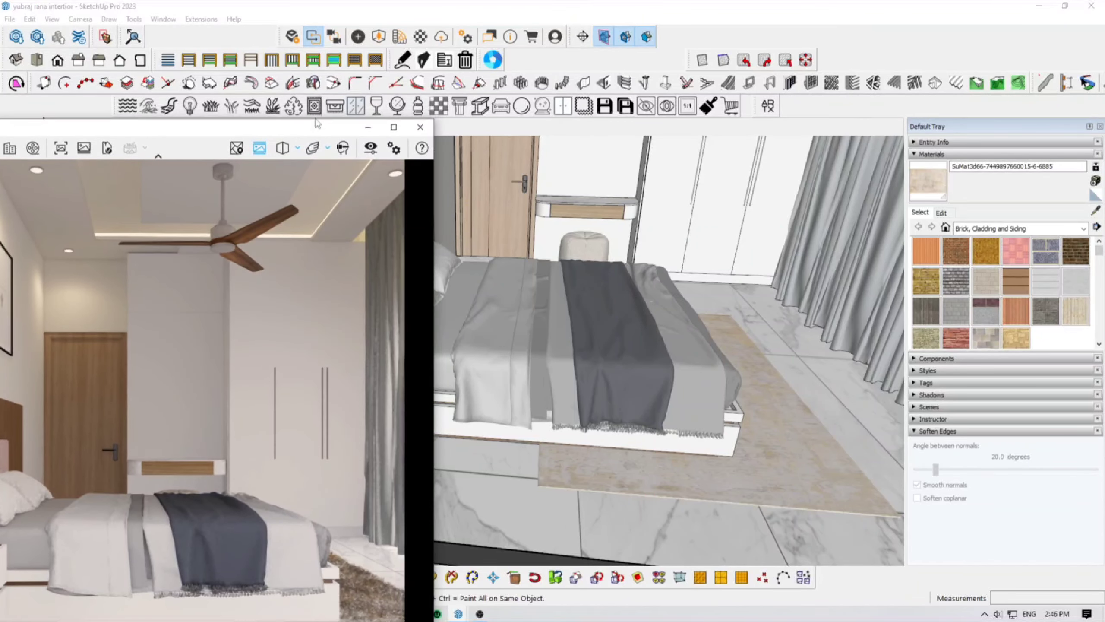
pyautogui.moveTo(624, 323); pyautogui.dragTo(632, 338, button='middle')
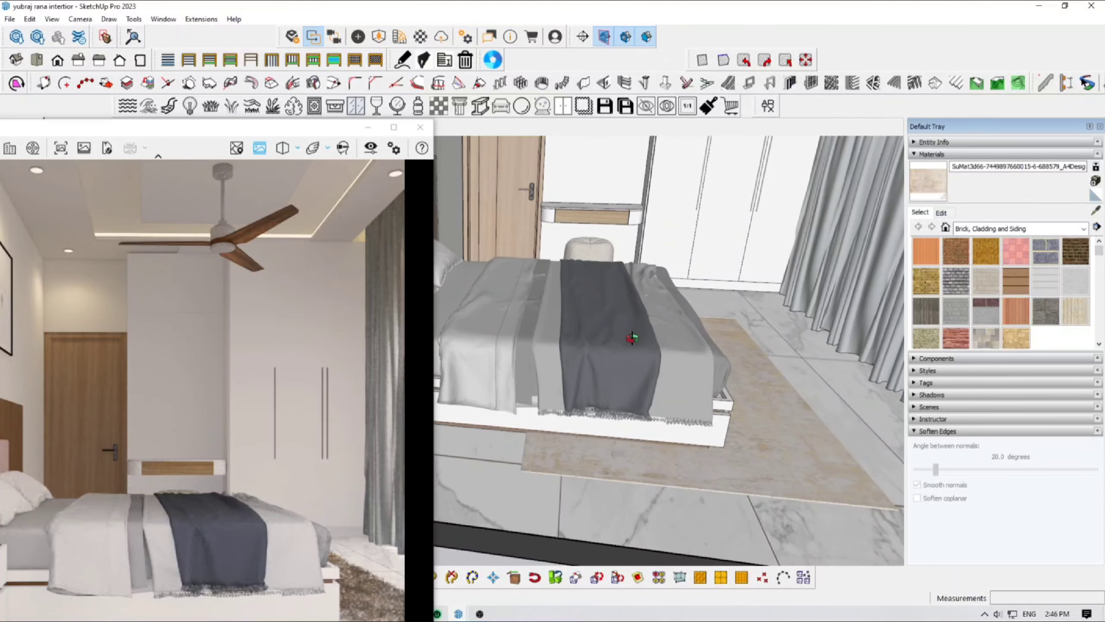
pyautogui.moveTo(372, 129); pyautogui.dragTo(470, 50)
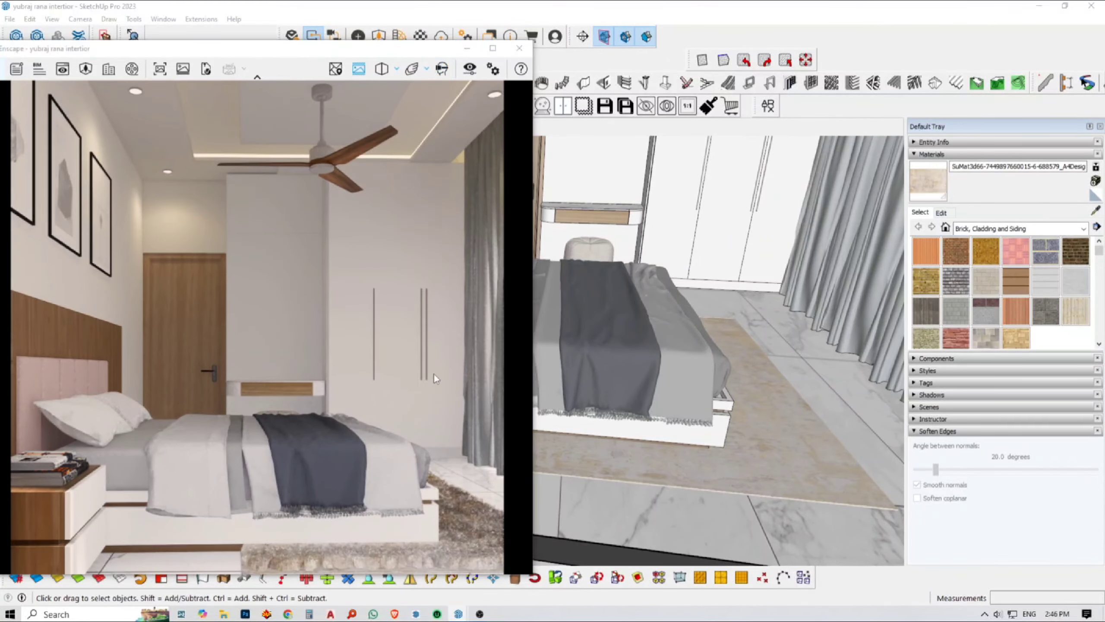
pyautogui.moveTo(433, 381); pyautogui.dragTo(370, 402, button='middle')
pyautogui.middleClick(670, 415)
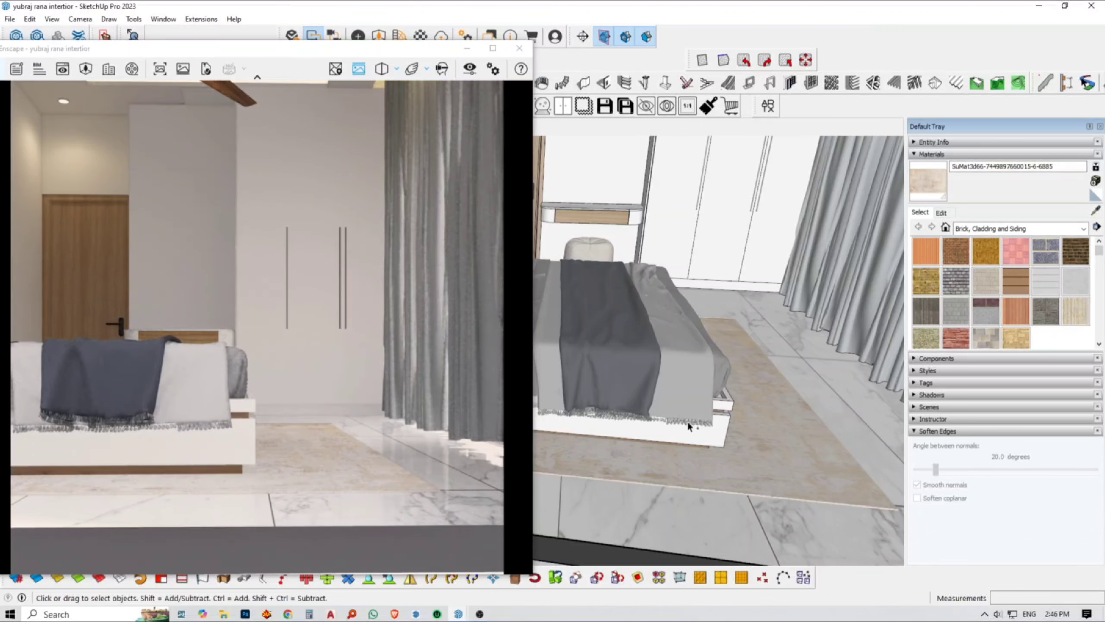
# Check the wardrobe doors in the Enscape render and sample the material they carry in the model.
pyautogui.moveTo(687, 406); pyautogui.dragTo(667, 391, button='middle')
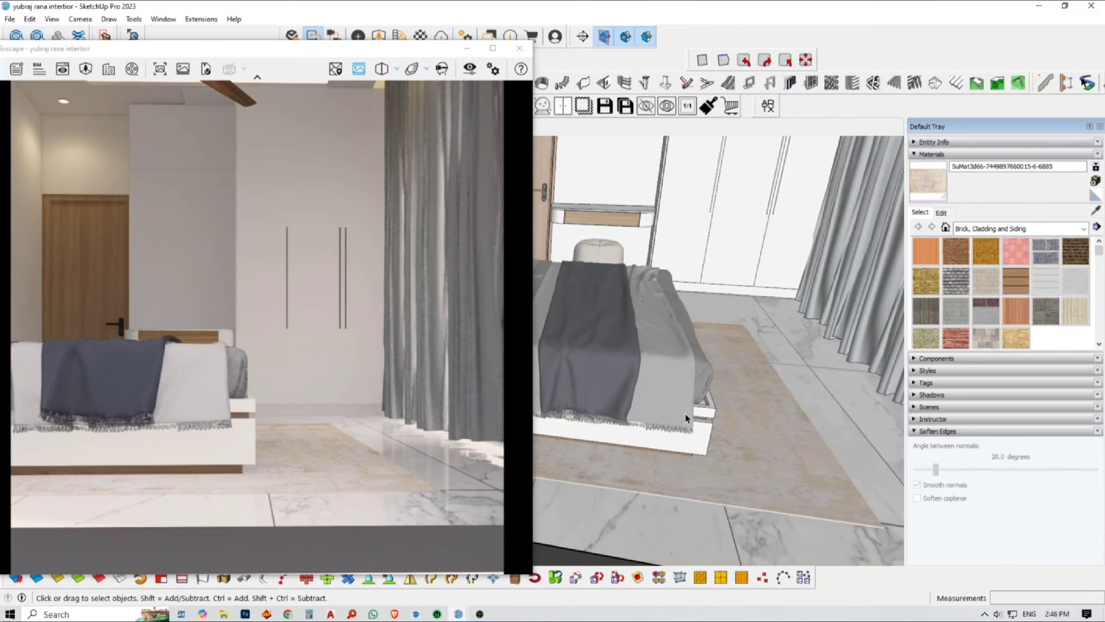
pyautogui.scroll(-5, 684, 413)
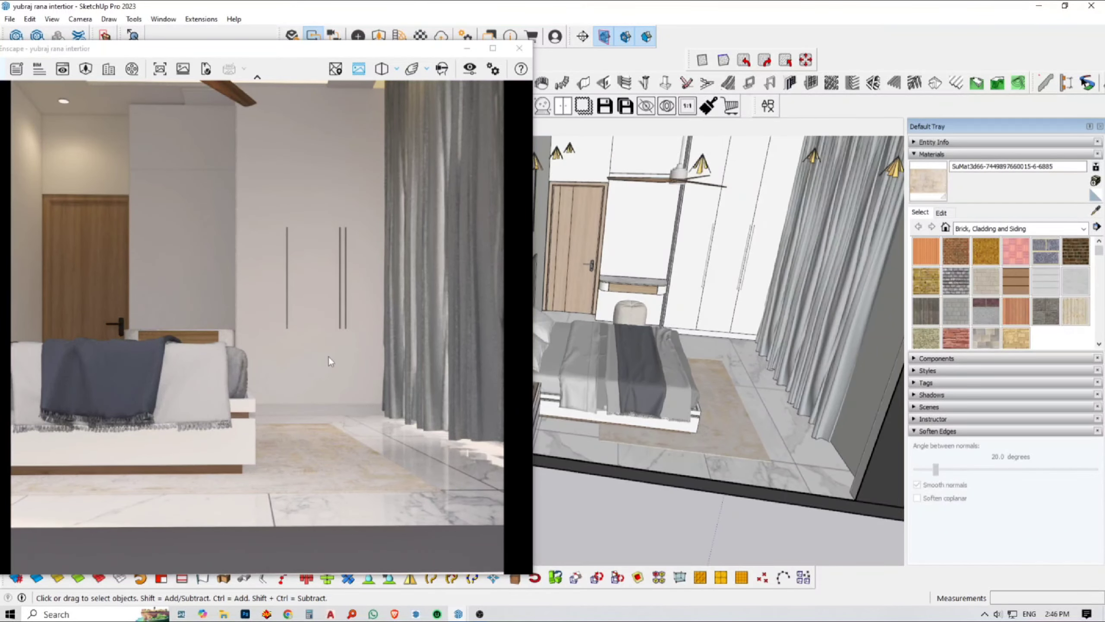
pyautogui.moveTo(328, 356)
pyautogui.mouseDown(button='middle')
pyautogui.moveTo(337, 383)
pyautogui.moveTo(374, 411)
pyautogui.moveTo(359, 377)
pyautogui.moveTo(313, 333)
pyautogui.mouseUp(button='middle')
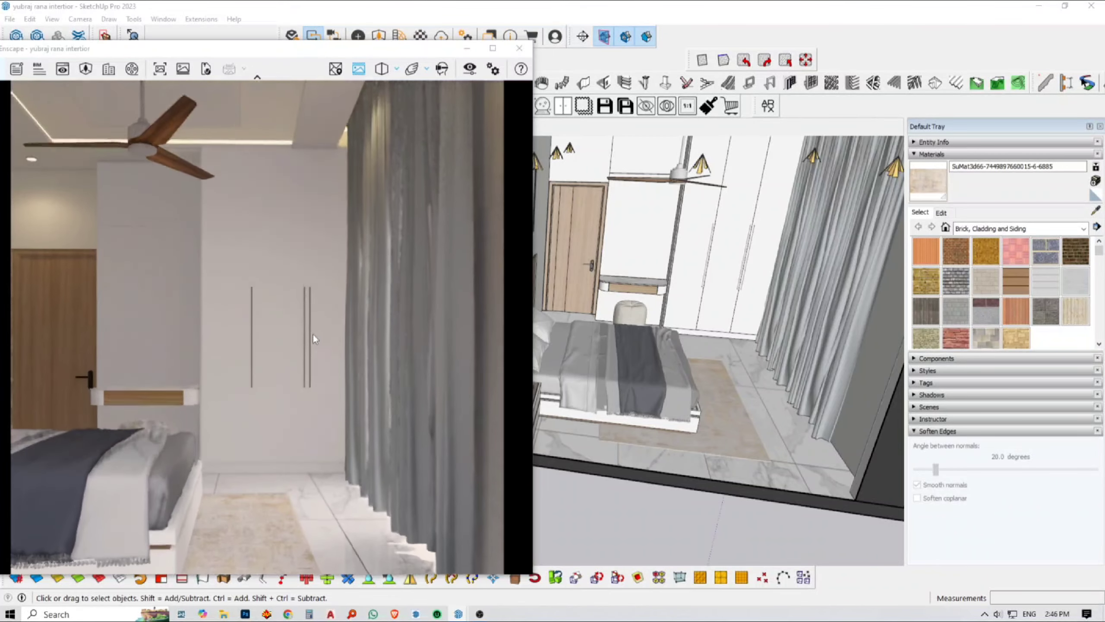
pyautogui.scroll(5, 310, 338)
pyautogui.press('b')
pyautogui.keyDown('alt'); pyautogui.click(730, 241); pyautogui.keyUp('alt')
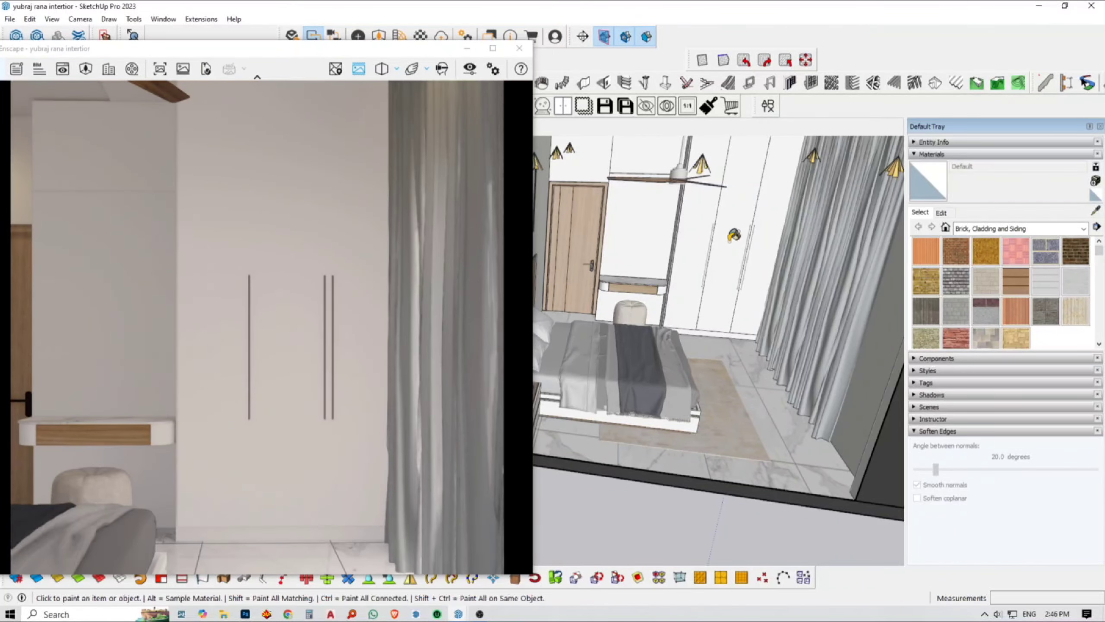
# Open the nested wardrobe group and paint the door face nearest the curtain with wht glossy, sampled from the bed base.
pyautogui.moveTo(729, 266)
pyautogui.mouseDown(button='middle')
pyautogui.moveTo(718, 291)
pyautogui.moveTo(737, 320)
pyautogui.mouseUp(button='middle')
pyautogui.press('space')
pyautogui.click(738, 320)
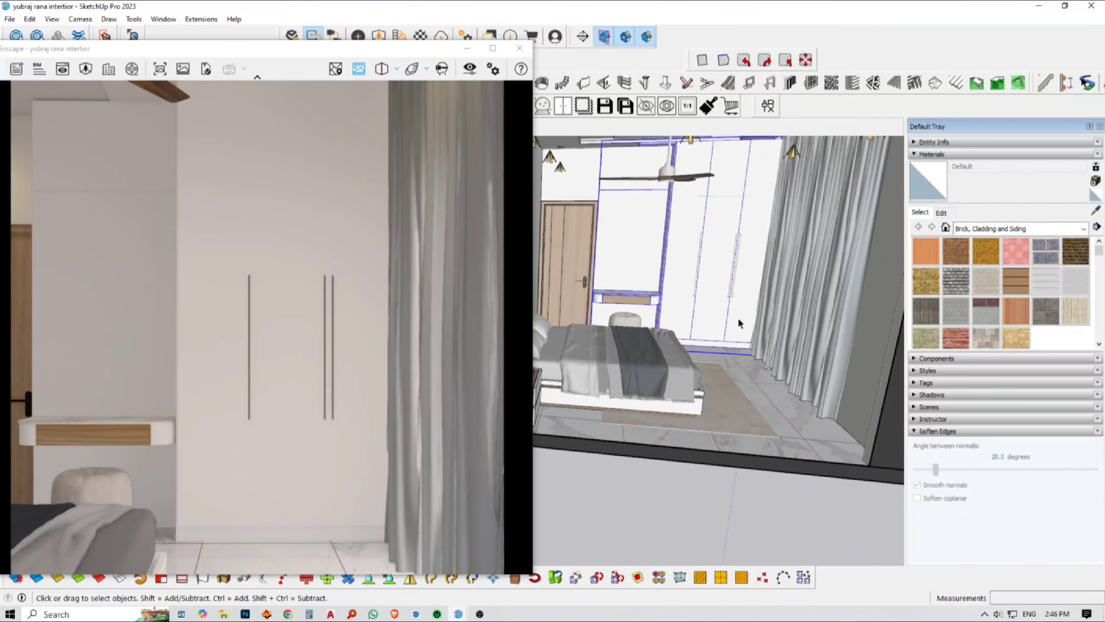
pyautogui.doubleClick(739, 319)
pyautogui.doubleClick(739, 320)
pyautogui.doubleClick(739, 319)
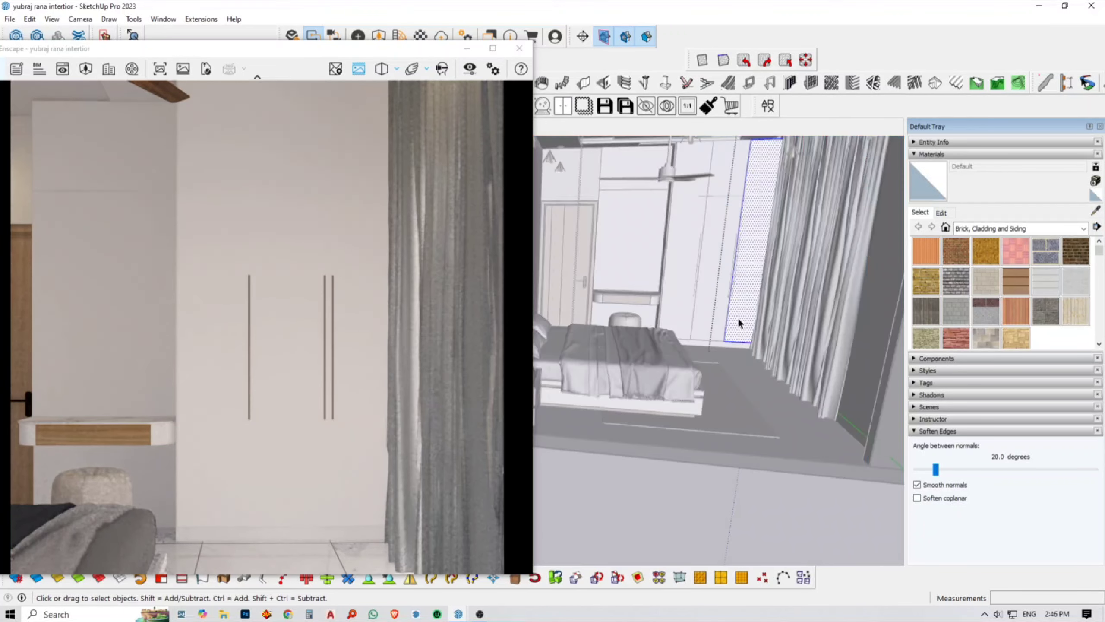
pyautogui.press('b')
pyautogui.keyDown('alt'); pyautogui.click(666, 395); pyautogui.keyUp('alt')
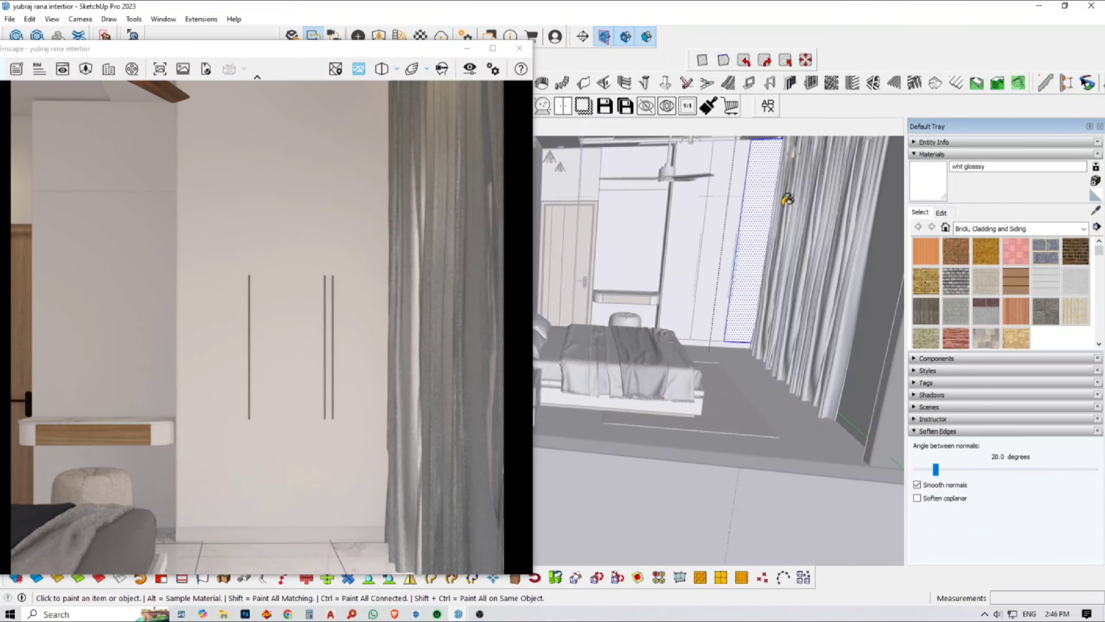
pyautogui.scroll(2, 787, 200)
pyautogui.click(750, 228)
pyautogui.press('space')
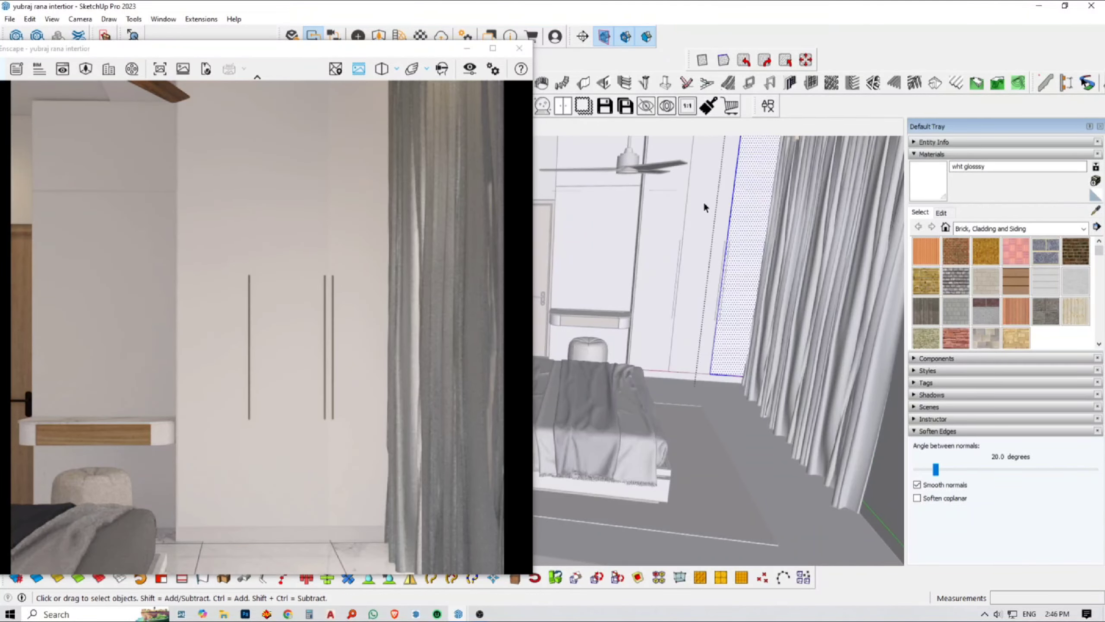
# Paint the front faces of the wardrobe's middle door and the door beside the dressing table with wht glossy.
pyautogui.doubleClick(702, 201)
pyautogui.doubleClick(703, 201)
pyautogui.press('b')
pyautogui.press('space')
pyautogui.doubleClick(671, 212)
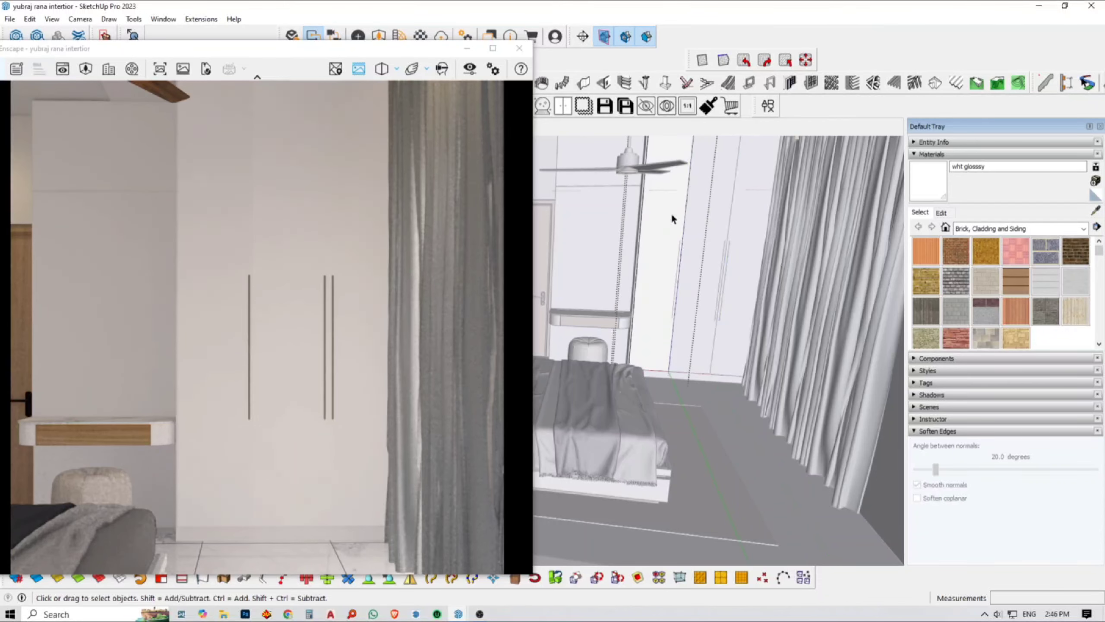
pyautogui.press('b')
pyautogui.press('space')
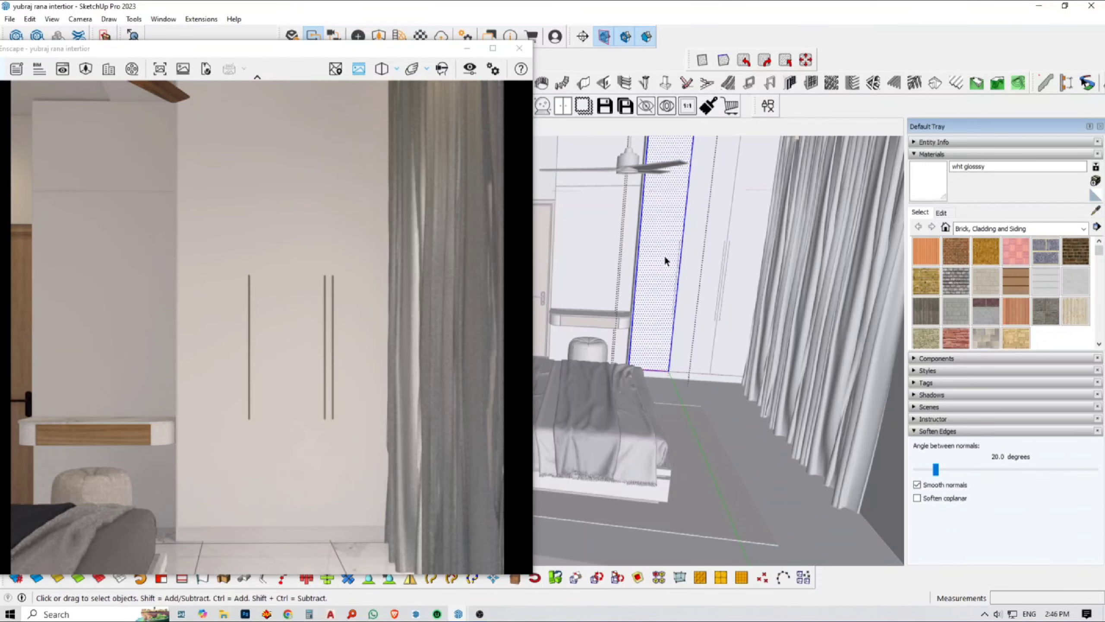
# Sample the wardrobe handles' material, set its saturation to 0 and lightness to 39, and apply the A4Design Metal preset.
pyautogui.scroll(10, 664, 255)
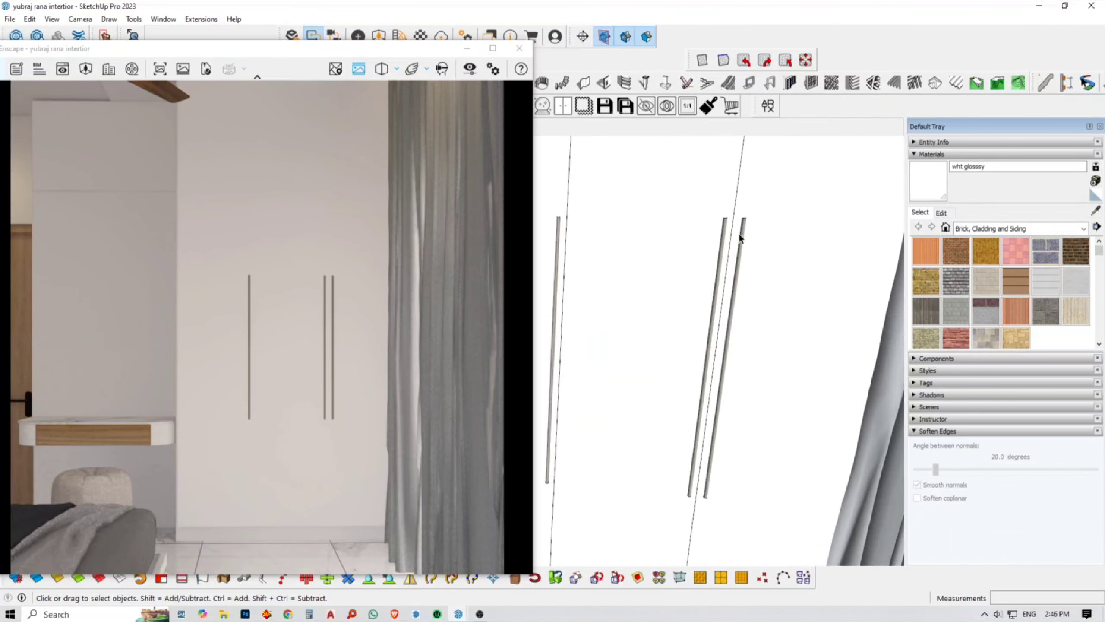
pyautogui.scroll(2, 743, 239)
pyautogui.press('b')
pyautogui.keyDown('alt'); pyautogui.click(745, 216); pyautogui.keyUp('alt')
pyautogui.click(941, 212)
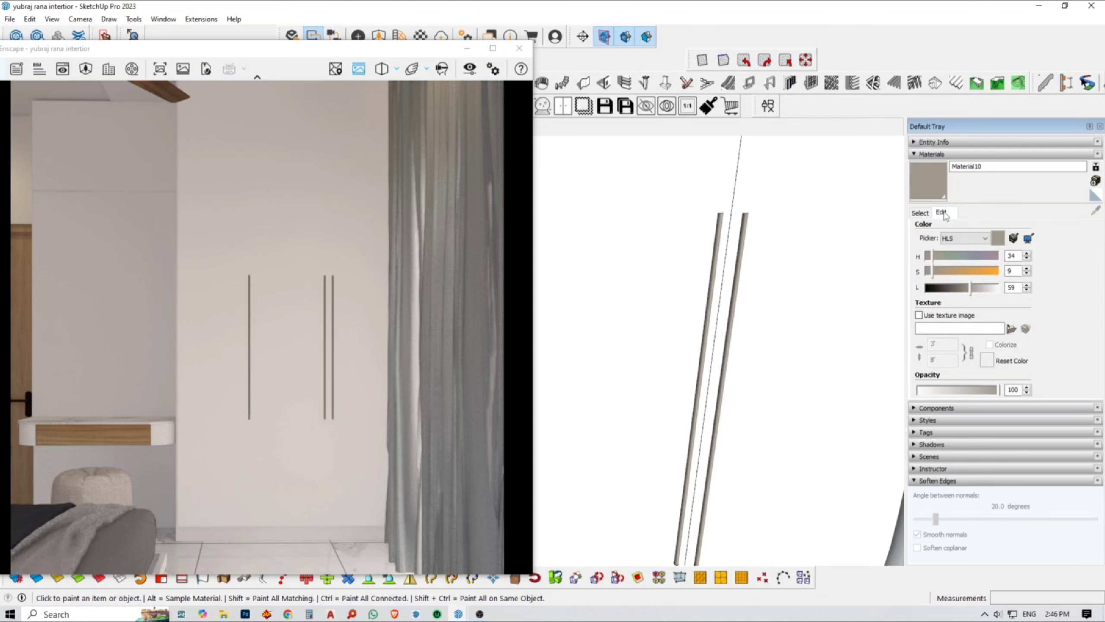
pyautogui.moveTo(935, 274)
pyautogui.mouseDown()
pyautogui.moveTo(909, 270)
pyautogui.moveTo(951, 289)
pyautogui.mouseUp()
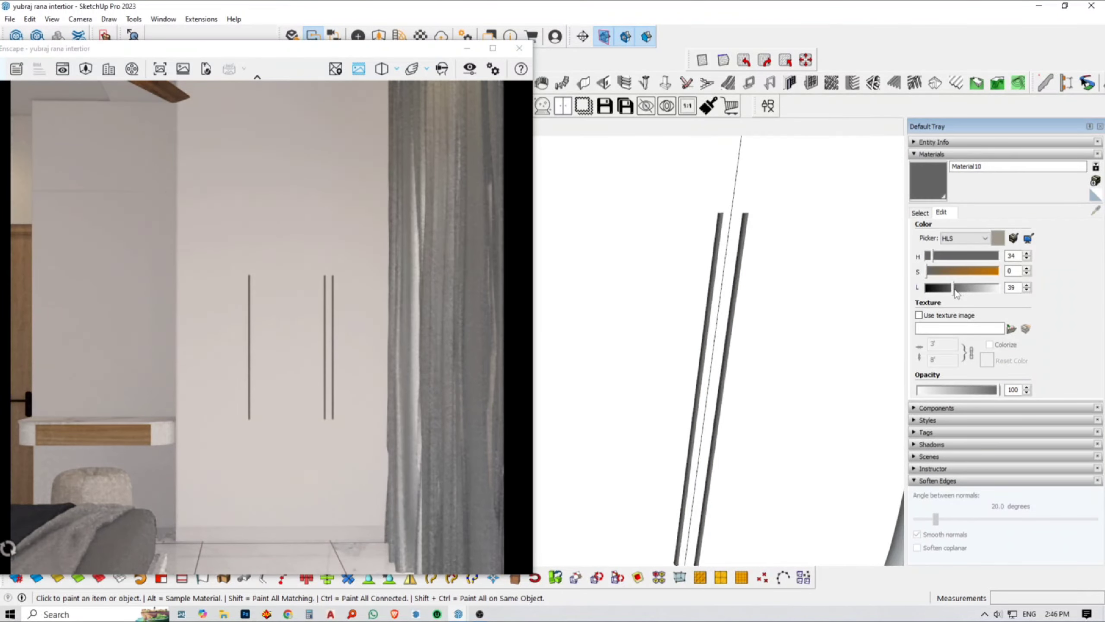
pyautogui.click(920, 212)
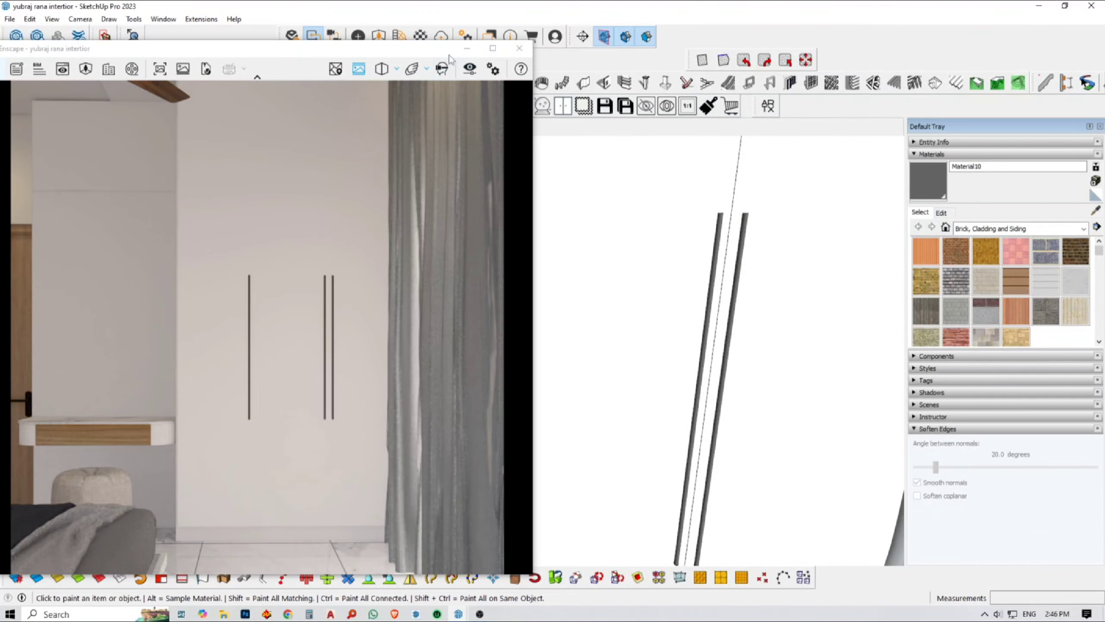
pyautogui.moveTo(448, 55); pyautogui.dragTo(421, 132)
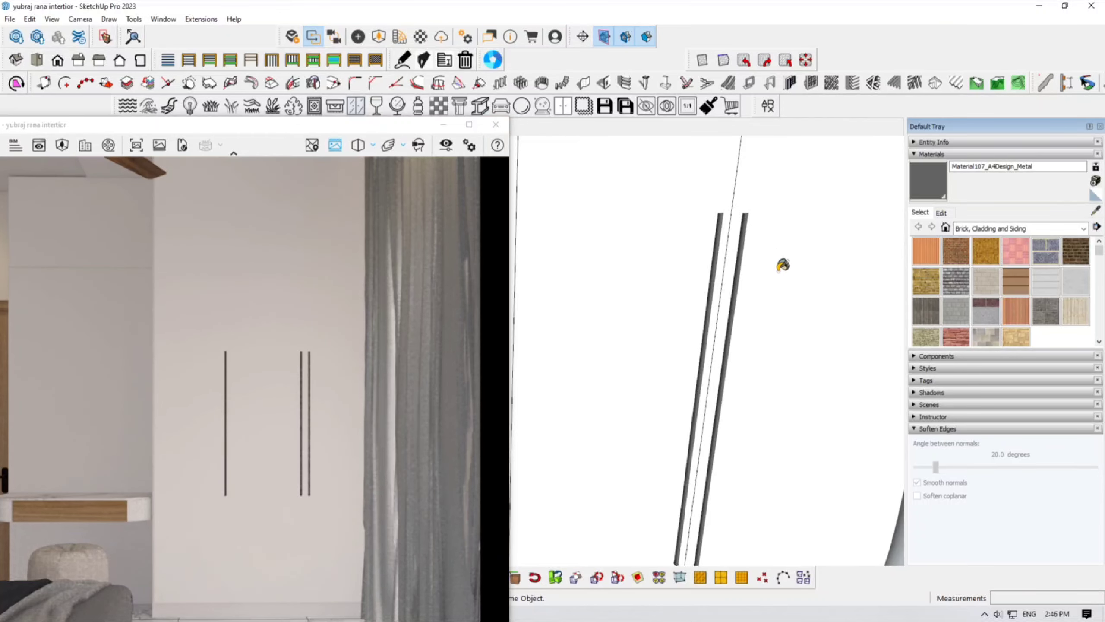
# Sample the Color A08 wood from the bedside table at the near side of the bed.
pyautogui.scroll(-3, 778, 275)
pyautogui.moveTo(772, 292)
pyautogui.keyDown('shift'); pyautogui.mouseDown(button='middle')
pyautogui.moveTo(661, 375)
pyautogui.moveTo(752, 375)
pyautogui.moveTo(658, 383)
pyautogui.mouseUp(button='middle'); pyautogui.keyUp('shift')
pyautogui.scroll(3, 653, 375)
pyautogui.scroll(-3, 626, 363)
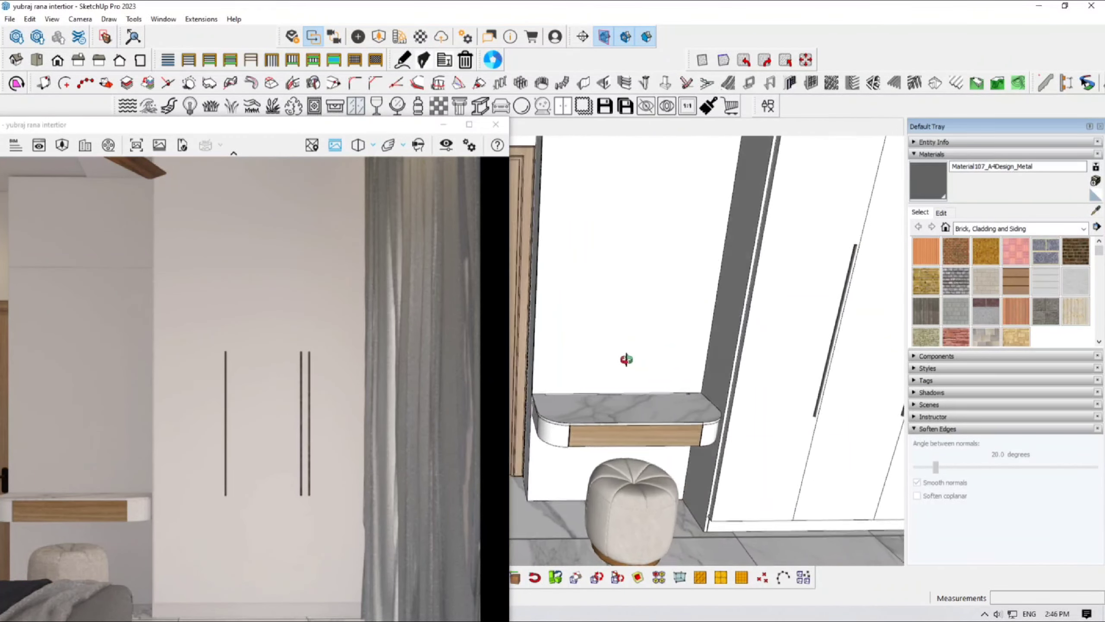
pyautogui.scroll(3, 623, 305)
pyautogui.moveTo(625, 305)
pyautogui.mouseDown(button='middle')
pyautogui.moveTo(600, 291)
pyautogui.moveTo(654, 336)
pyautogui.moveTo(669, 382)
pyautogui.moveTo(651, 448)
pyautogui.mouseUp(button='middle')
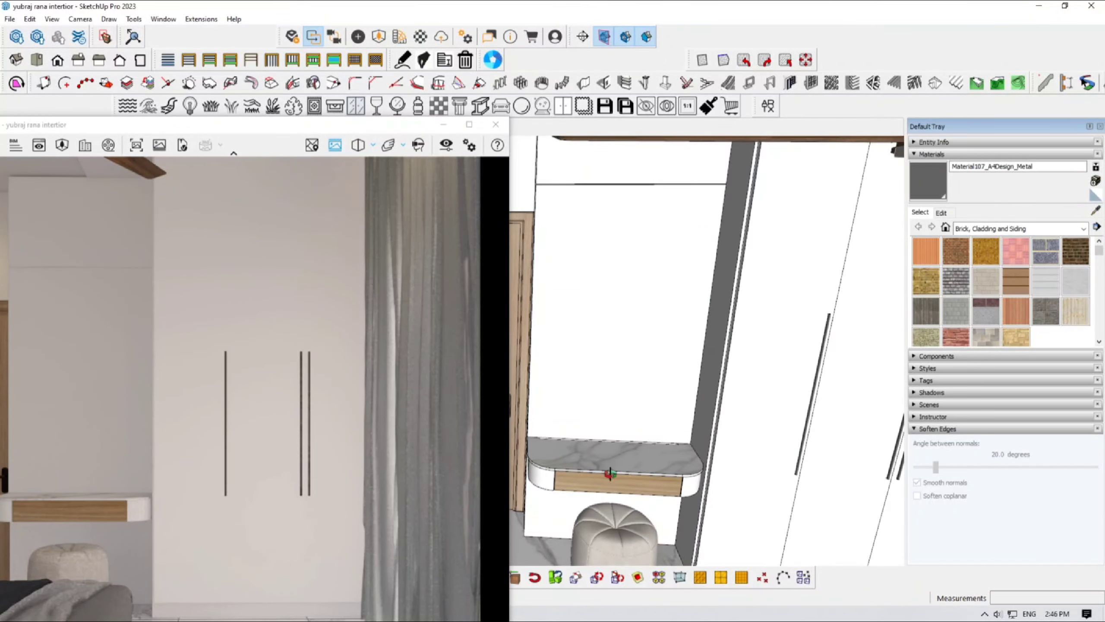
pyautogui.scroll(-5, 596, 380)
pyautogui.scroll(4, 542, 486)
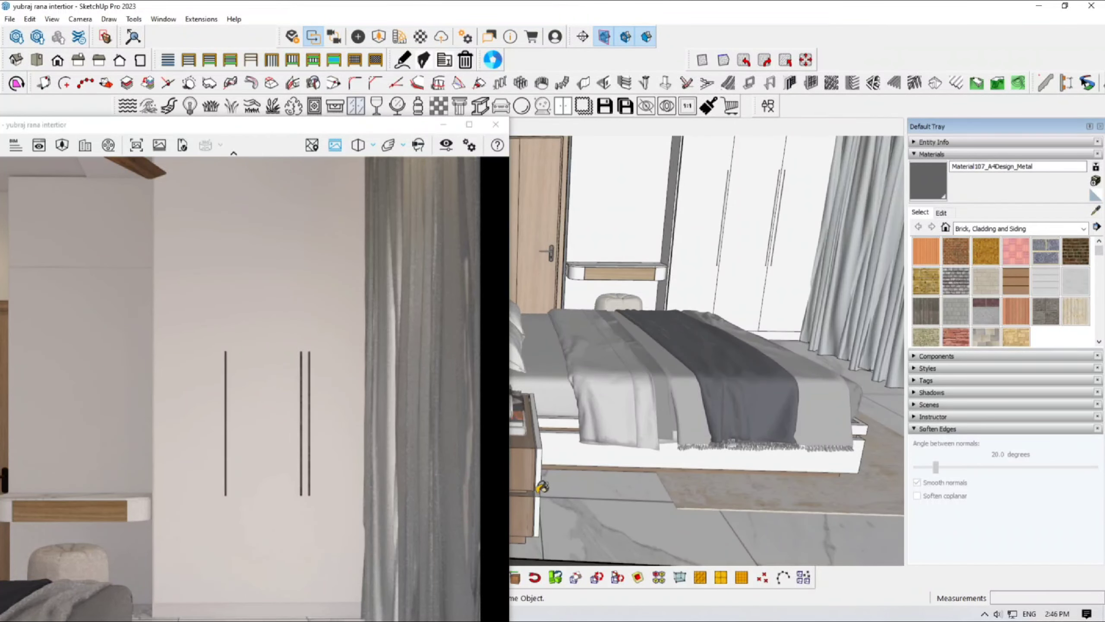
pyautogui.keyDown('alt'); pyautogui.click(520, 466); pyautogui.keyUp('alt')
# Open the nested dressing table group, paint the drawer front with Color A08 wood and rotate its grain.
pyautogui.scroll(5, 620, 287)
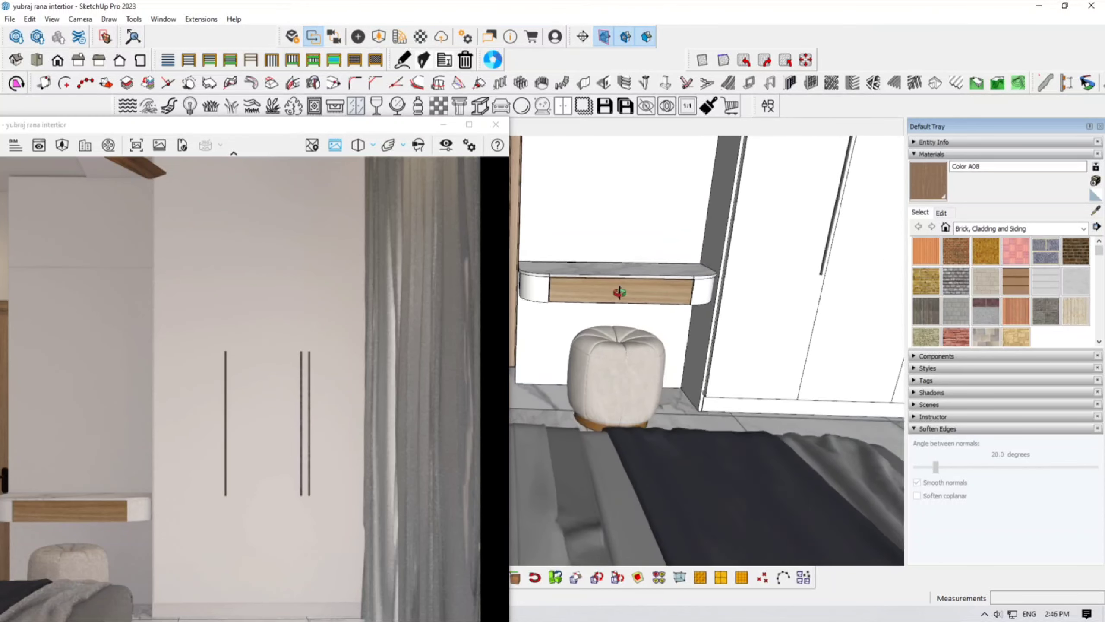
pyautogui.doubleClick(620, 294)
pyautogui.doubleClick(620, 293)
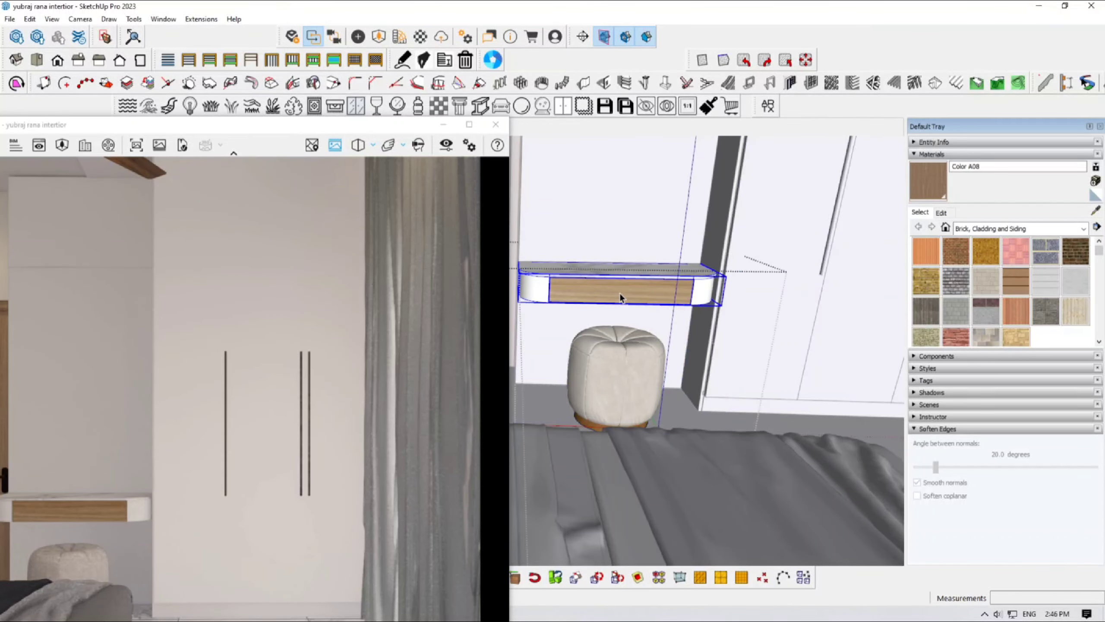
pyautogui.doubleClick(620, 293)
pyautogui.doubleClick(620, 293)
pyautogui.click(609, 288)
pyautogui.press('b')
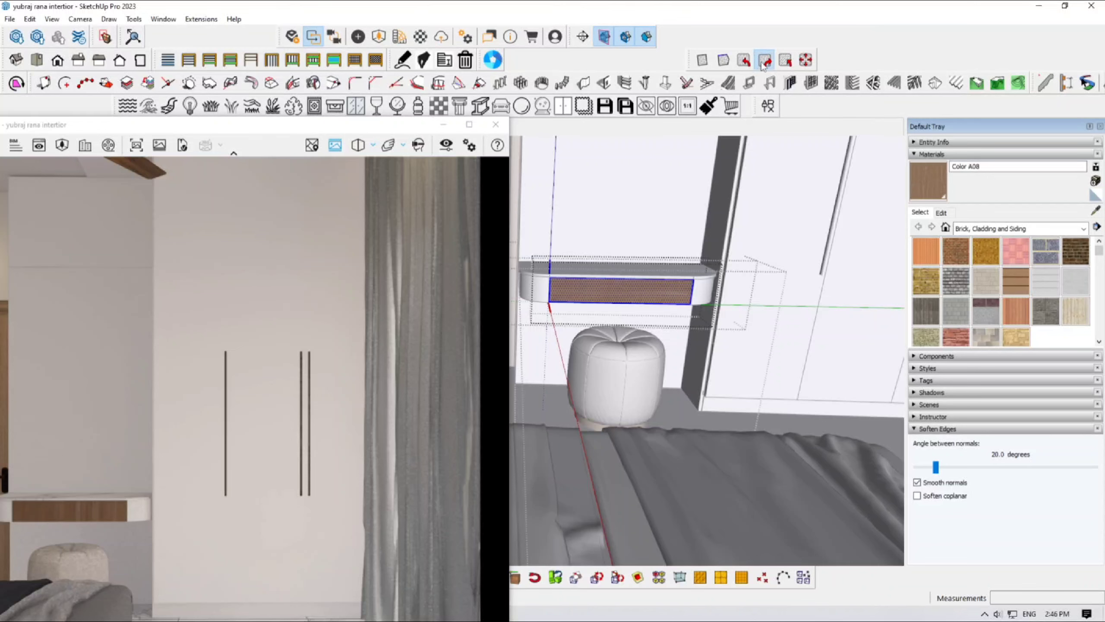
pyautogui.click(672, 331)
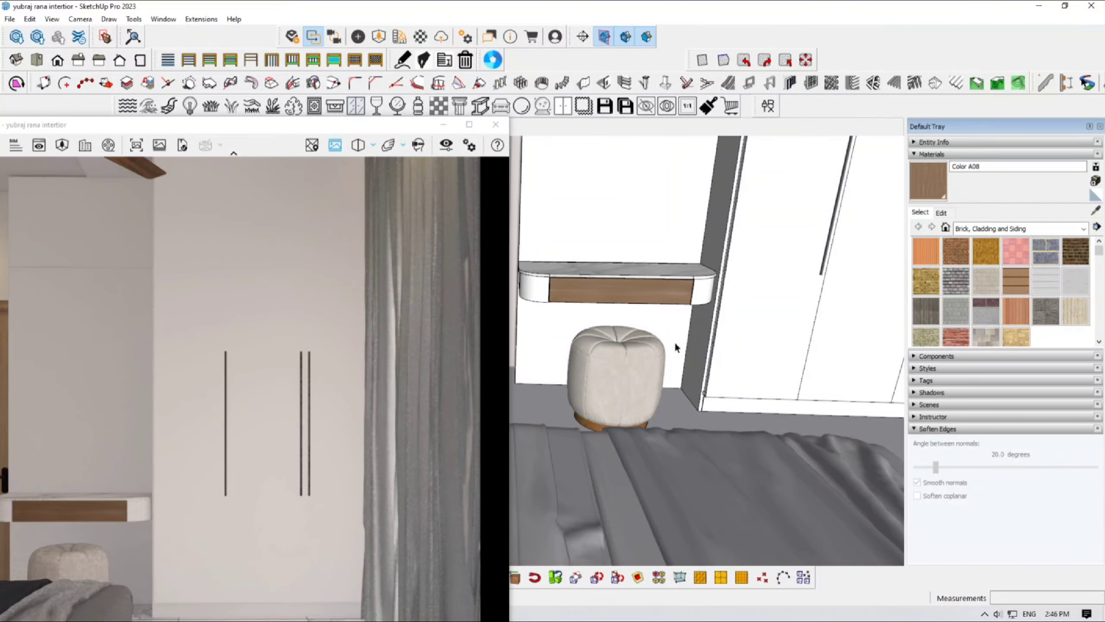
pyautogui.click(675, 343)
# Sample the tecido_malibu fabric from the stool and set its lightness to 83.
pyautogui.moveTo(649, 370); pyautogui.dragTo(631, 389, button='middle')
pyautogui.press('b')
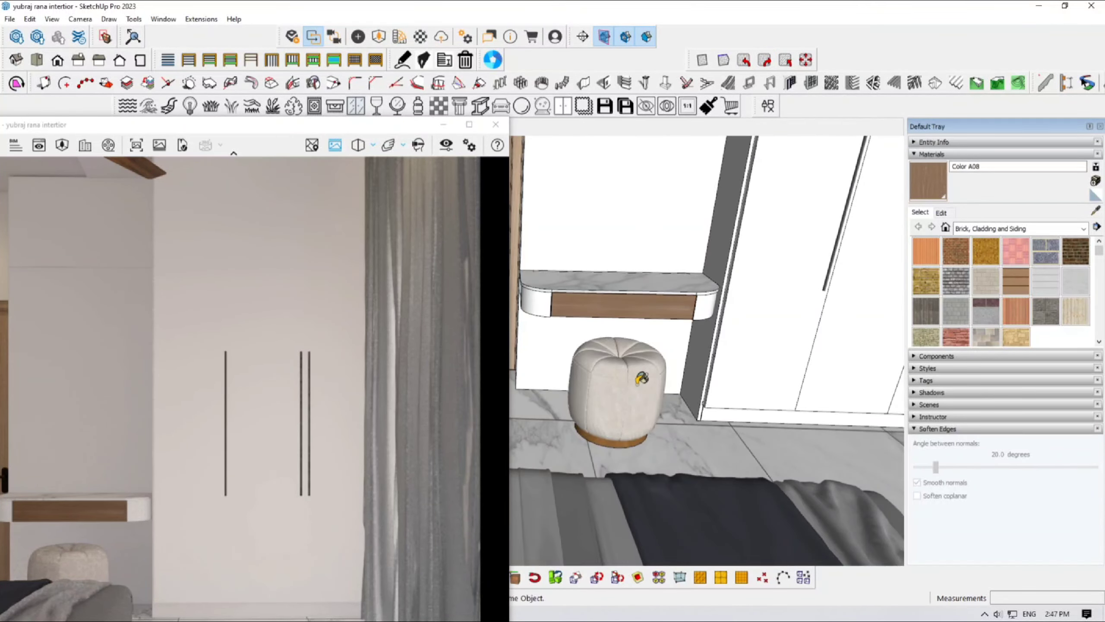
pyautogui.keyDown('alt'); pyautogui.click(642, 378); pyautogui.keyUp('alt')
pyautogui.click(941, 213)
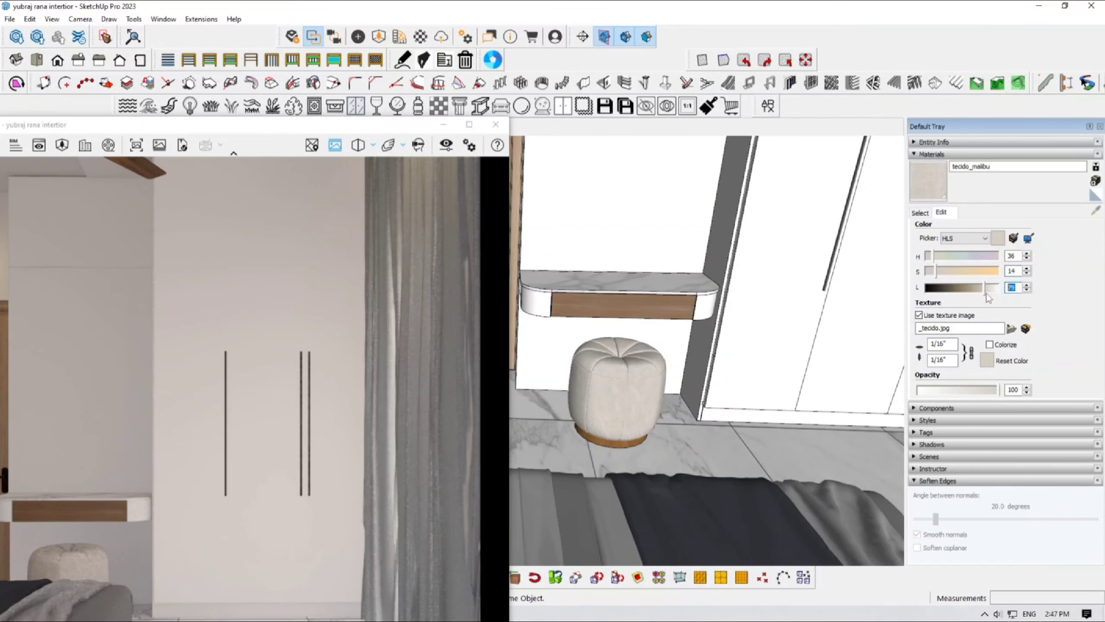
pyautogui.moveTo(985, 289); pyautogui.dragTo(994, 289)
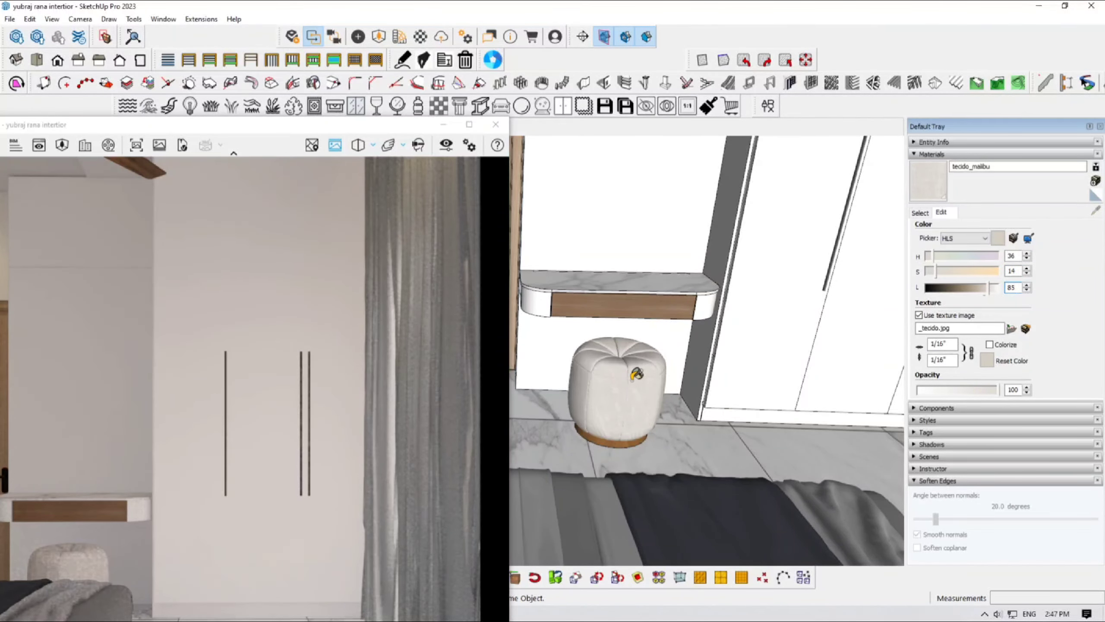
# Sample the marble from the dressing table top and apply the A4Design Ceramic preset to it.
pyautogui.moveTo(654, 313)
pyautogui.mouseDown(button='middle')
pyautogui.moveTo(634, 294)
pyautogui.moveTo(622, 311)
pyautogui.moveTo(653, 301)
pyautogui.mouseUp(button='middle')
pyautogui.keyDown('alt'); pyautogui.click(652, 301); pyautogui.keyUp('alt')
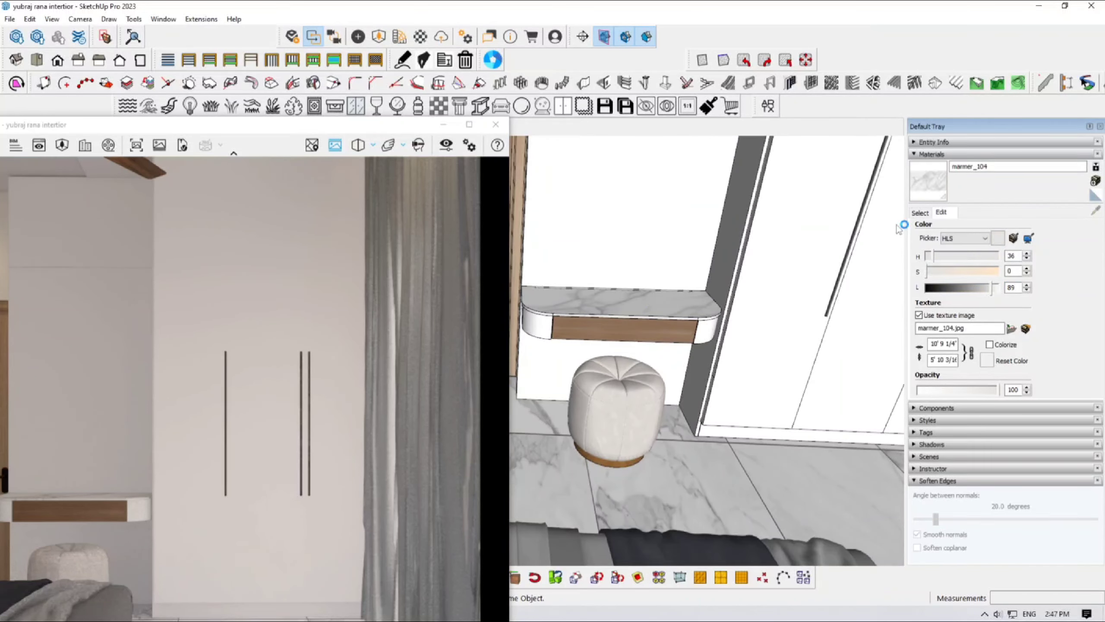
pyautogui.click(920, 212)
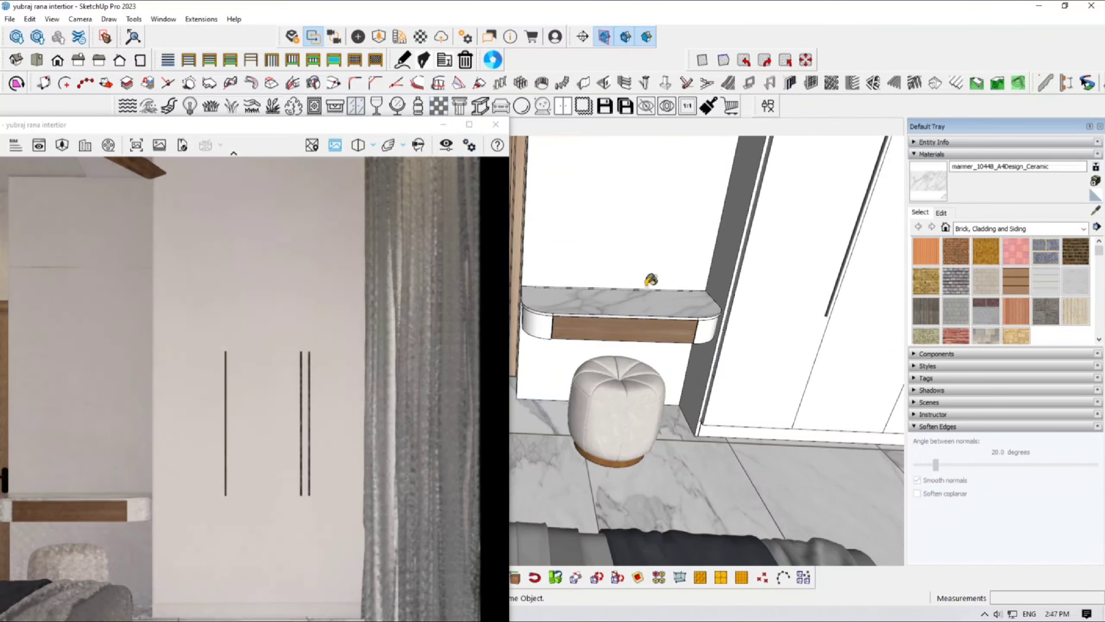
pyautogui.moveTo(661, 321); pyautogui.dragTo(647, 316, button='middle')
pyautogui.scroll(-2, 578, 289)
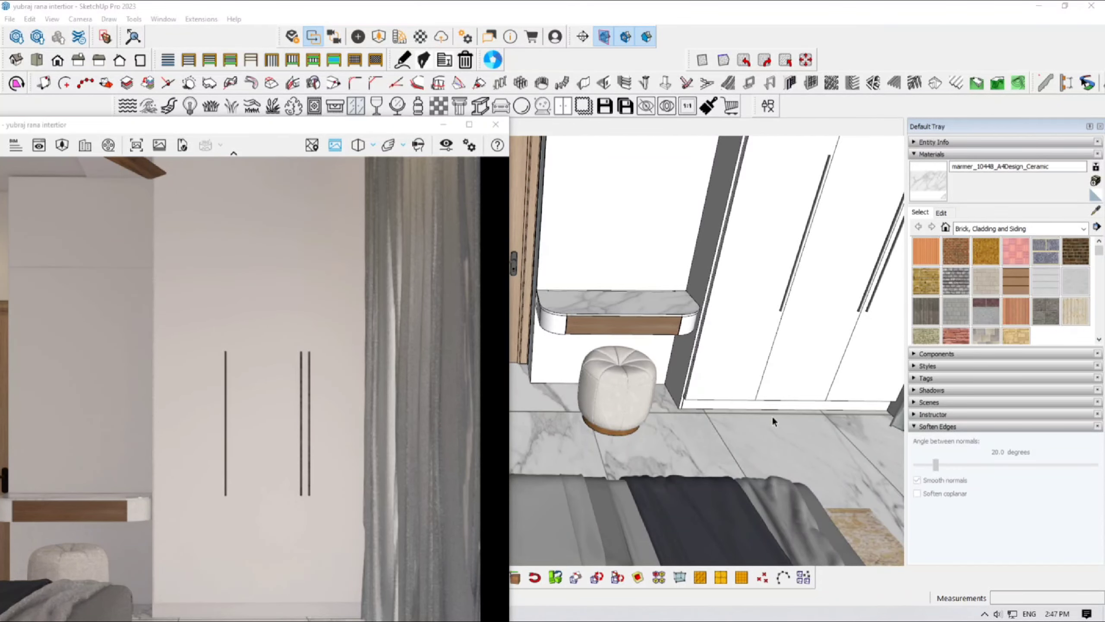
# Select the wardrobe's middle door face, sample wht glossy from the door nearest the curtain, and open the door beside the dressing table.
pyautogui.moveTo(772, 414)
pyautogui.mouseDown(button='middle')
pyautogui.moveTo(729, 362)
pyautogui.moveTo(808, 329)
pyautogui.moveTo(712, 364)
pyautogui.mouseUp(button='middle')
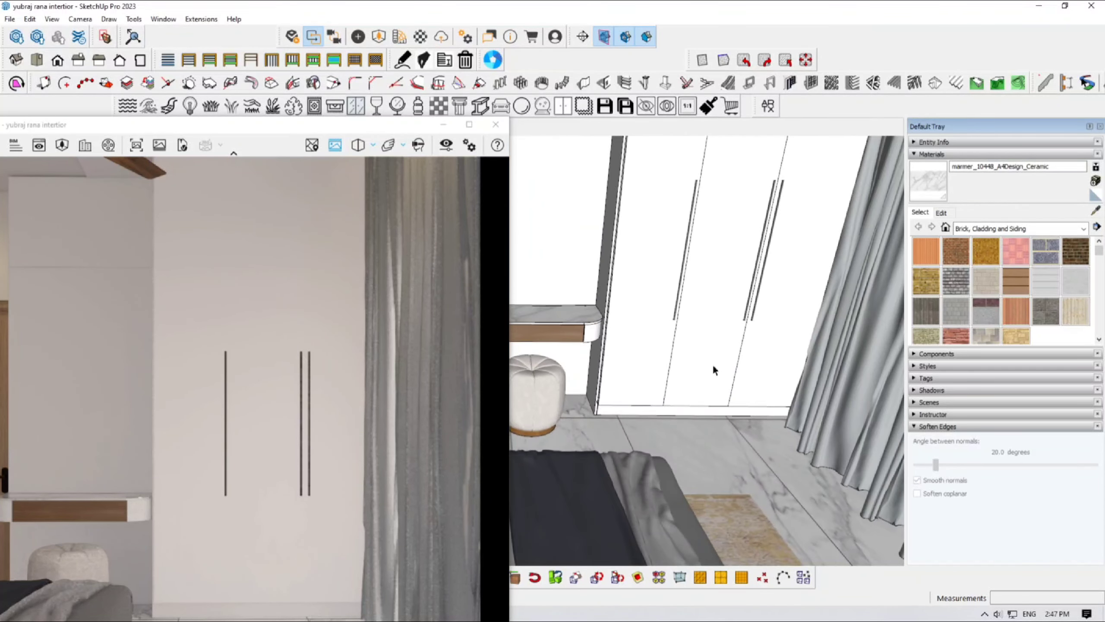
pyautogui.doubleClick(714, 368)
pyautogui.click(713, 367)
pyautogui.press('b')
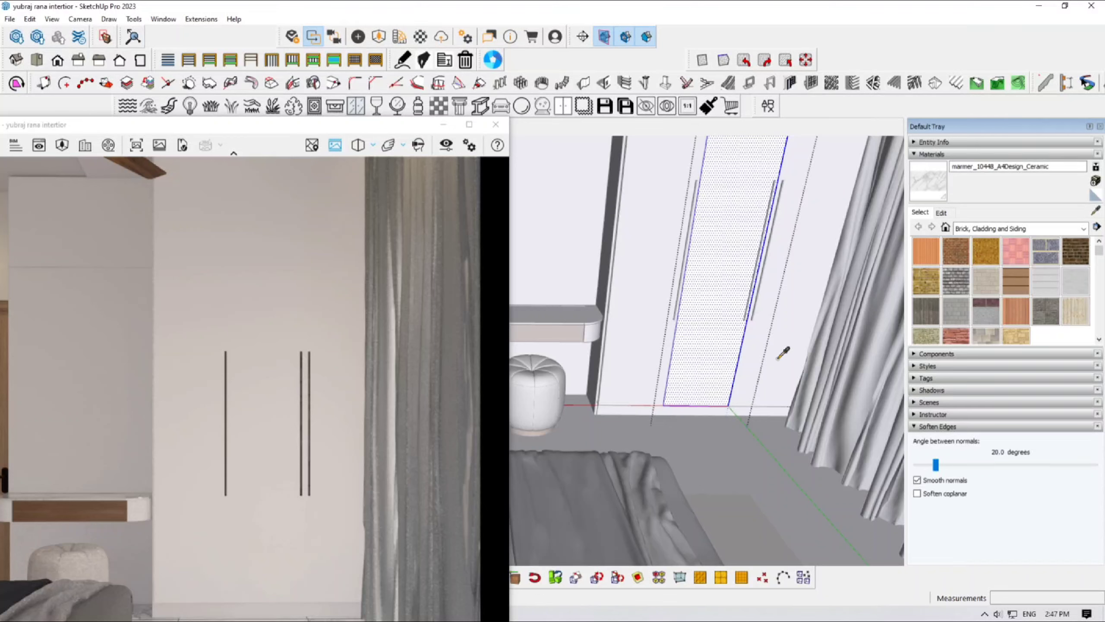
pyautogui.keyDown('alt'); pyautogui.click(778, 359); pyautogui.keyUp('alt')
pyautogui.doubleClick(654, 369)
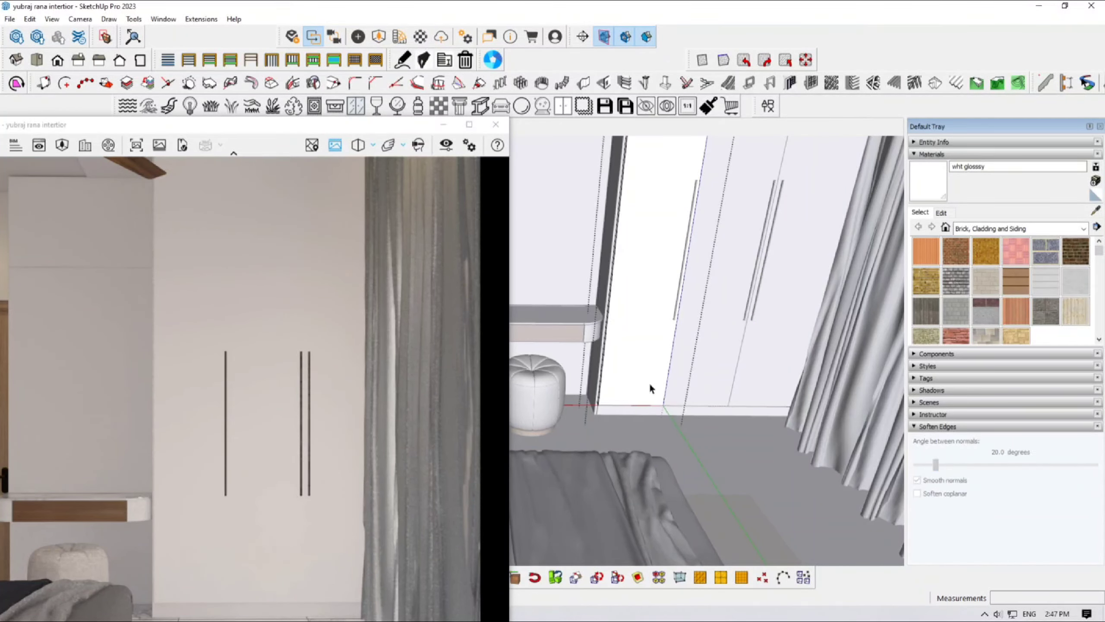
# Open the wardrobe plinth and paint its front face with Color A08 wood sampled from the dressing table drawer.
pyautogui.scroll(3, 646, 399)
pyautogui.press('space')
pyautogui.doubleClick(623, 411)
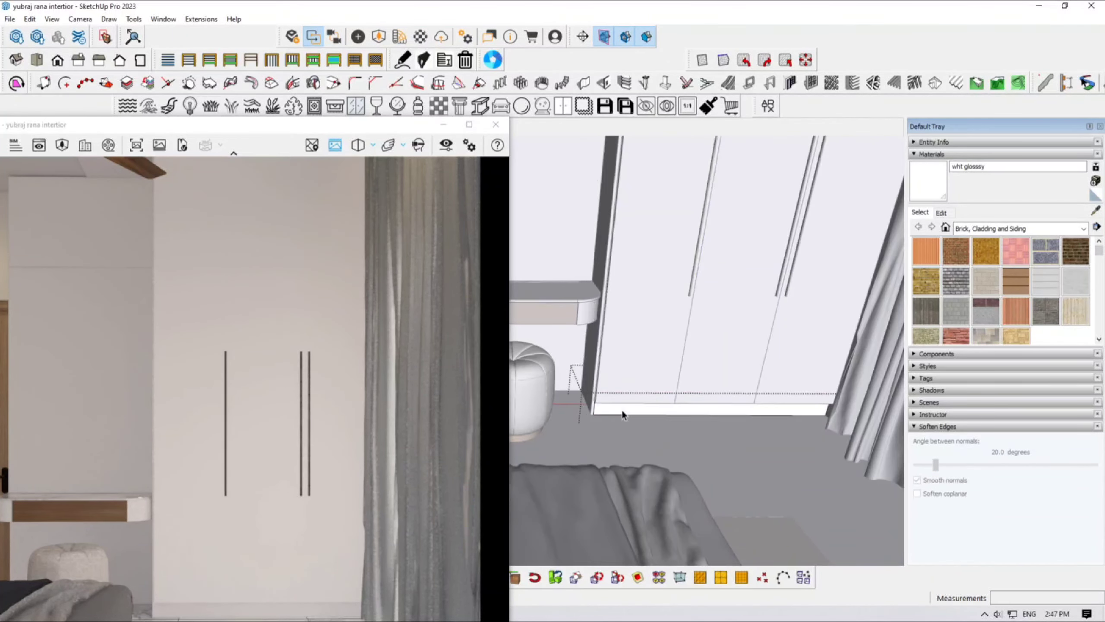
pyautogui.doubleClick(623, 411)
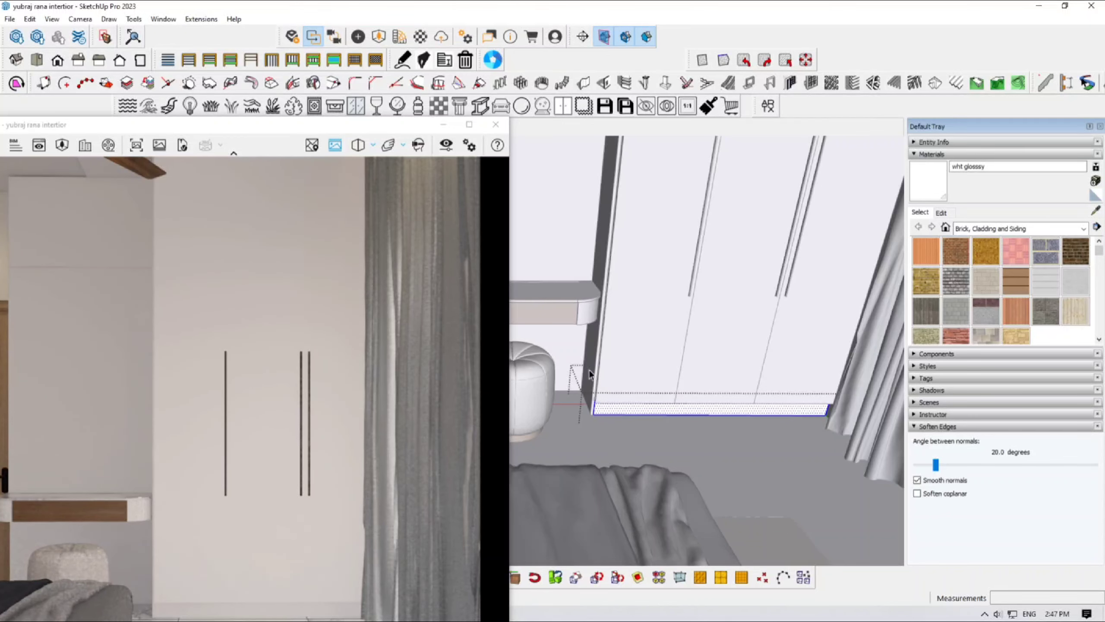
pyautogui.keyDown('alt'); pyautogui.click(564, 309); pyautogui.keyUp('alt')
pyautogui.scroll(3, 607, 399)
pyautogui.click(609, 404)
pyautogui.scroll(4, 617, 405)
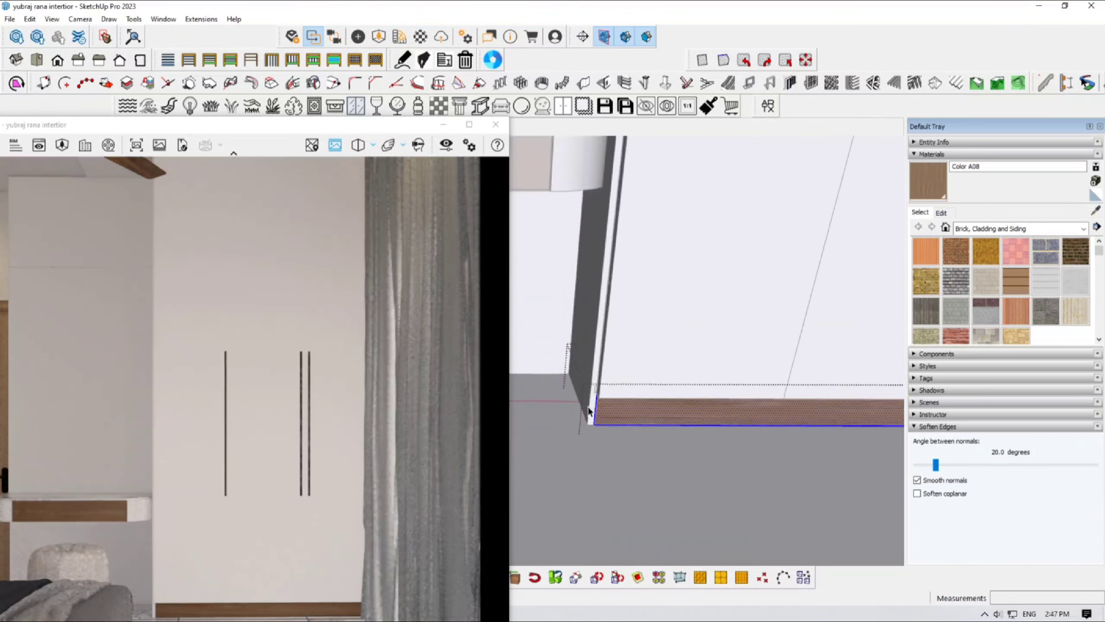
# Open the panel unit behind the dressing table and paint all its faces with wht glossy sampled from the wardrobe door.
pyautogui.moveTo(631, 409); pyautogui.dragTo(639, 403, button='middle')
pyautogui.press('space')
pyautogui.click(622, 377)
pyautogui.doubleClick(619, 391)
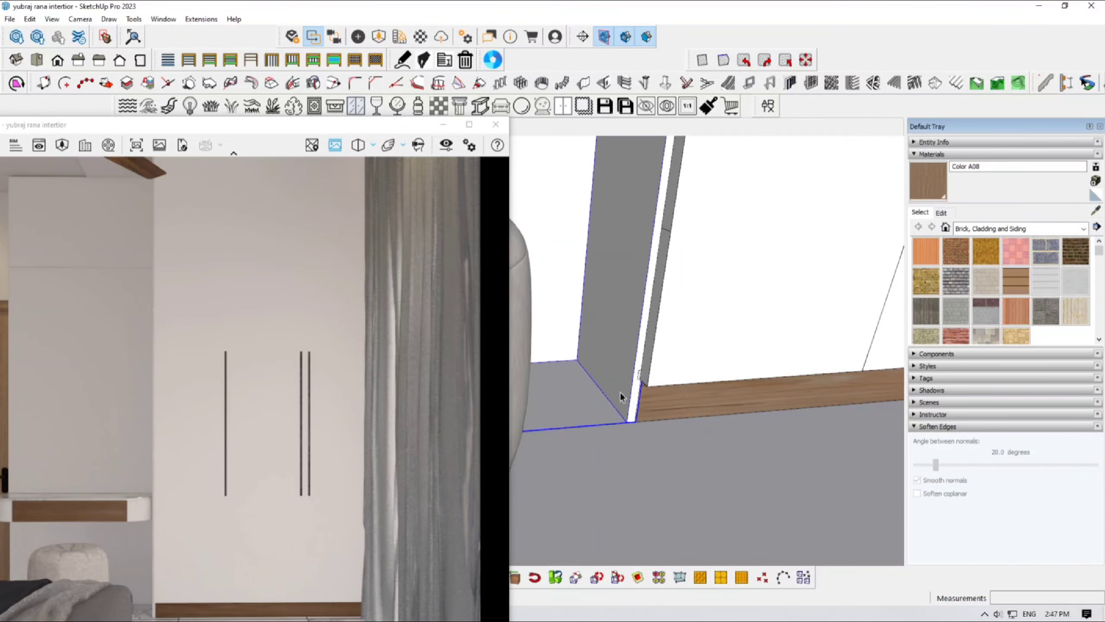
pyautogui.click(613, 385)
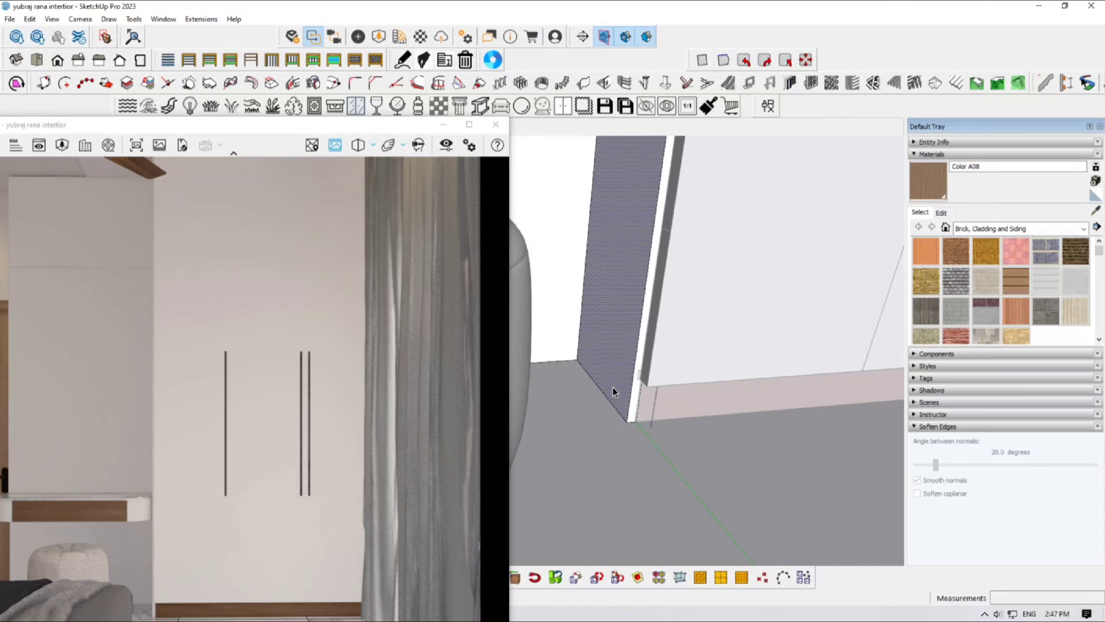
pyautogui.scroll(-4, 613, 387)
pyautogui.scroll(-8, 615, 398)
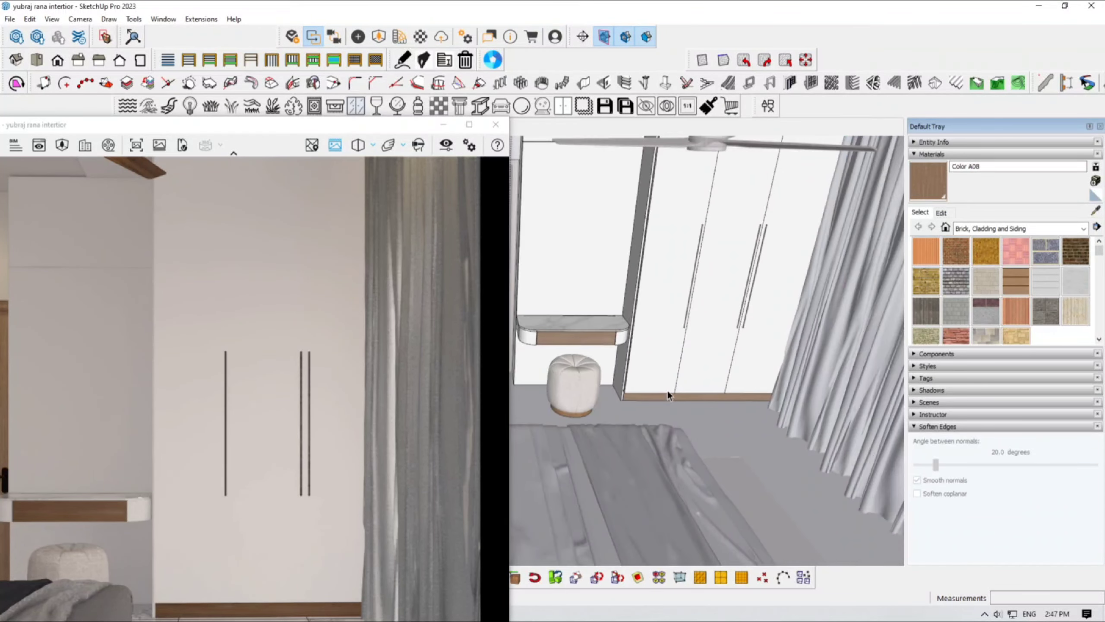
pyautogui.click(603, 256)
pyautogui.press('b')
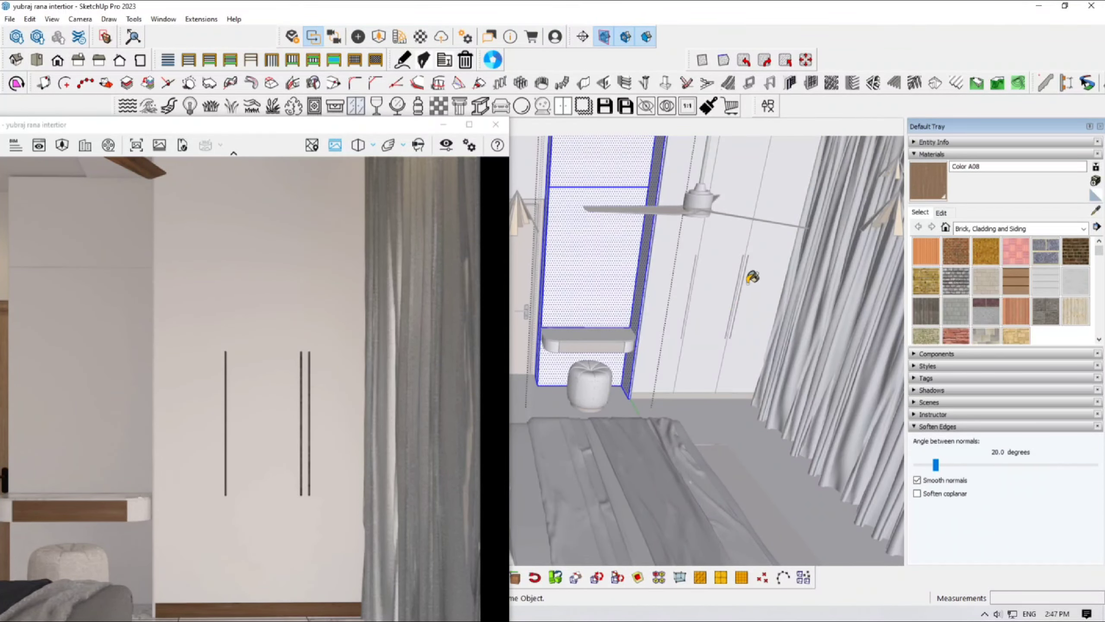
pyautogui.keyDown('alt'); pyautogui.click(719, 275); pyautogui.keyUp('alt')
pyautogui.press('space')
pyautogui.press('Escape')
pyautogui.press('Escape')
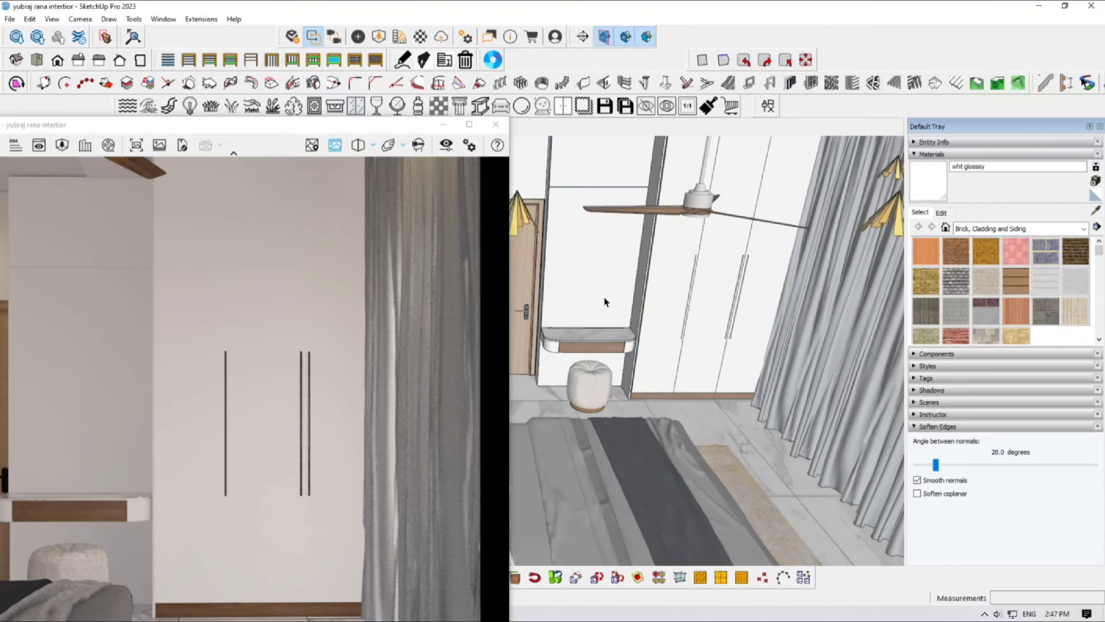
# Open the dressing table group and paint its curved end panels with wht glossy.
pyautogui.scroll(3, 636, 343)
pyautogui.scroll(1, 637, 344)
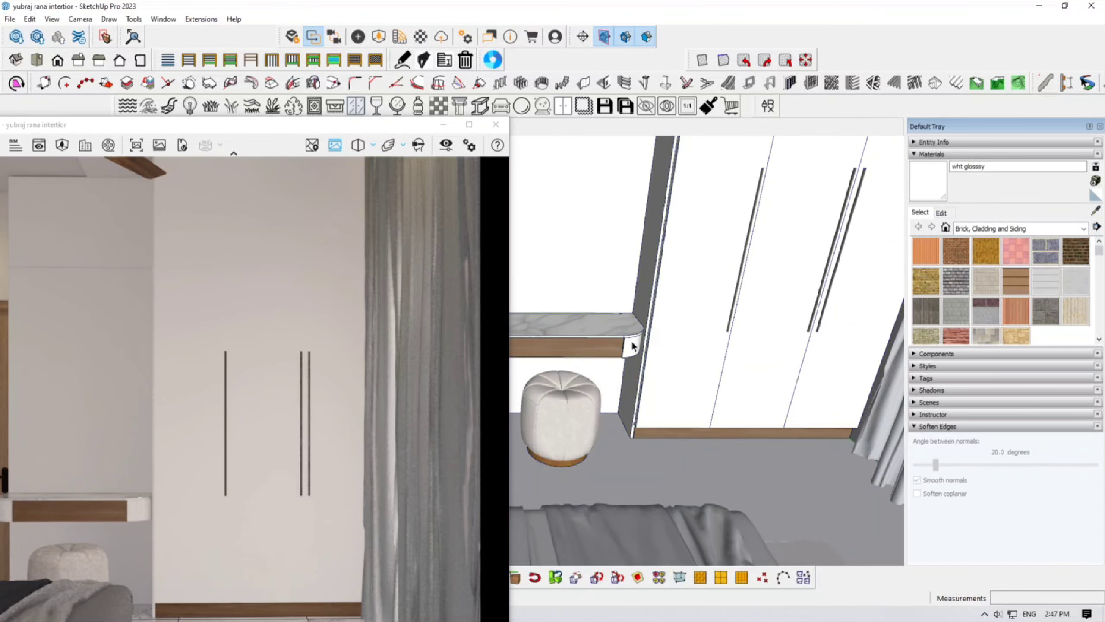
pyautogui.doubleClick(634, 345)
pyautogui.doubleClick(633, 346)
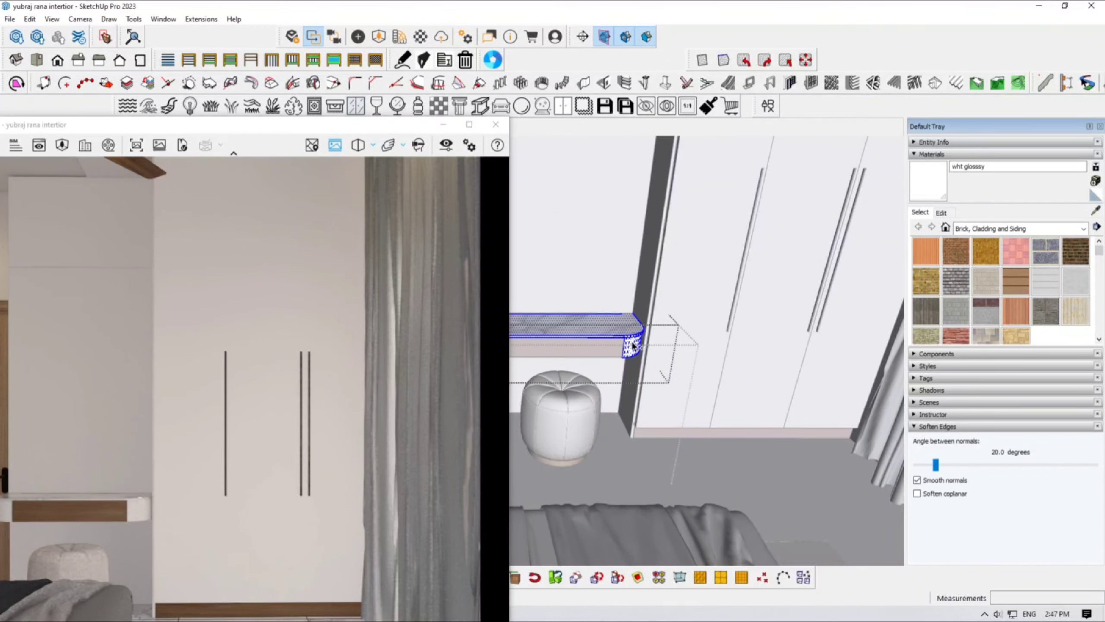
pyautogui.click(633, 350)
pyautogui.press('b')
pyautogui.keyDown('shift'); pyautogui.moveTo(586, 344); pyautogui.dragTo(722, 335, button='middle'); pyautogui.keyUp('shift')
pyautogui.scroll(2, 644, 334)
pyautogui.scroll(1, 611, 324)
pyautogui.press('space')
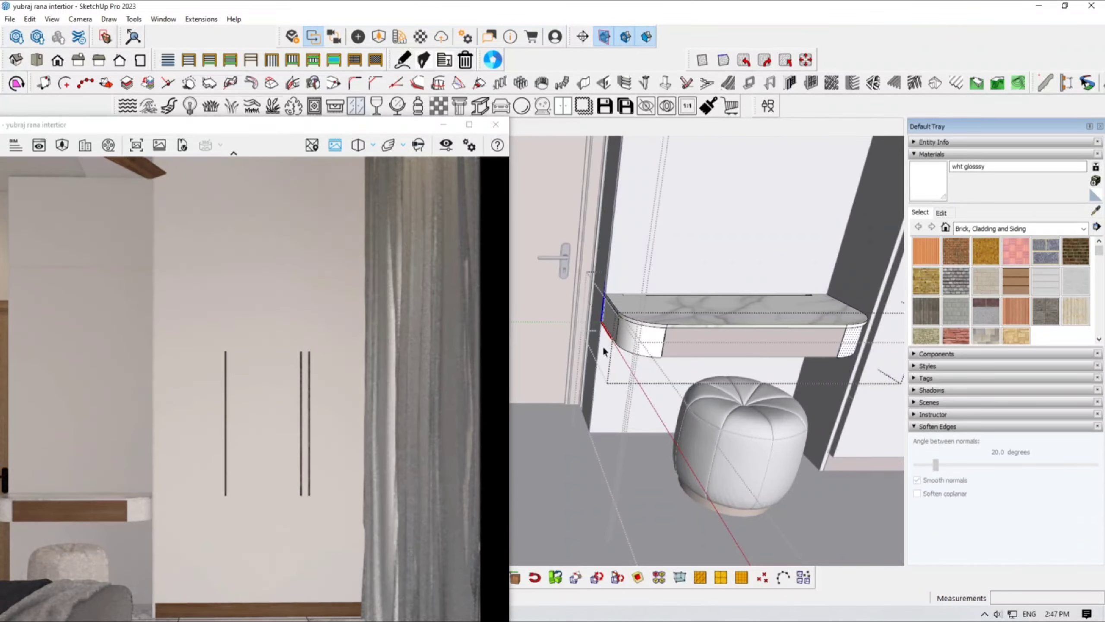
pyautogui.scroll(-3, 588, 361)
pyautogui.scroll(-2, 588, 361)
pyautogui.moveTo(644, 338); pyautogui.dragTo(555, 324, button='middle')
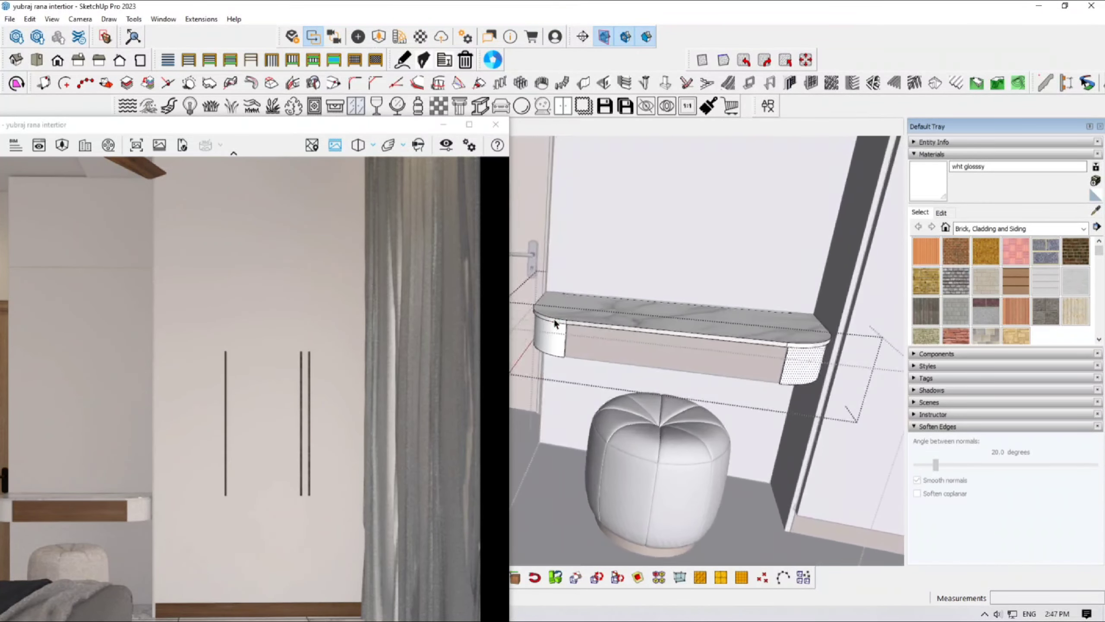
pyautogui.press('Escape')
pyautogui.press('Escape')
pyautogui.press('Escape')
pyautogui.press('Escape')
# Examine the dressing table wall and the room door up close in the Enscape render.
pyautogui.click(289, 384)
pyautogui.press('s')
pyautogui.press('a')
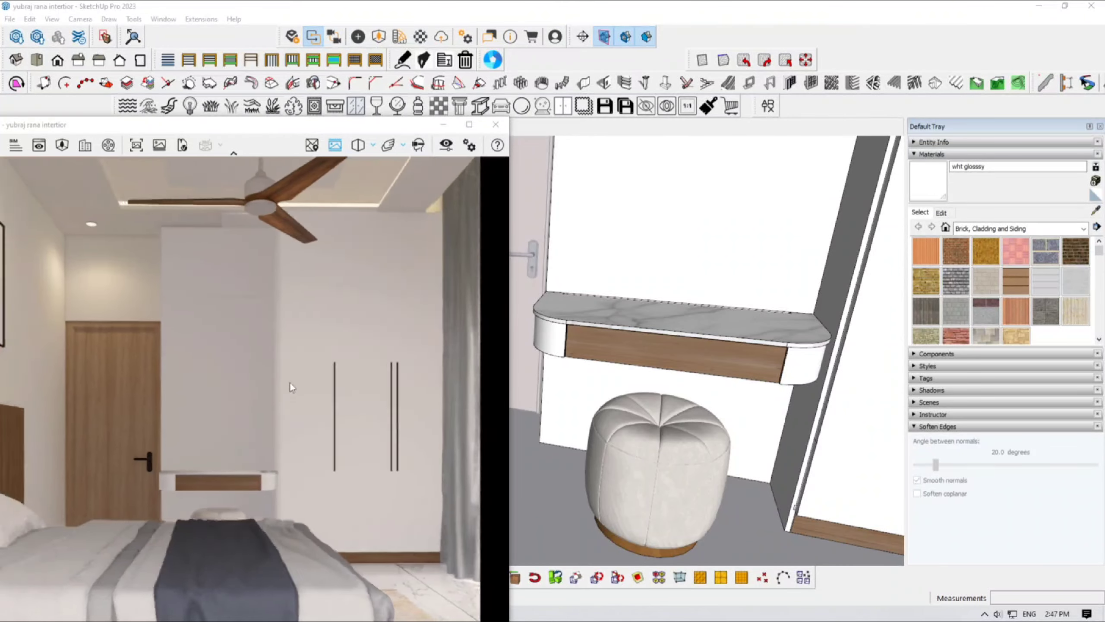
pyautogui.press('w')
pyautogui.press('w')
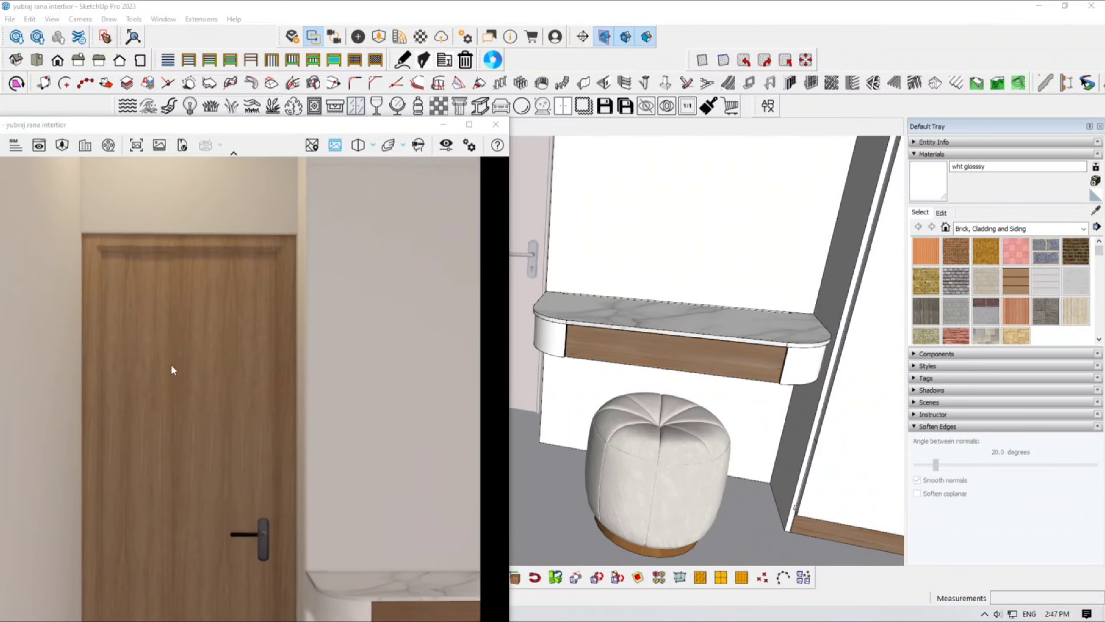
pyautogui.press('a')
# Paint the room door's frame with Color A08 wood sampled from the model and rotate its grain.
pyautogui.moveTo(728, 385)
pyautogui.mouseDown(button='middle')
pyautogui.moveTo(707, 391)
pyautogui.moveTo(728, 342)
pyautogui.mouseUp(button='middle')
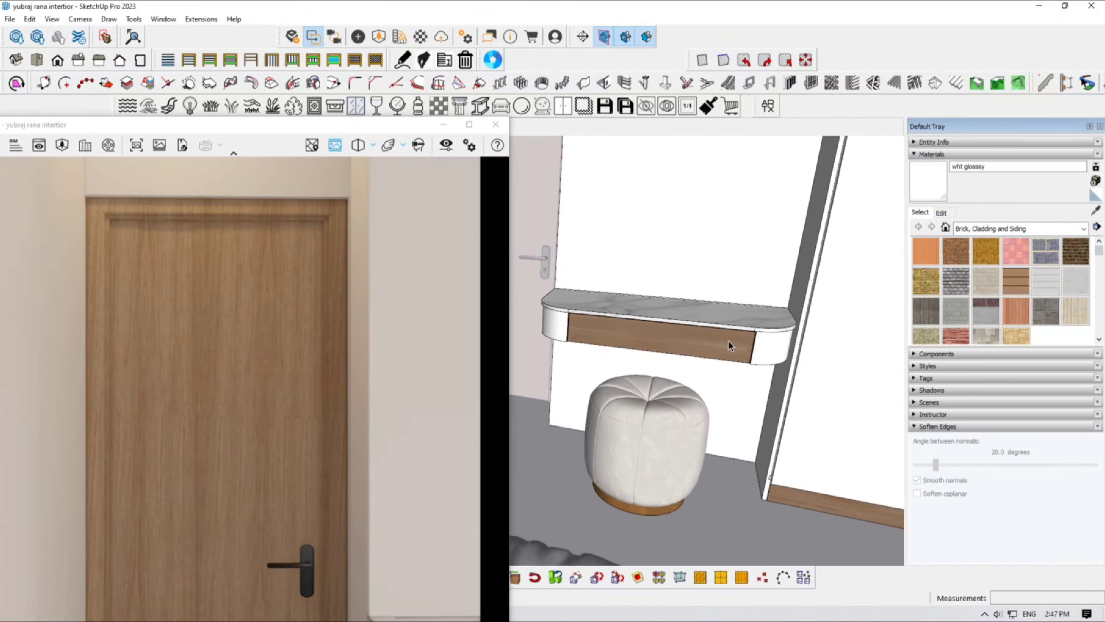
pyautogui.scroll(-3, 728, 342)
pyautogui.keyDown('shift'); pyautogui.moveTo(659, 312); pyautogui.dragTo(710, 350, button='middle'); pyautogui.keyUp('shift')
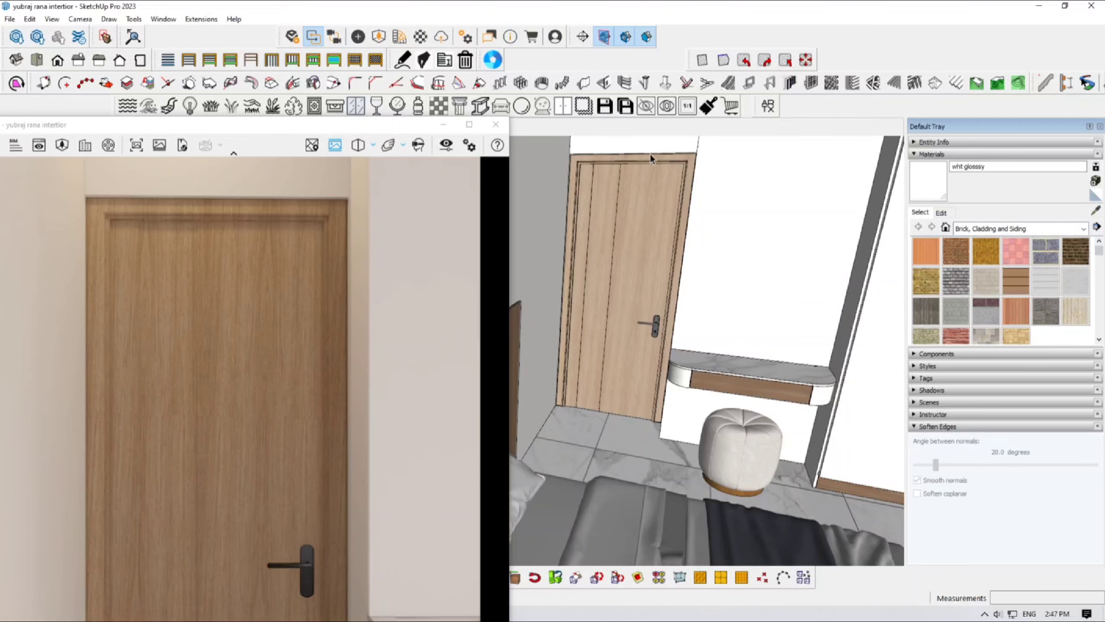
pyautogui.scroll(2, 651, 156)
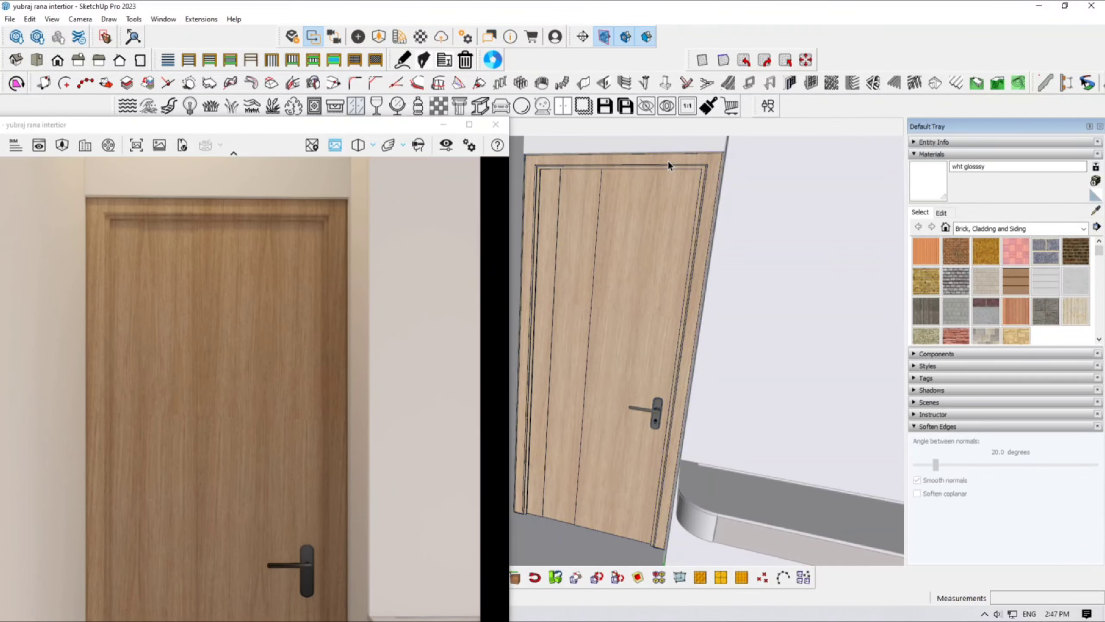
pyautogui.tripleClick(668, 165)
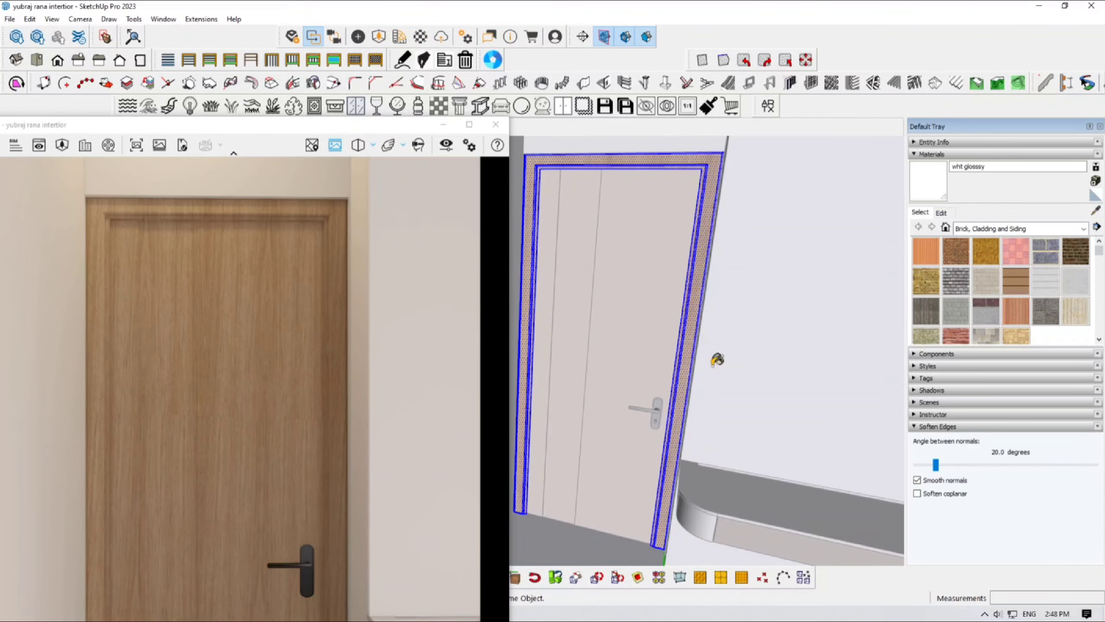
pyautogui.keyDown('alt'); pyautogui.click(668, 227); pyautogui.keyUp('alt')
pyautogui.click(690, 152)
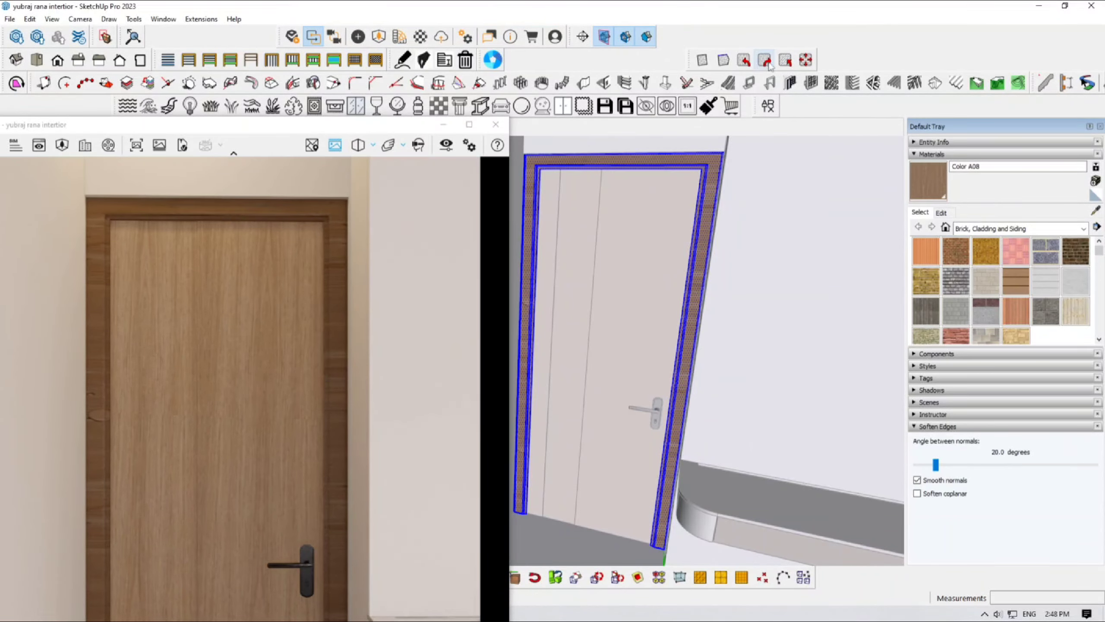
pyautogui.scroll(-3, 638, 238)
pyautogui.moveTo(637, 273); pyautogui.dragTo(640, 268, button='middle')
pyautogui.press('space')
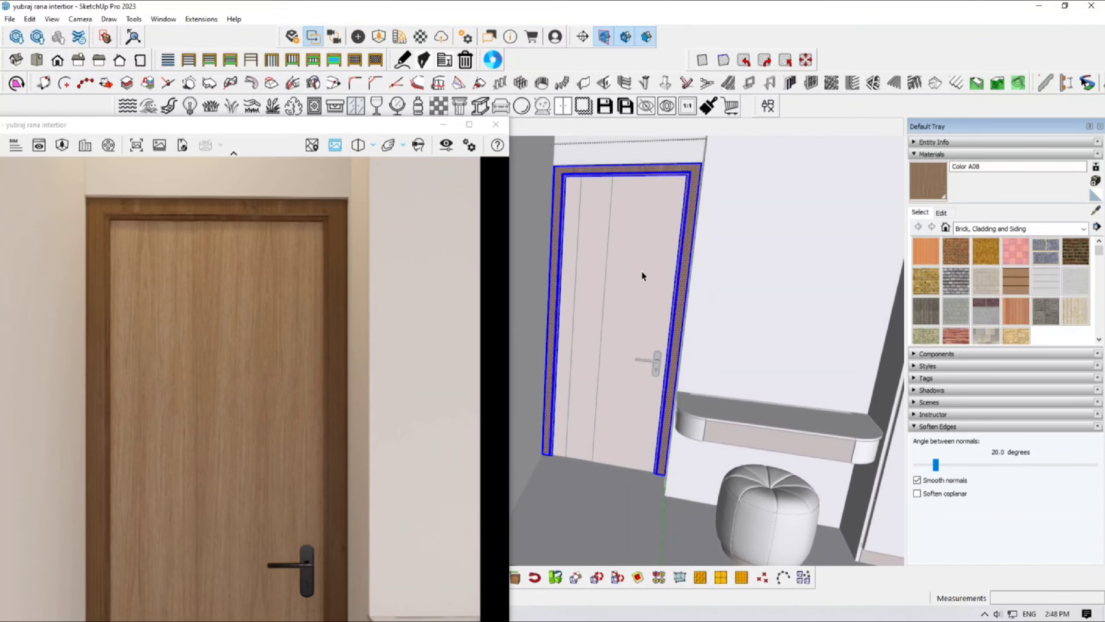
pyautogui.press('Escape')
pyautogui.press('Escape')
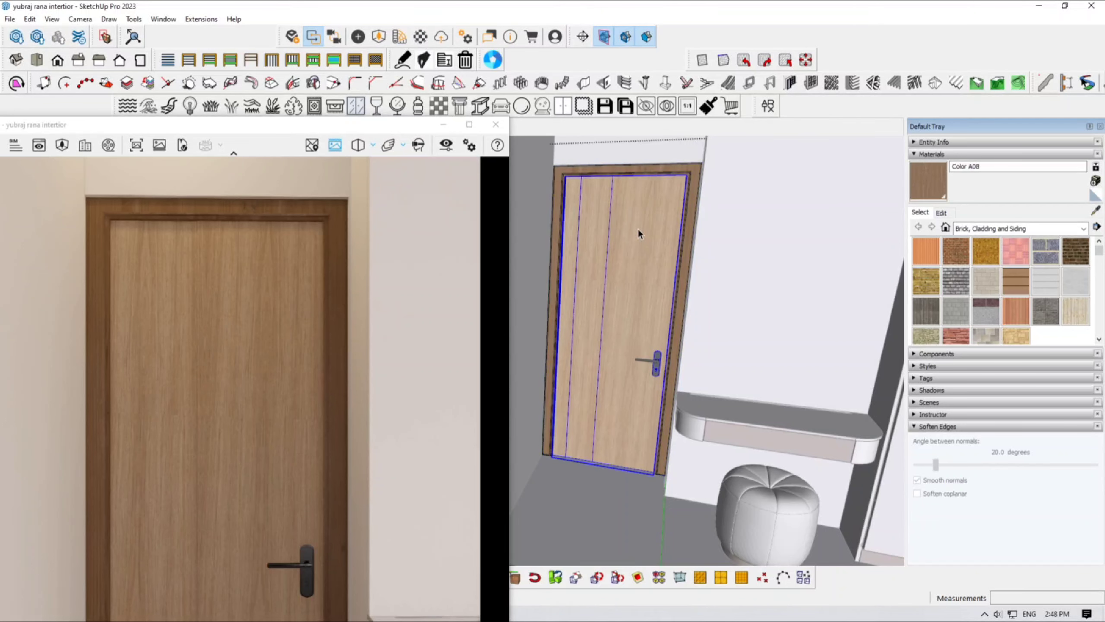
# Open the room door's leaf for editing and hide the rest of the model.
pyautogui.doubleClick(638, 229)
pyautogui.click(635, 250)
pyautogui.hotkey('alt', 'h')
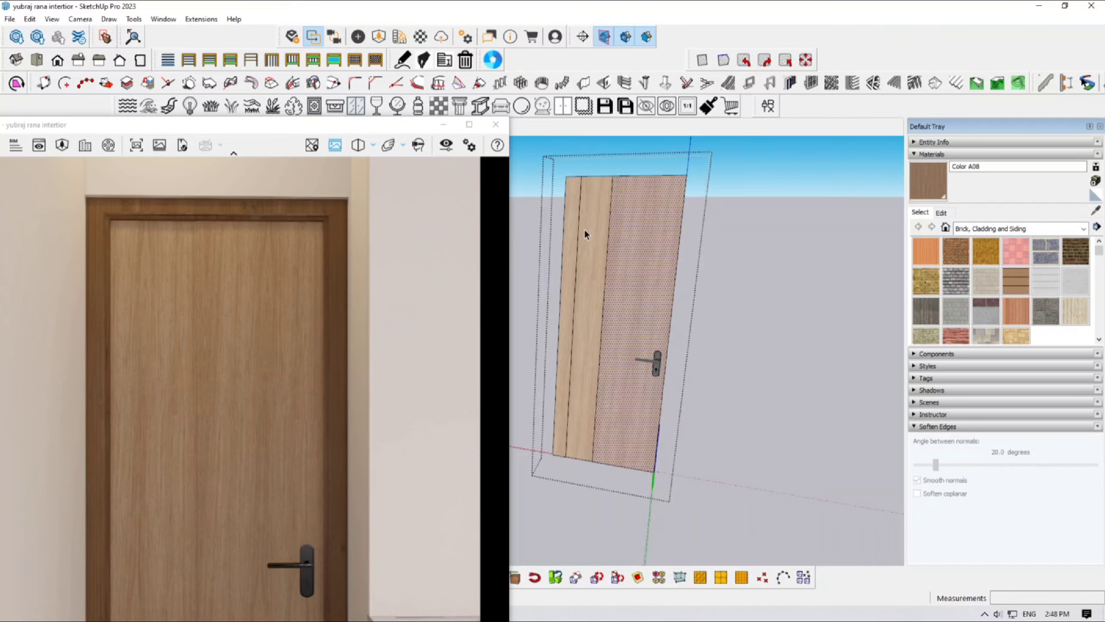
pyautogui.moveTo(551, 161); pyautogui.dragTo(701, 191)
pyautogui.press('m')
pyautogui.press('ctrl')
pyautogui.click(566, 176)
pyautogui.click(556, 397)
pyautogui.press('space')
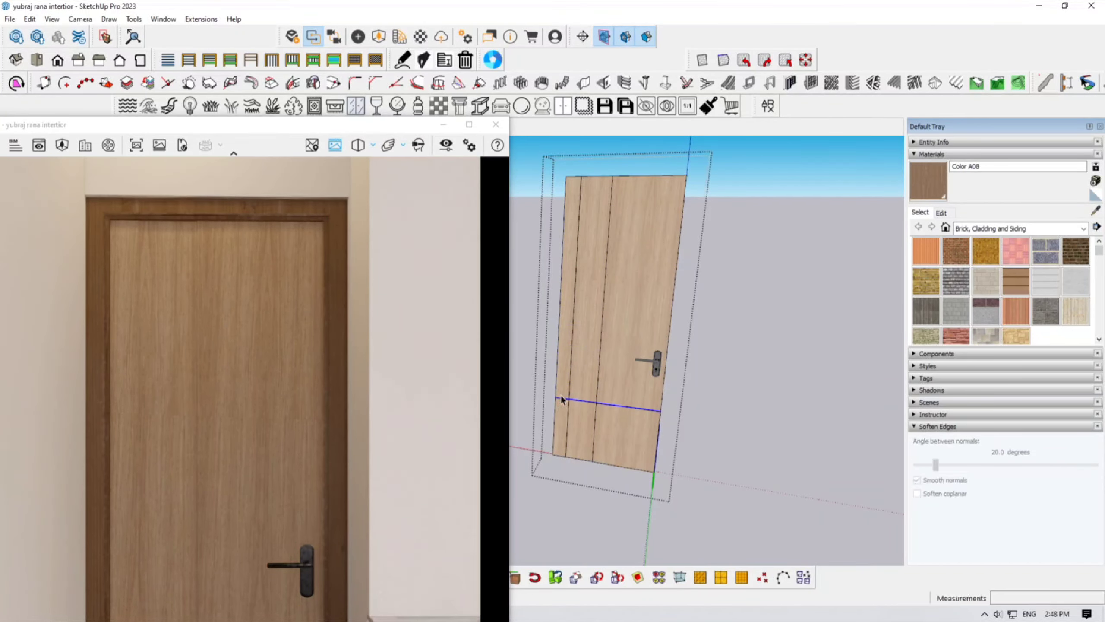
pyautogui.hotkey('ctrl', 'z')
# Copy the door leaf's top edge to its bottom and divide the span with /4 to create evenly spaced horizontal lines.
pyautogui.moveTo(558, 162); pyautogui.dragTo(704, 199)
pyautogui.press('m')
pyautogui.press('ctrl')
pyautogui.click(566, 176)
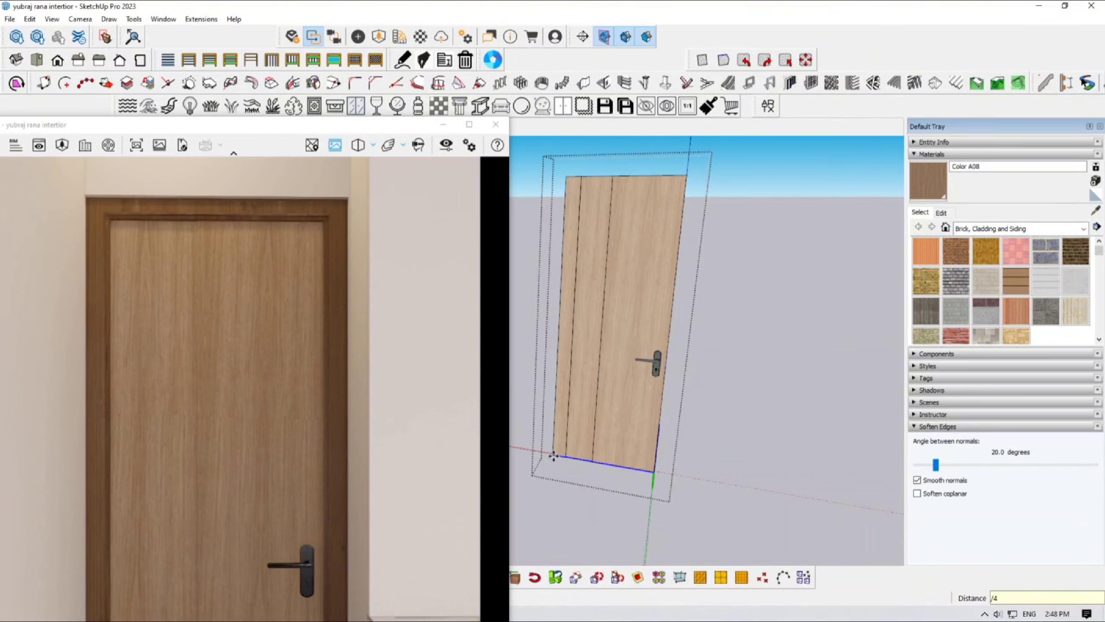
pyautogui.press('Return')
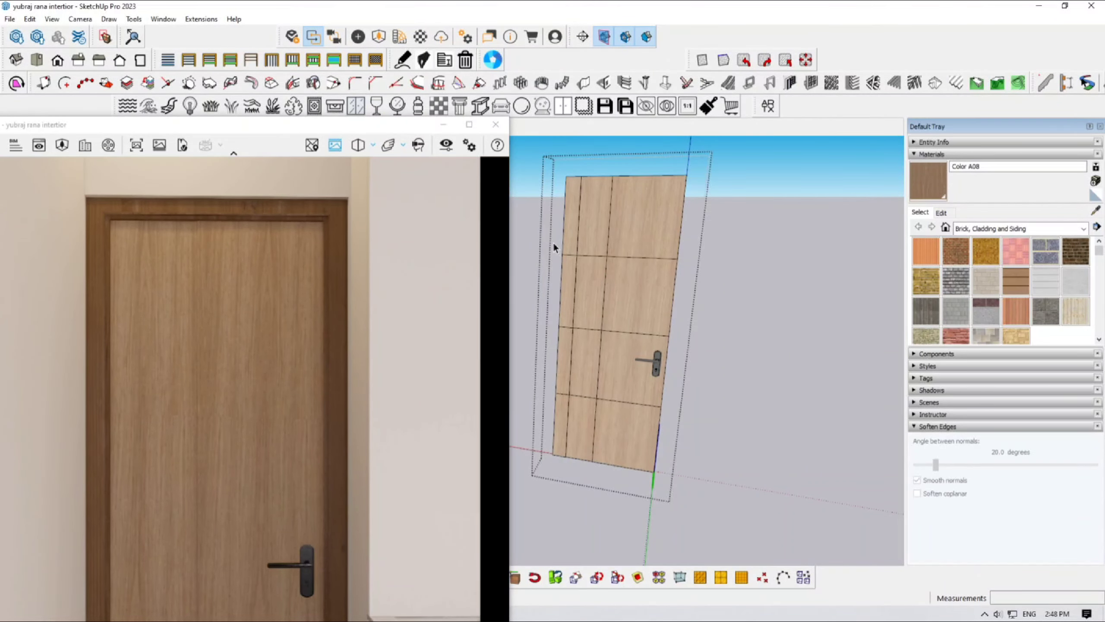
# Copy the upper horizontal division line down the door leaf by .15 to outline a narrow groove strip.
pyautogui.click(677, 259)
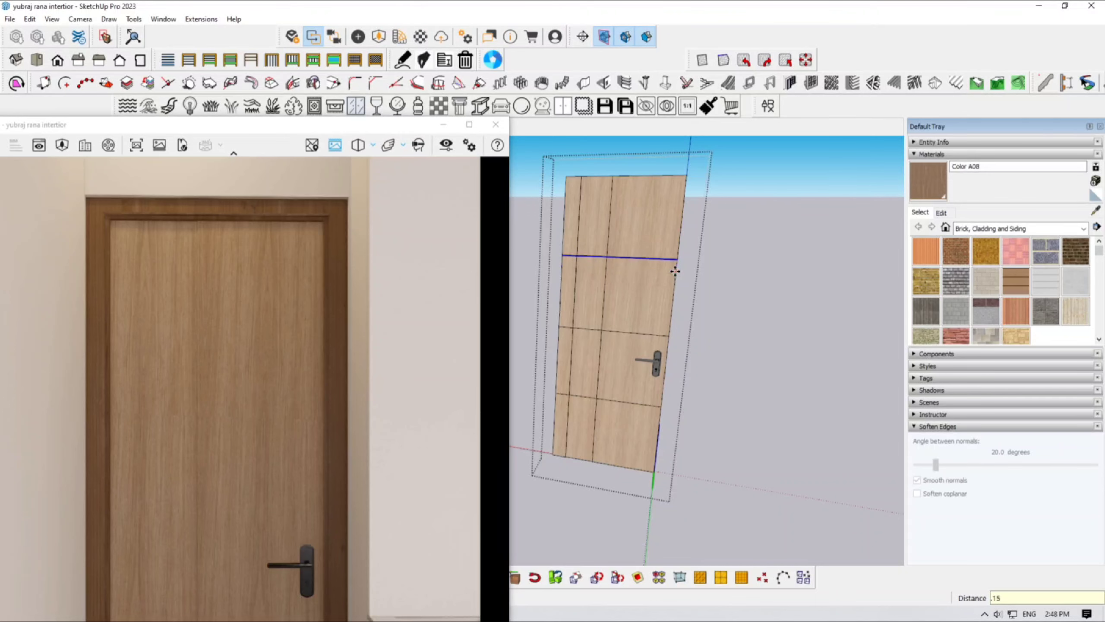
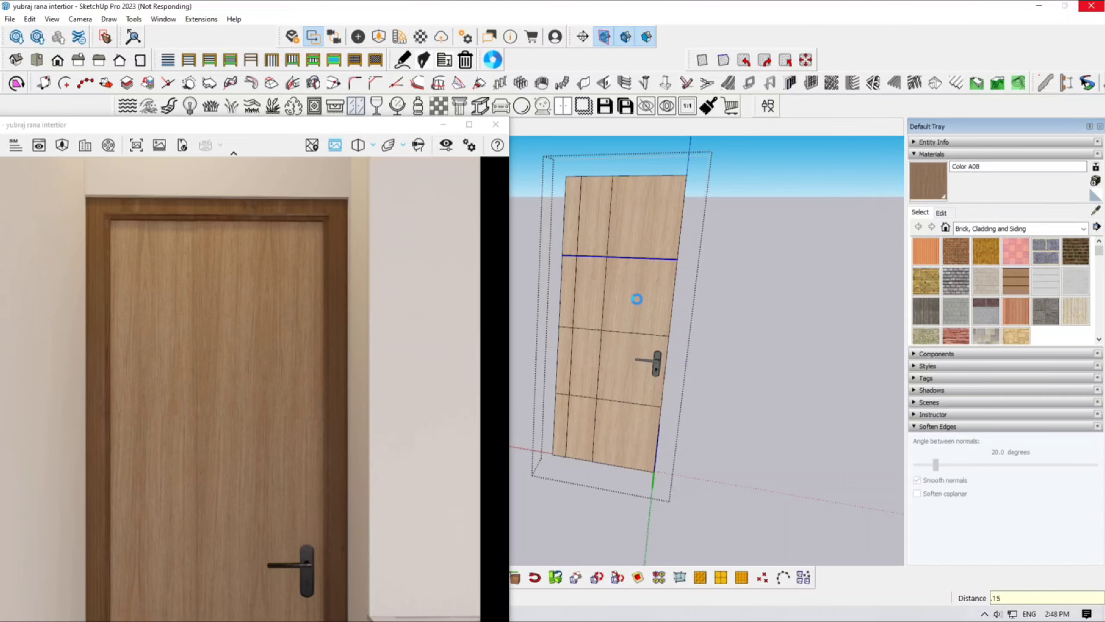
pyautogui.scroll(5, 672, 261)
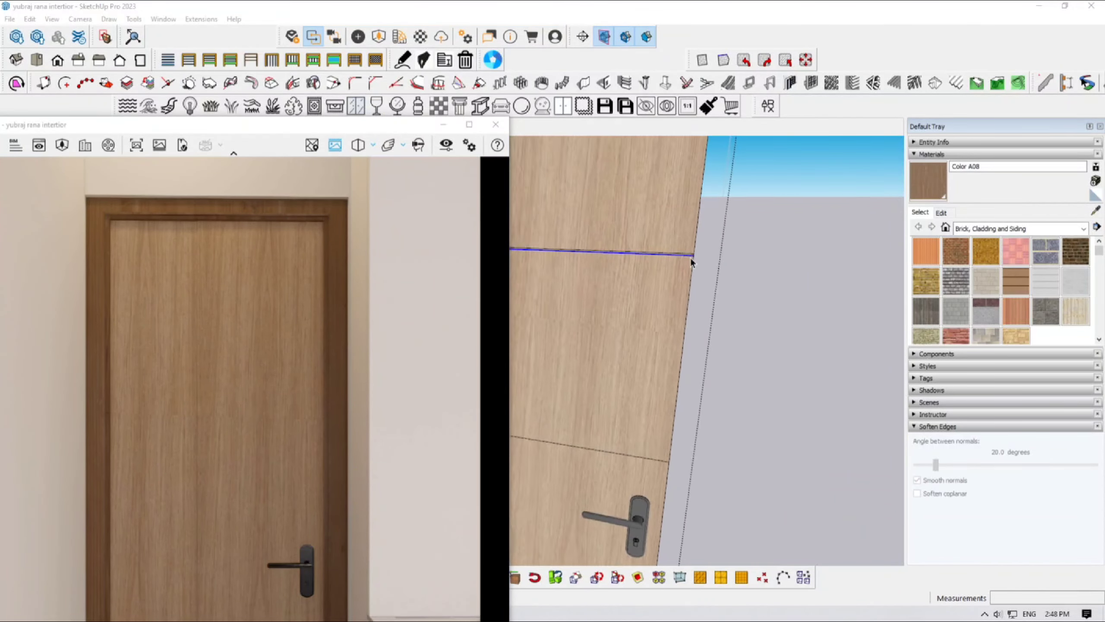
pyautogui.moveTo(673, 269); pyautogui.dragTo(634, 253, button='middle')
pyautogui.scroll(1, 699, 260)
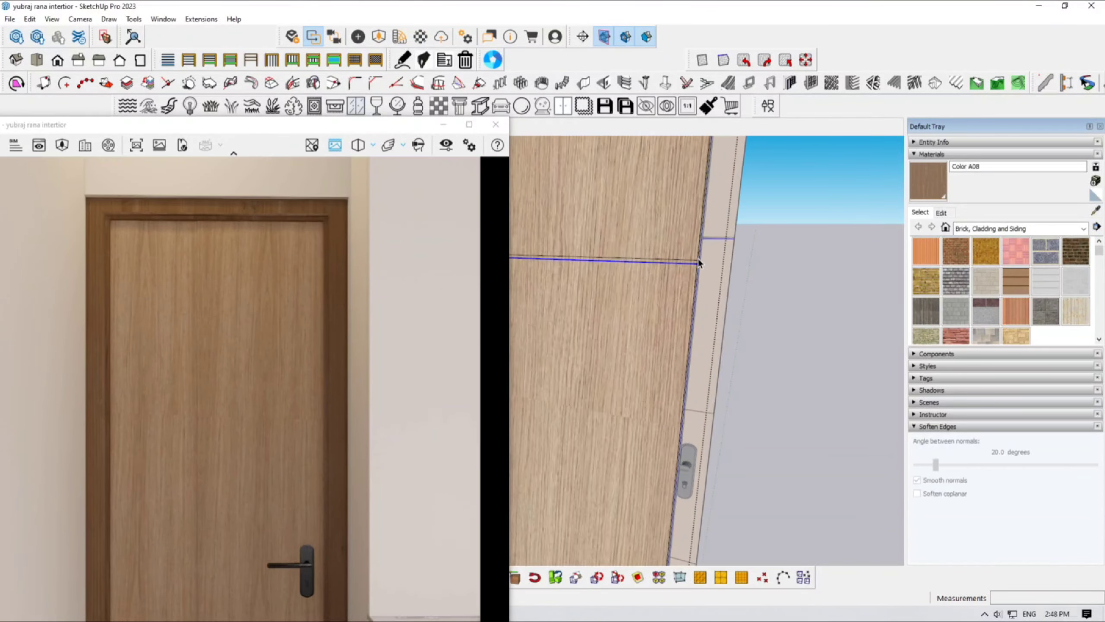
# Copy the groove's second line down to the next division line and repeat it with *2 for the remaining grooves.
pyautogui.scroll(-3, 666, 308)
pyautogui.scroll(3, 671, 303)
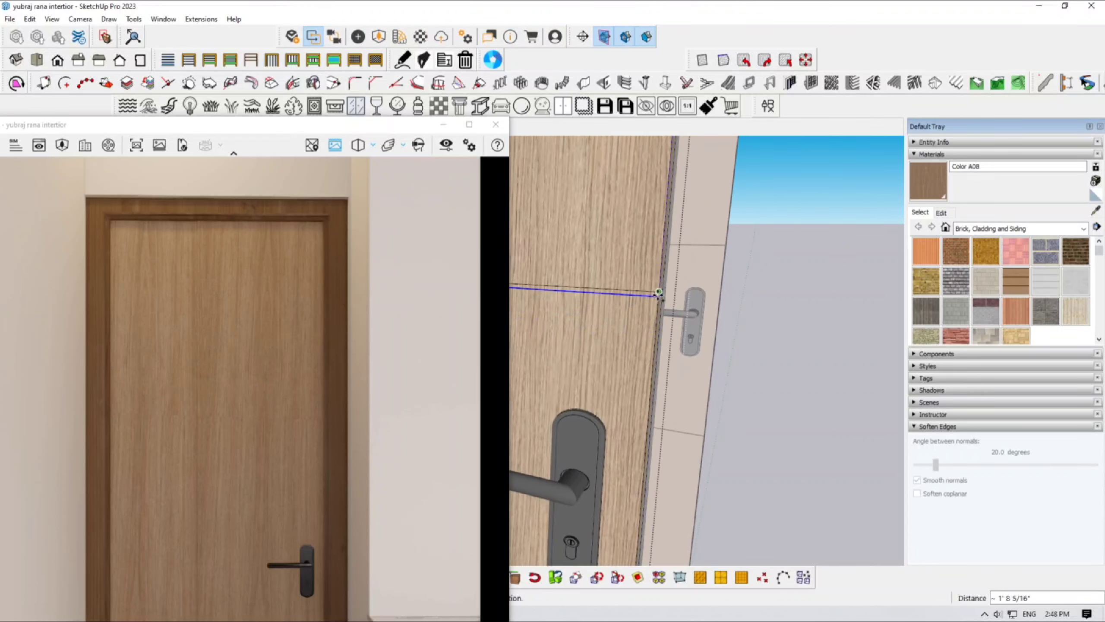
pyautogui.scroll(-3, 659, 294)
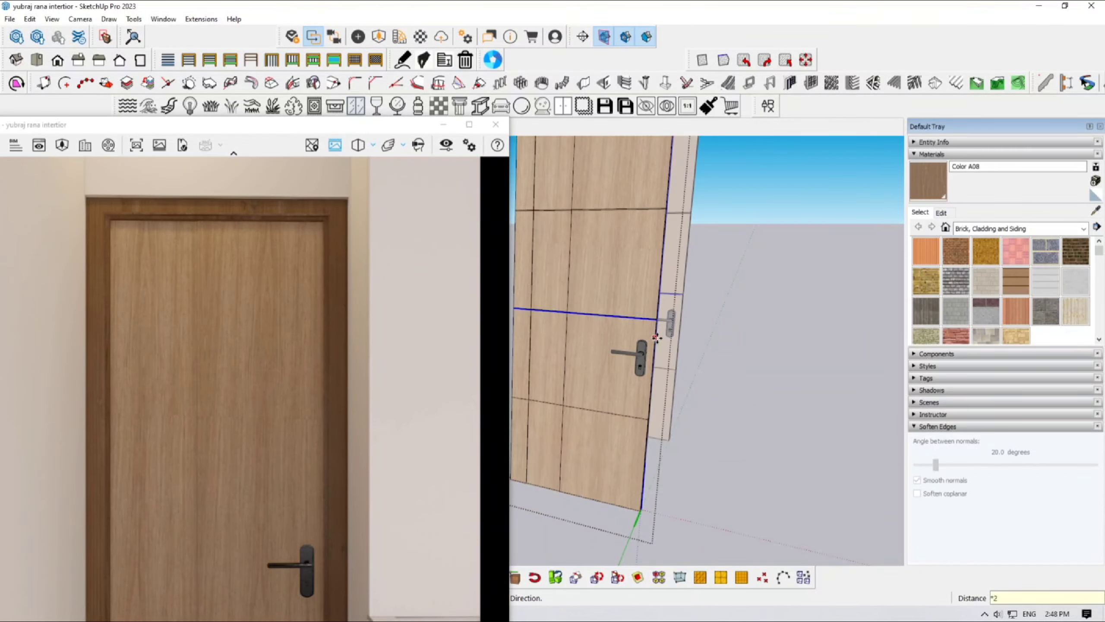
pyautogui.press('space')
# Recess the narrow horizontal groove strips in the handle-side column of the door leaf with Push/Pull.
pyautogui.scroll(10, 633, 423)
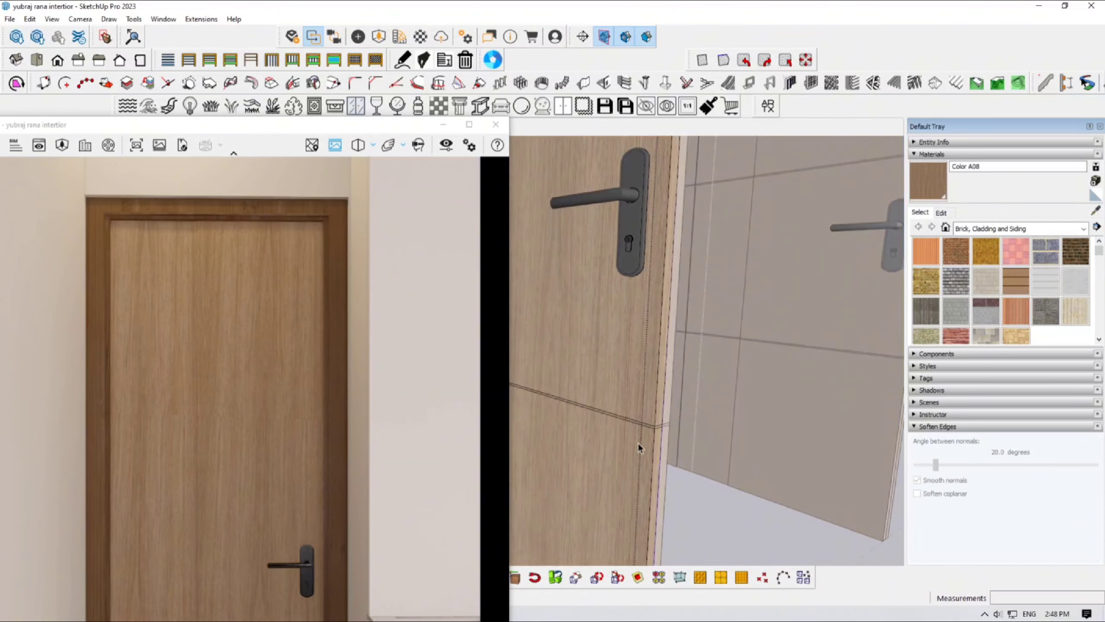
pyautogui.scroll(1, 650, 428)
pyautogui.press('m')
pyautogui.click(658, 428)
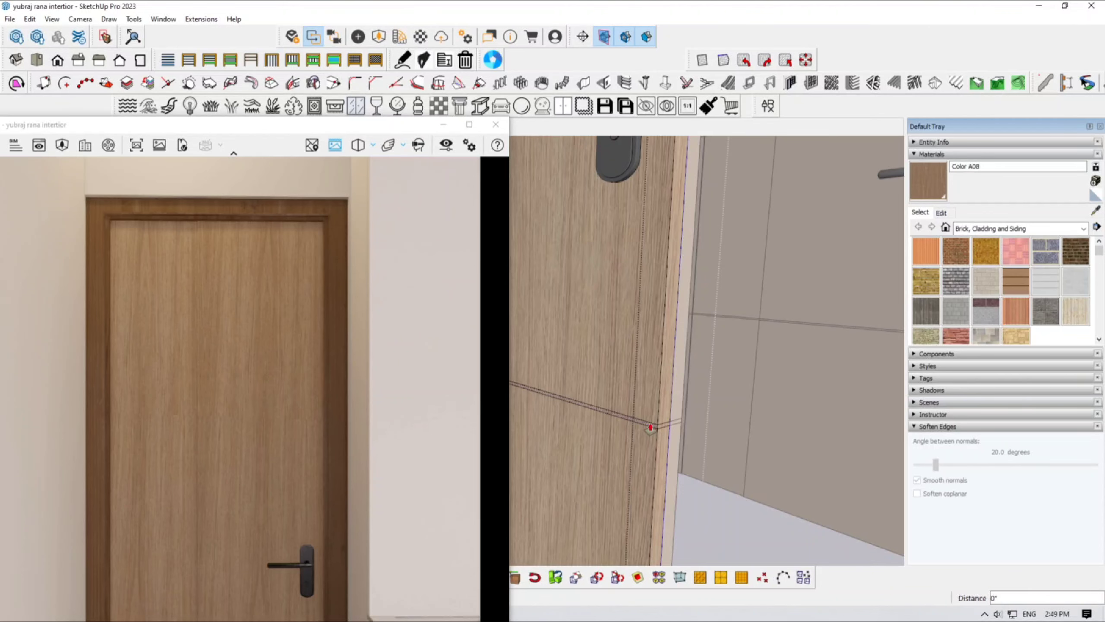
pyautogui.scroll(-8, 658, 428)
pyautogui.press('Escape')
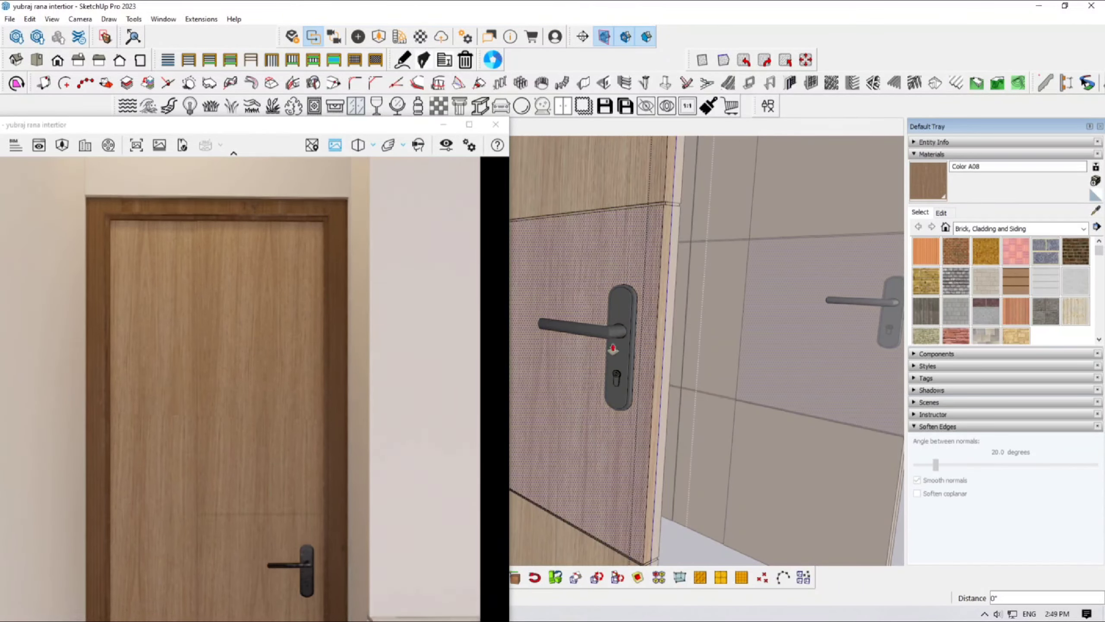
pyautogui.scroll(4, 597, 226)
pyautogui.click(598, 260)
pyautogui.scroll(-5, 656, 323)
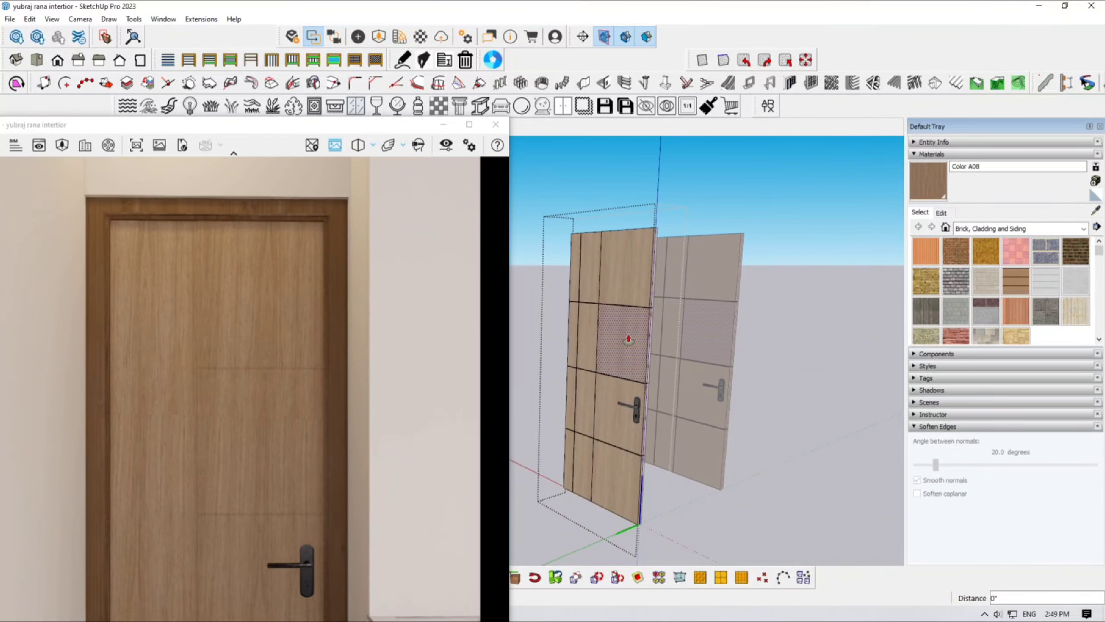
pyautogui.press('space')
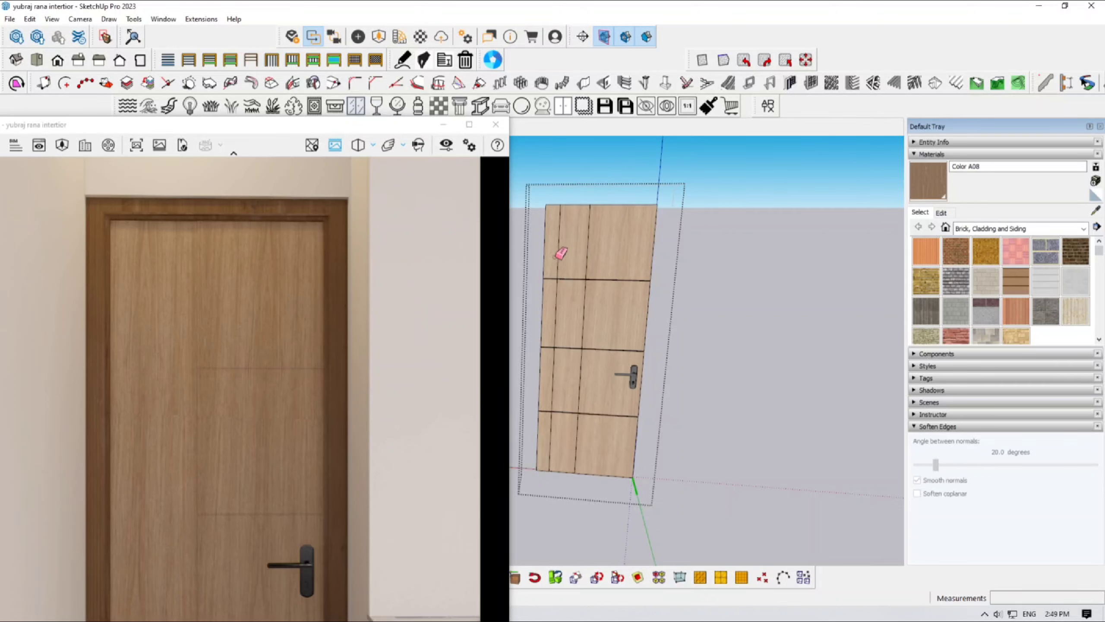
# Push the upper horizontal groove strip inward across the door leaf's middle column to the same depth.
pyautogui.press('space')
pyautogui.scroll(4, 561, 252)
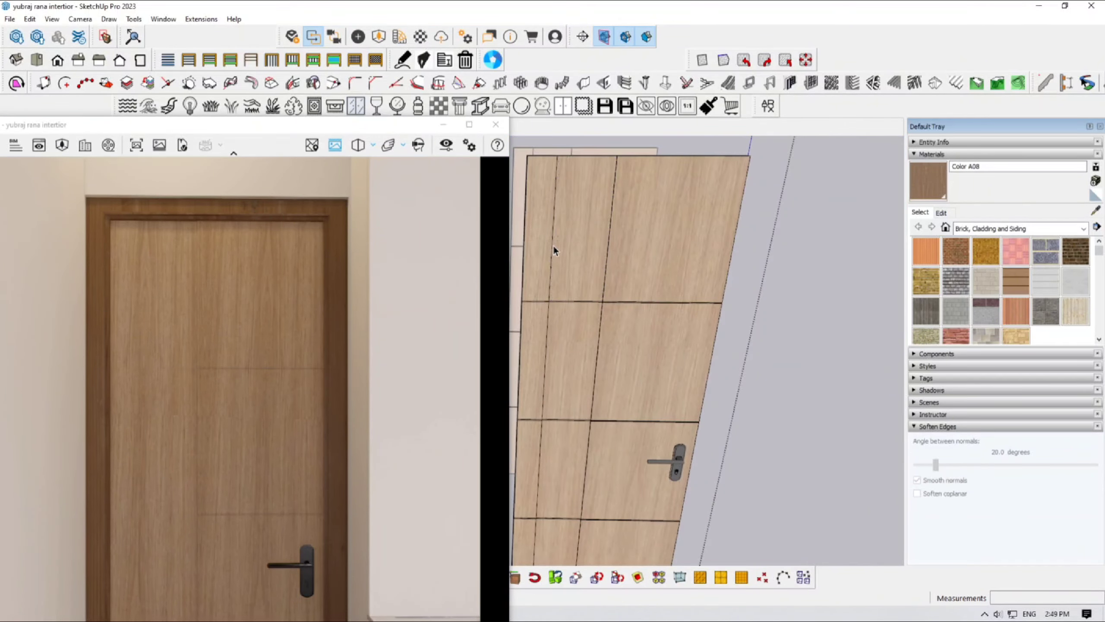
pyautogui.moveTo(557, 254); pyautogui.dragTo(563, 227, button='middle')
pyautogui.scroll(3, 592, 278)
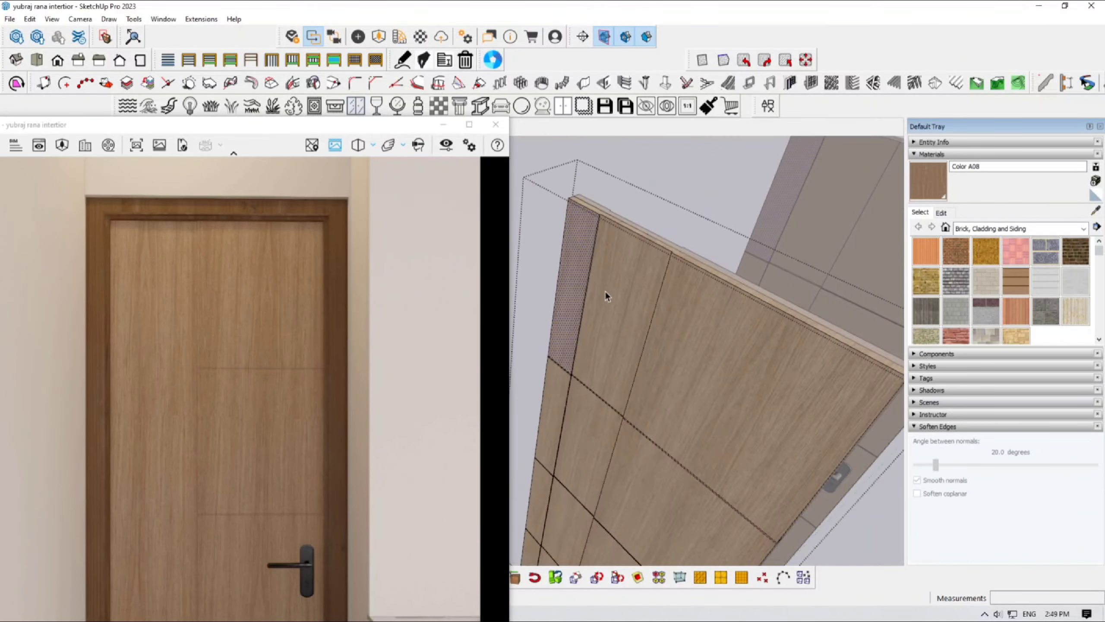
pyautogui.scroll(2, 606, 291)
pyautogui.scroll(-1, 615, 206)
pyautogui.scroll(-2, 652, 293)
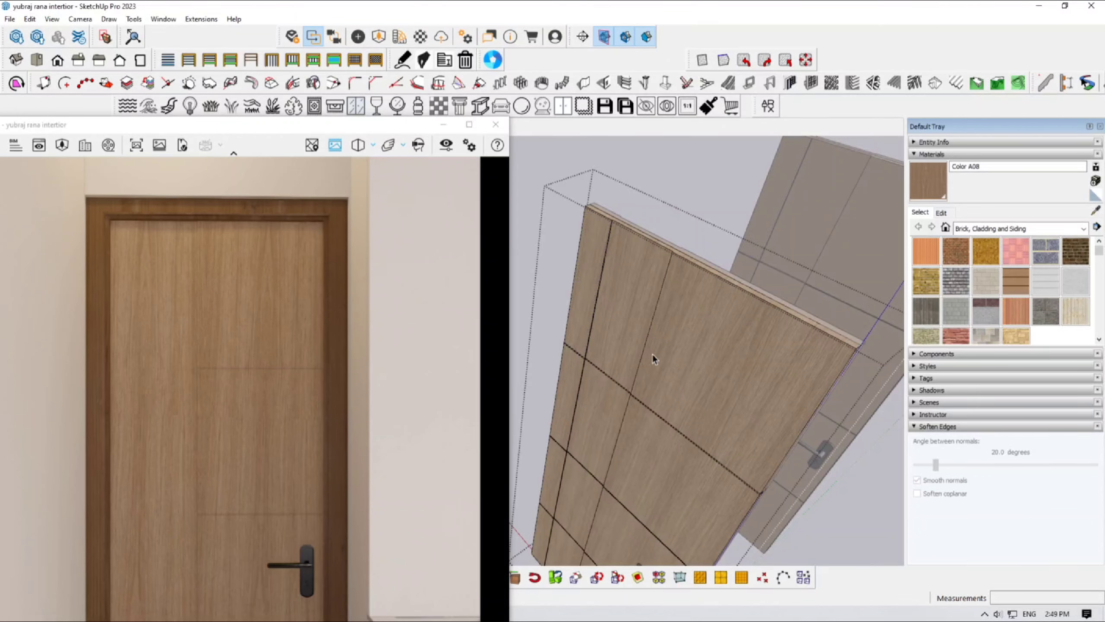
pyautogui.moveTo(652, 354); pyautogui.dragTo(977, 353, button='middle')
pyautogui.scroll(3, 608, 244)
pyautogui.moveTo(608, 244); pyautogui.dragTo(652, 383, button='middle')
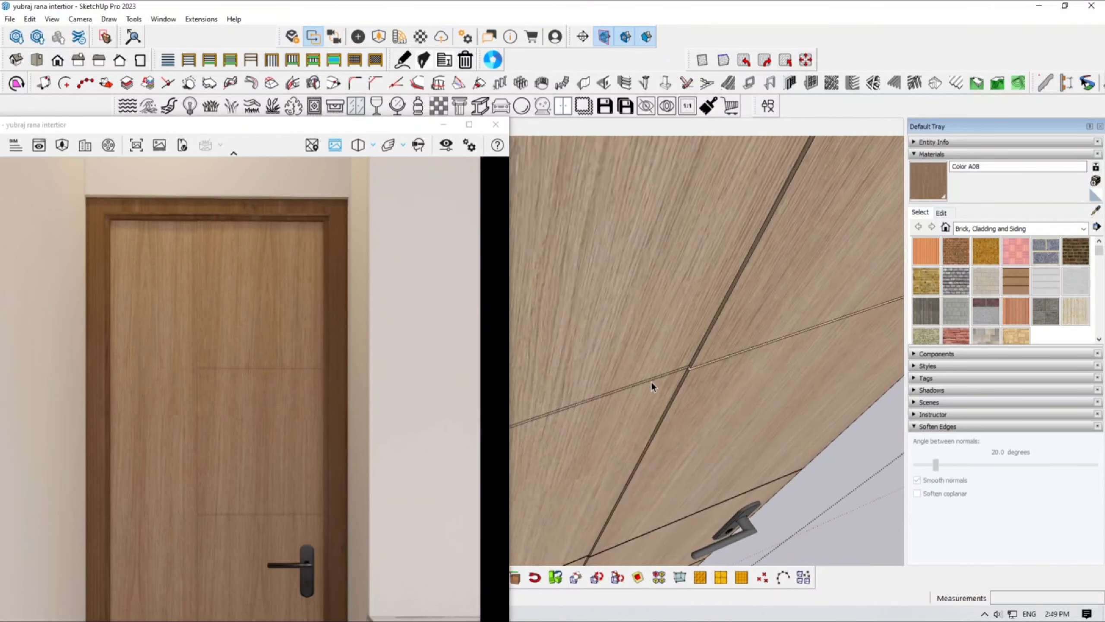
pyautogui.press('t')
pyautogui.click(666, 379)
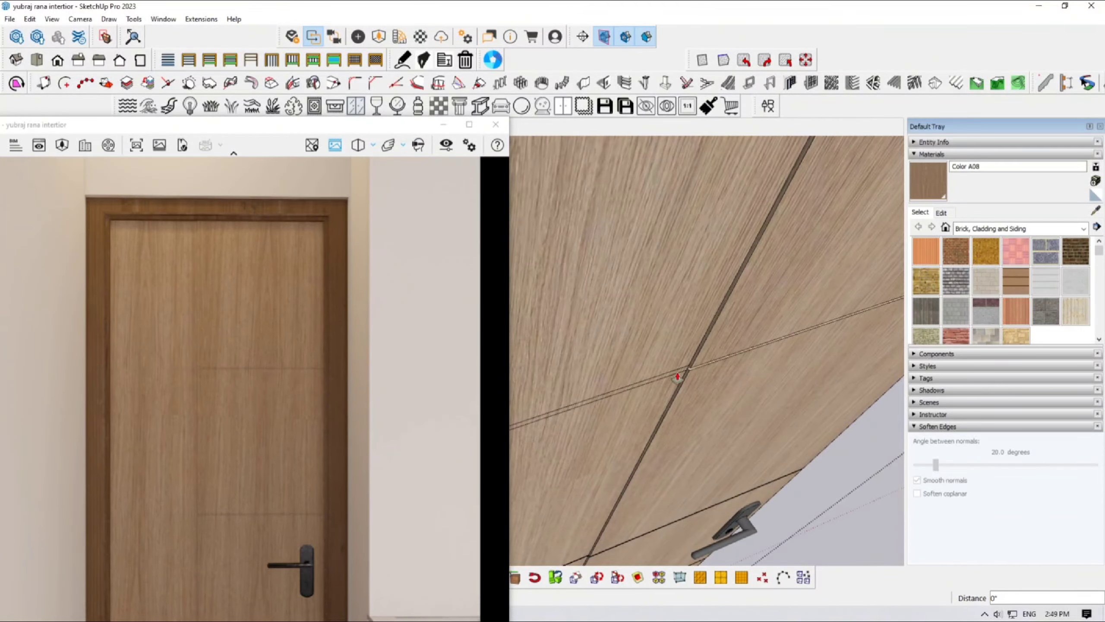
pyautogui.moveTo(672, 389); pyautogui.dragTo(700, 222, button='middle')
pyautogui.doubleClick(686, 336)
pyautogui.scroll(-4, 624, 270)
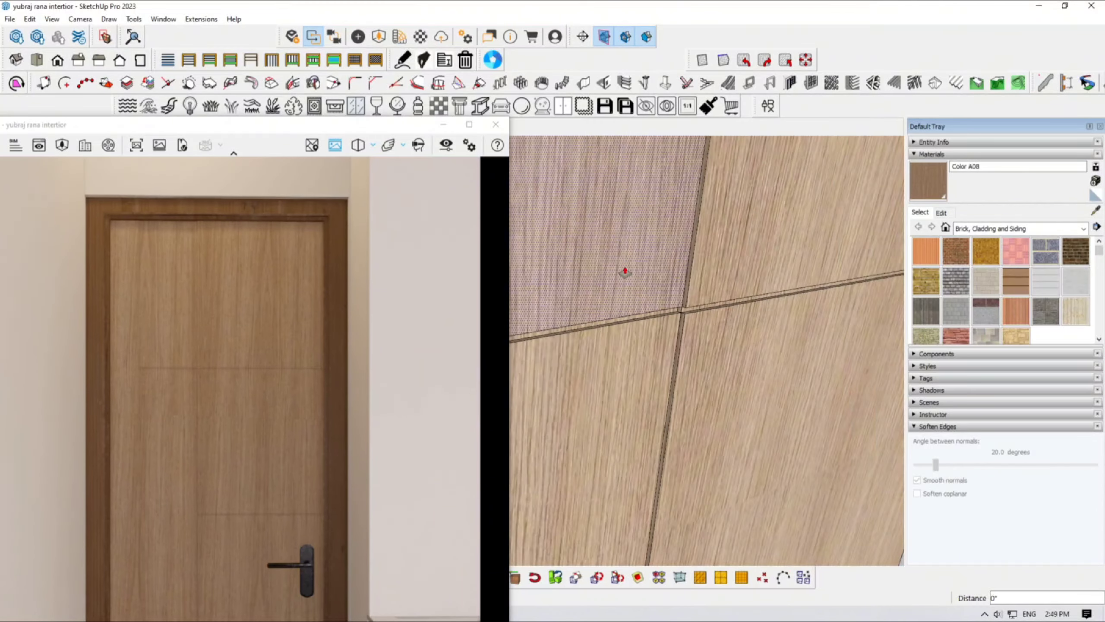
# Recess the two lower horizontal groove strips in the door leaf's middle column to the same depth.
pyautogui.scroll(-2, 630, 282)
pyautogui.scroll(5, 646, 323)
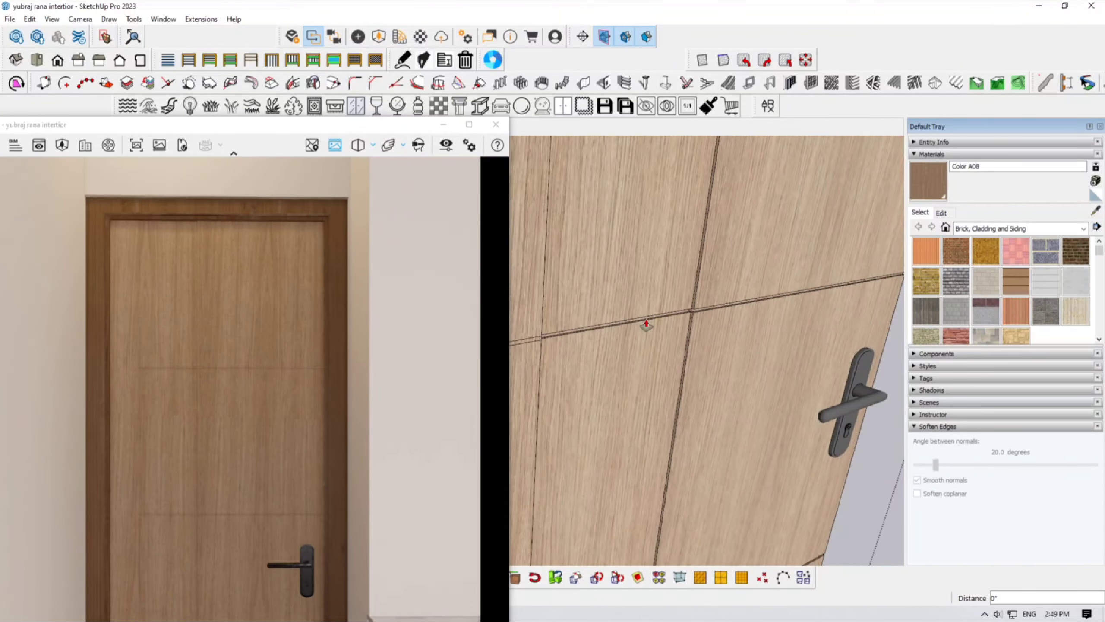
pyautogui.scroll(-3, 646, 323)
pyautogui.keyDown('shift'); pyautogui.moveTo(614, 426); pyautogui.dragTo(634, 276, button='middle'); pyautogui.keyUp('shift')
pyautogui.scroll(3, 641, 320)
pyautogui.doubleClick(640, 316)
pyautogui.scroll(-2, 641, 321)
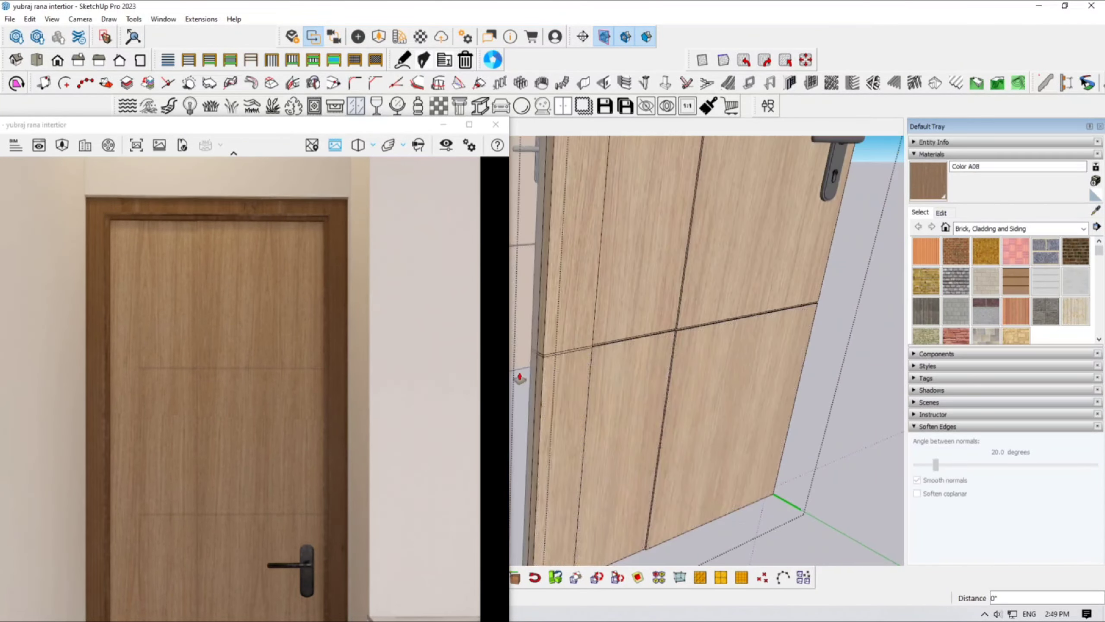
# Recess the horizontal groove strips in the door leaf's narrow outer column, working from the lowest groove upward.
pyautogui.scroll(2, 559, 355)
pyautogui.doubleClick(559, 353)
pyautogui.scroll(-4, 631, 454)
pyautogui.scroll(4, 631, 163)
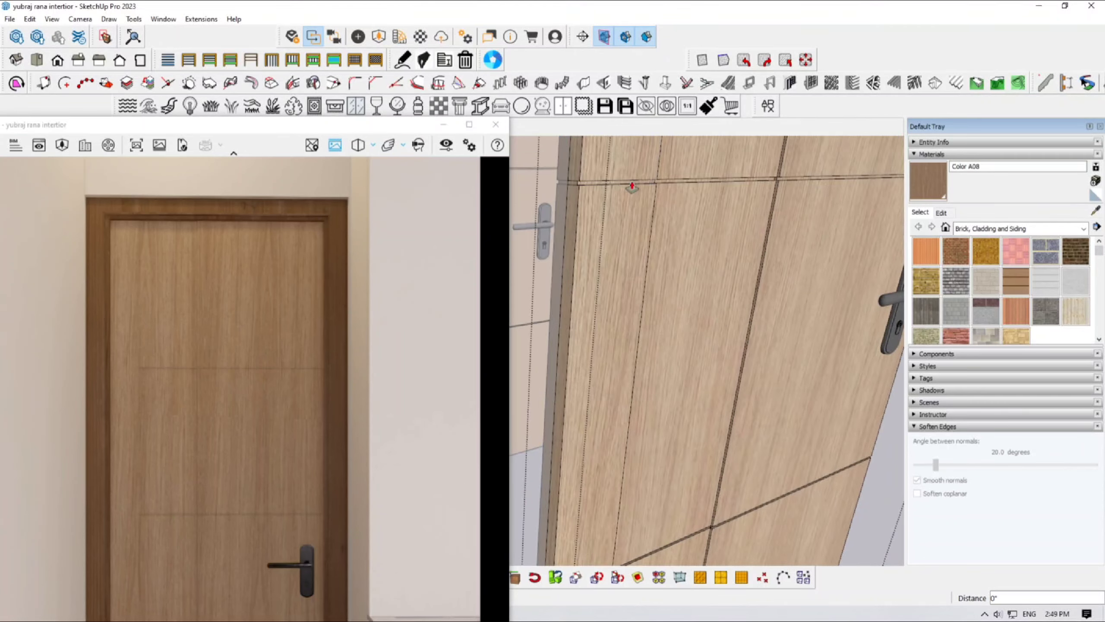
pyautogui.scroll(-4, 632, 188)
pyautogui.scroll(4, 616, 252)
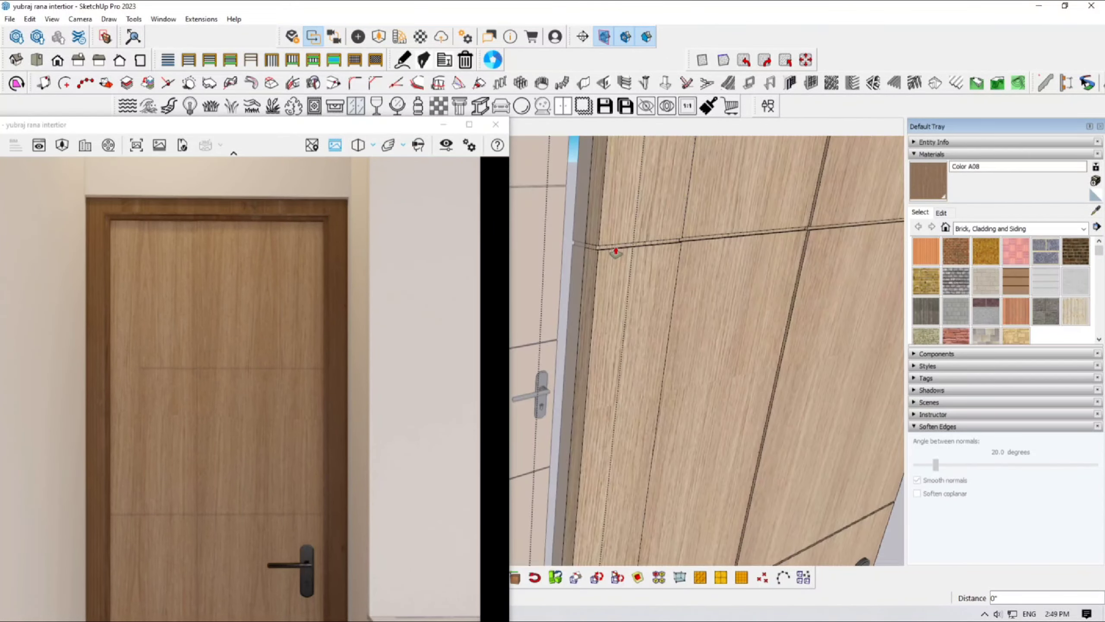
pyautogui.scroll(-5, 616, 252)
# Select the whole grooved door leaf and paint it with Color A08 wood sampled from the door frame.
pyautogui.press('space')
pyautogui.moveTo(585, 284); pyautogui.dragTo(496, 183, button='middle')
pyautogui.tripleClick(668, 231)
pyautogui.moveTo(668, 235); pyautogui.dragTo(700, 330, button='middle')
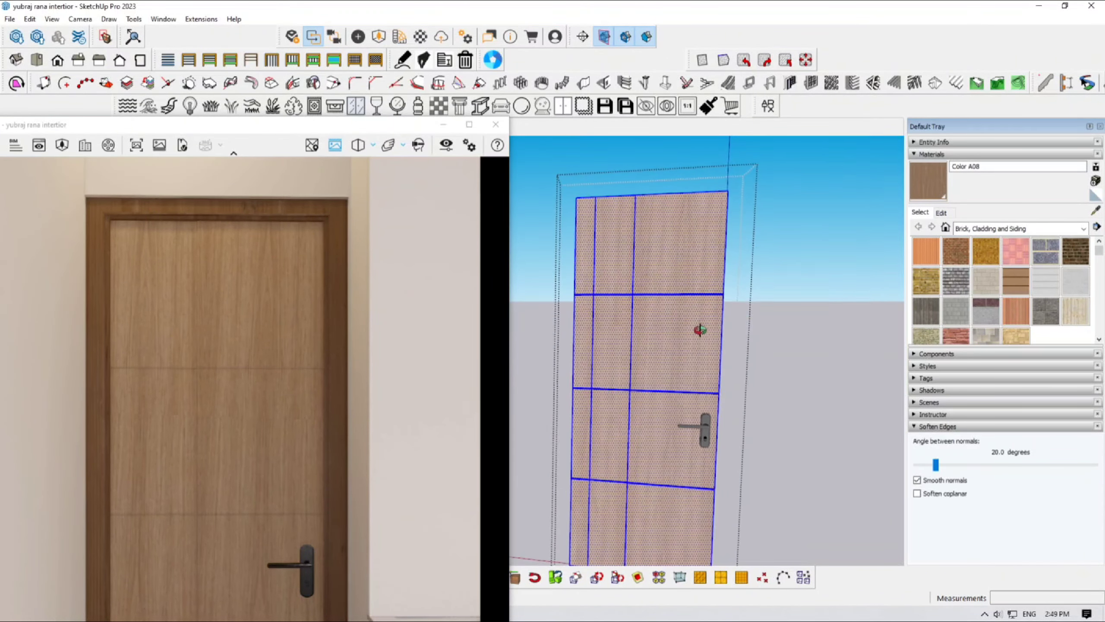
pyautogui.press('b')
pyautogui.keyDown('alt'); pyautogui.click(697, 175); pyautogui.keyUp('alt')
pyautogui.keyDown('alt'); pyautogui.click(698, 184); pyautogui.keyUp('alt')
pyautogui.click(696, 218)
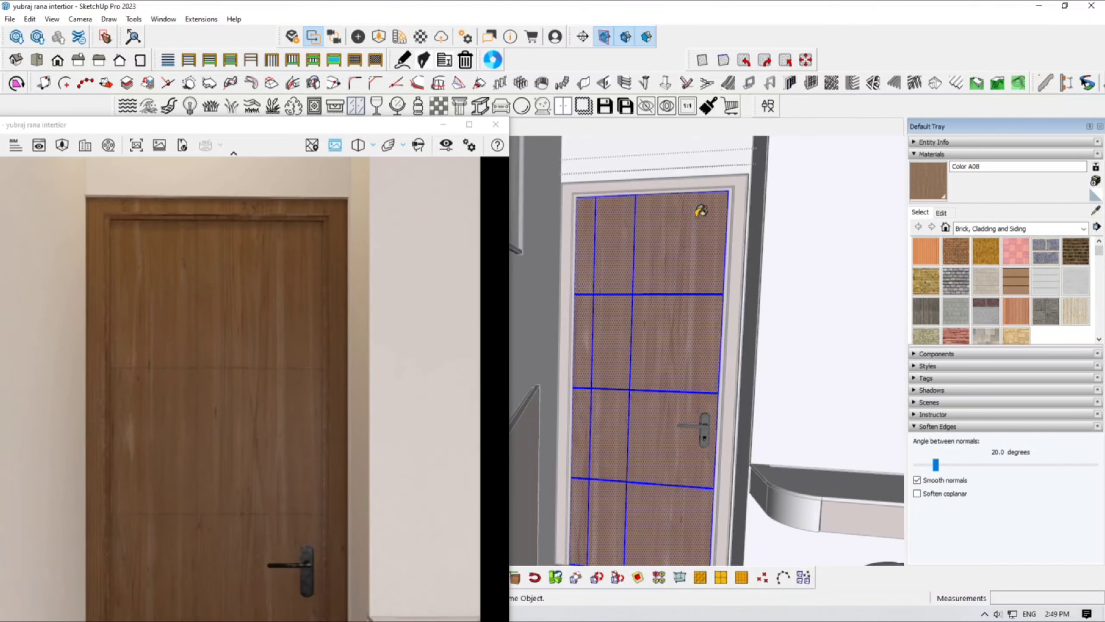
# Rotate the wood grain on the door leaf's faces, randomise the texture placement, and leave the door's editing context.
pyautogui.click(765, 63)
pyautogui.scroll(-2, 656, 304)
pyautogui.moveTo(656, 304); pyautogui.dragTo(641, 324, button='middle')
pyautogui.click(805, 65)
pyautogui.click(805, 65)
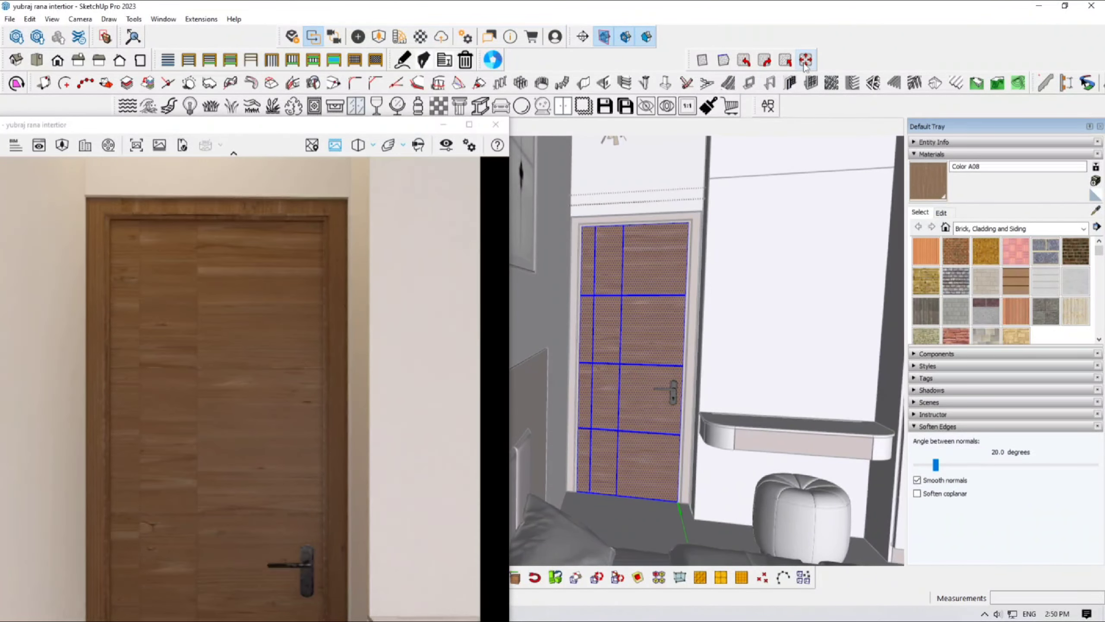
pyautogui.click(805, 64)
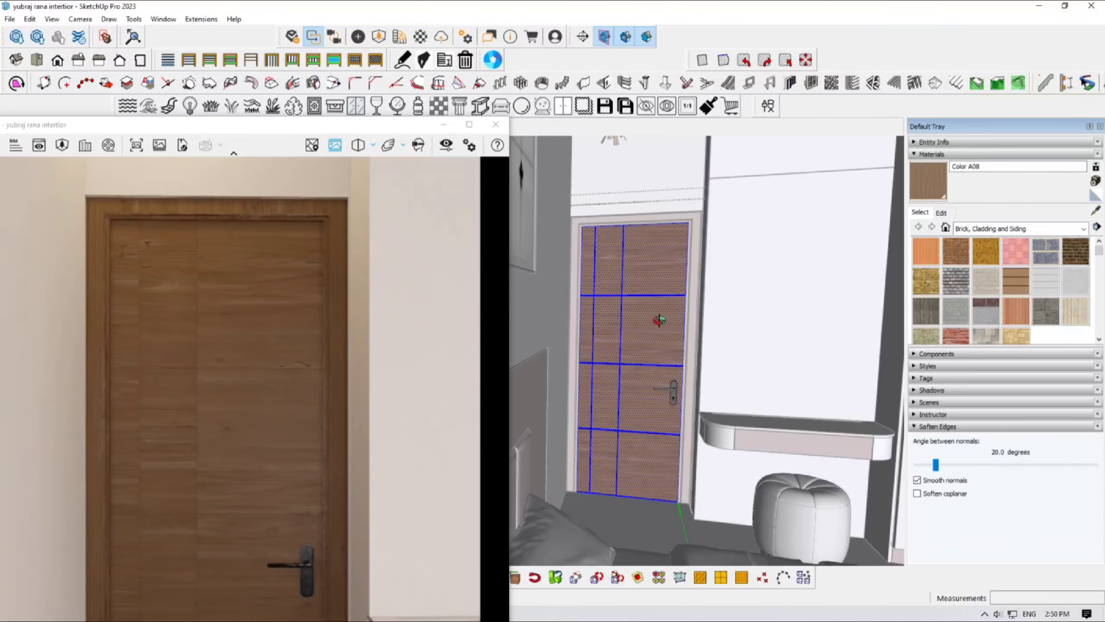
pyautogui.moveTo(647, 321); pyautogui.dragTo(640, 323, button='middle')
pyautogui.press('Escape')
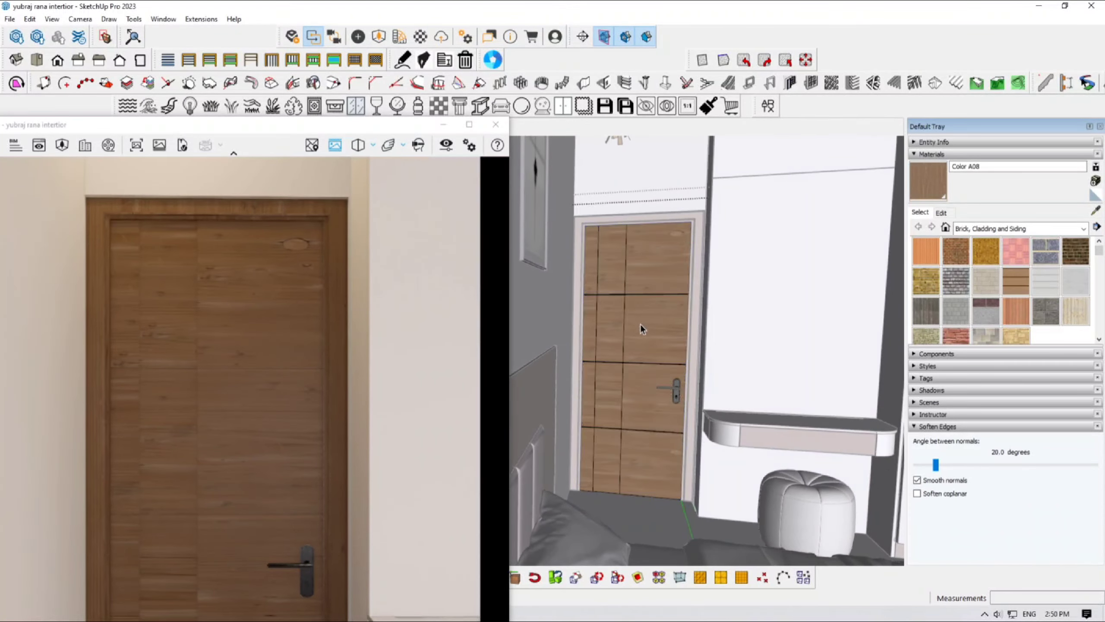
pyautogui.press('Escape')
# Examine the wooden door from across the whole bedroom in the Enscape render.
pyautogui.click(278, 325)
pyautogui.scroll(-3, 287, 344)
pyautogui.scroll(-6, 267, 390)
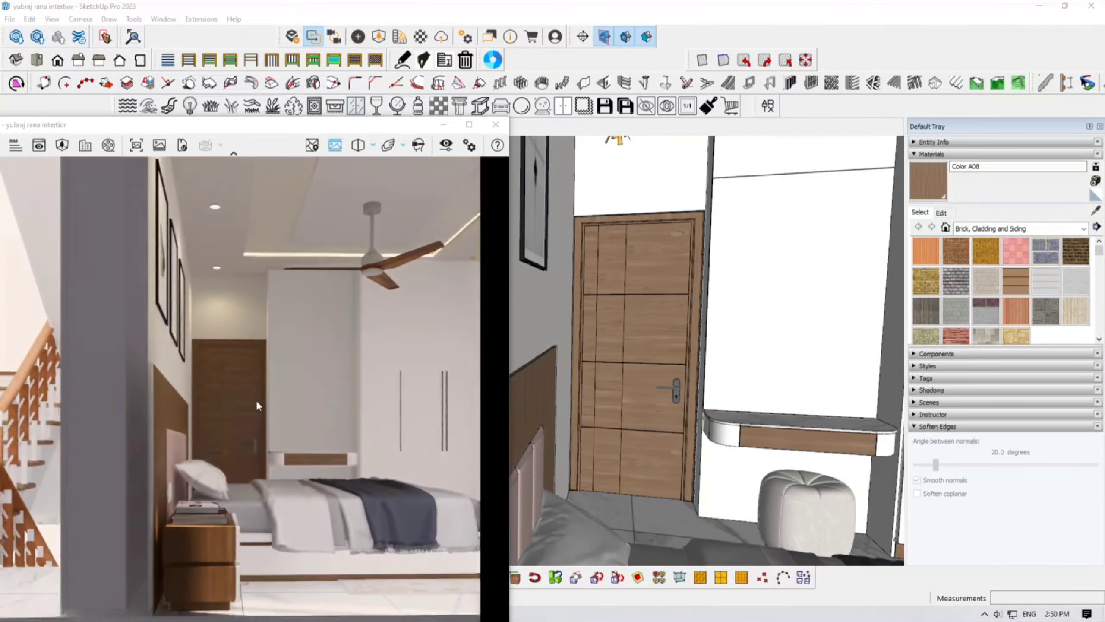
pyautogui.moveTo(257, 403); pyautogui.dragTo(191, 404, button='right')
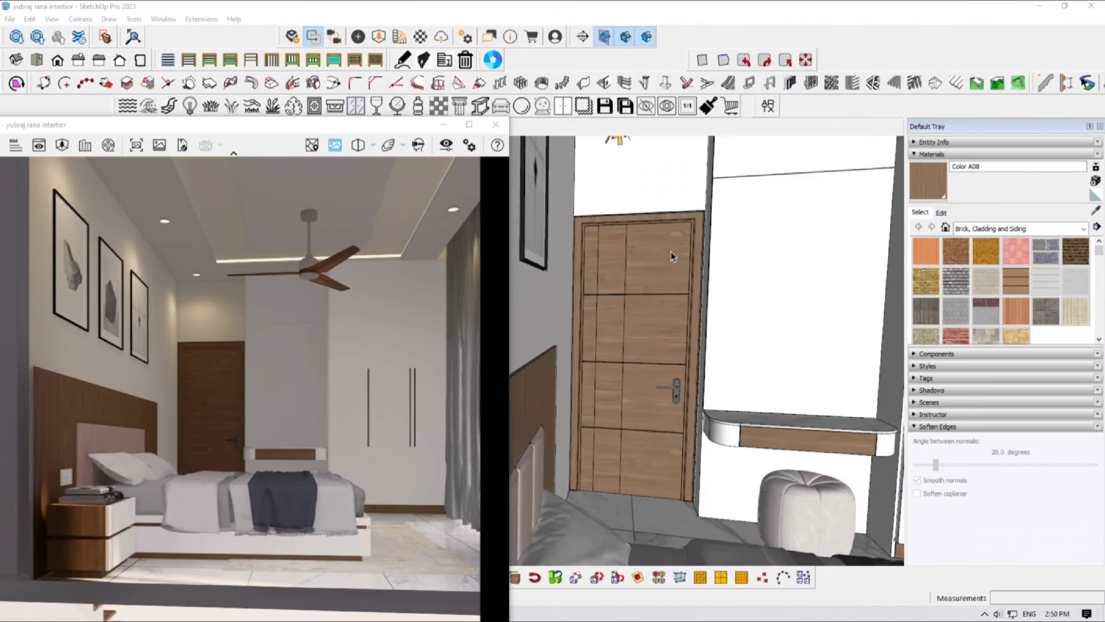
# Select the whole grooved door leaf and import Wood 56 from the Wood category of the Enscape Material Library.
pyautogui.scroll(2, 670, 251)
pyautogui.doubleClick(651, 272)
pyautogui.doubleClick(650, 272)
pyautogui.tripleClick(651, 272)
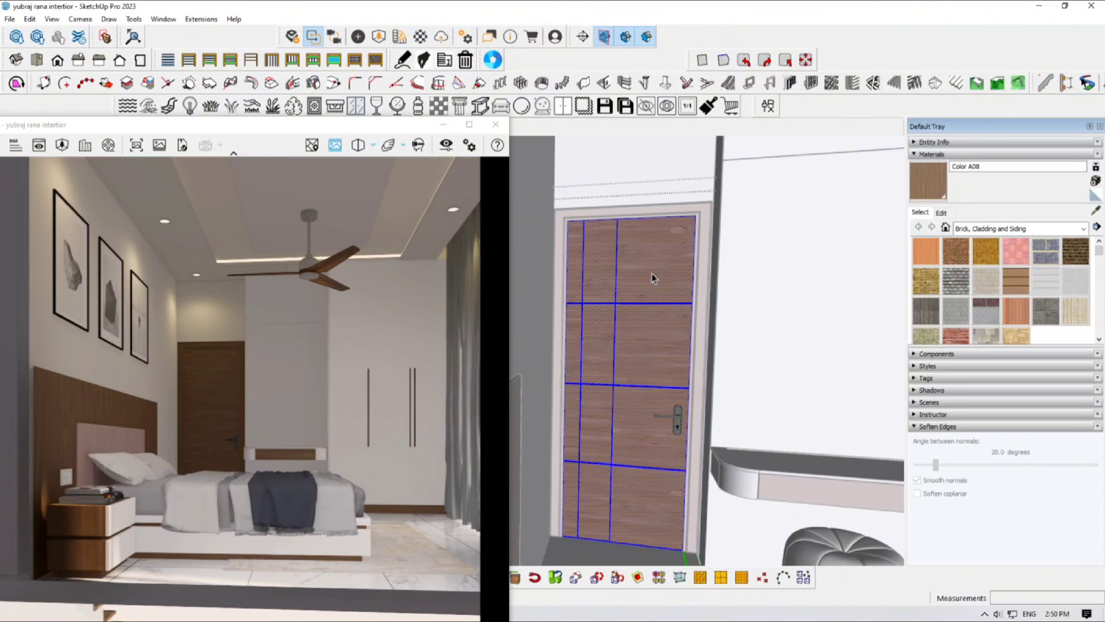
pyautogui.click(399, 37)
pyautogui.click(96, 427)
pyautogui.moveTo(337, 48); pyautogui.dragTo(933, 68)
pyautogui.scroll(-4, 879, 404)
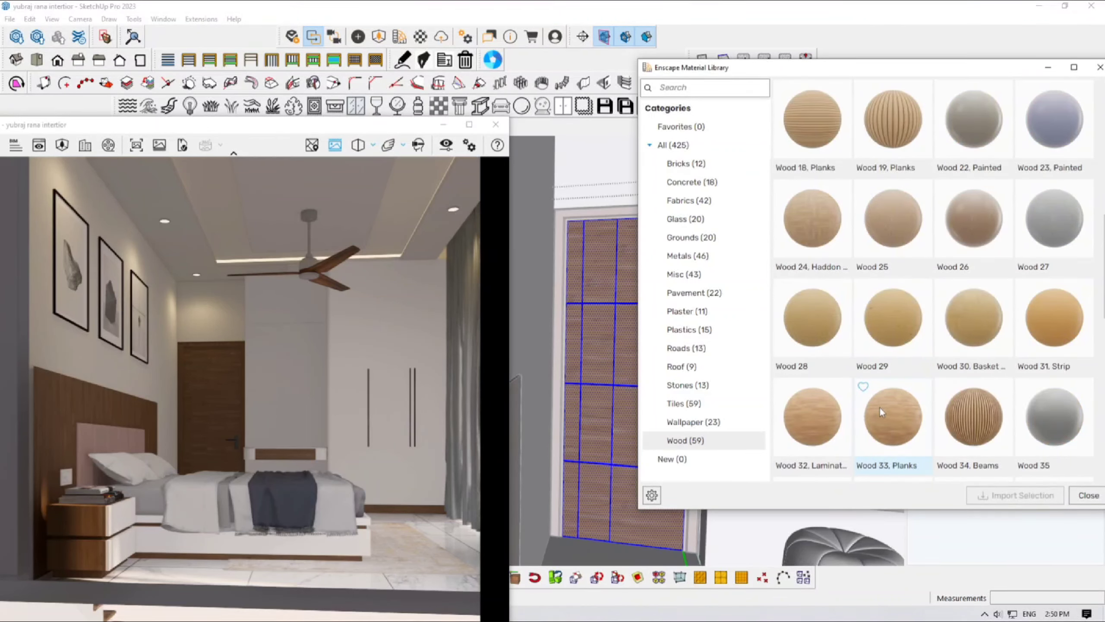
pyautogui.scroll(-2, 879, 406)
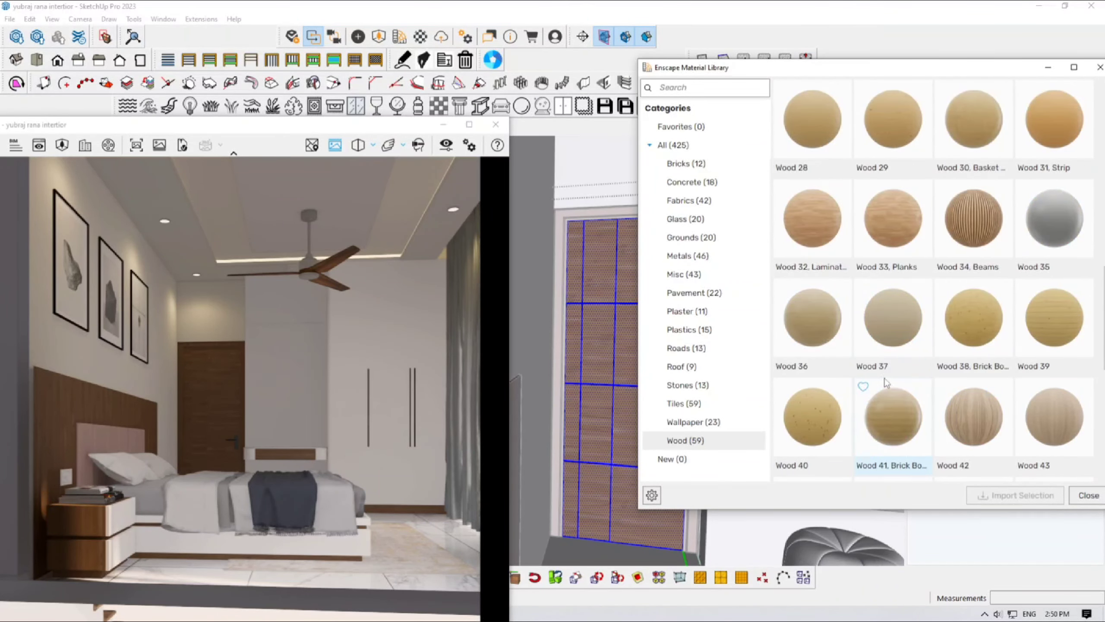
pyautogui.scroll(-4, 881, 405)
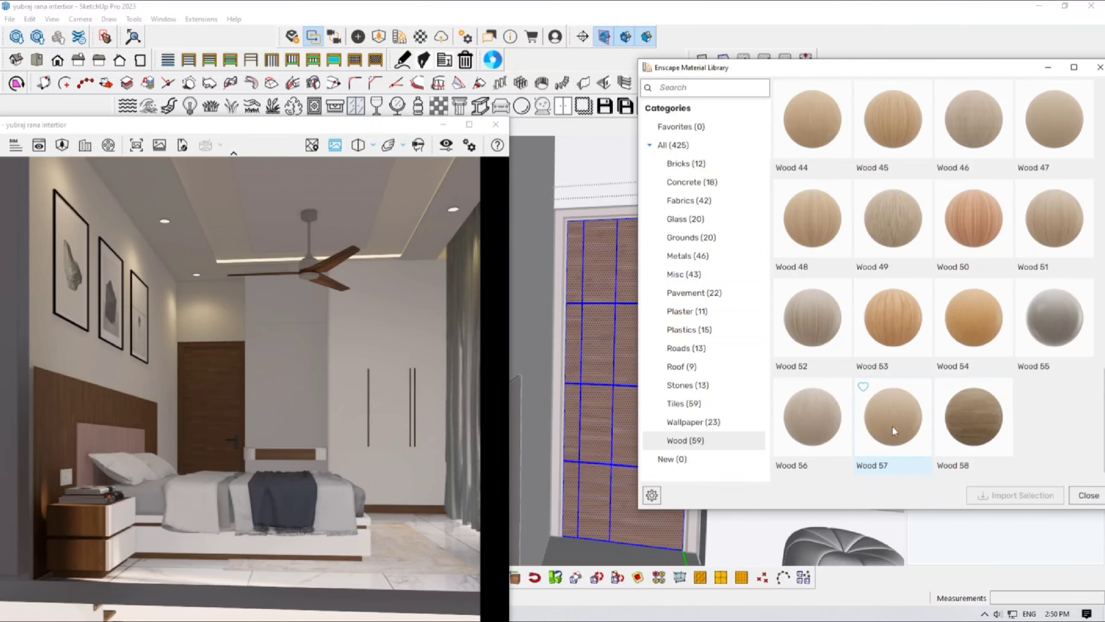
pyautogui.click(893, 425)
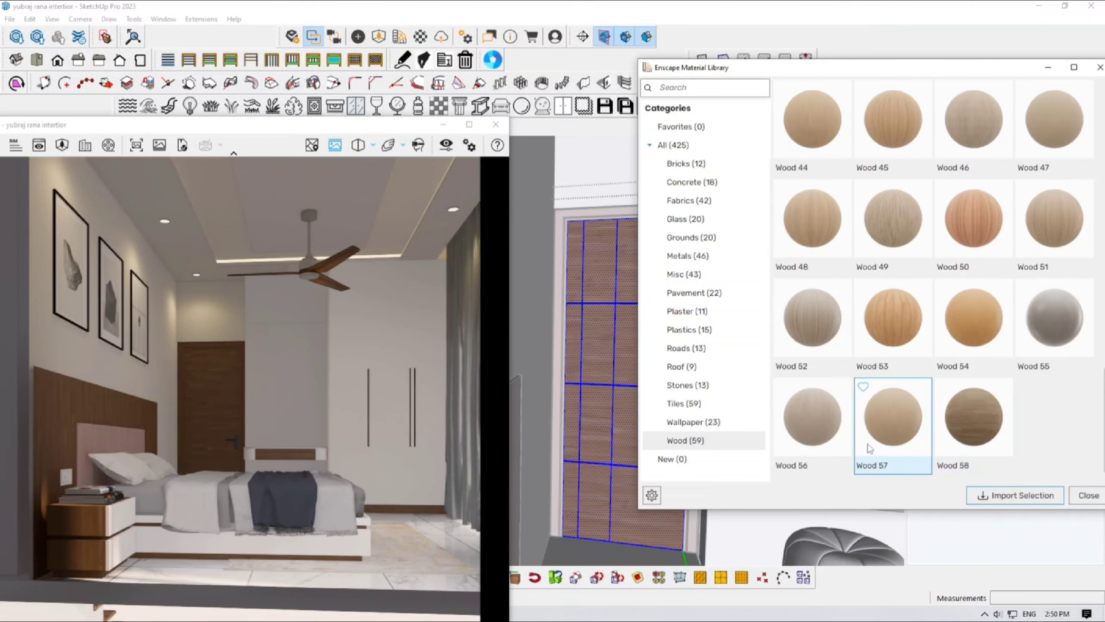
pyautogui.click(893, 425)
pyautogui.click(831, 419)
pyautogui.click(1015, 496)
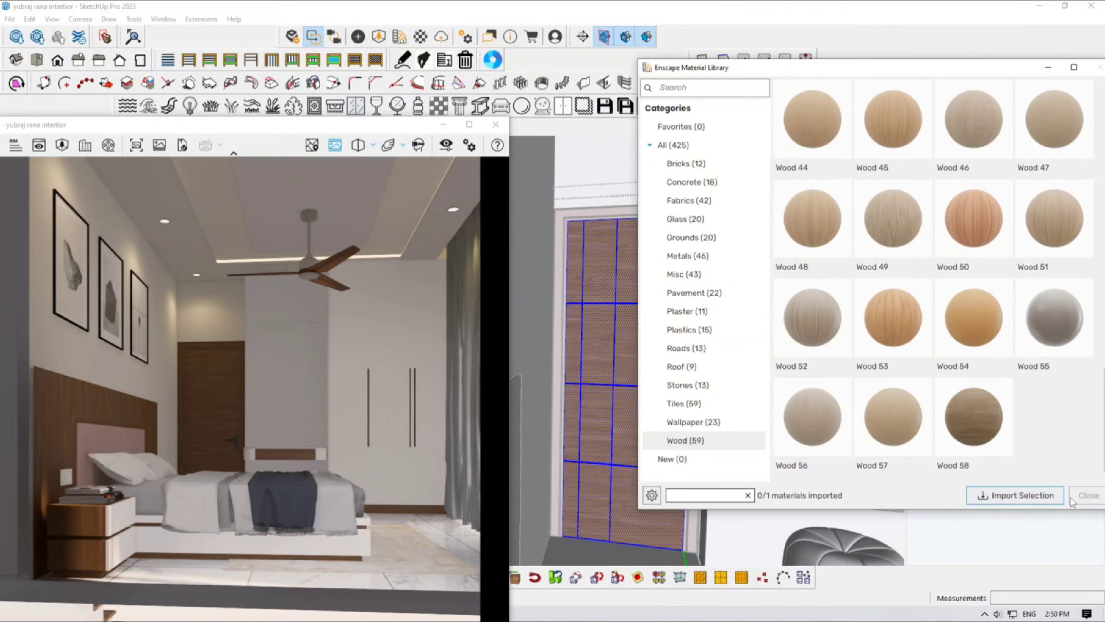
pyautogui.click(1085, 497)
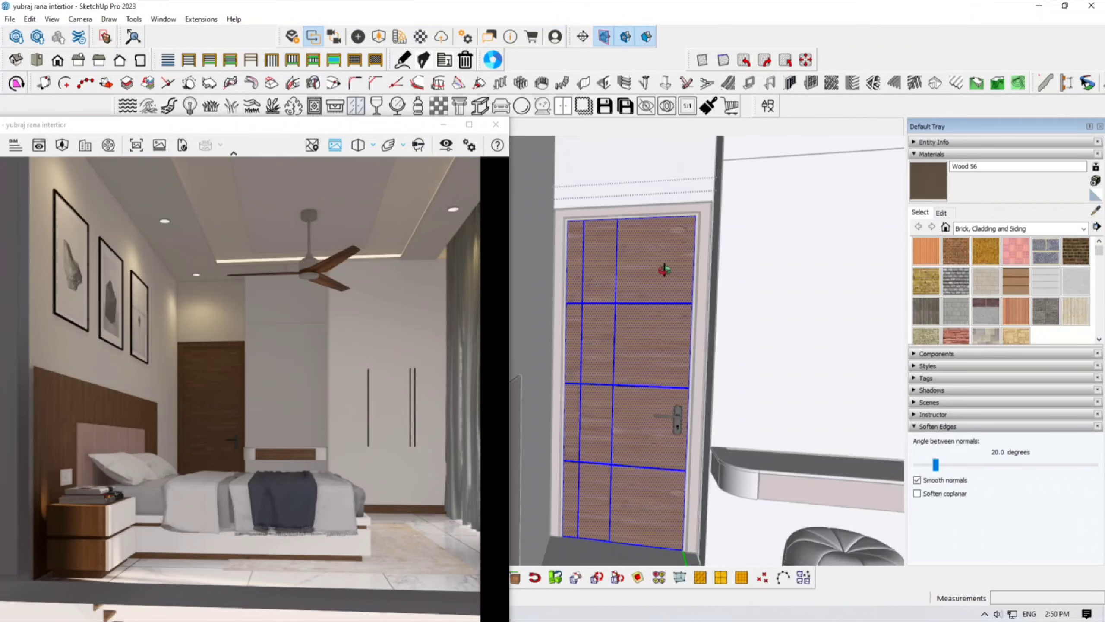
# Paint the selected grooved door leaf with the Wood 56 material.
pyautogui.scroll(2, 643, 259)
pyautogui.press('b')
pyautogui.click(647, 246)
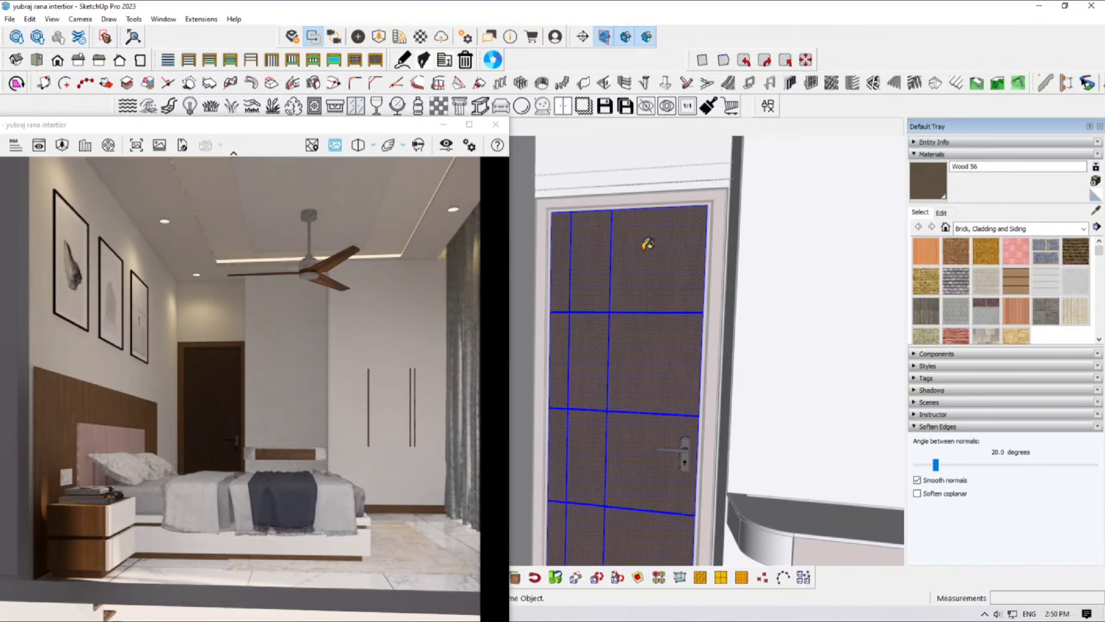
pyautogui.press('space')
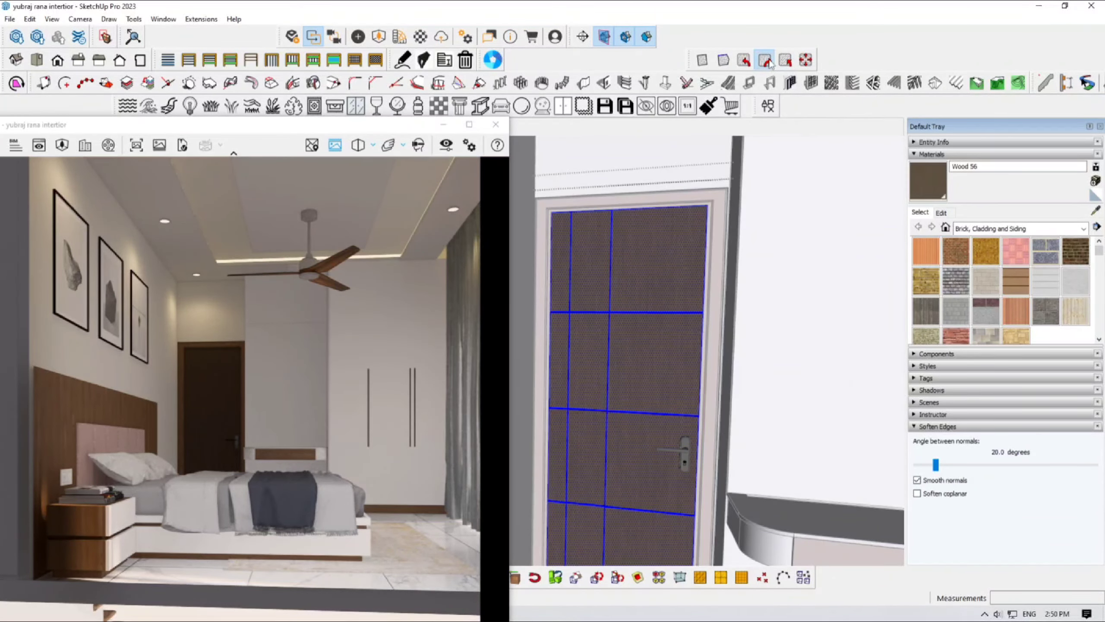
# Set the lightness of the door leaf's Wood 56 material to 50.
pyautogui.click(941, 212)
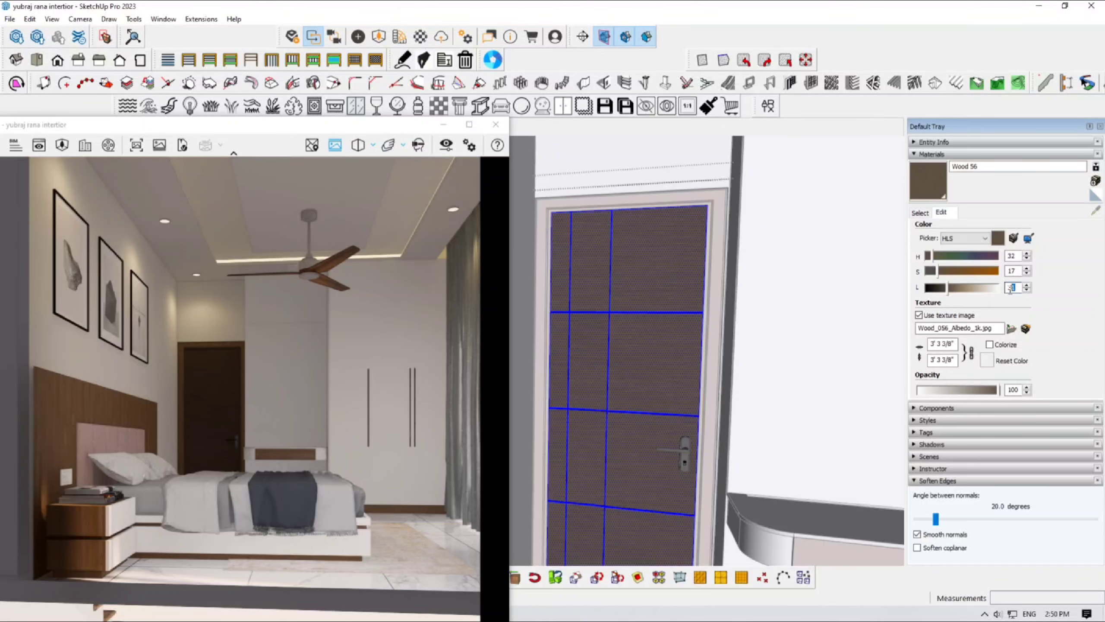
pyautogui.write('50')
pyautogui.press('Return')
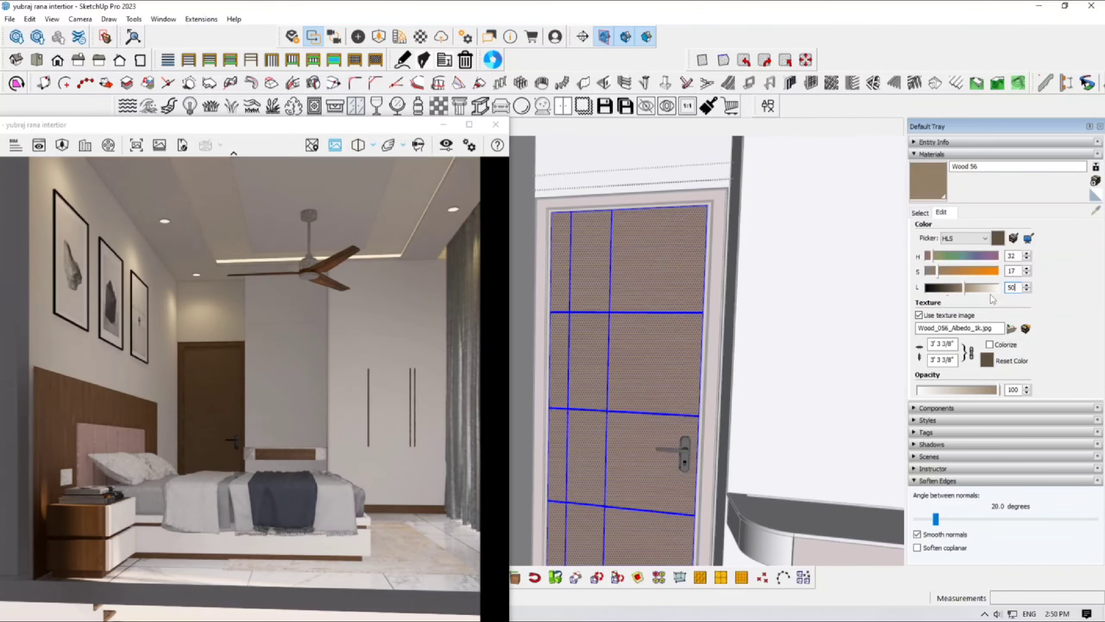
pyautogui.click(920, 212)
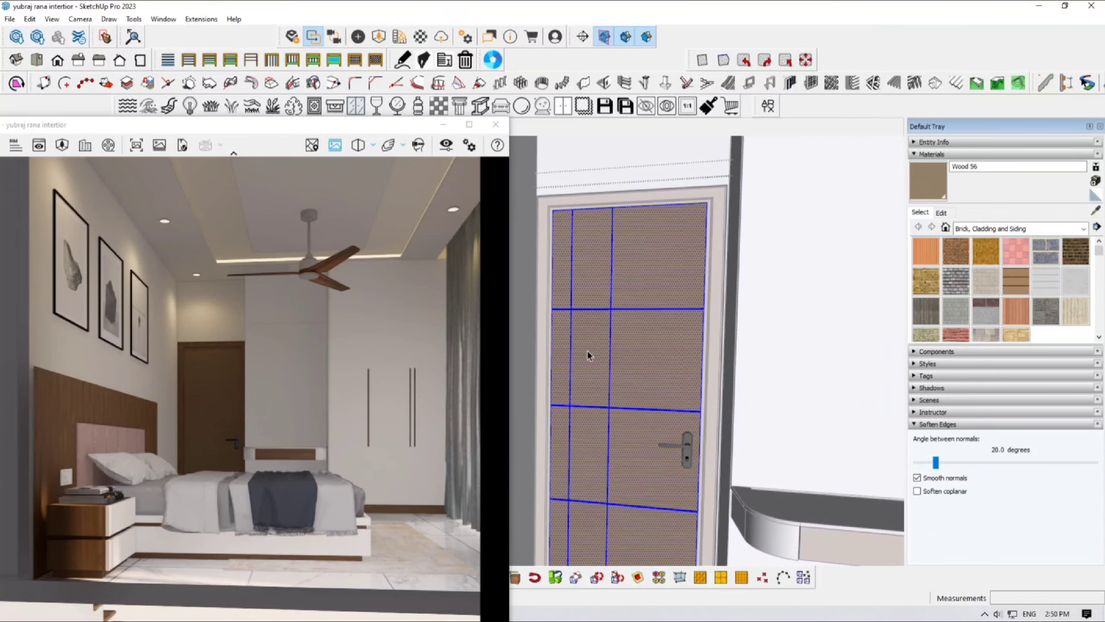
# Examine the repainted door up close and from across the bedroom in the Enscape render.
pyautogui.click(236, 390)
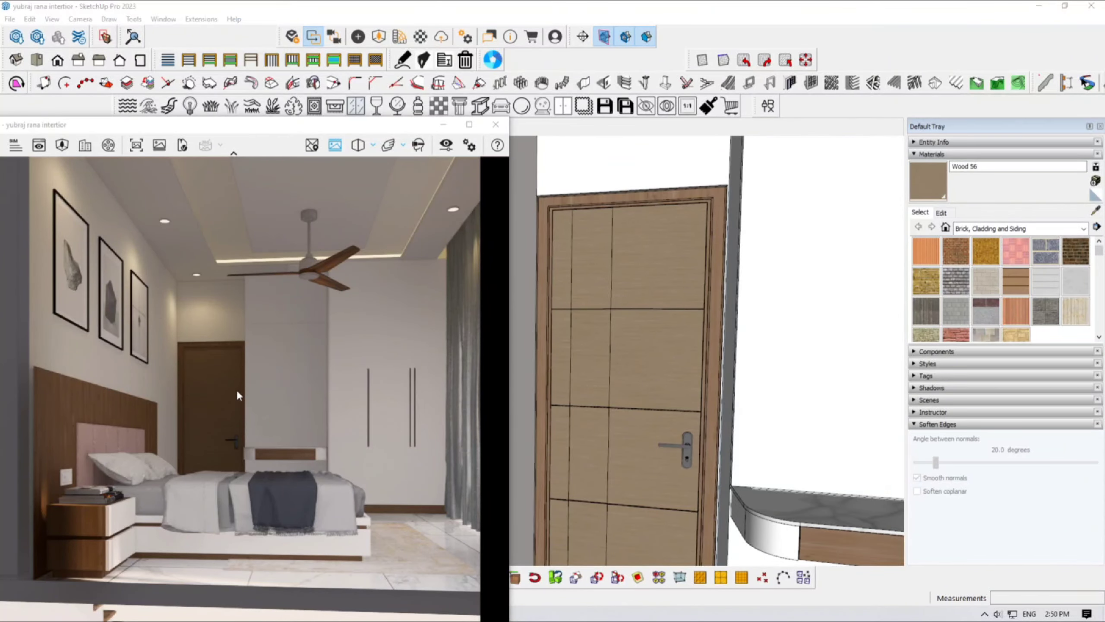
pyautogui.scroll(3, 233, 439)
pyautogui.scroll(5, 235, 441)
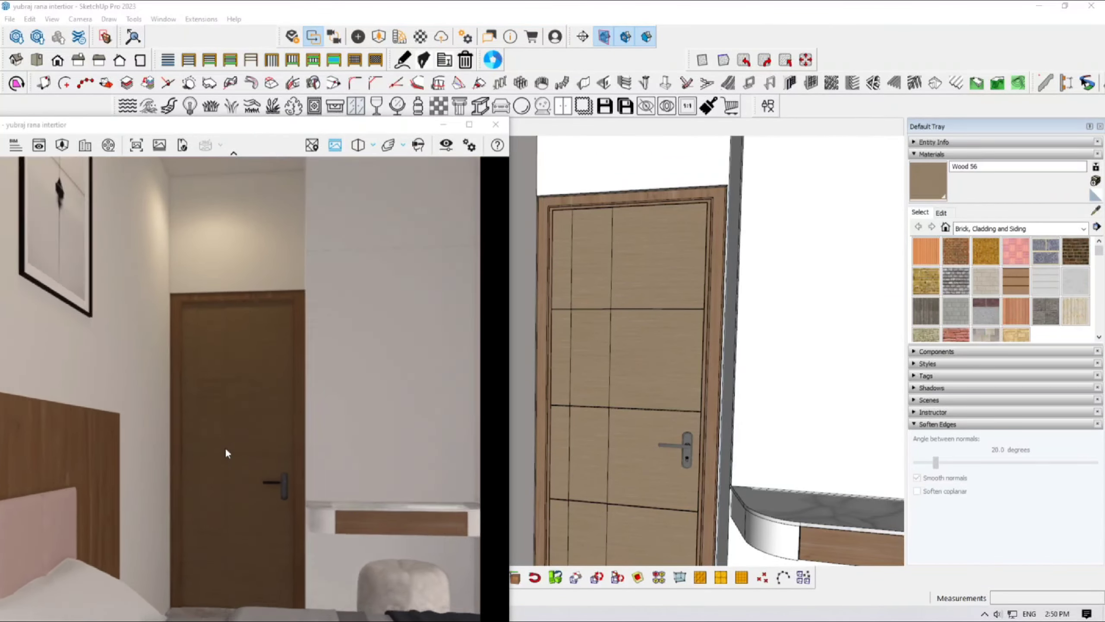
pyautogui.scroll(3, 232, 434)
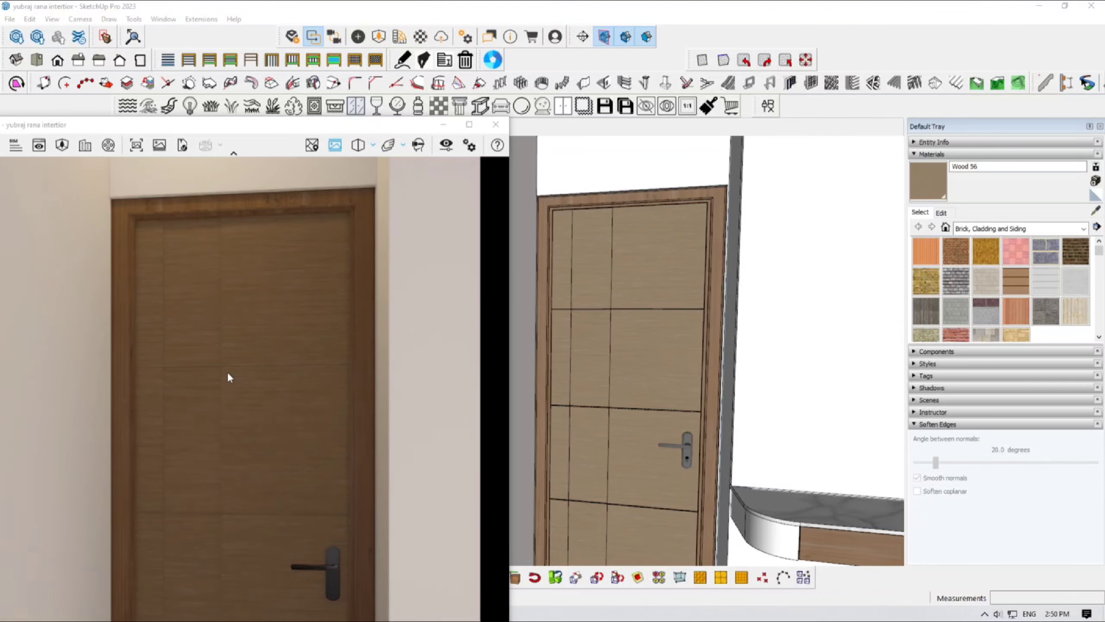
pyautogui.scroll(-5, 227, 371)
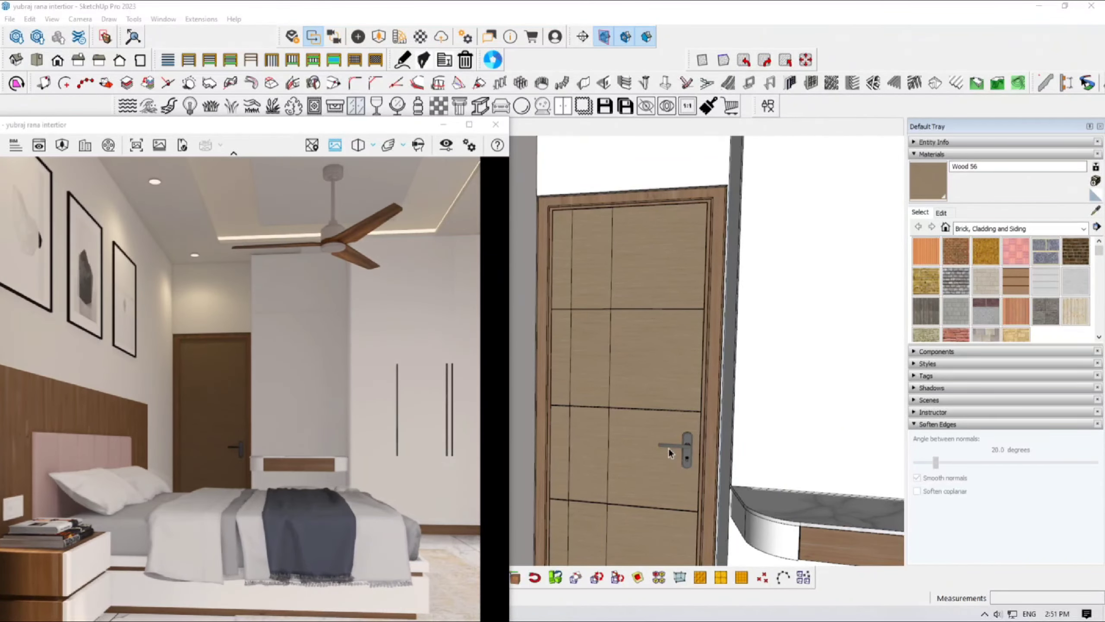
# Close Enscape's BIM information pane and sample the metal material of the door handle.
pyautogui.scroll(3, 668, 448)
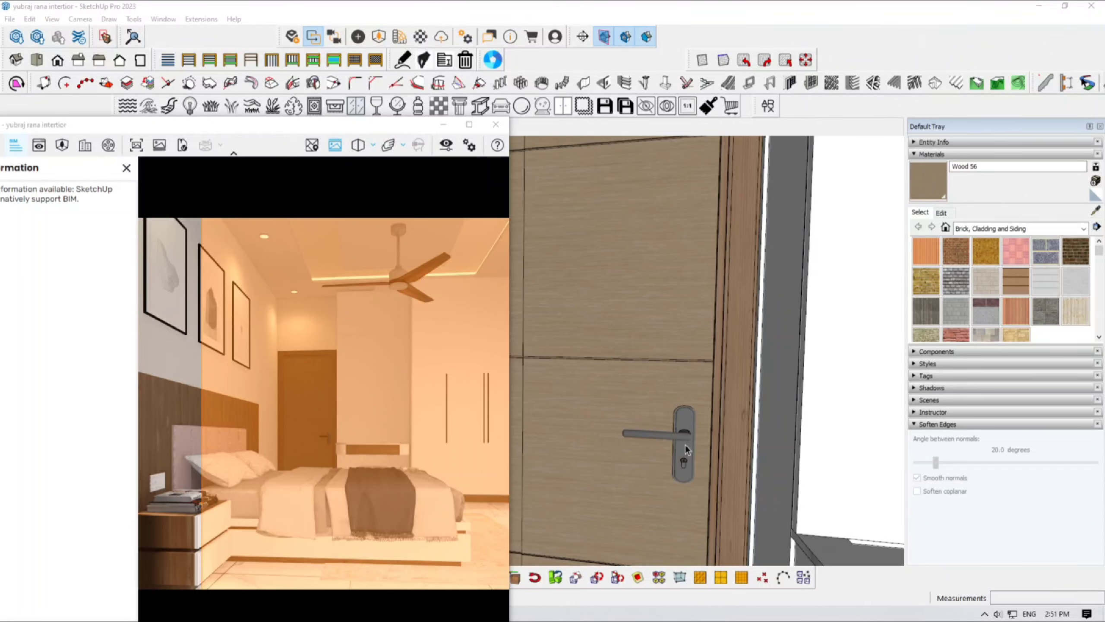
pyautogui.click(126, 168)
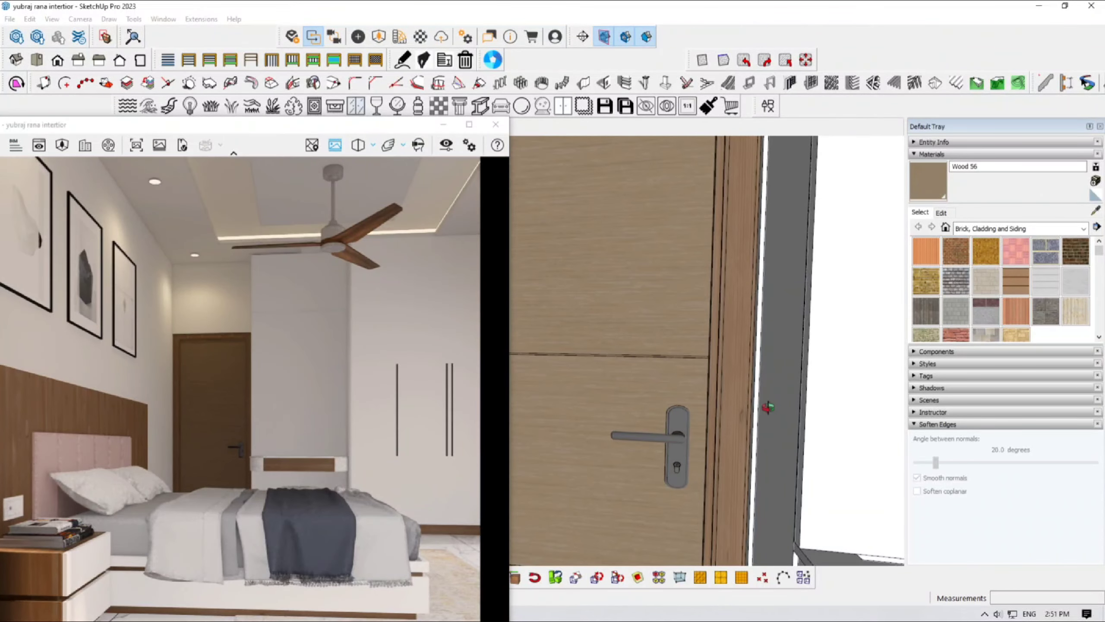
pyautogui.keyDown('alt'); pyautogui.click(681, 421); pyautogui.keyUp('alt')
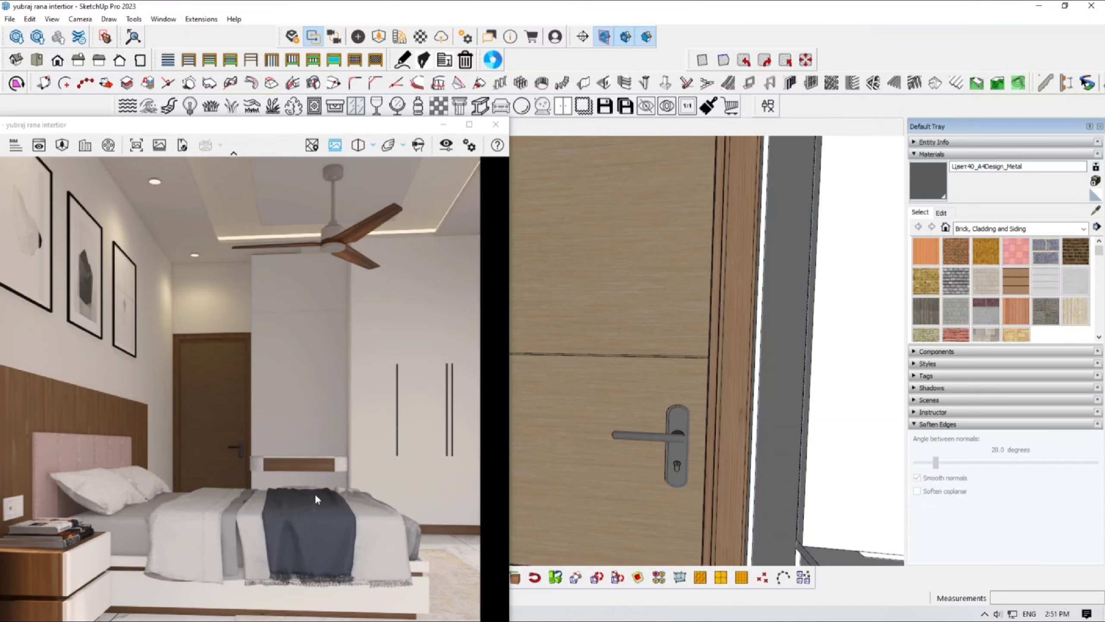
# Sample the pink headboard's Color A07 and open the material library to replace it from the Enscape Material Editor.
pyautogui.scroll(-5, 652, 387)
pyautogui.moveTo(629, 328)
pyautogui.mouseDown(button='middle')
pyautogui.moveTo(709, 356)
pyautogui.moveTo(710, 453)
pyautogui.moveTo(576, 477)
pyautogui.moveTo(619, 391)
pyautogui.mouseUp(button='middle')
pyautogui.scroll(5, 619, 391)
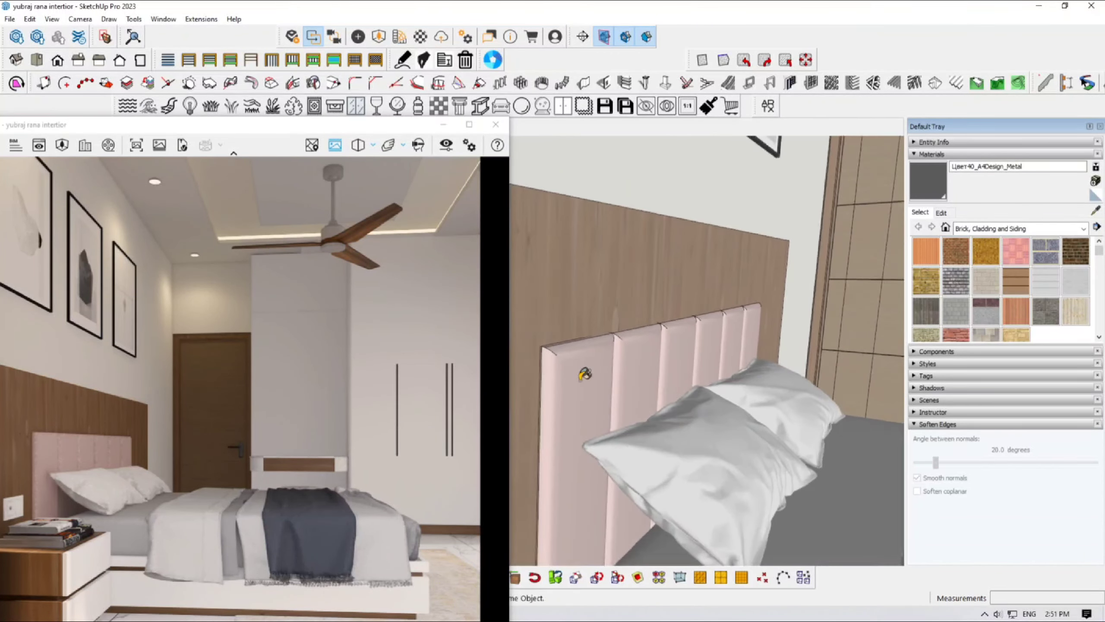
pyautogui.keyDown('alt'); pyautogui.click(586, 374); pyautogui.keyUp('alt')
pyautogui.click(421, 38)
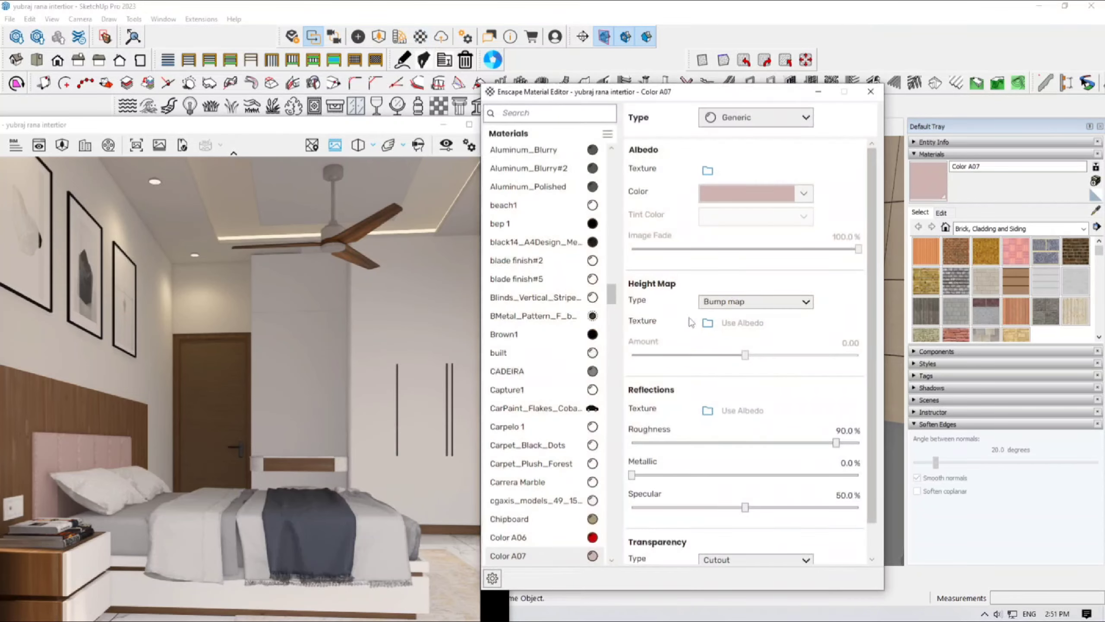
pyautogui.click(592, 559)
pyautogui.click(626, 539)
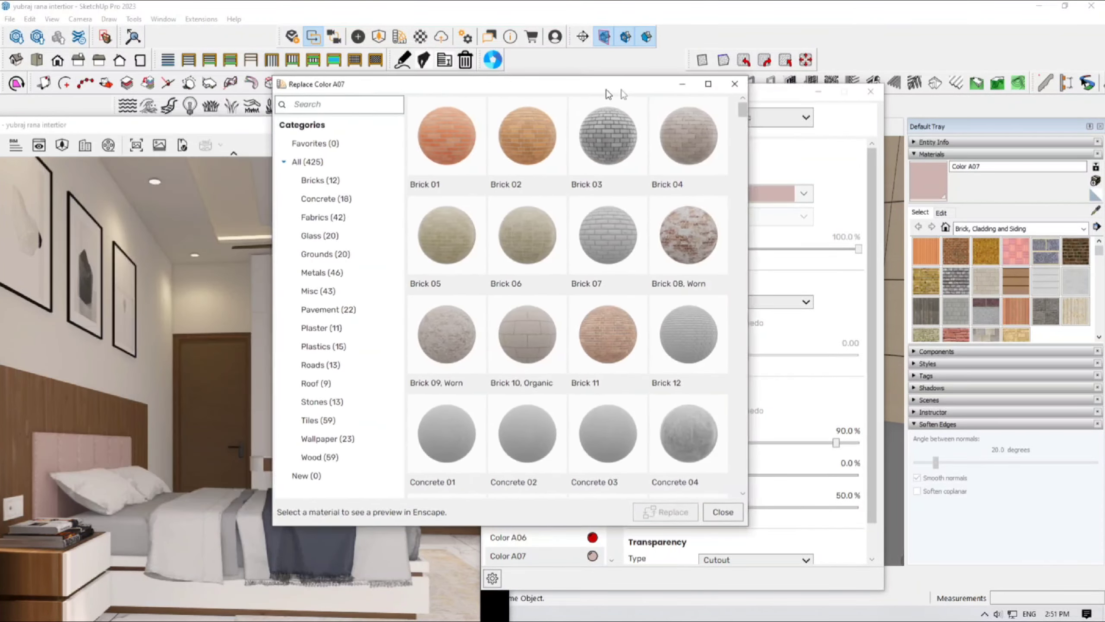
# Preview Leather 07 from the Fabrics category on the headboard, and replace Color A07 with Leather 06.
pyautogui.moveTo(607, 91); pyautogui.dragTo(948, 91)
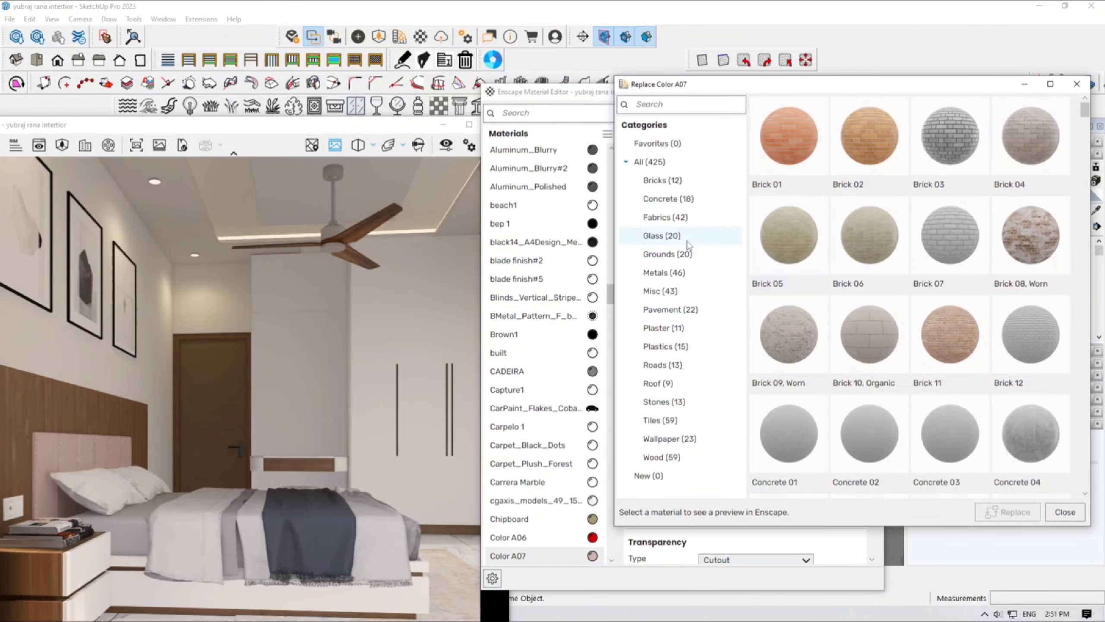
pyautogui.click(688, 218)
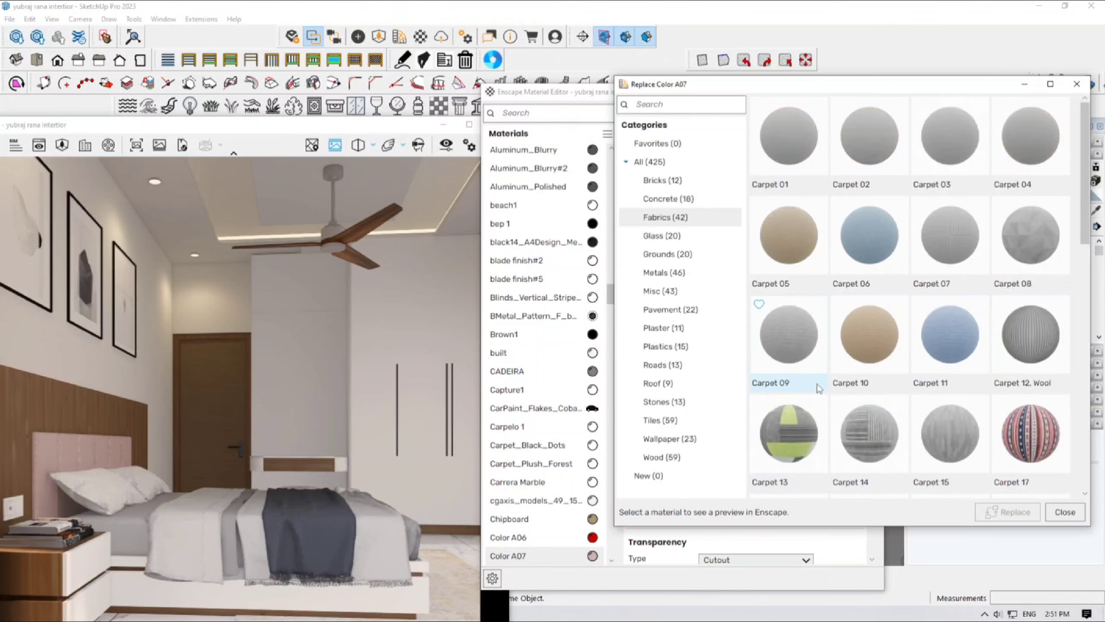
pyautogui.scroll(-3, 875, 379)
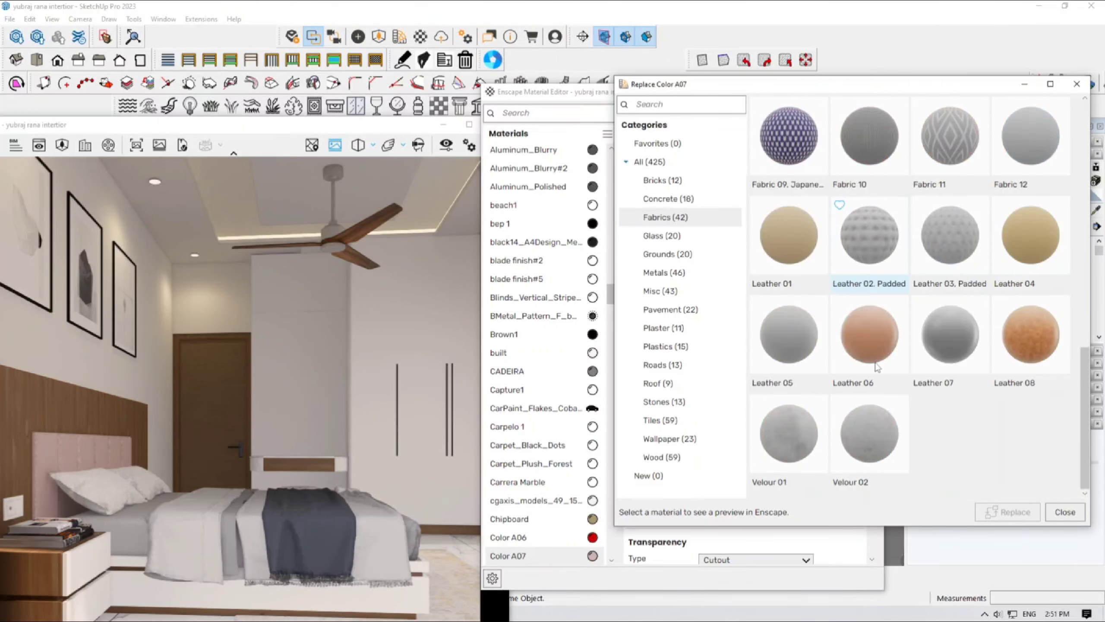
pyautogui.click(955, 346)
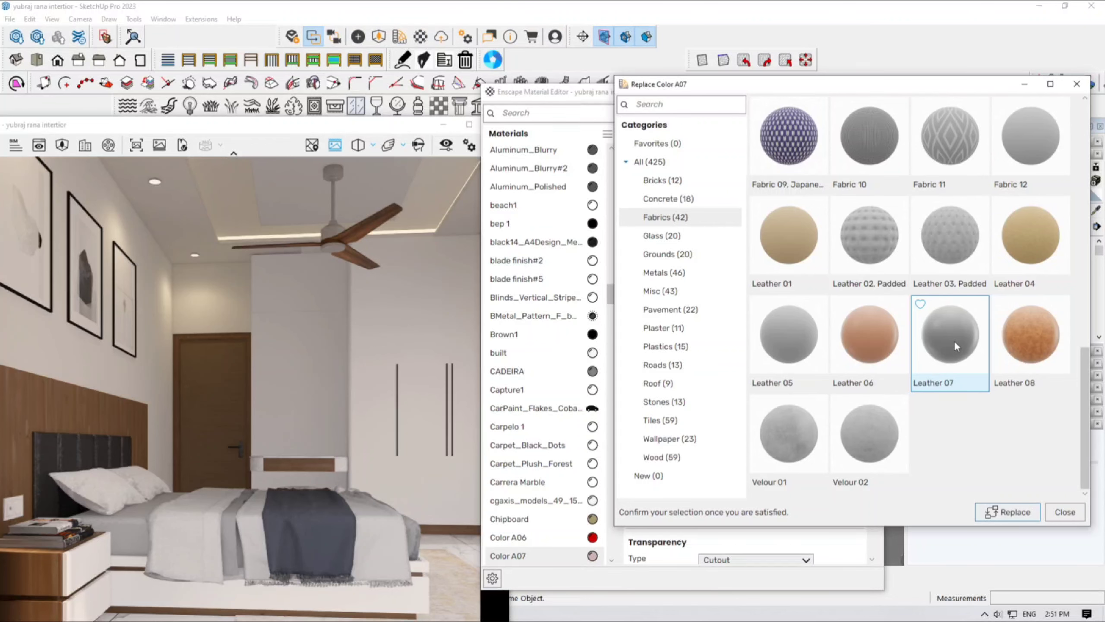
pyautogui.click(879, 344)
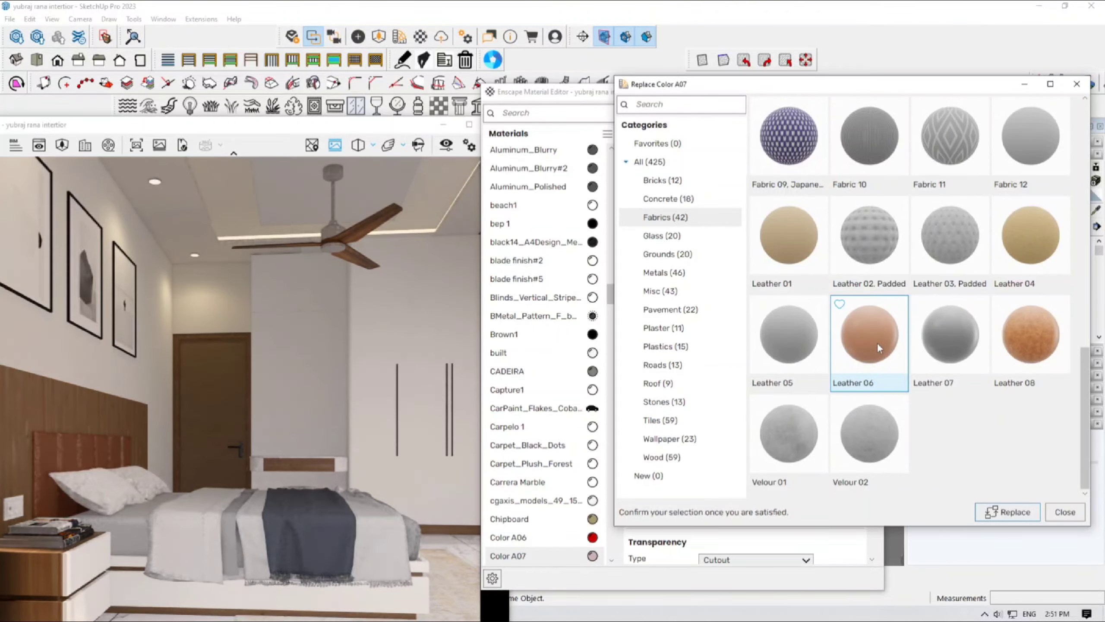
pyautogui.click(1023, 513)
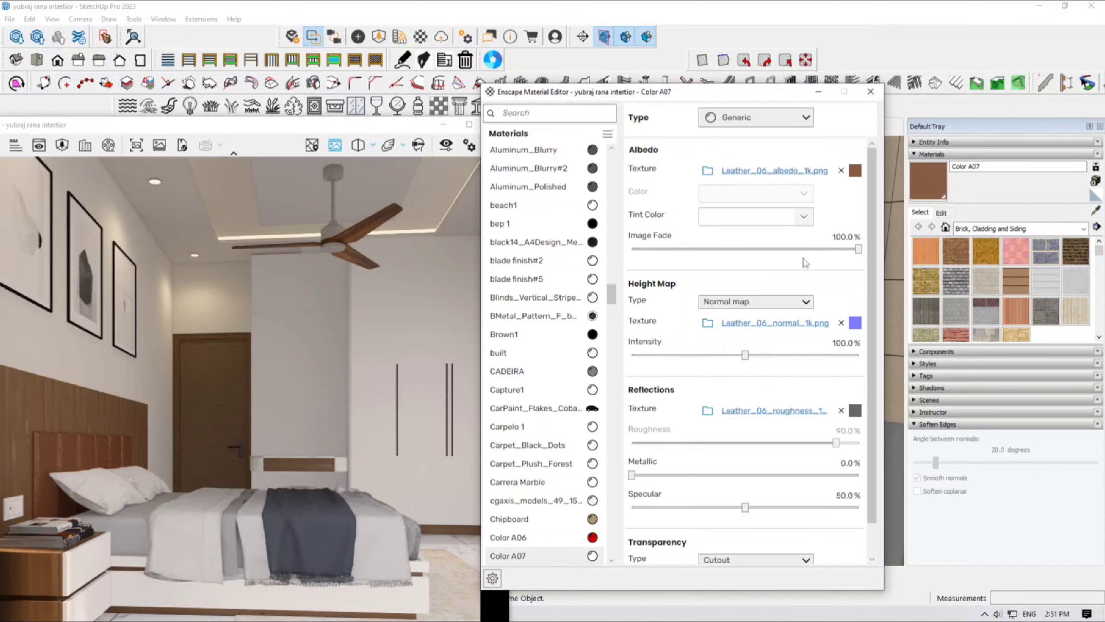
# Sample Material~6 from the side of the mattress and close the Enscape Material Editor.
pyautogui.moveTo(736, 93); pyautogui.dragTo(888, 74)
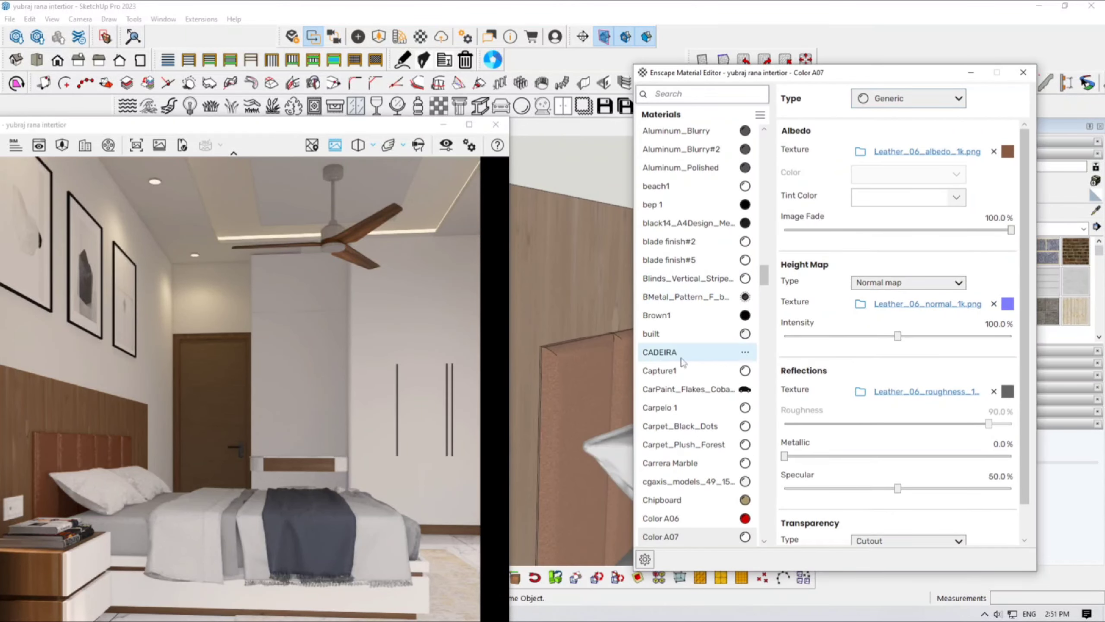
pyautogui.scroll(5, 569, 373)
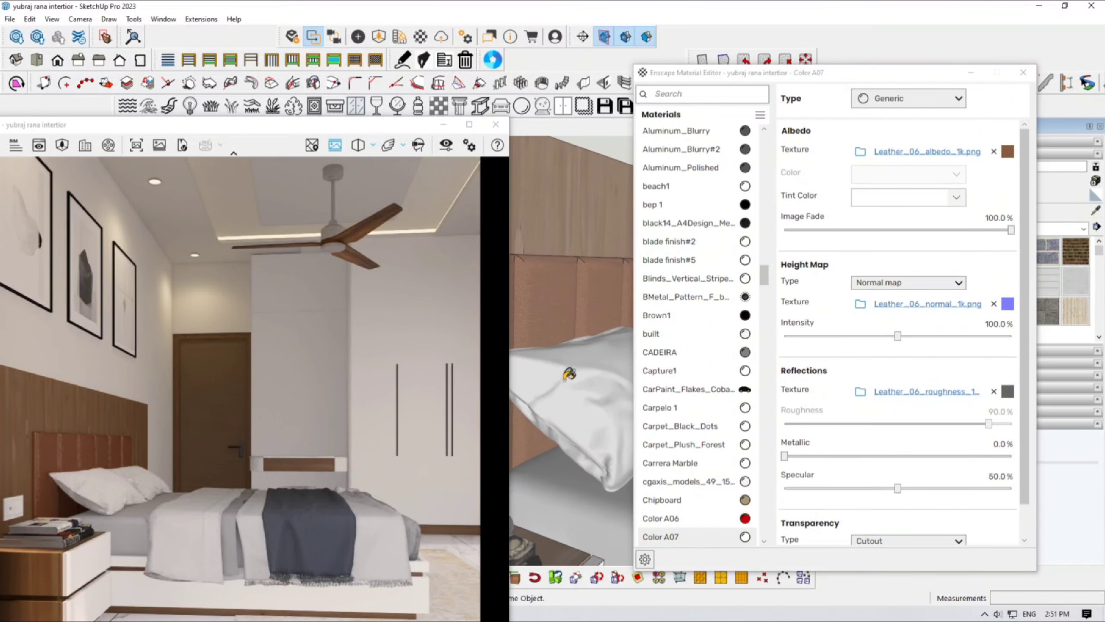
pyautogui.moveTo(575, 380)
pyautogui.mouseDown(button='middle')
pyautogui.moveTo(567, 398)
pyautogui.moveTo(577, 397)
pyautogui.mouseUp(button='middle')
pyautogui.scroll(-2, 578, 418)
pyautogui.keyDown('shift'); pyautogui.moveTo(579, 442); pyautogui.dragTo(505, 373, button='middle'); pyautogui.keyUp('shift')
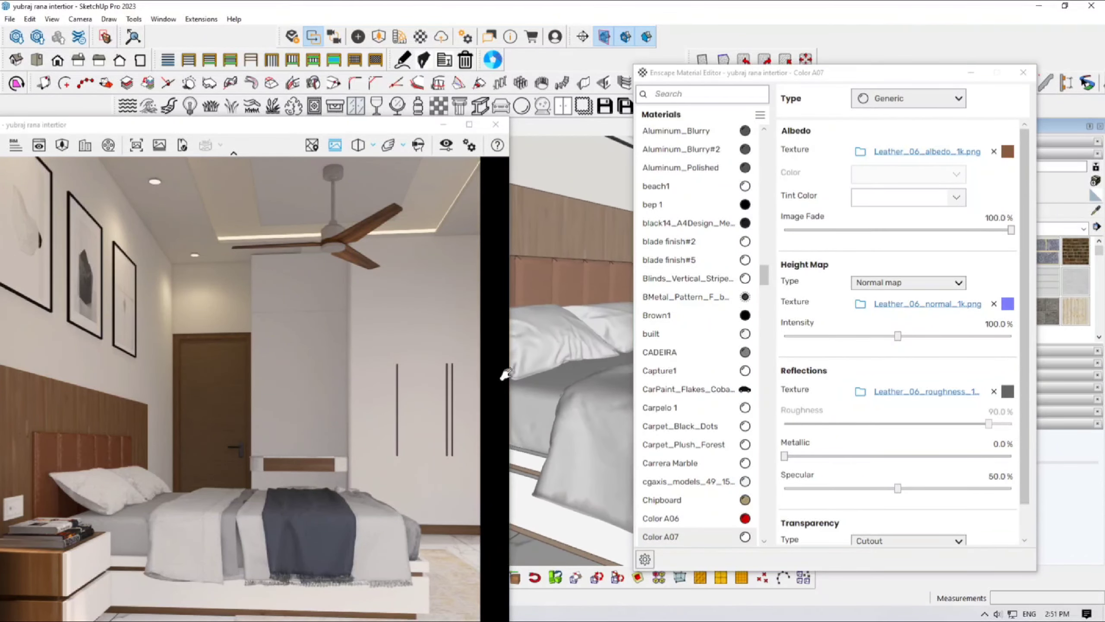
pyautogui.keyDown('alt'); pyautogui.click(532, 404); pyautogui.keyUp('alt')
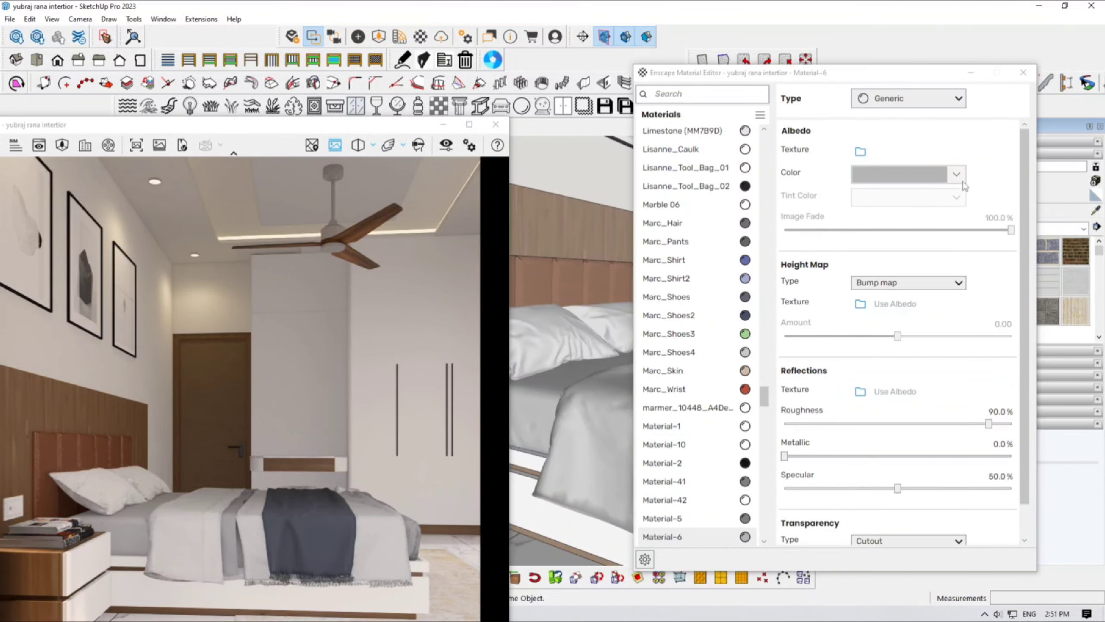
pyautogui.click(1024, 77)
# Brighten the mattress and bedspread material Material~6, trying lightness values of 80 and 95 before setting 100.
pyautogui.click(940, 215)
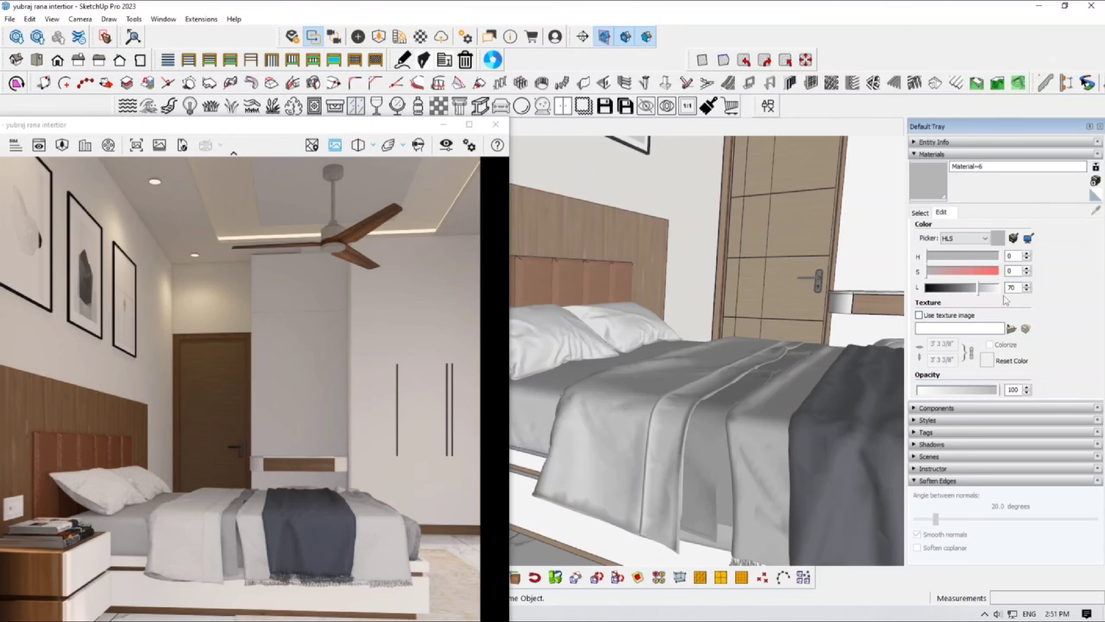
pyautogui.write('80')
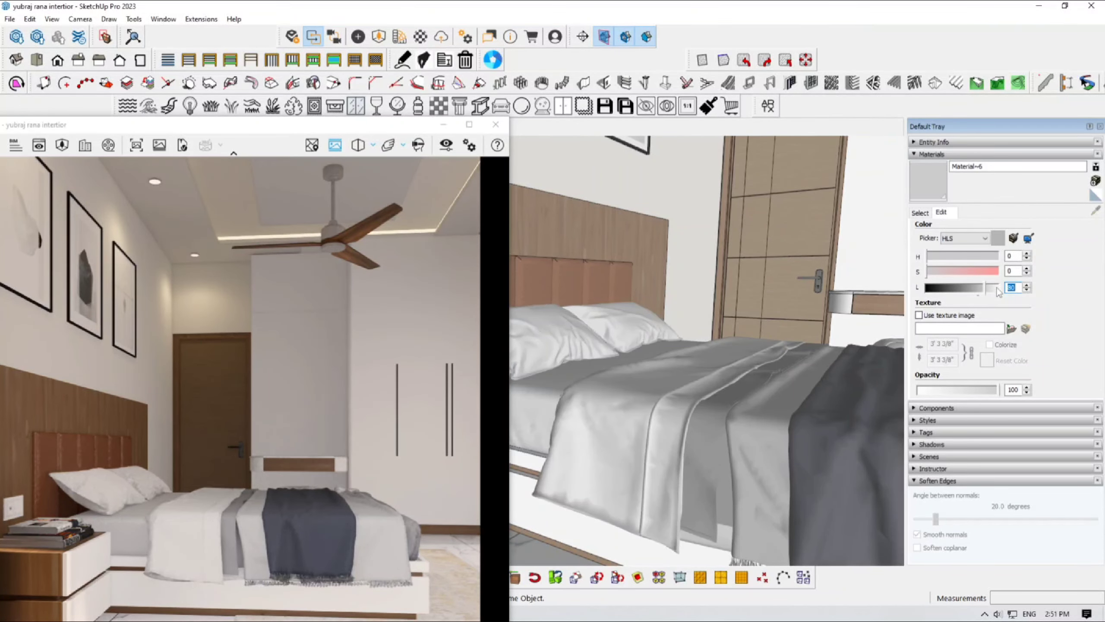
pyautogui.write('95')
pyautogui.hotkey('ctrl', 'a')
pyautogui.write('100')
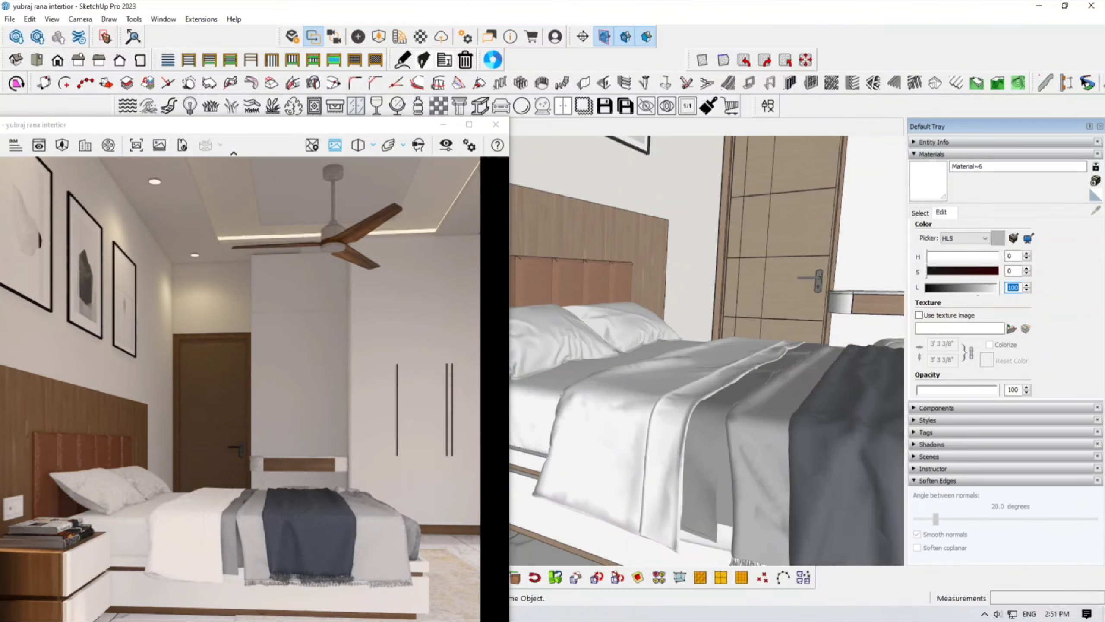
# Try lightness values of 95 and 50 for Material~6 on the bedding before setting it to 80.
pyautogui.write('95')
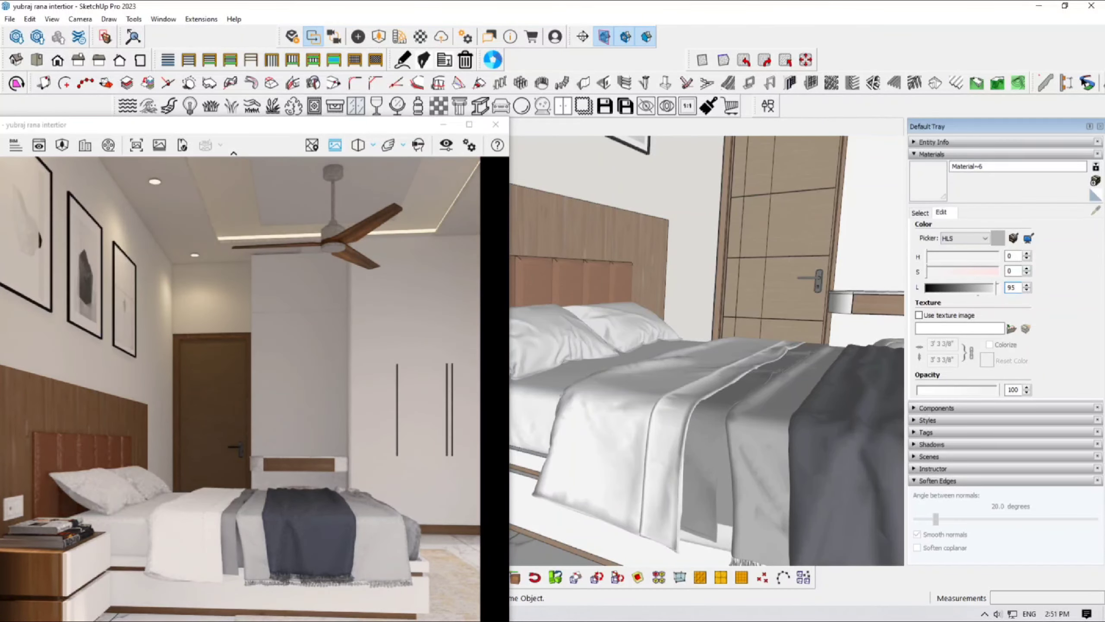
pyautogui.press('BackSpace')
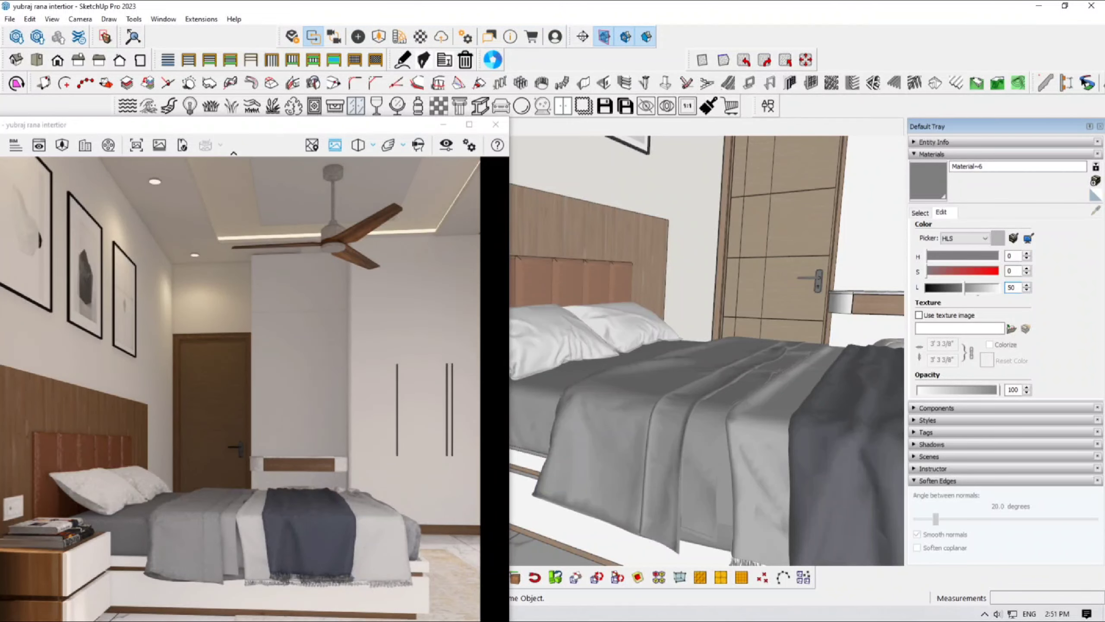
pyautogui.write('80')
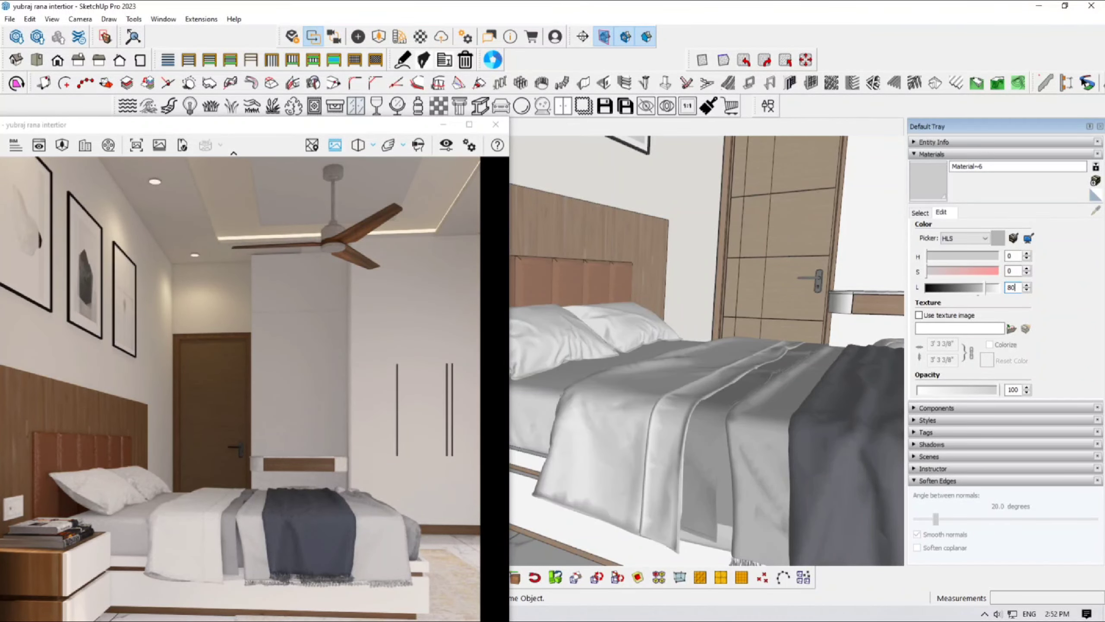
# Sample Material~9 from the dark bed throw and set its roughness to 80% in the Enscape Material Editor.
pyautogui.moveTo(720, 402)
pyautogui.mouseDown(button='middle')
pyautogui.moveTo(635, 378)
pyautogui.moveTo(794, 424)
pyautogui.moveTo(809, 442)
pyautogui.moveTo(781, 452)
pyautogui.moveTo(765, 430)
pyautogui.mouseUp(button='middle')
pyautogui.scroll(-3, 761, 425)
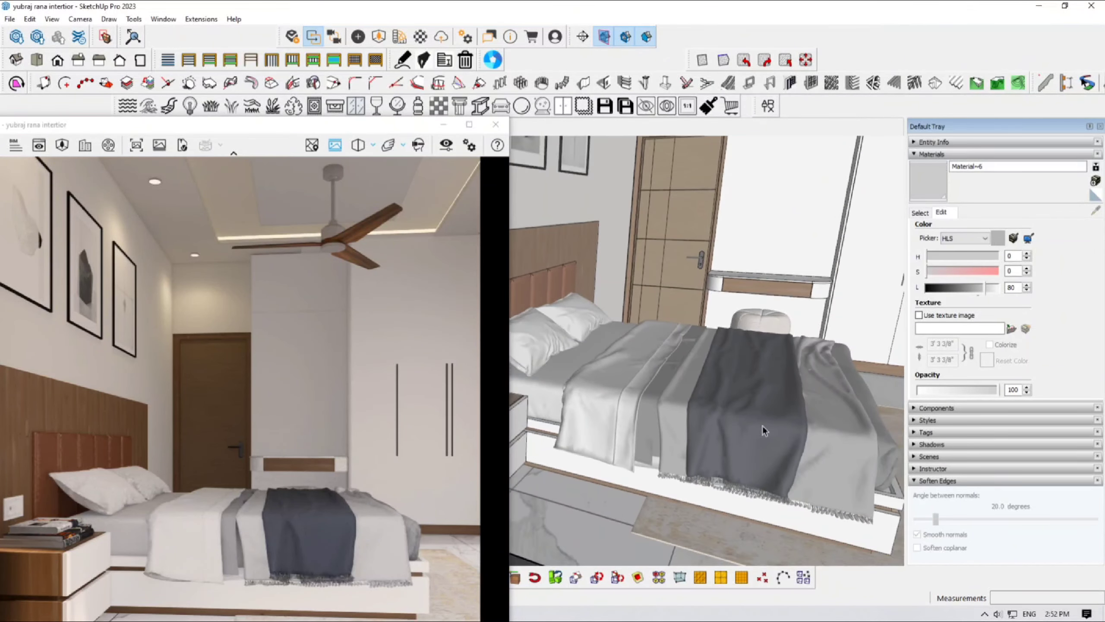
pyautogui.scroll(-2, 776, 435)
pyautogui.click(777, 430)
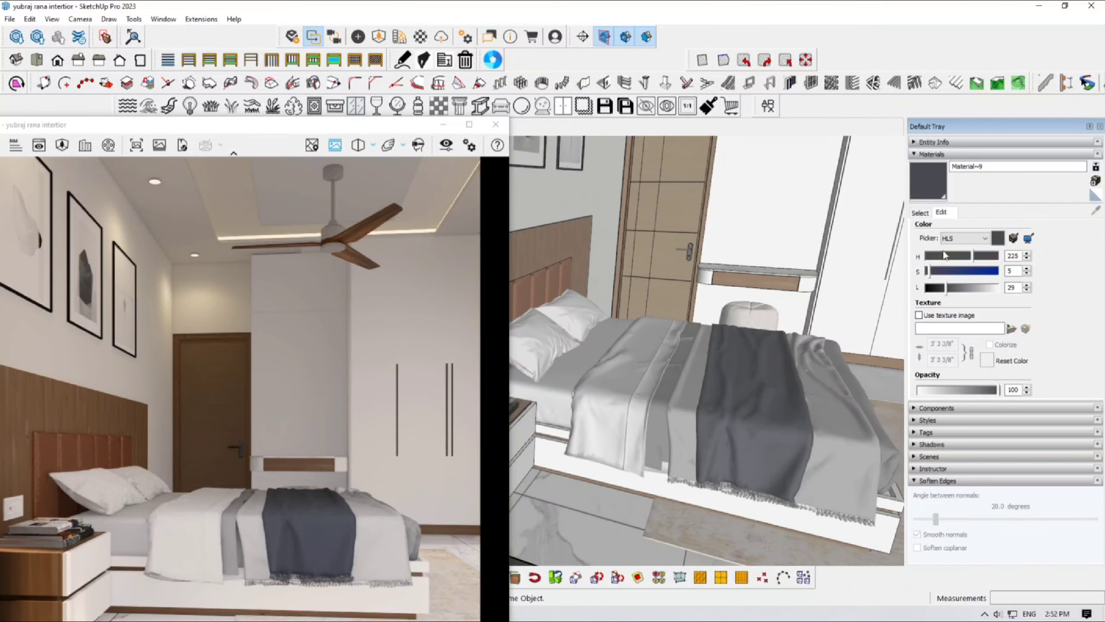
pyautogui.click(463, 38)
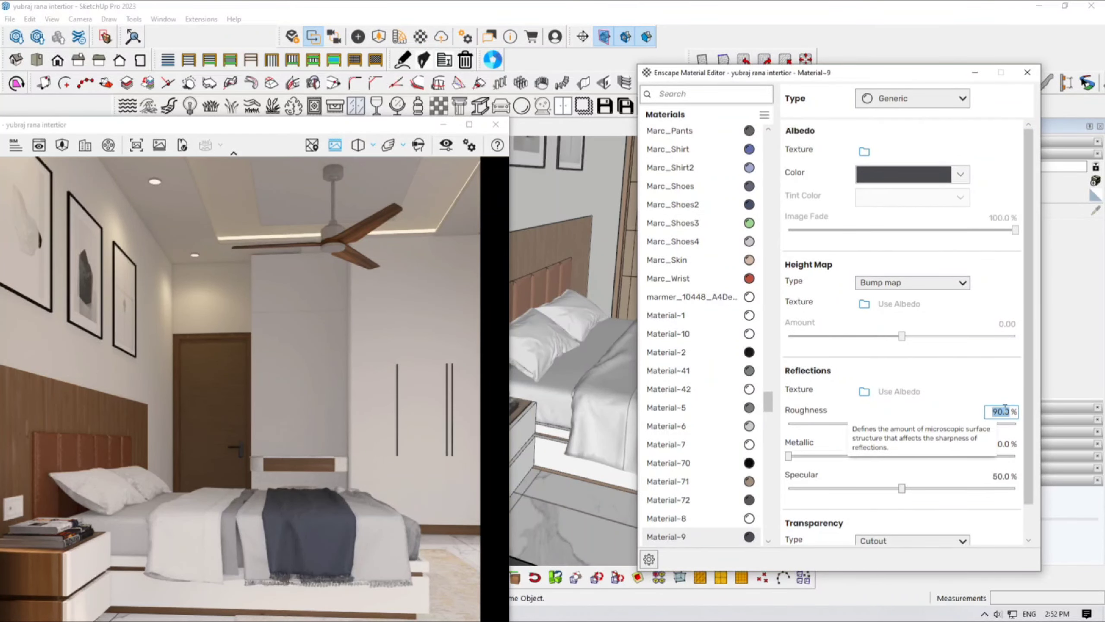
pyautogui.click(1006, 410)
pyautogui.write('80')
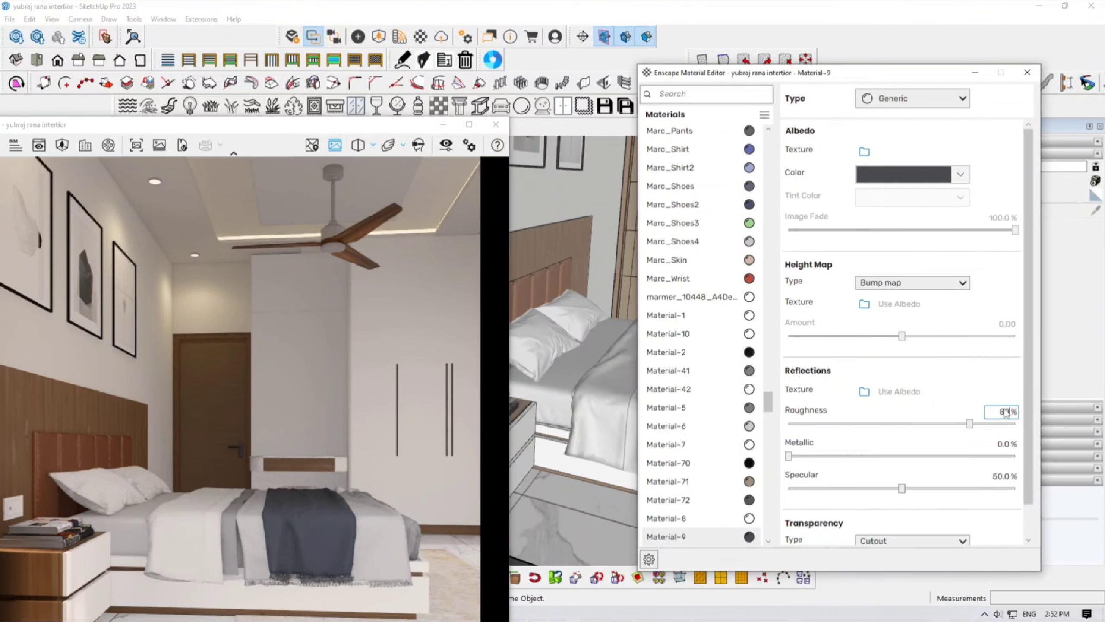
# Set the roughness of the bedding materials Material~8 and Material~6 to 80%.
pyautogui.moveTo(622, 385)
pyautogui.keyDown('shift'); pyautogui.mouseDown(button='middle')
pyautogui.moveTo(473, 350)
pyautogui.moveTo(549, 347)
pyautogui.mouseUp(button='middle'); pyautogui.keyUp('shift')
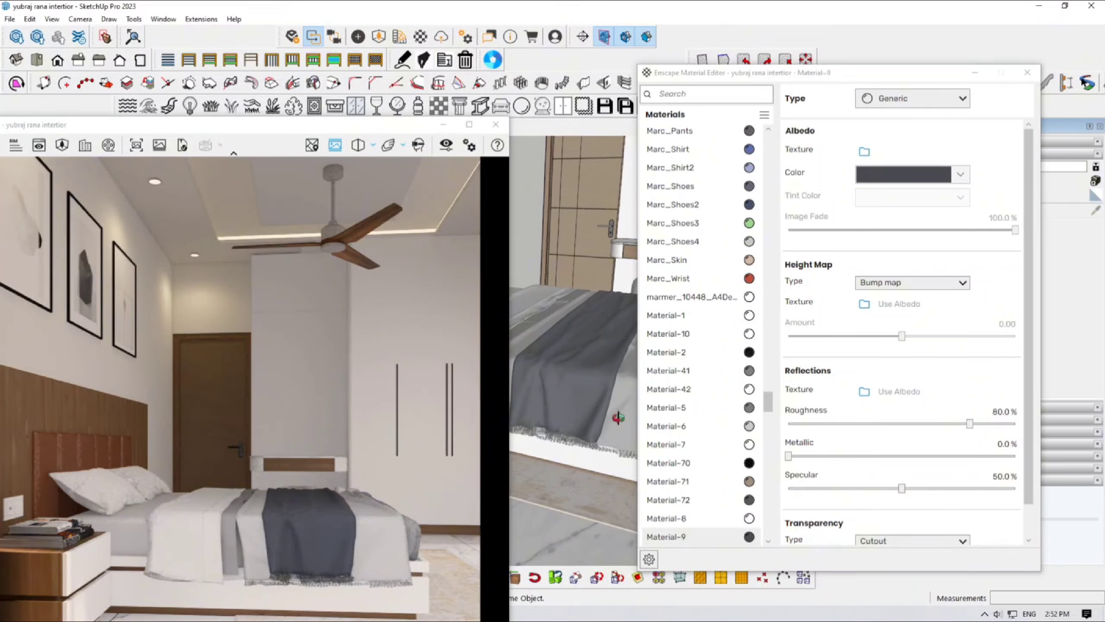
pyautogui.click(666, 518)
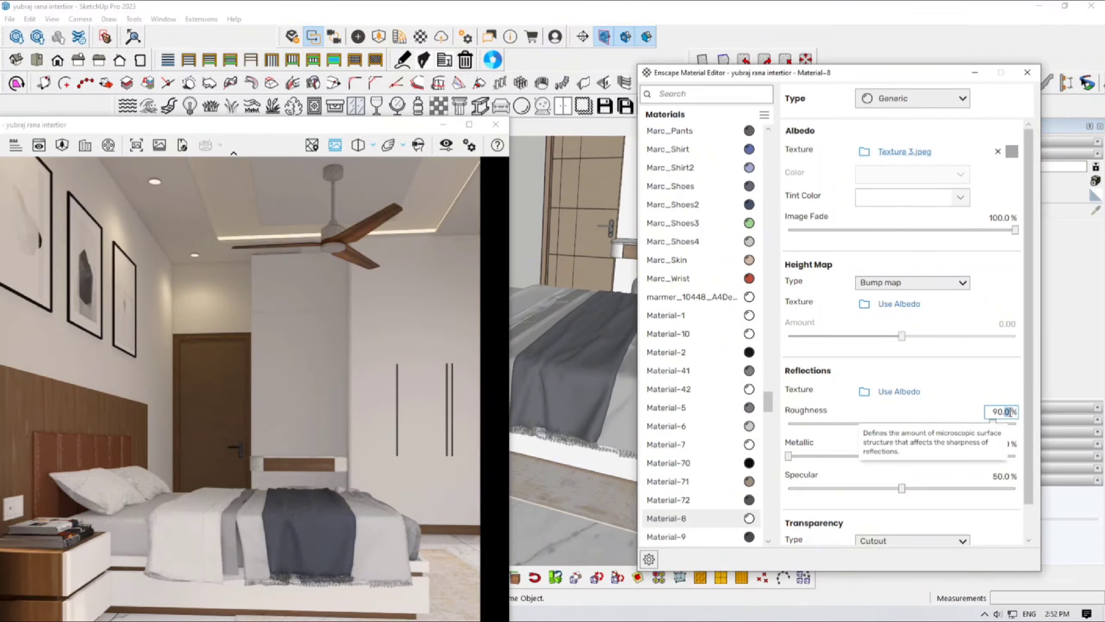
pyautogui.write('80')
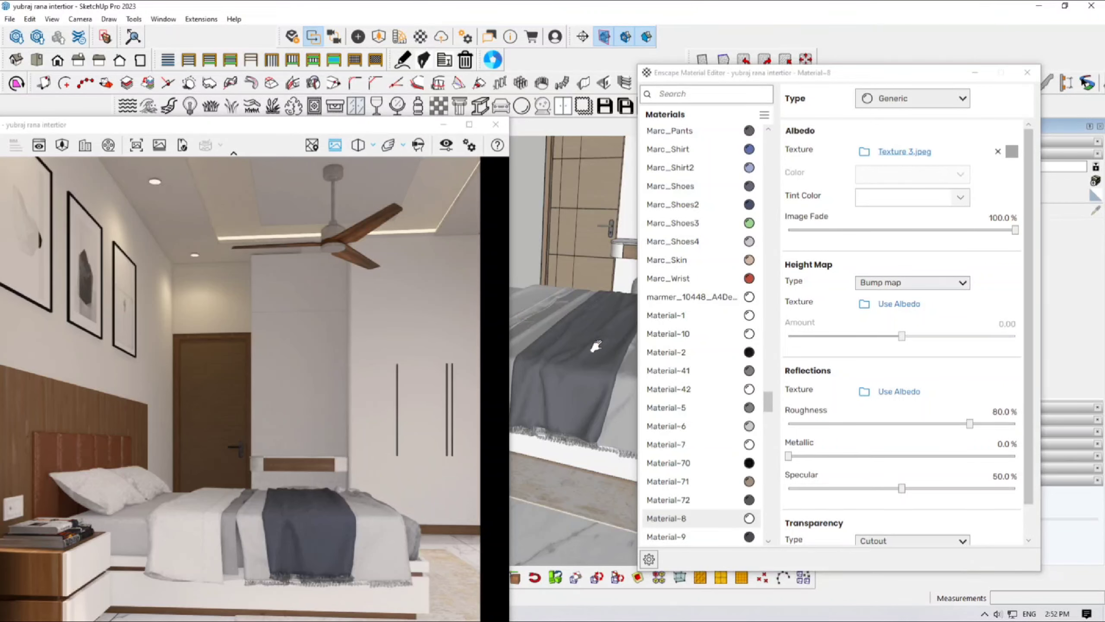
pyautogui.moveTo(595, 335); pyautogui.dragTo(578, 354, button='middle')
pyautogui.click(530, 318)
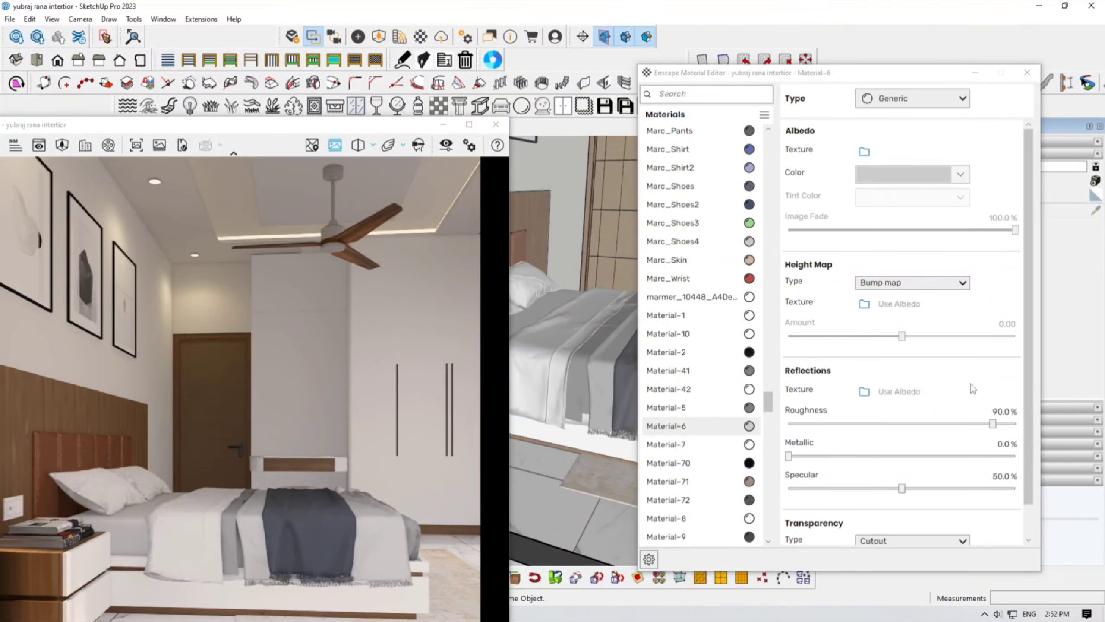
pyautogui.doubleClick(1000, 411)
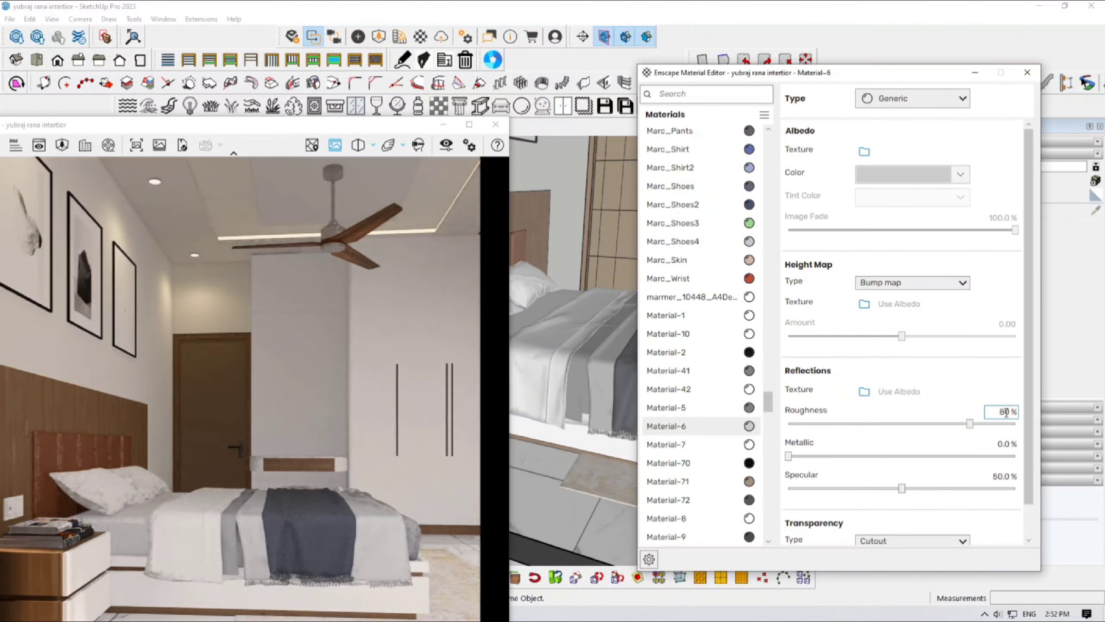
# Set the roughness of the pillow material Material~10 and the blanket material Material~1 to 80%, and close the Enscape Material Editor.
pyautogui.click(557, 282)
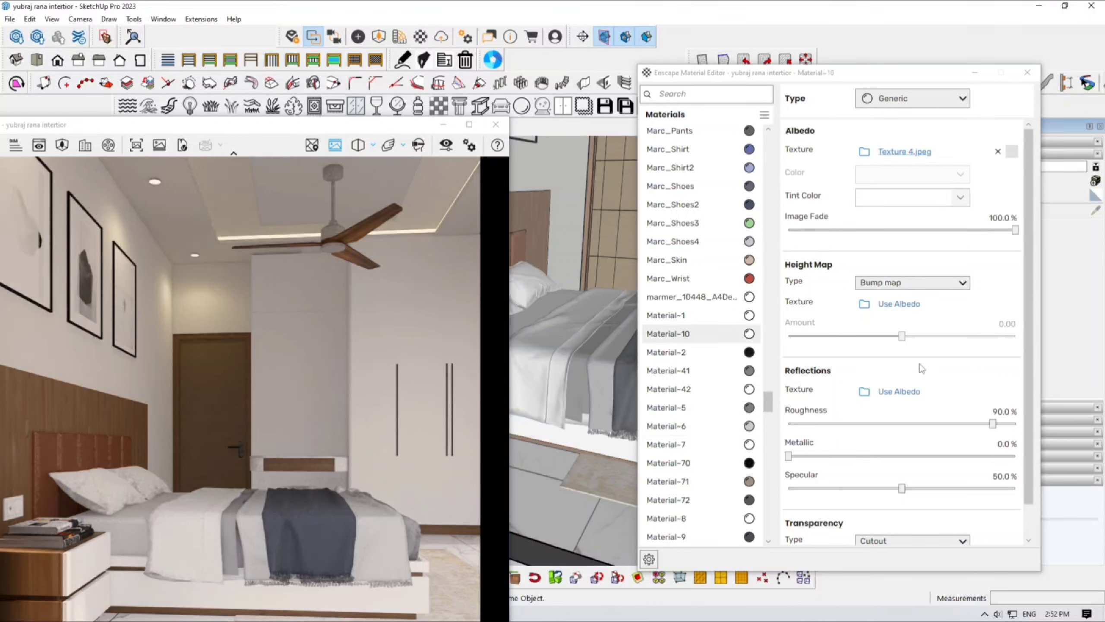
pyautogui.doubleClick(1001, 412)
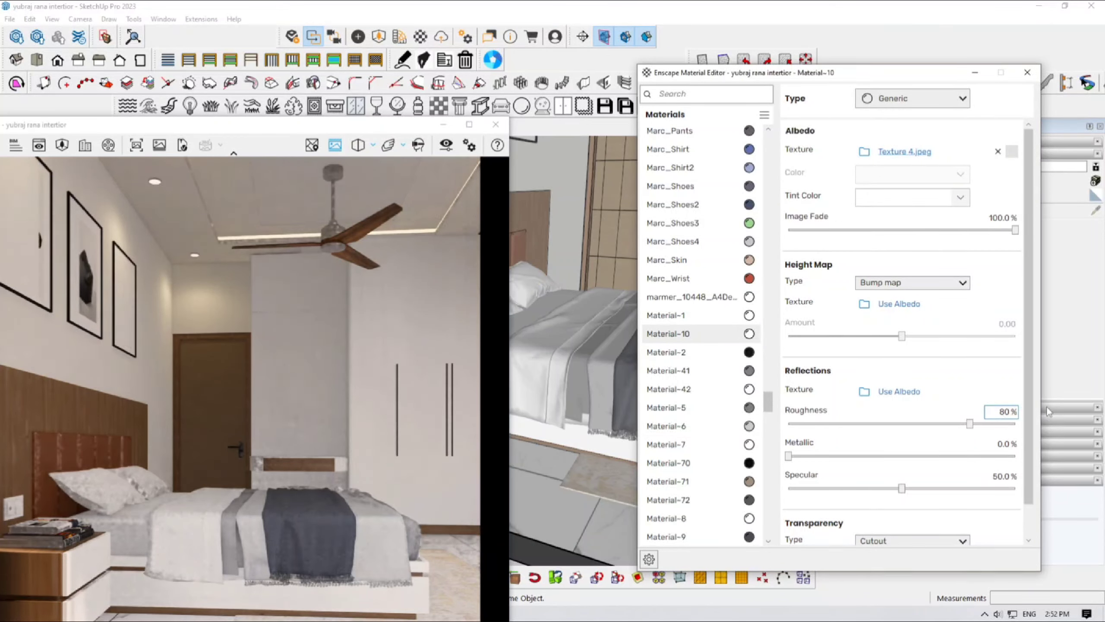
pyautogui.click(578, 370)
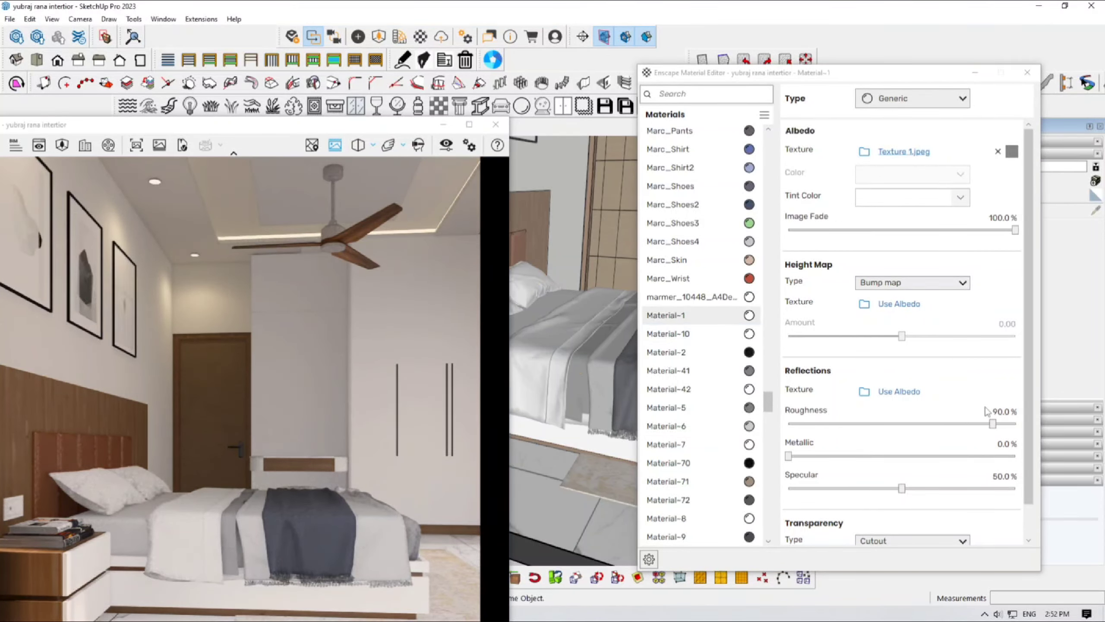
pyautogui.click(998, 412)
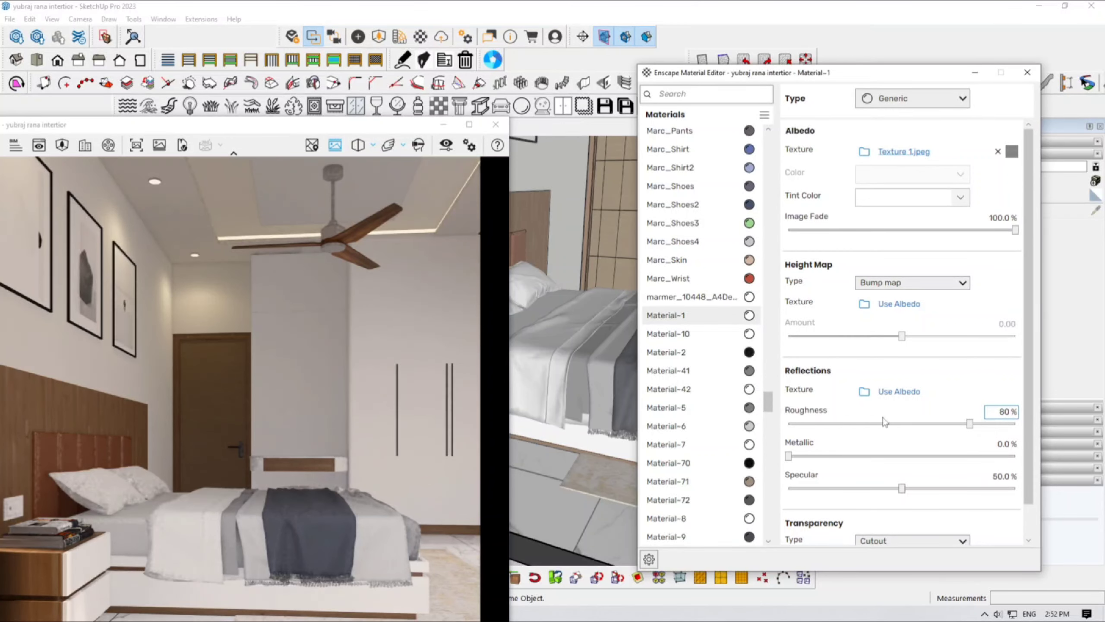
pyautogui.click(539, 338)
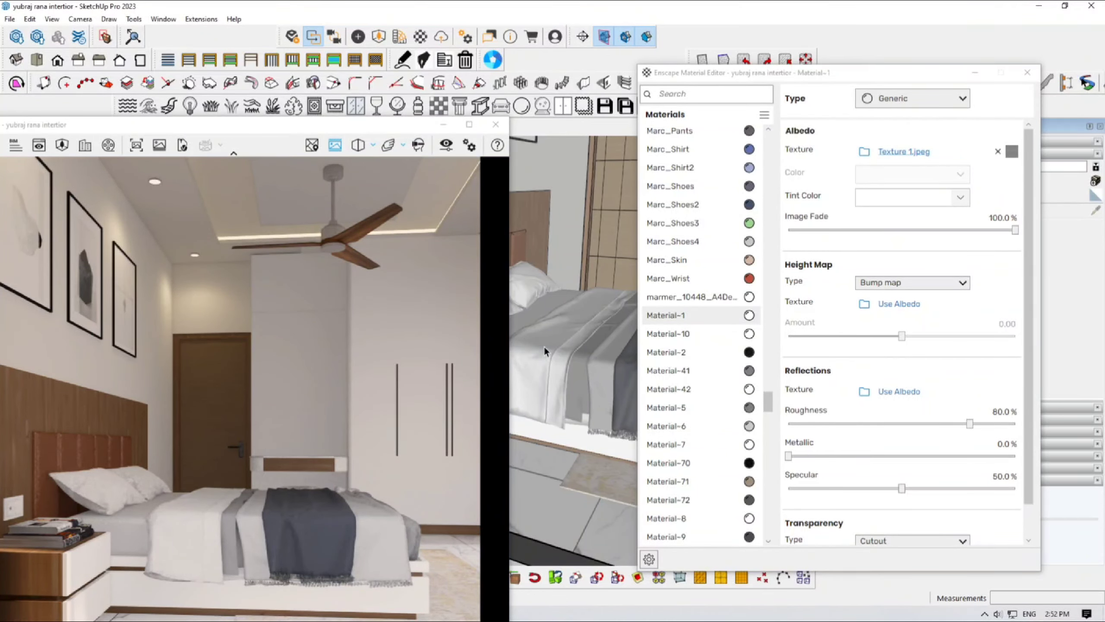
pyautogui.click(1029, 70)
# Inspect the bed, wardrobe and curtains in the model and in the Enscape render.
pyautogui.scroll(-10, 710, 359)
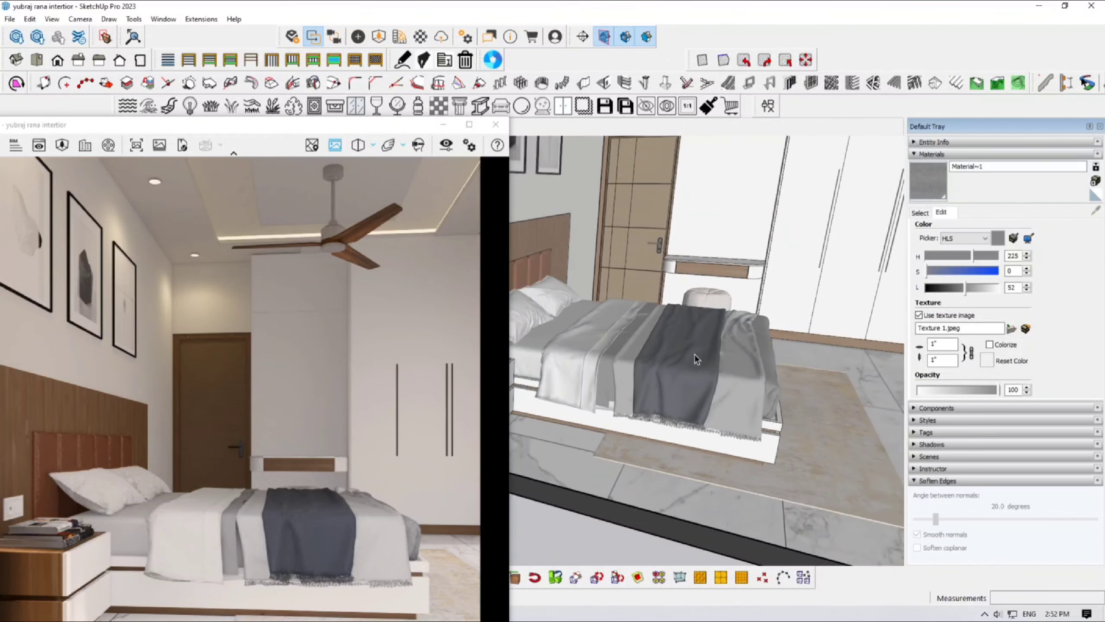
pyautogui.moveTo(707, 383); pyautogui.dragTo(790, 351, button='middle')
pyautogui.click(744, 374)
pyautogui.scroll(8, 747, 410)
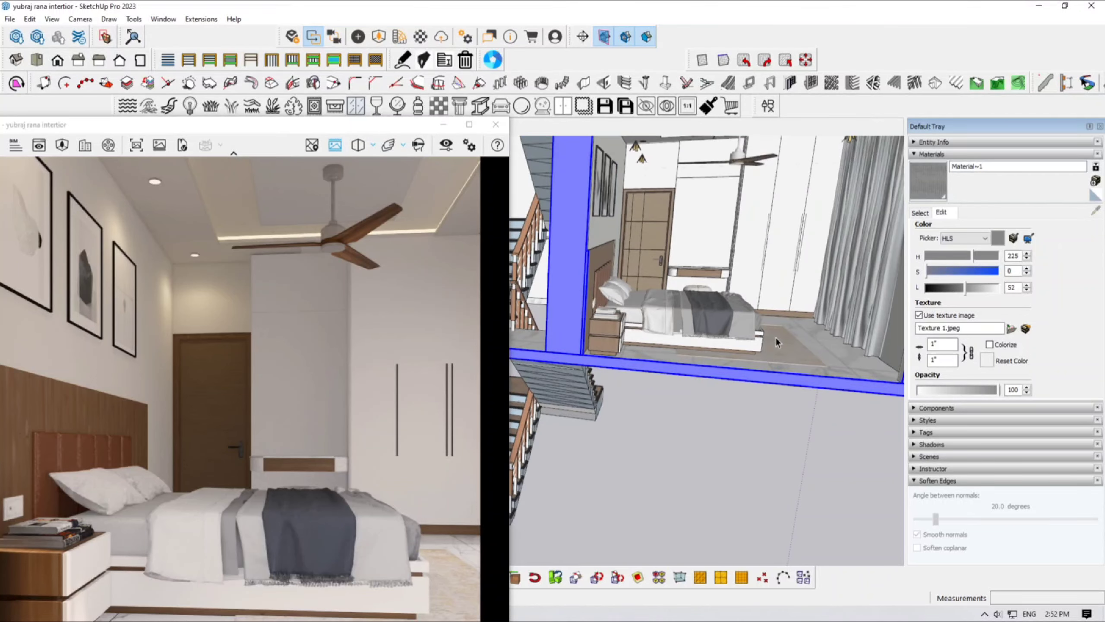
pyautogui.moveTo(742, 530); pyautogui.dragTo(534, 227, button='middle')
pyautogui.moveTo(480, 126); pyautogui.dragTo(470, 101)
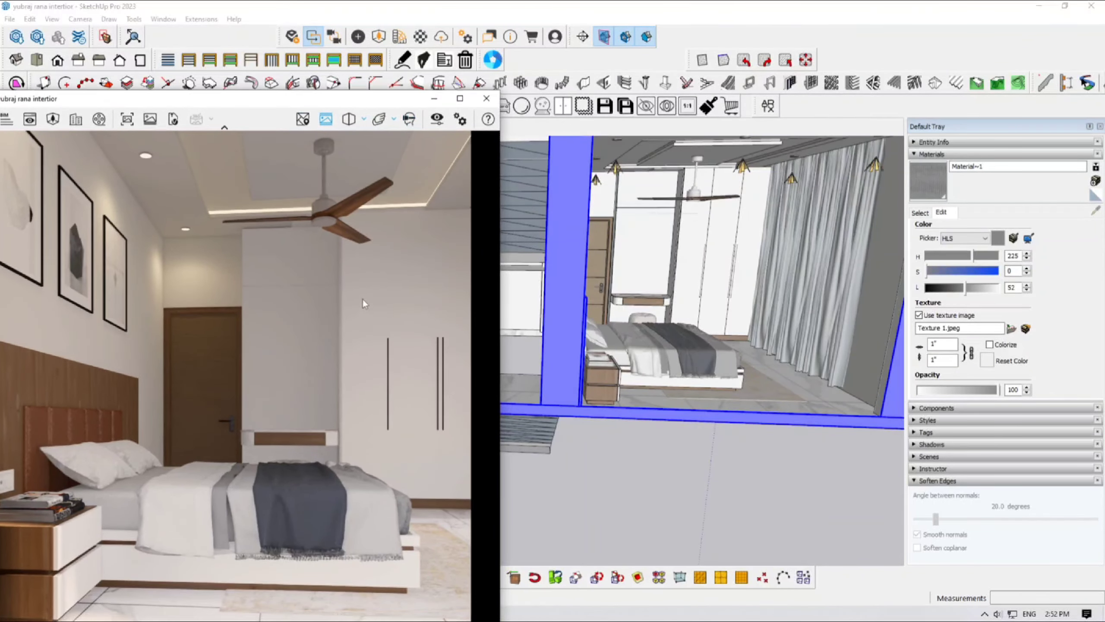
pyautogui.scroll(4, 670, 217)
pyautogui.click(597, 294)
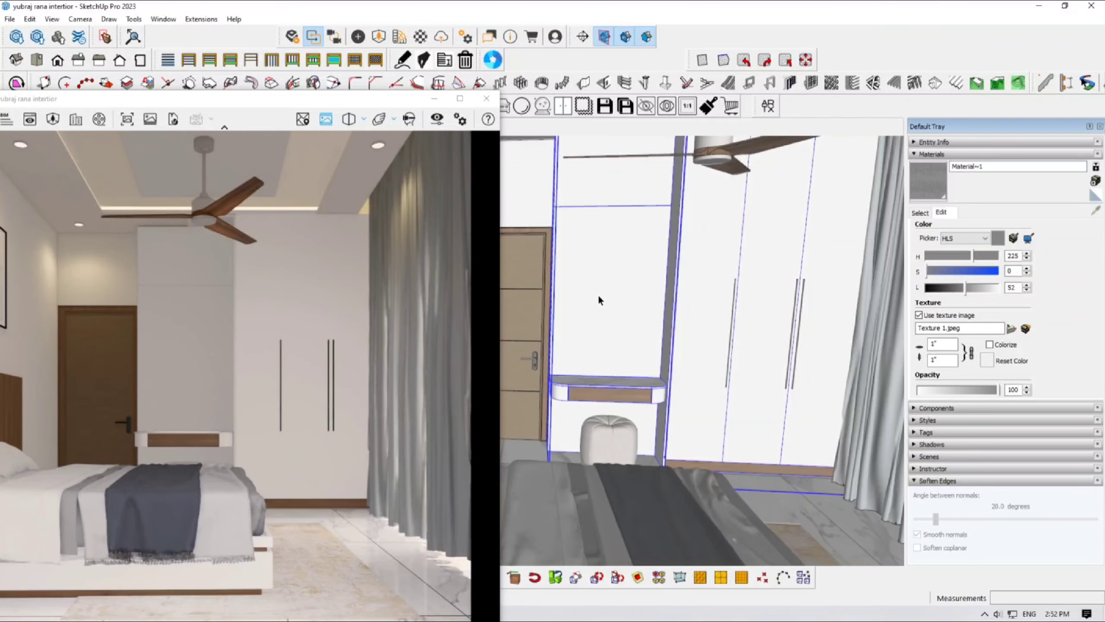
pyautogui.scroll(-4, 598, 295)
pyautogui.moveTo(672, 318); pyautogui.dragTo(686, 292, button='middle')
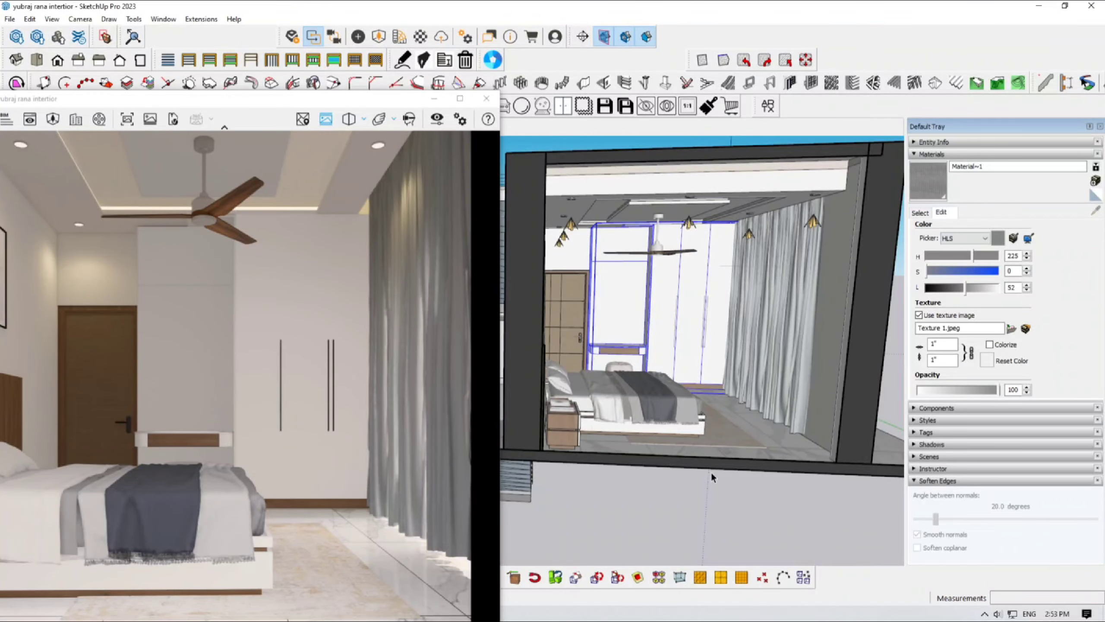
# Sample Curtain_Transparent_01_10cm from the curtains and open it in the Enscape Material Editor.
pyautogui.scroll(2, 783, 392)
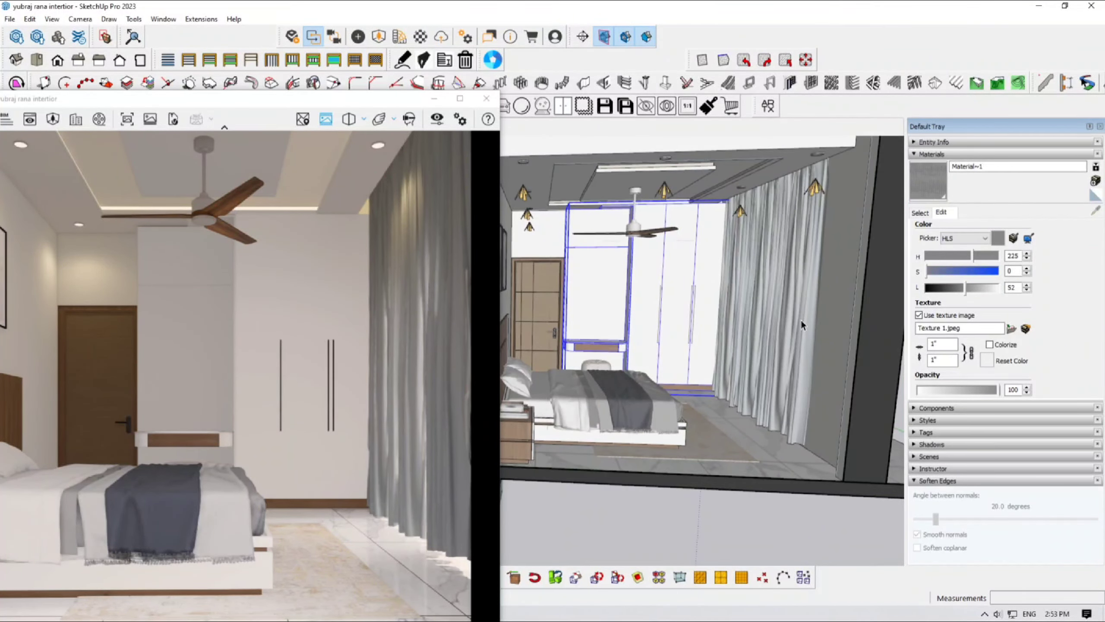
pyautogui.moveTo(801, 319)
pyautogui.mouseDown(button='middle')
pyautogui.moveTo(777, 327)
pyautogui.moveTo(851, 345)
pyautogui.moveTo(748, 369)
pyautogui.mouseUp(button='middle')
pyautogui.moveTo(757, 329); pyautogui.dragTo(765, 278, button='middle')
pyautogui.press('b')
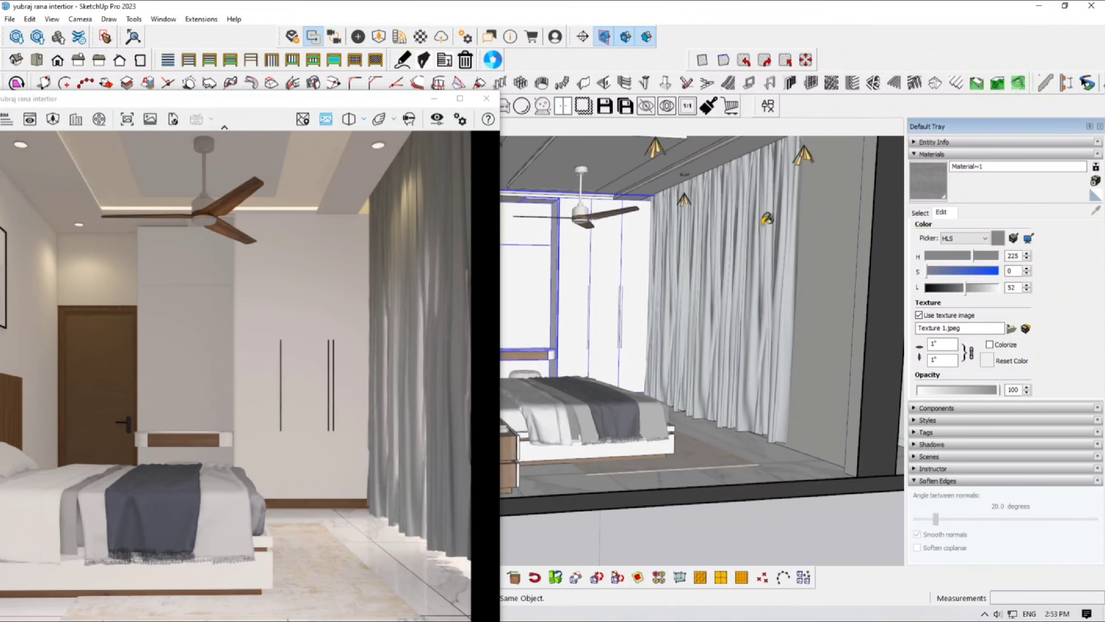
pyautogui.scroll(3, 765, 224)
pyautogui.keyDown('alt'); pyautogui.click(764, 227); pyautogui.keyUp('alt')
pyautogui.click(920, 212)
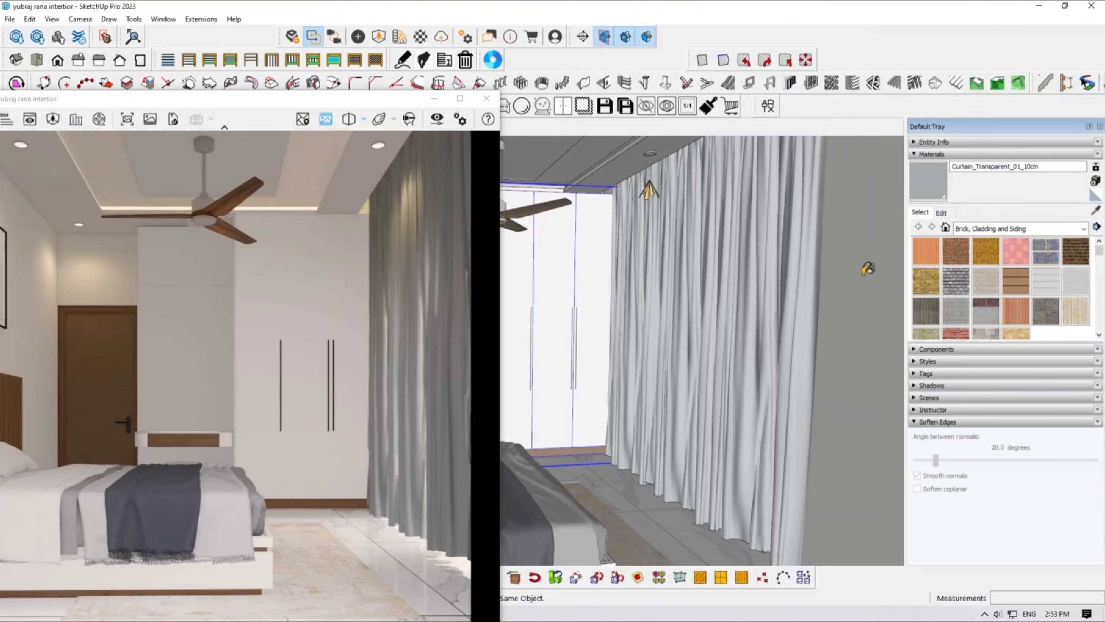
pyautogui.scroll(1, 753, 248)
pyautogui.scroll(3, 748, 252)
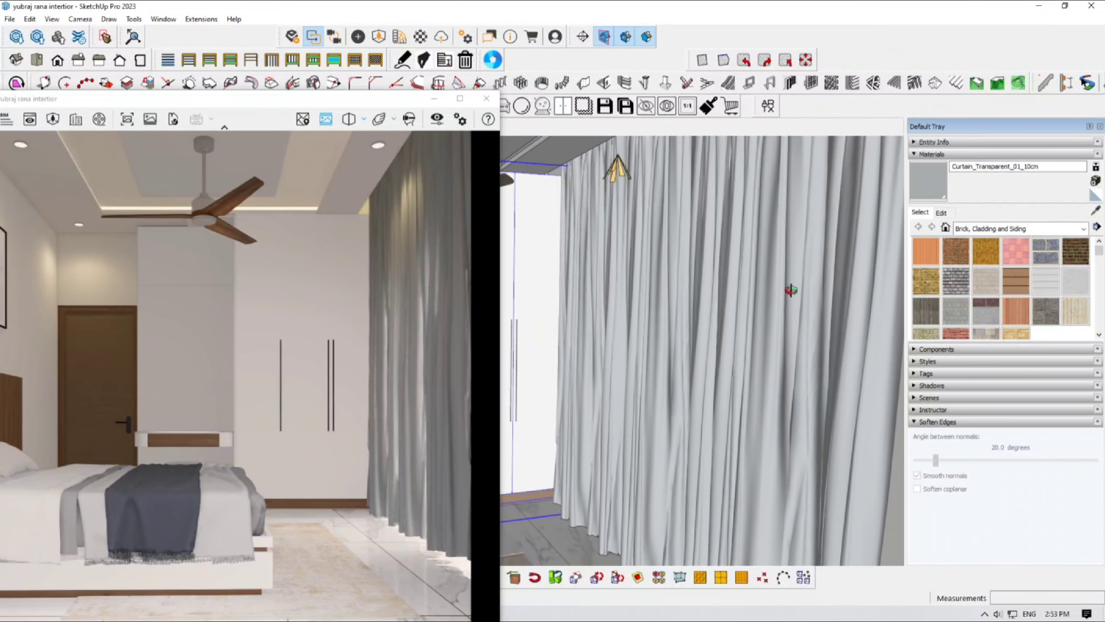
pyautogui.click(421, 37)
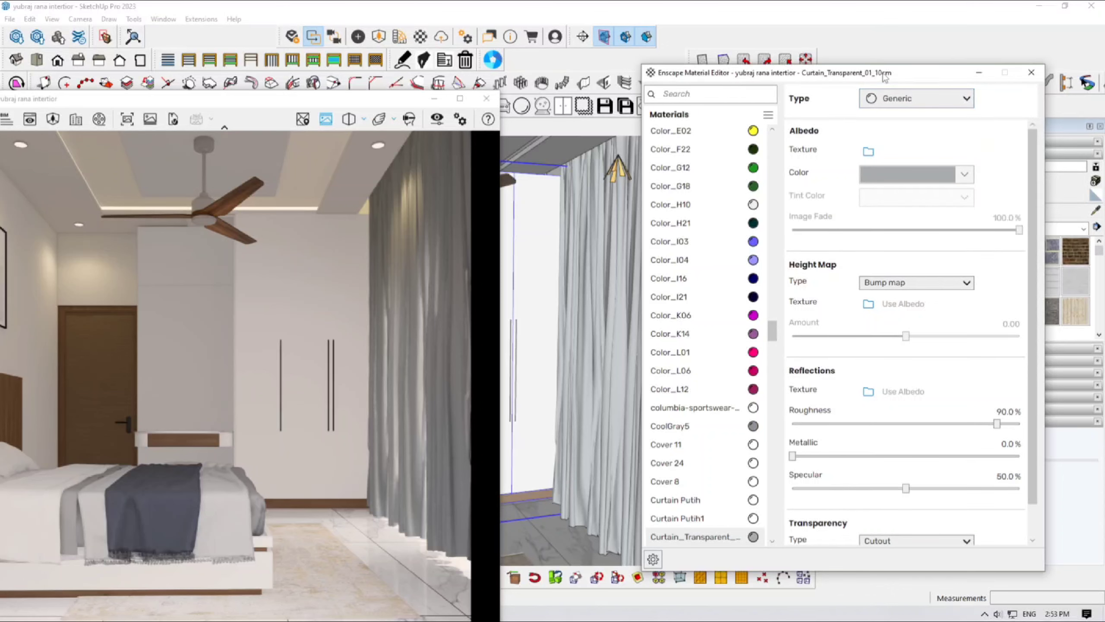
# Start choosing a transparency texture for the curtain material and browse to New Volume (D:).
pyautogui.moveTo(885, 74); pyautogui.dragTo(824, 11)
pyautogui.scroll(-1, 832, 465)
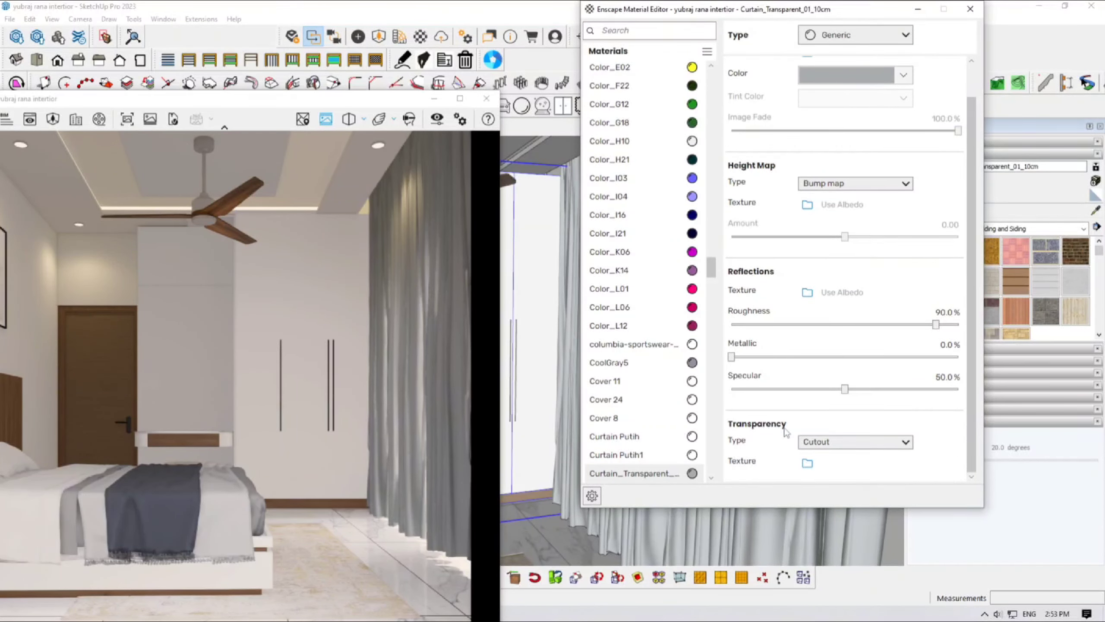
pyautogui.click(807, 463)
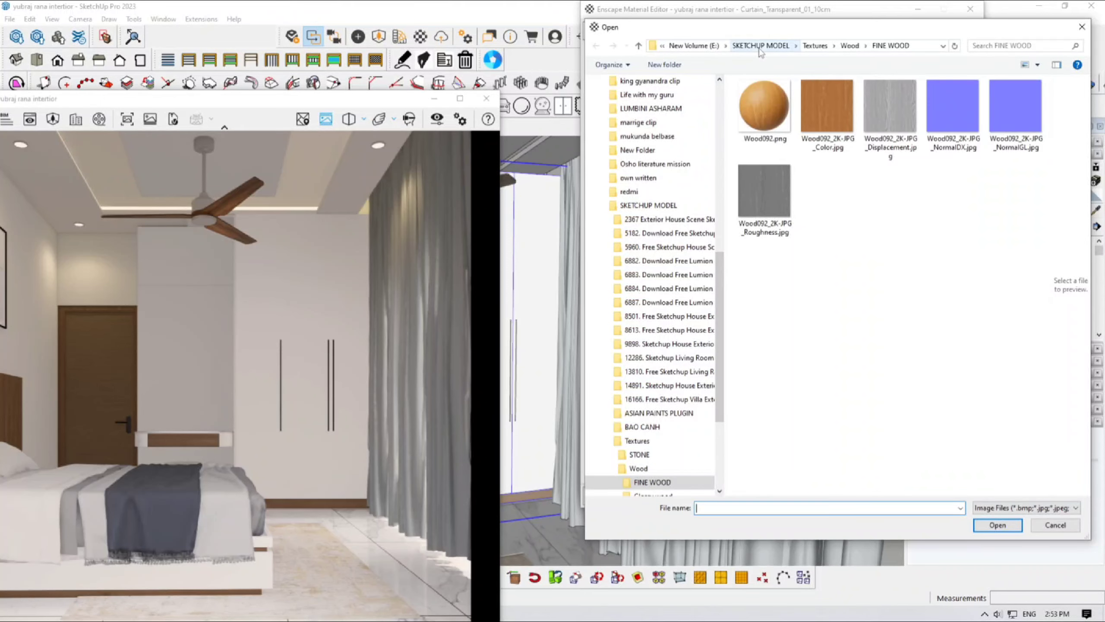
pyautogui.click(717, 46)
pyautogui.click(679, 46)
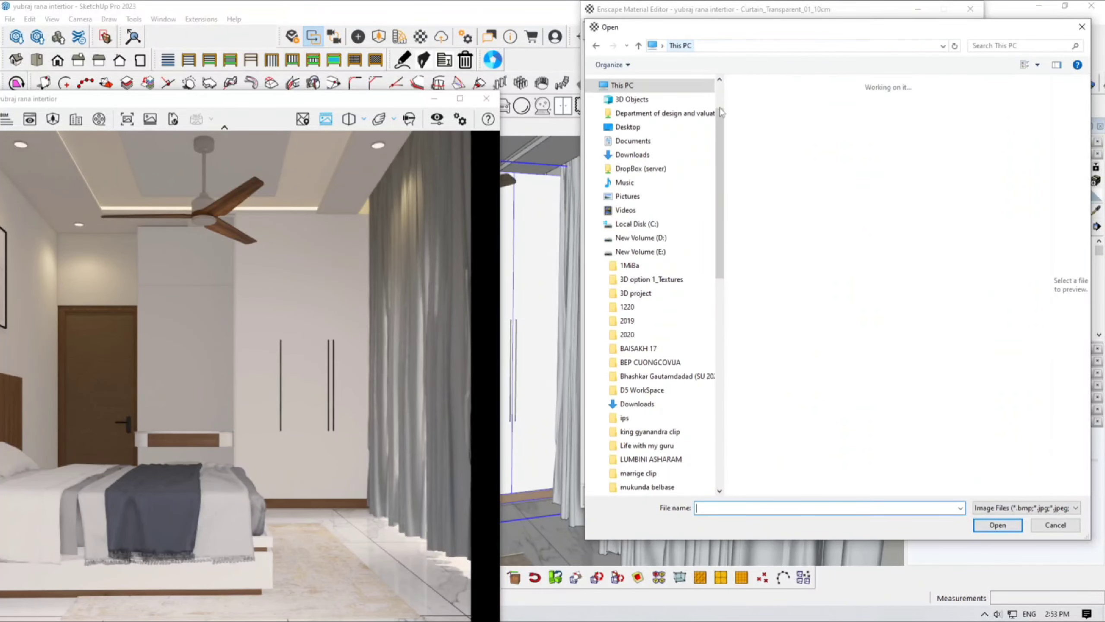
pyautogui.doubleClick(965, 262)
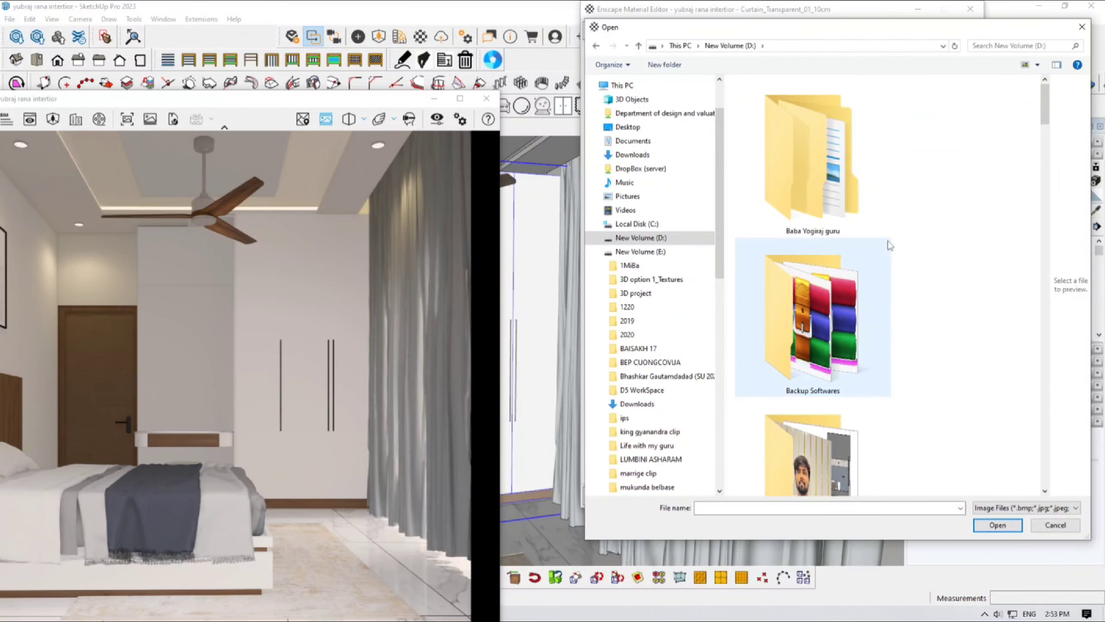
# Load Perforated sheets-01.png from the 0Sketchup beginning file Textures folder as the curtain's cutout texture and open its settings.
pyautogui.doubleClick(801, 448)
pyautogui.doubleClick(810, 188)
pyautogui.scroll(-10, 813, 197)
pyautogui.doubleClick(810, 209)
pyautogui.scroll(-5, 822, 311)
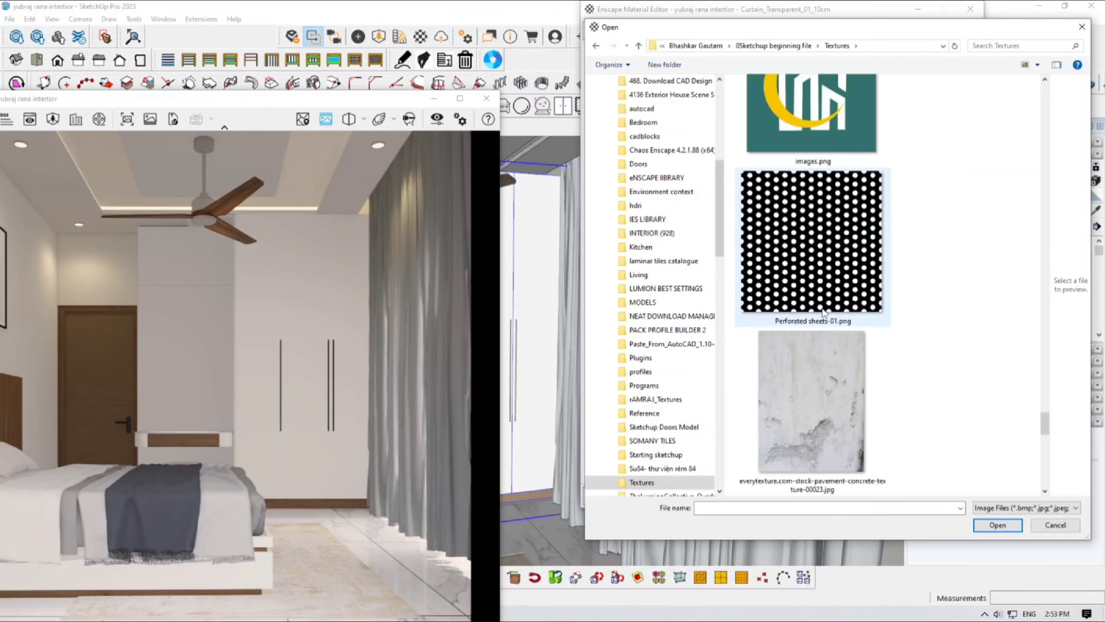
pyautogui.scroll(-5, 822, 311)
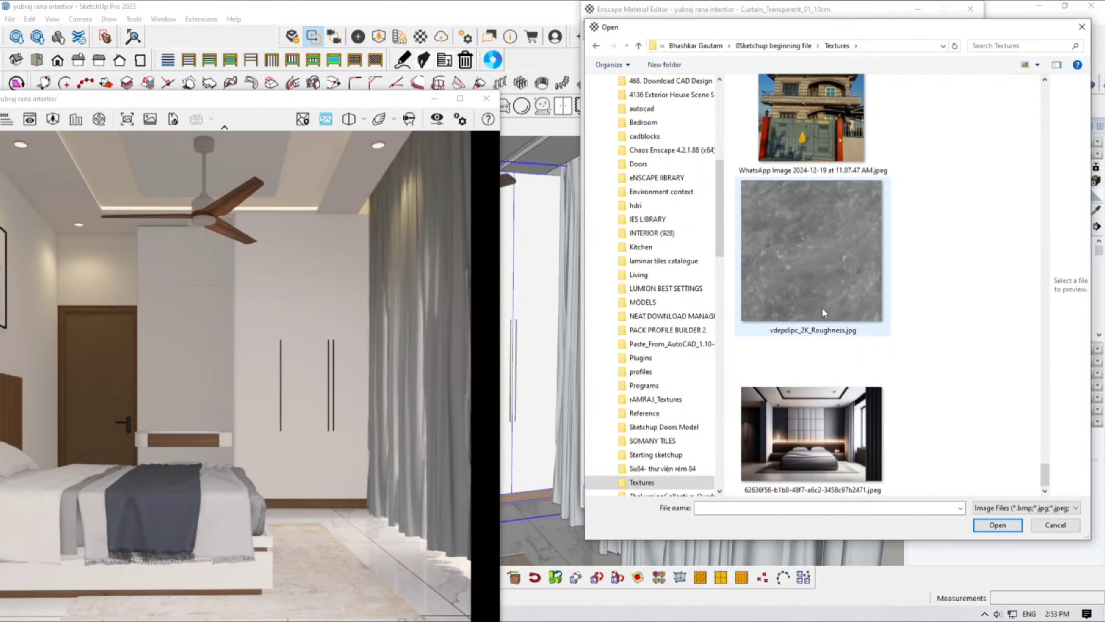
pyautogui.scroll(5, 824, 313)
pyautogui.doubleClick(823, 150)
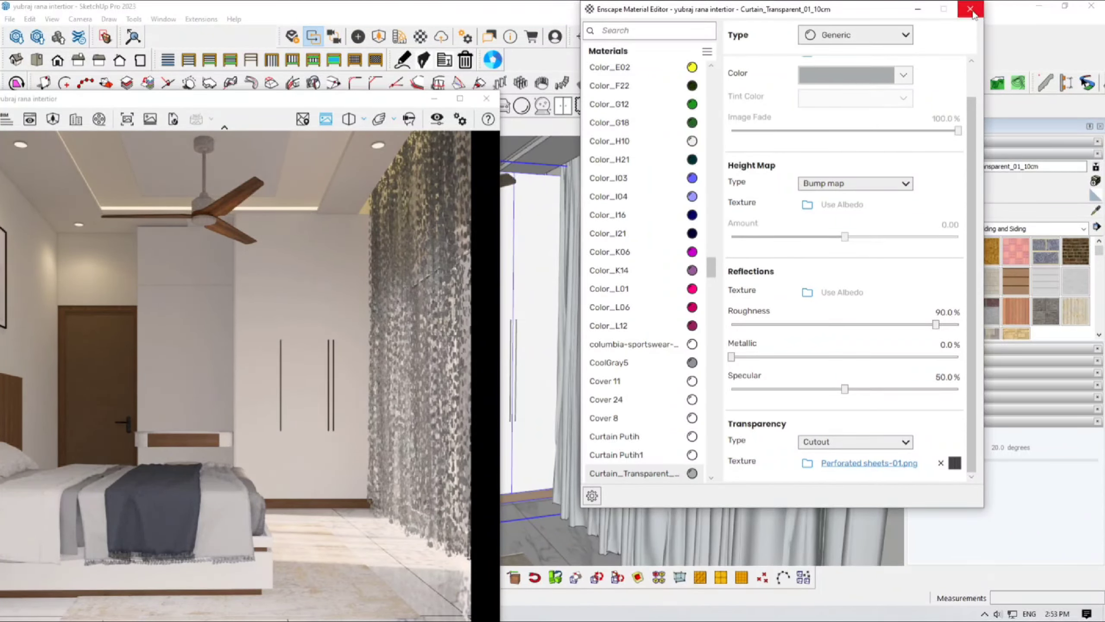
pyautogui.click(954, 463)
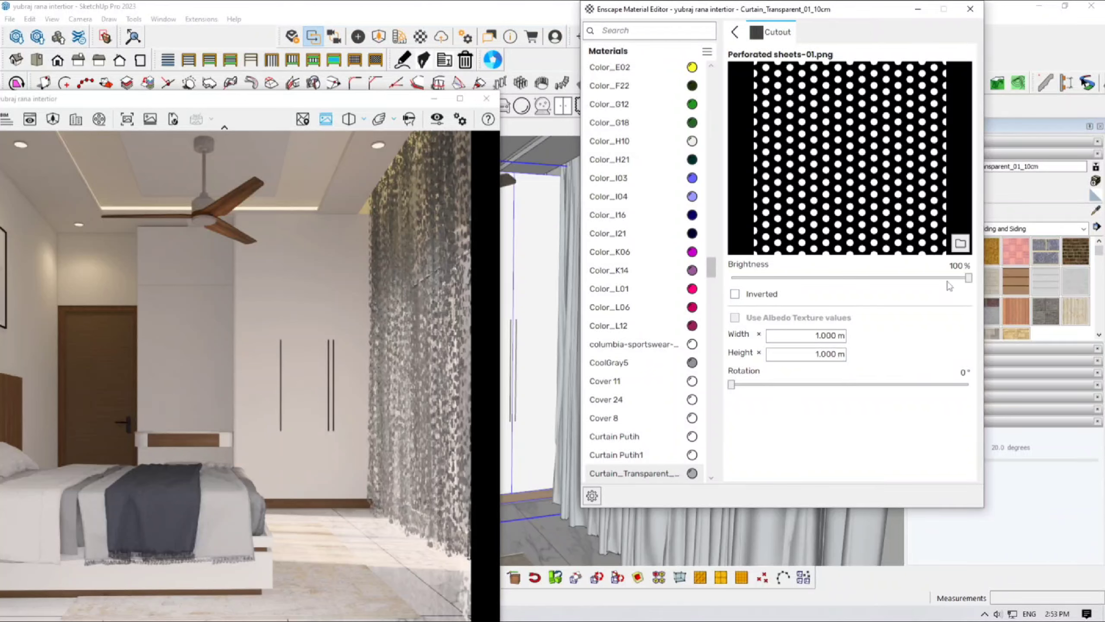
# Try cutout texture sizes of 0.1 m and 0.01 m for the width and height of the curtain material.
pyautogui.click(817, 336)
pyautogui.write('0.1')
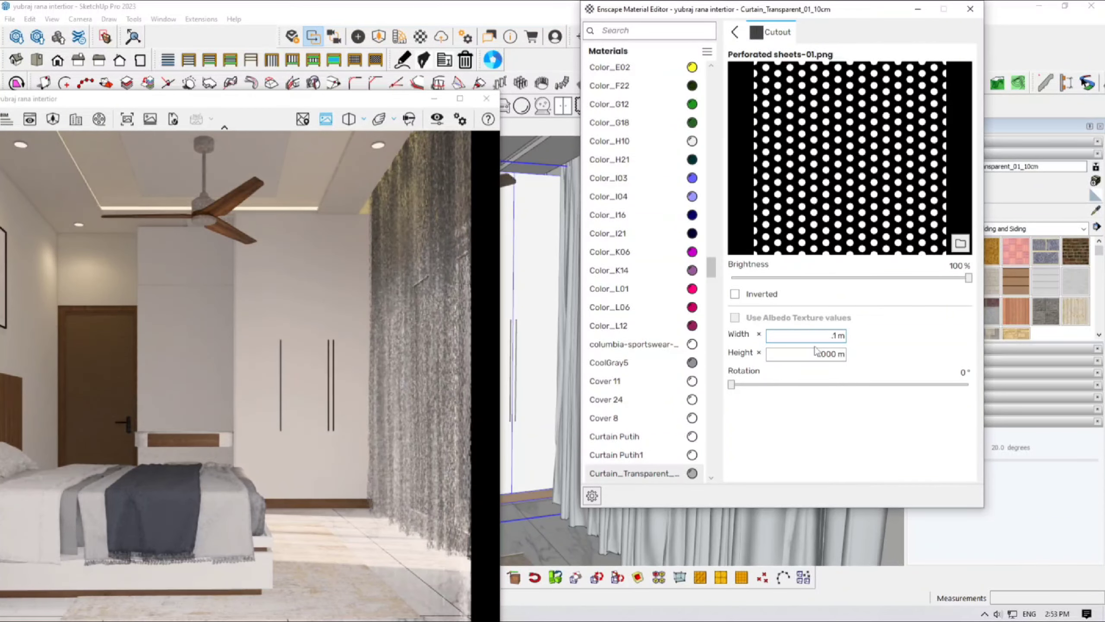
pyautogui.press('Tab')
pyautogui.write('.1')
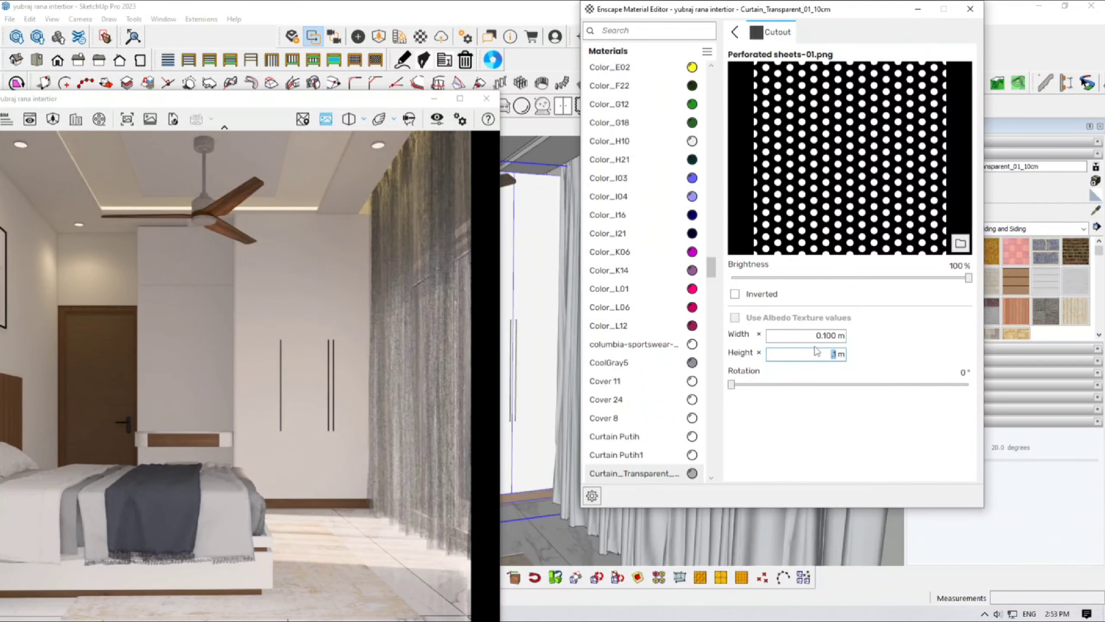
pyautogui.write('1')
pyautogui.click(831, 335)
pyautogui.doubleClick(831, 335)
pyautogui.write('.01')
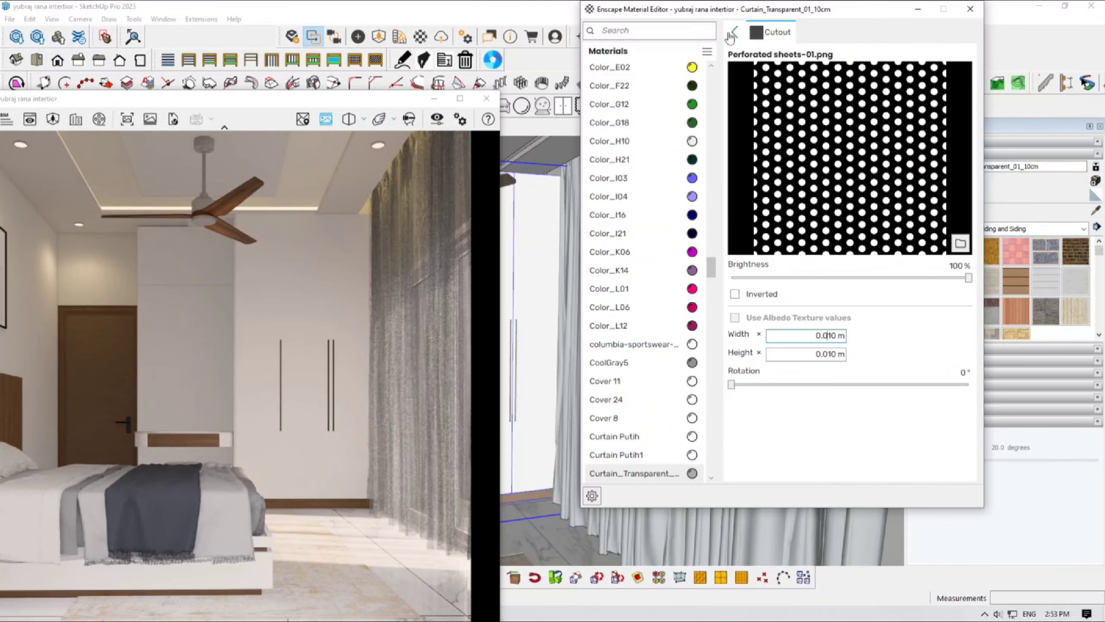
# Invert the curtain's cutout texture and lower its brightness to 53%.
pyautogui.moveTo(968, 277); pyautogui.dragTo(923, 283)
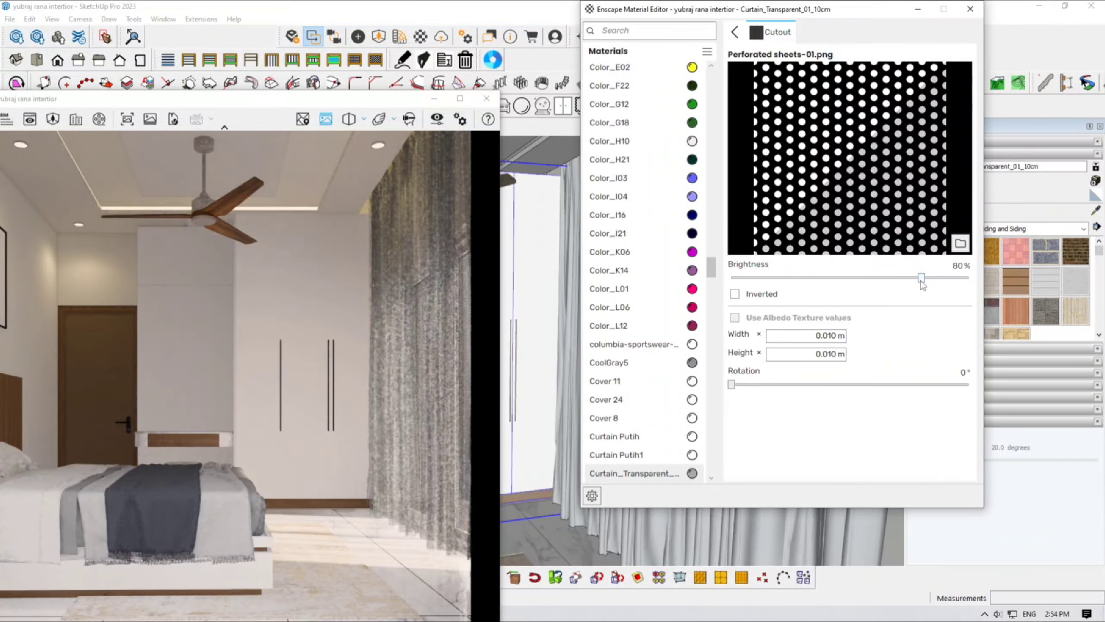
pyautogui.click(758, 297)
pyautogui.moveTo(921, 278); pyautogui.dragTo(856, 278)
# Set the cutout texture's width and height to 0.1 m and return to the curtain material's main settings.
pyautogui.doubleClick(828, 338)
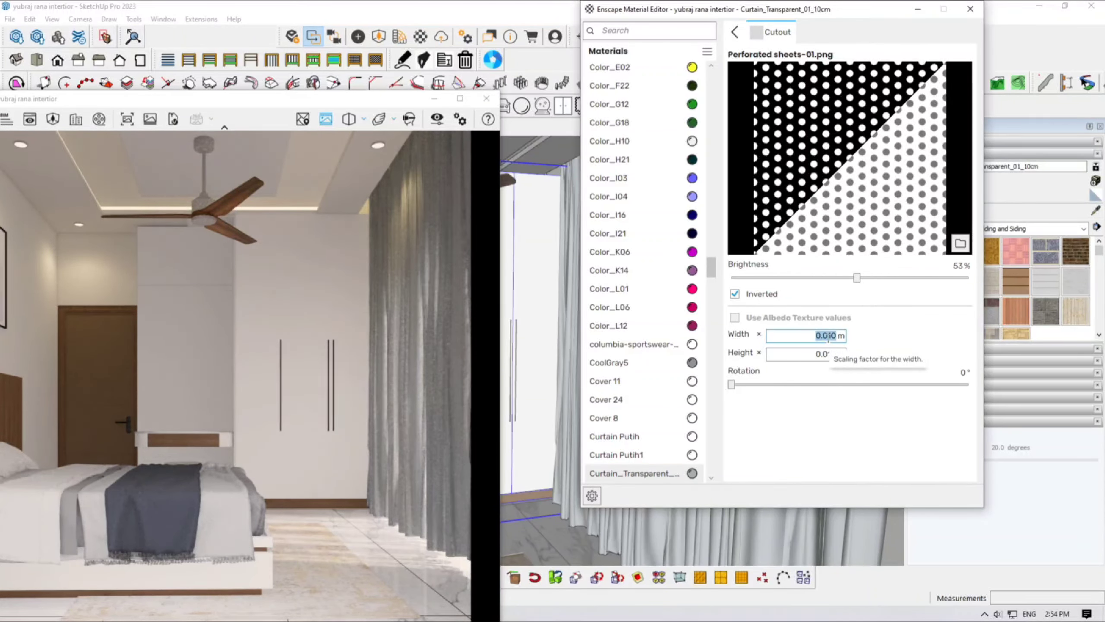
pyautogui.write('.1')
pyautogui.press('Tab')
pyautogui.write('.1')
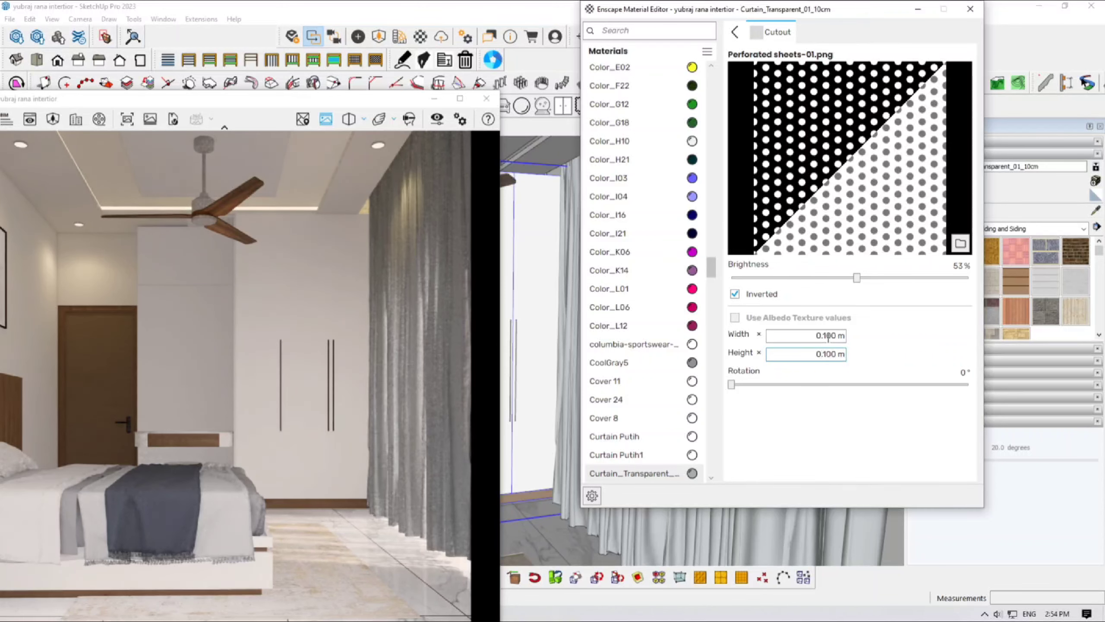
pyautogui.click(735, 32)
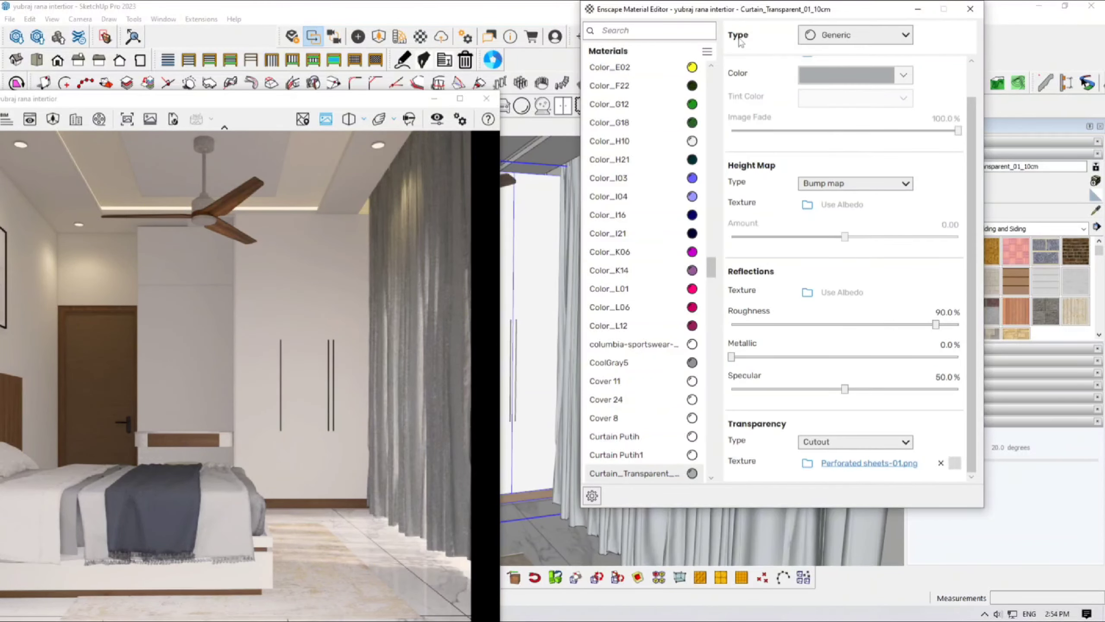
# Make the curtain material self-illuminated, try luminances of 1000 and 500 cd/m², and settle on 250 cd/m².
pyautogui.click(852, 35)
pyautogui.click(860, 185)
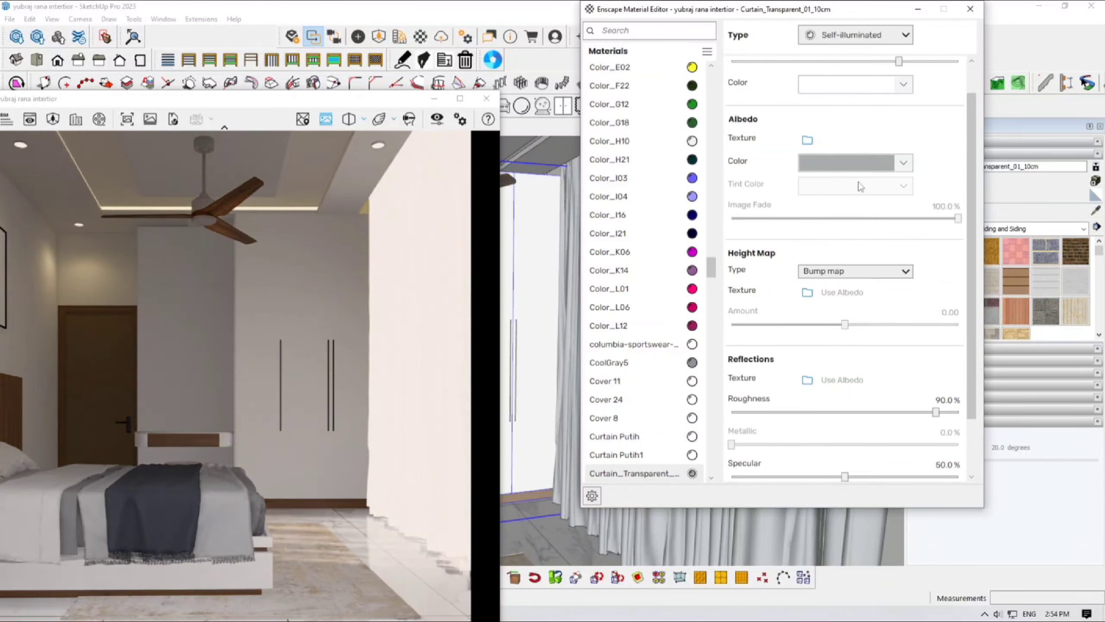
pyautogui.scroll(1, 868, 118)
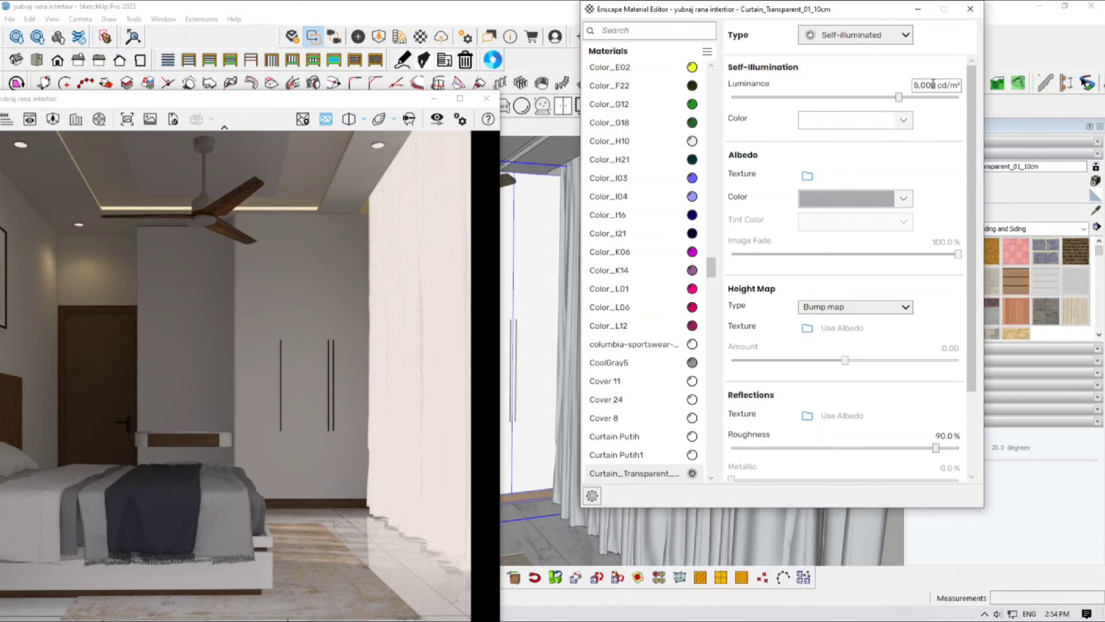
pyautogui.click(933, 86)
pyautogui.write('1000')
pyautogui.doubleClick(932, 86)
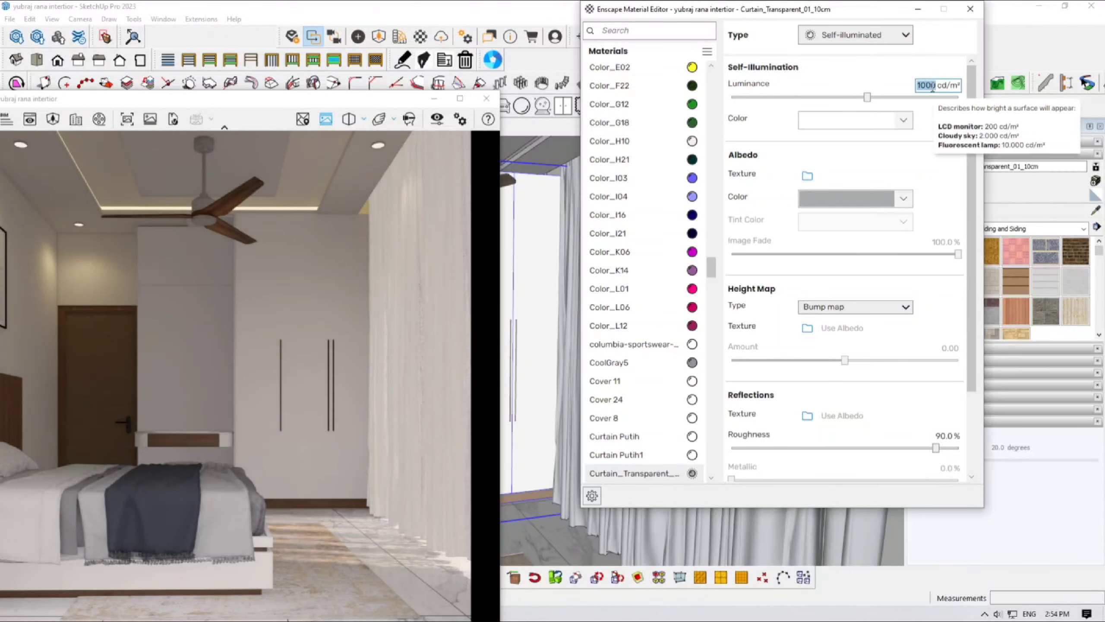
pyautogui.write('500')
pyautogui.doubleClick(932, 86)
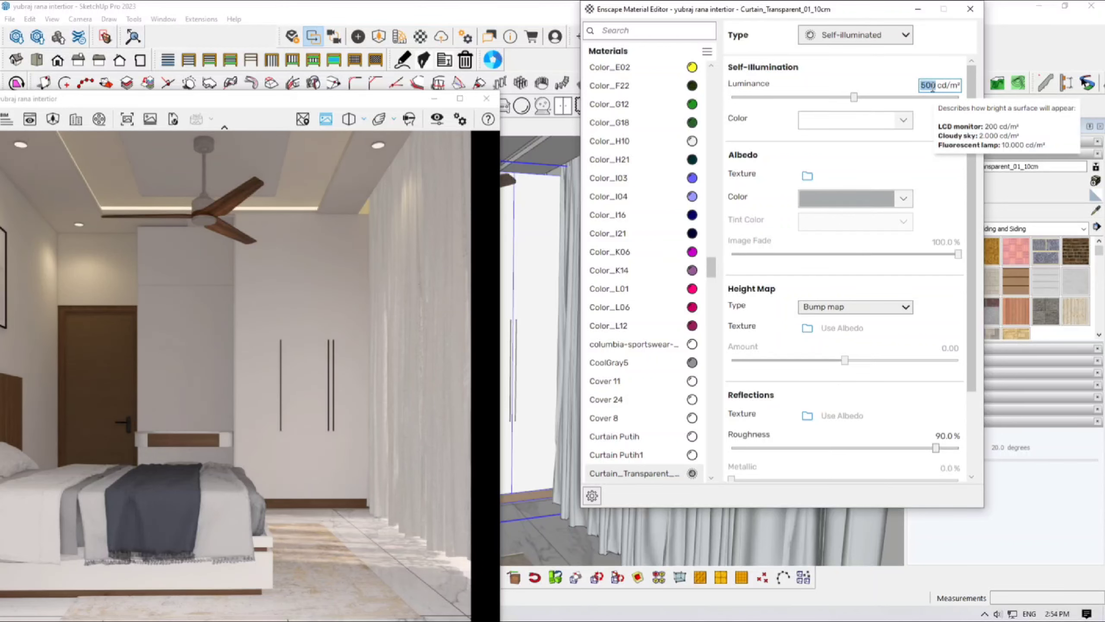
pyautogui.write('250')
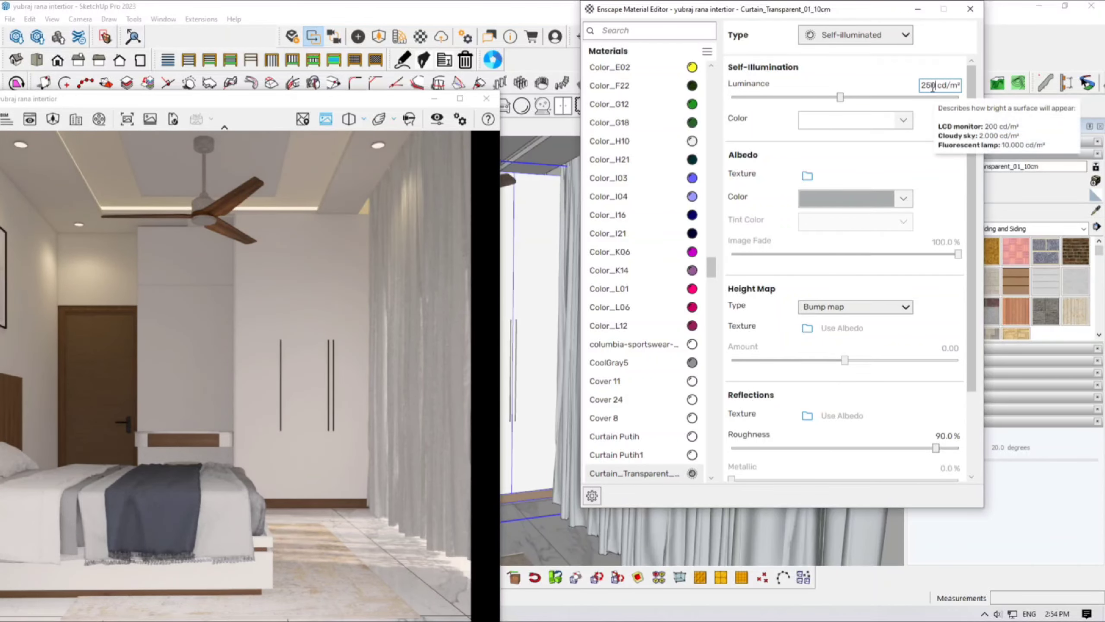
pyautogui.click(970, 9)
# Reopen the curtain material in the Enscape Material Editor, try a luminance of 500 cd/m², and set it to 300 cd/m².
pyautogui.moveTo(748, 244)
pyautogui.mouseDown(button='middle')
pyautogui.moveTo(783, 250)
pyautogui.moveTo(661, 287)
pyautogui.moveTo(609, 278)
pyautogui.mouseUp(button='middle')
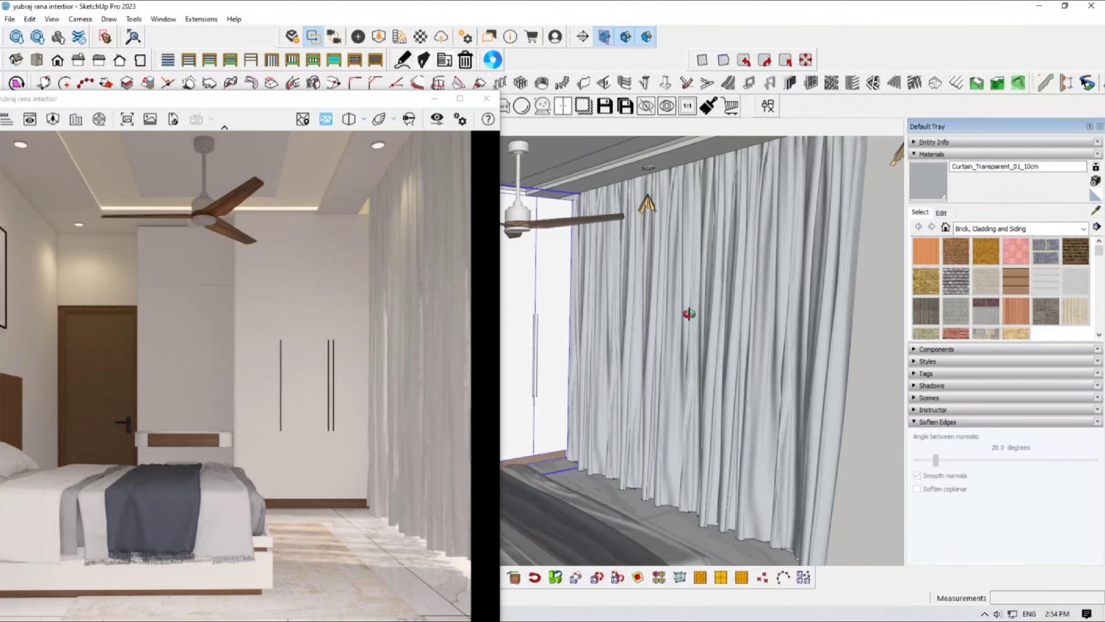
pyautogui.click(420, 36)
pyautogui.doubleClick(927, 89)
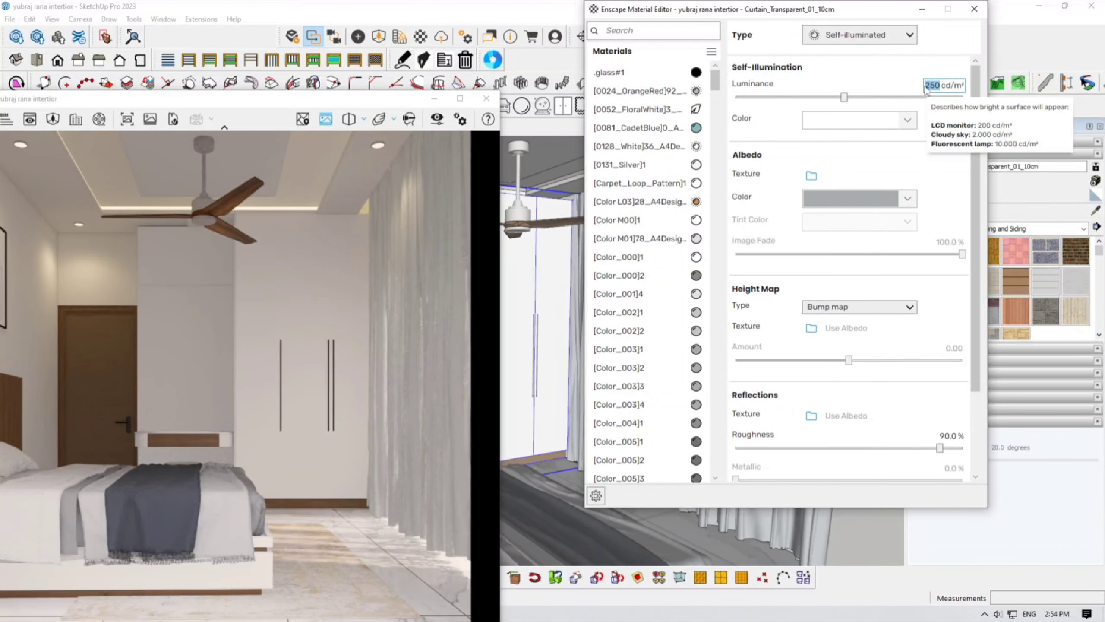
pyautogui.write('500')
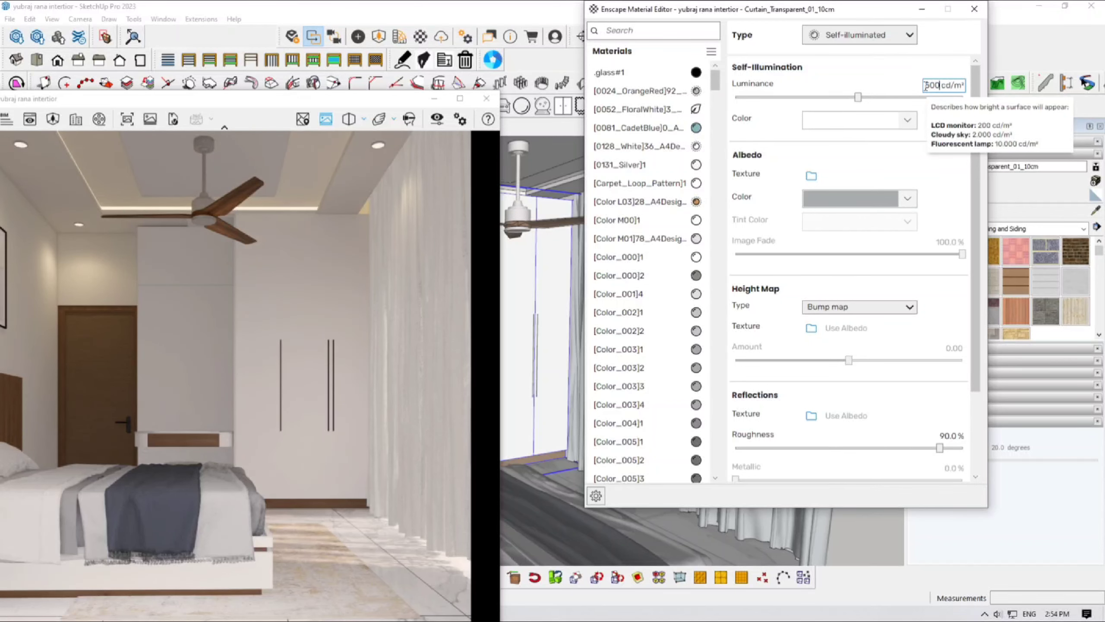
pyautogui.doubleClick(927, 86)
pyautogui.write('300')
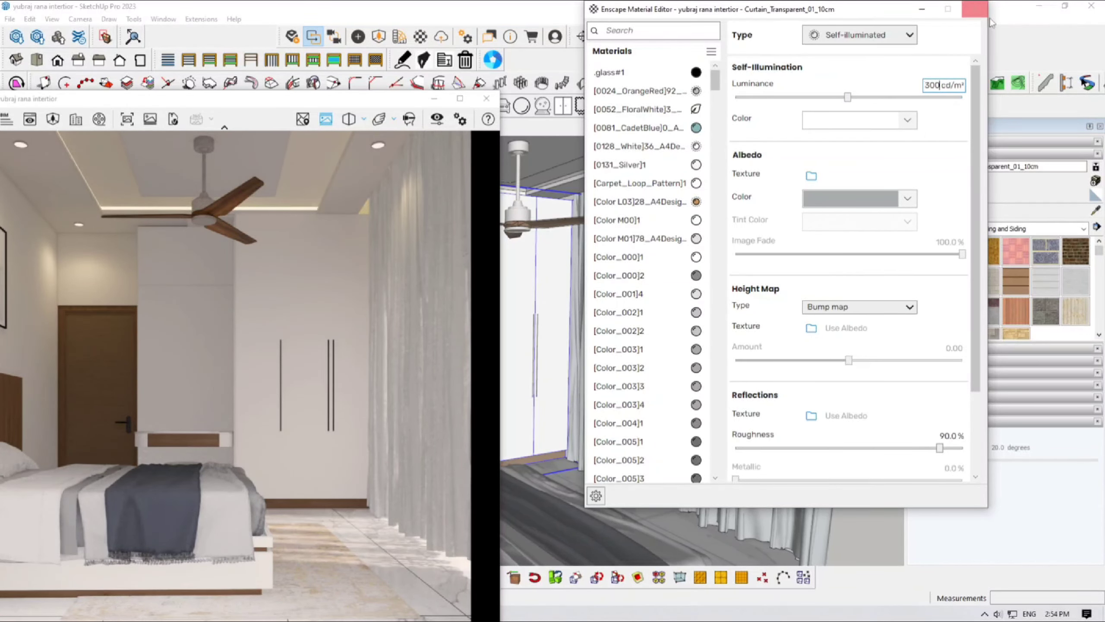
pyautogui.click(974, 9)
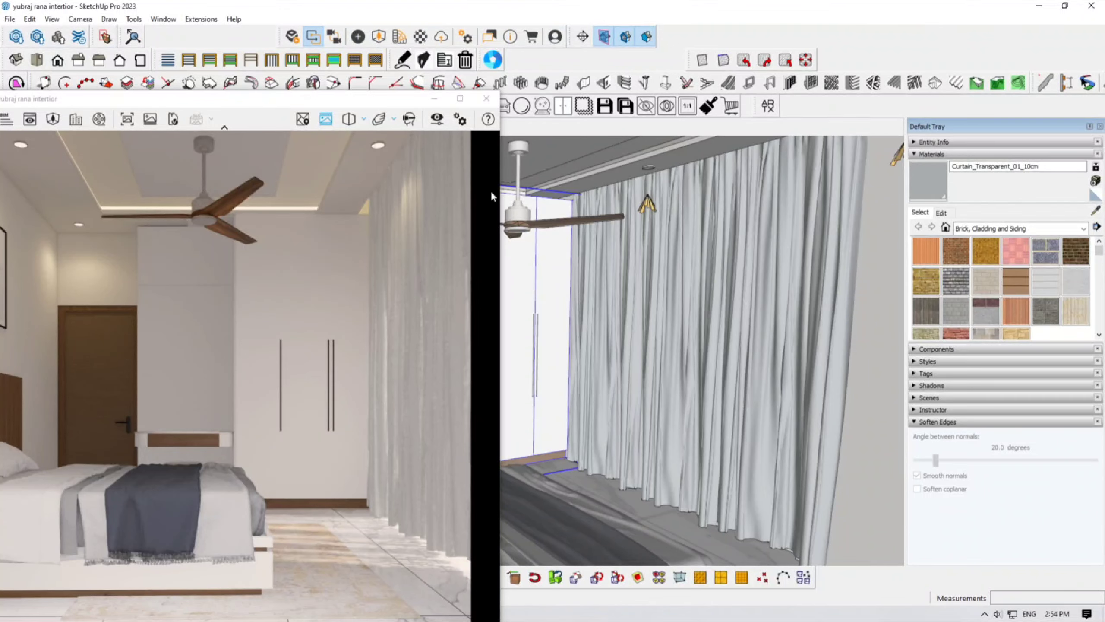
# Enlarge the Enscape render window and switch the view to Enscape scene 2.
pyautogui.click(460, 99)
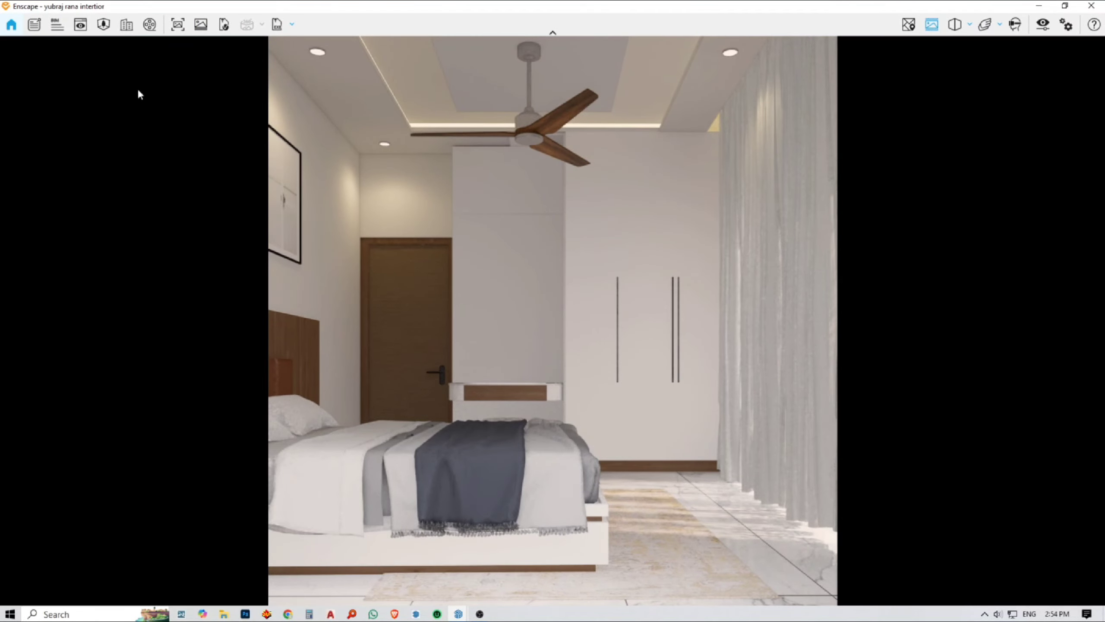
pyautogui.click(80, 24)
pyautogui.click(91, 180)
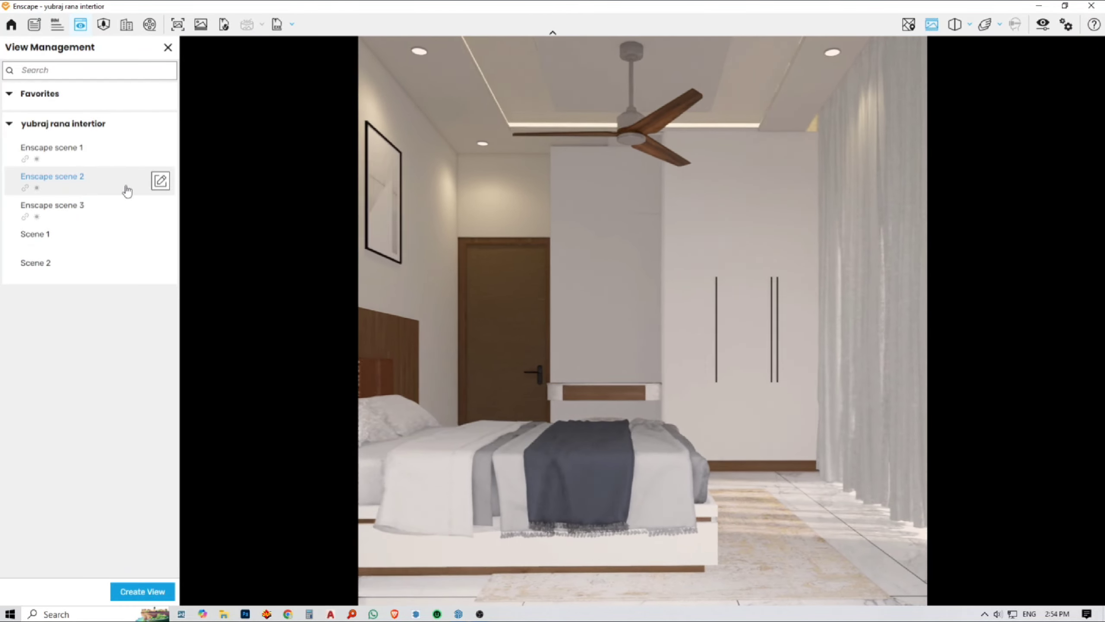
# Return to the SketchUp model, sample the marble floor material Generic#5, and view it in the Enscape Material Editor.
pyautogui.click(1064, 5)
pyautogui.click(703, 348)
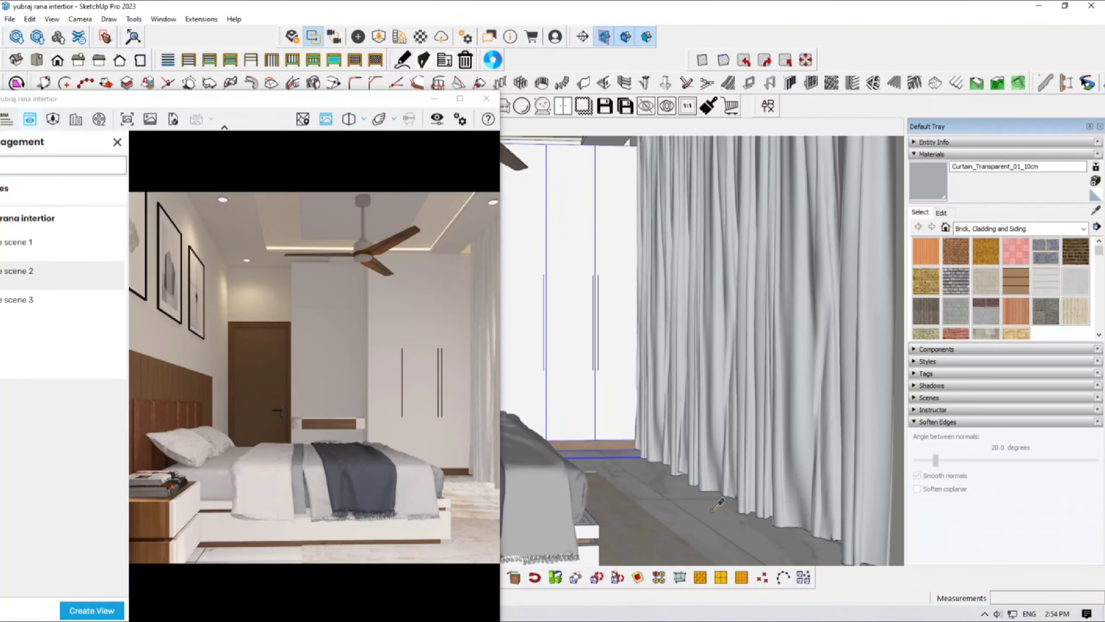
pyautogui.keyDown('alt'); pyautogui.click(717, 505); pyautogui.keyUp('alt')
pyautogui.click(450, 60)
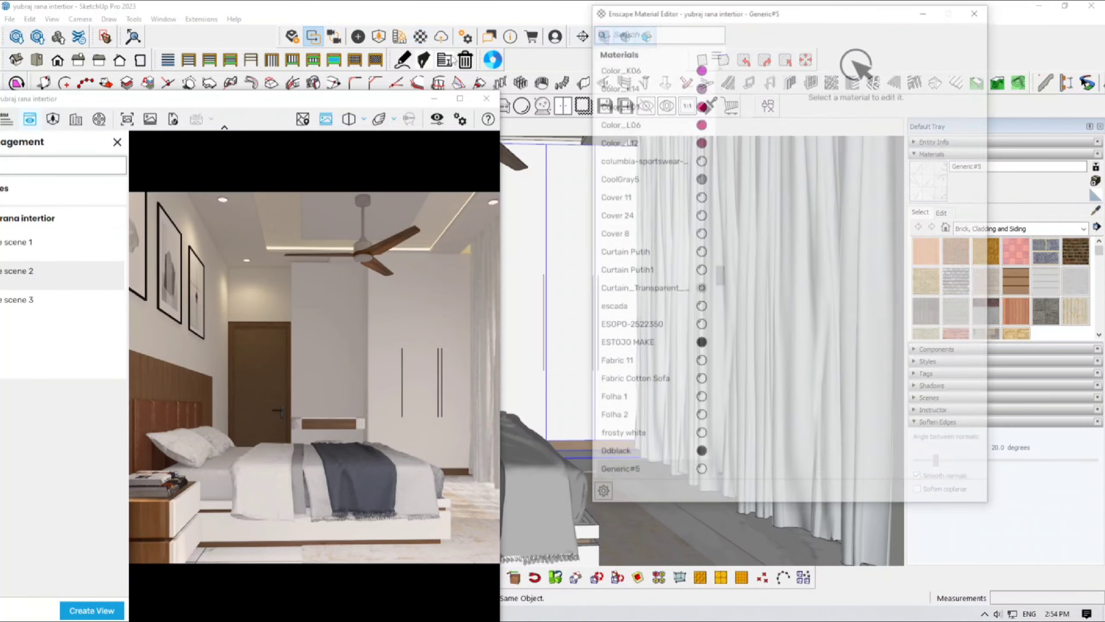
pyautogui.click(978, 9)
# Repeat the last Push/Pull on the narrow side face bordering the large white opening, and exit group editing.
pyautogui.scroll(5, 585, 213)
pyautogui.press('p')
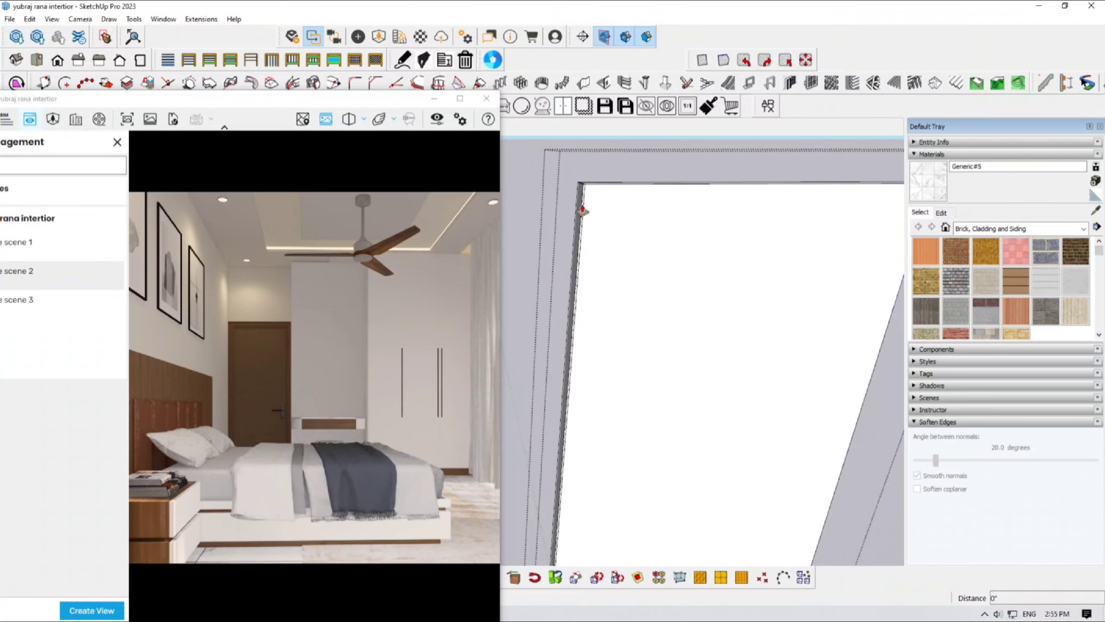
pyautogui.doubleClick(584, 211)
pyautogui.press('space')
pyautogui.scroll(-2, 612, 289)
pyautogui.scroll(-2, 612, 289)
pyautogui.press('Escape')
pyautogui.press('Escape')
pyautogui.press('Escape')
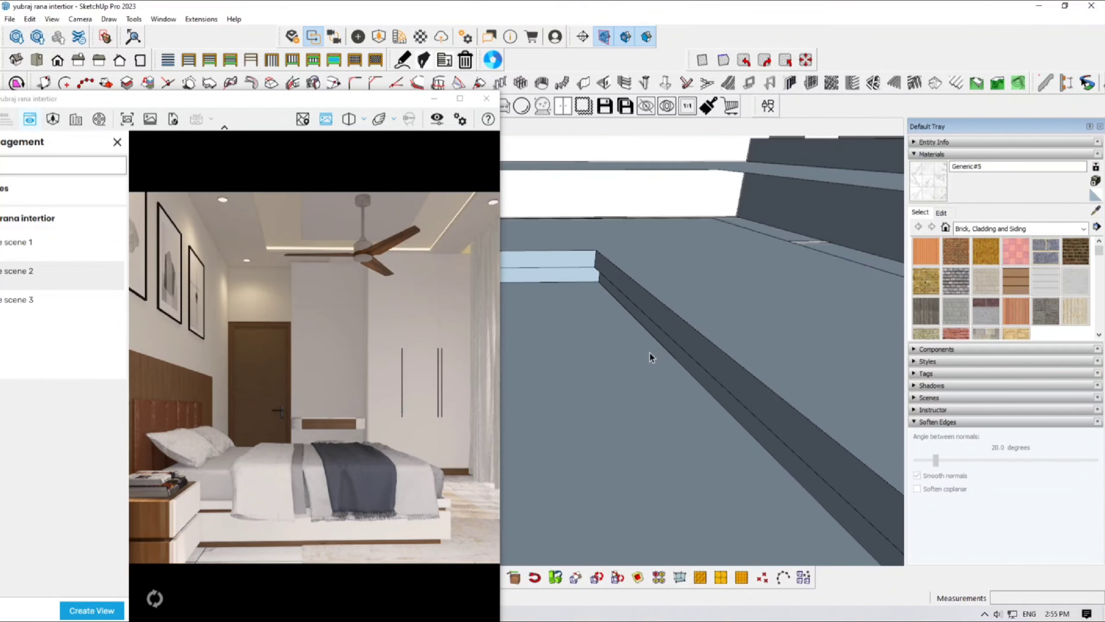
pyautogui.click(460, 98)
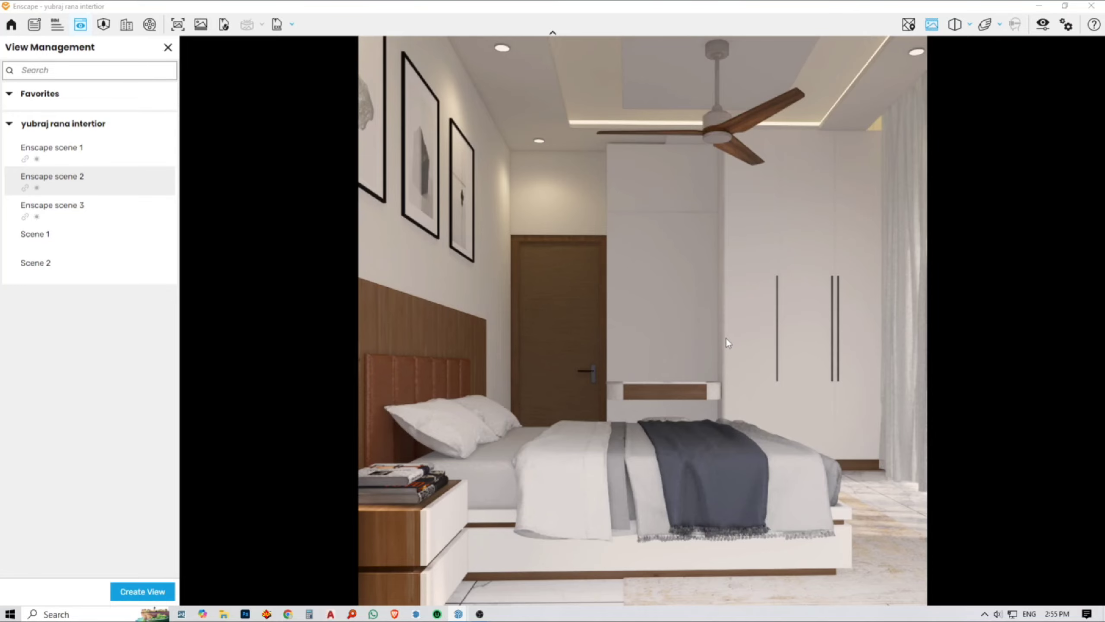
pyautogui.click(177, 24)
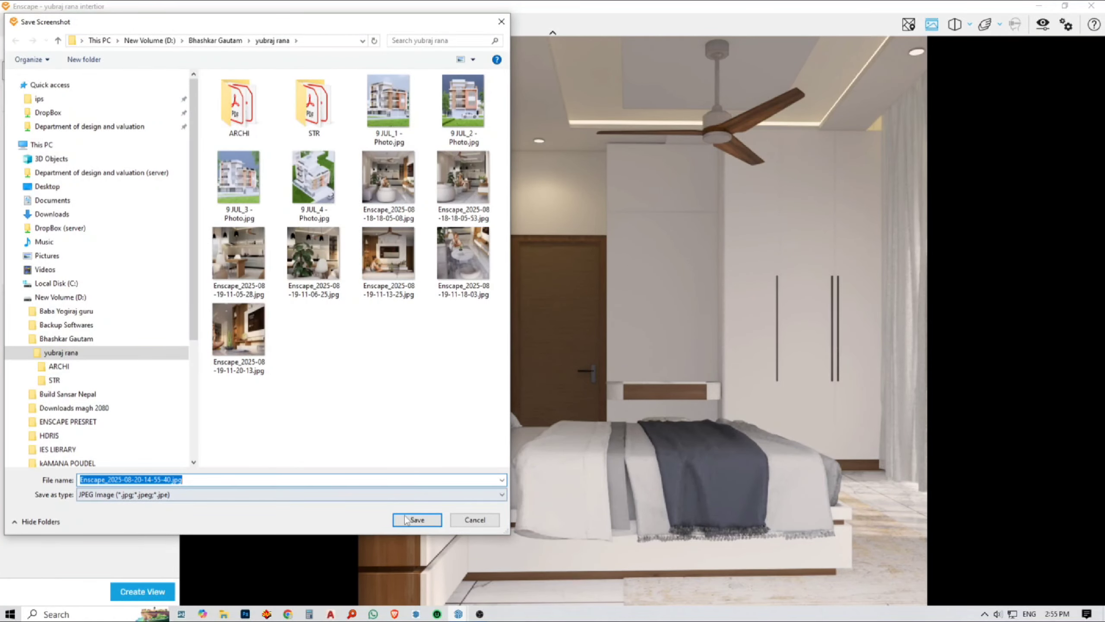
pyautogui.click(418, 521)
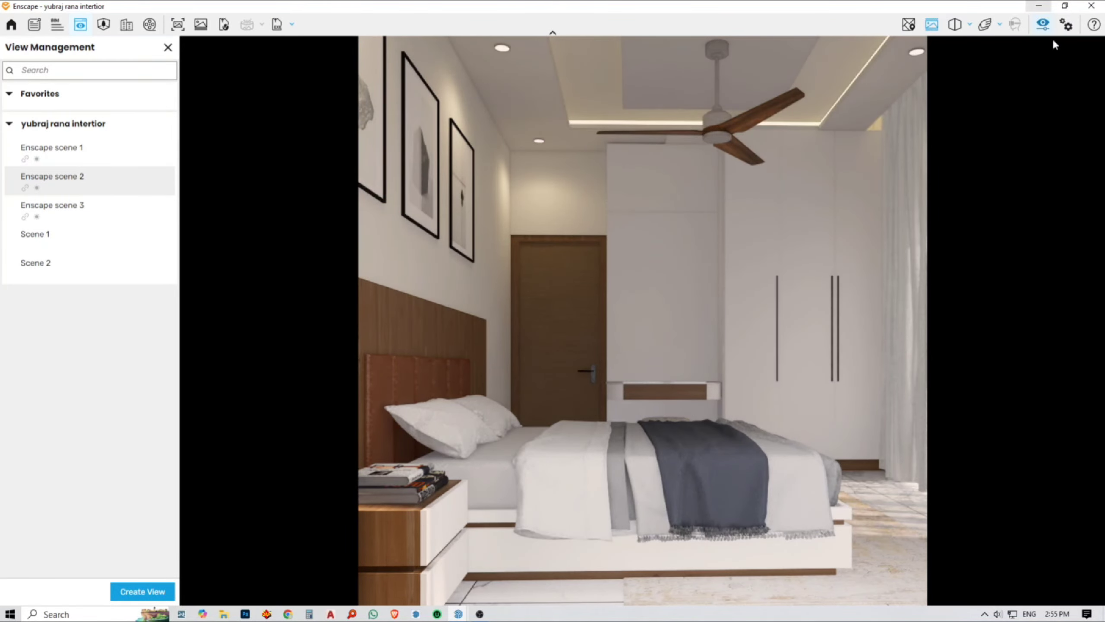
pyautogui.click(1043, 24)
pyautogui.click(777, 460)
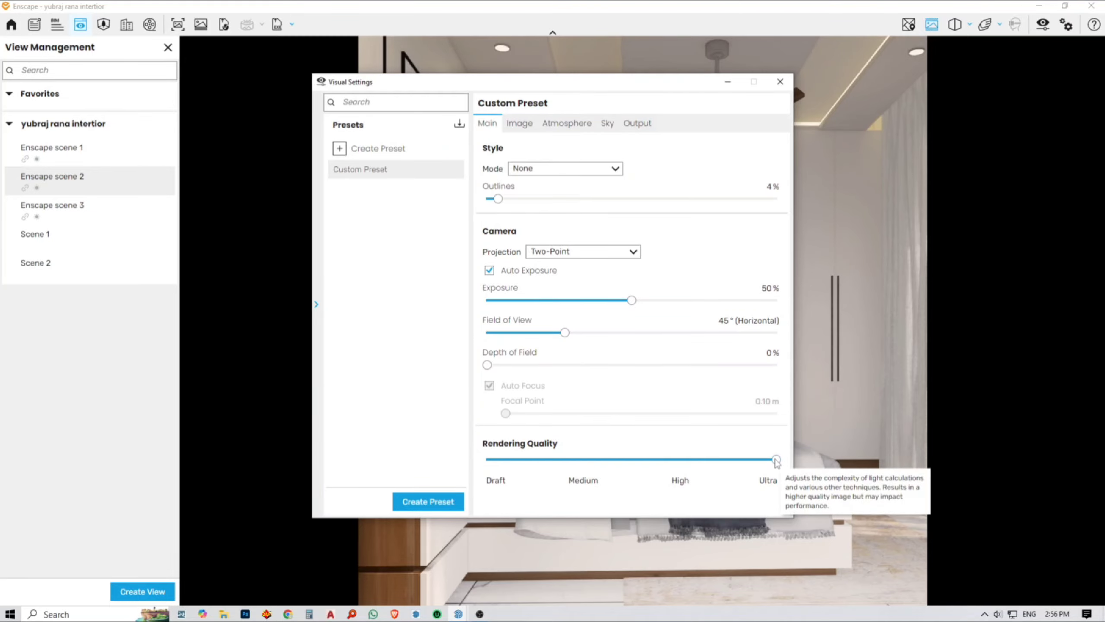
pyautogui.click(780, 82)
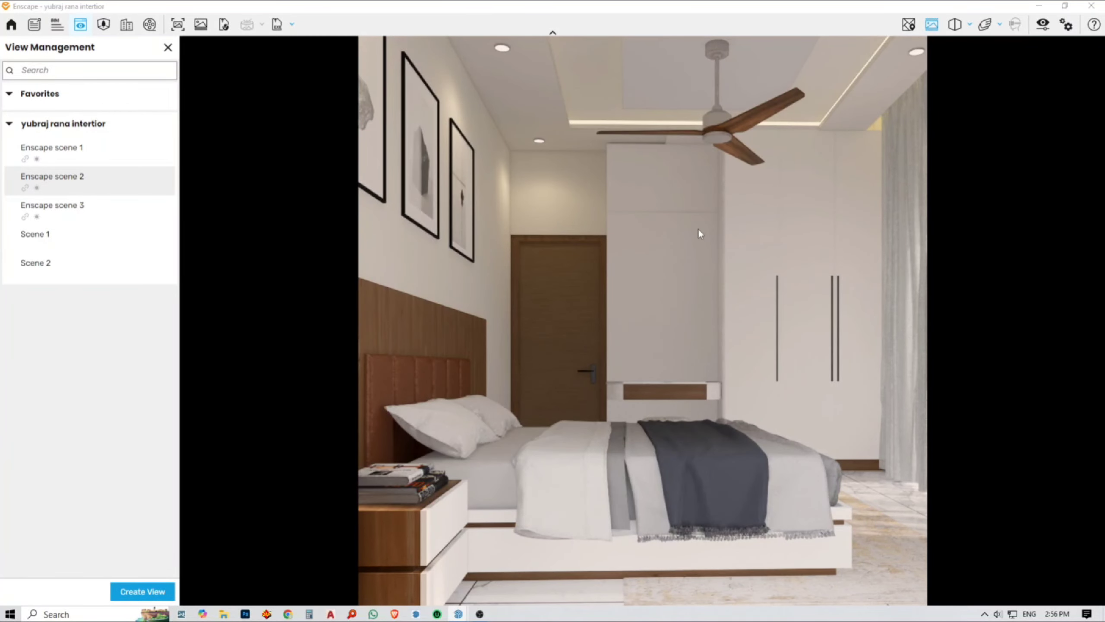
pyautogui.click(178, 24)
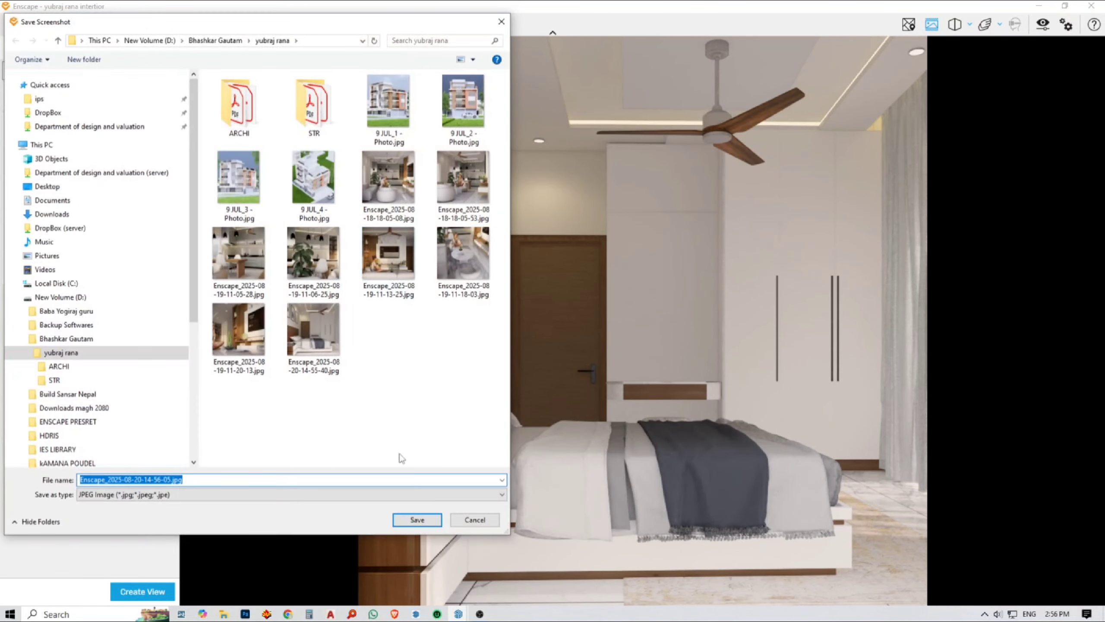